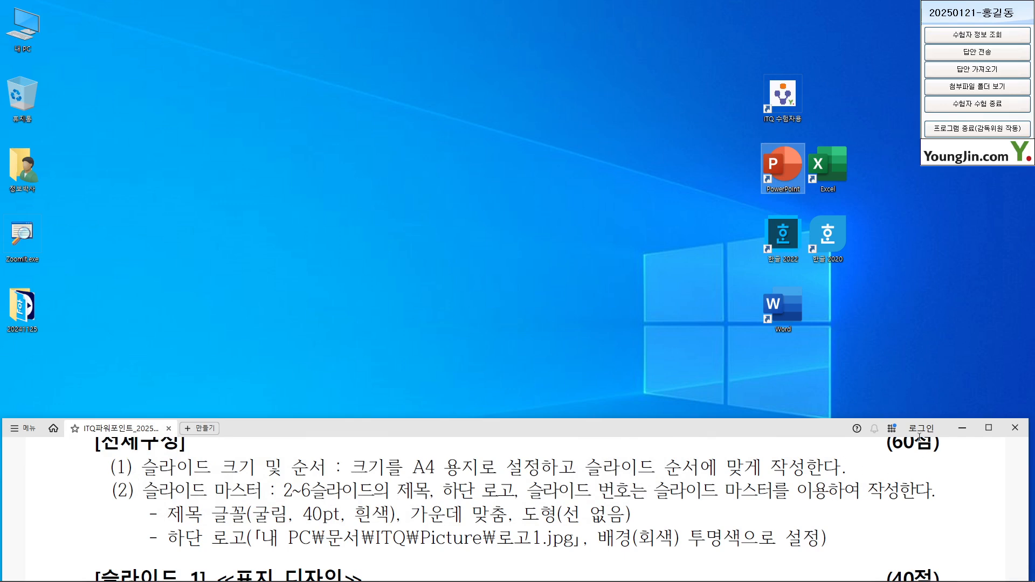
Open the ITQ folder inside Documents in File Explorer.
key("super+e")
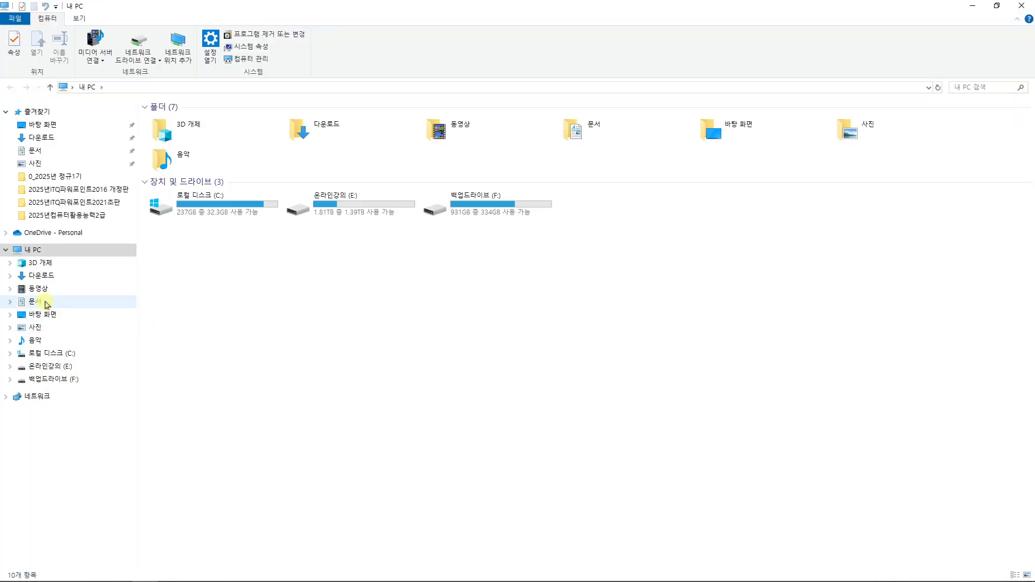
left_click(47, 304)
left_click(172, 132)
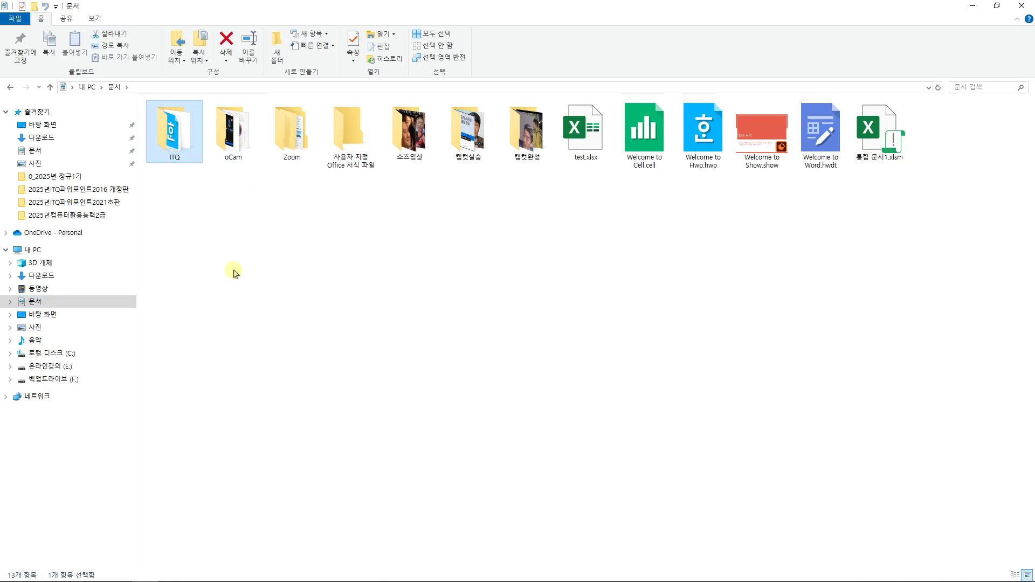
key("Return")
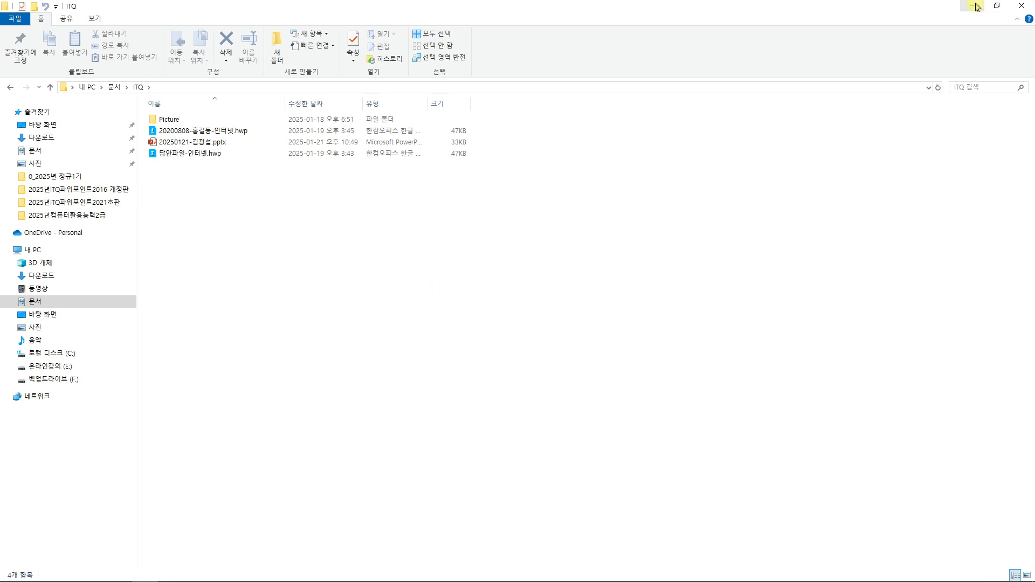
Switch to Chrome and open the cafe.naver.com/cloudmedia site.
mouse_move(438, 575)
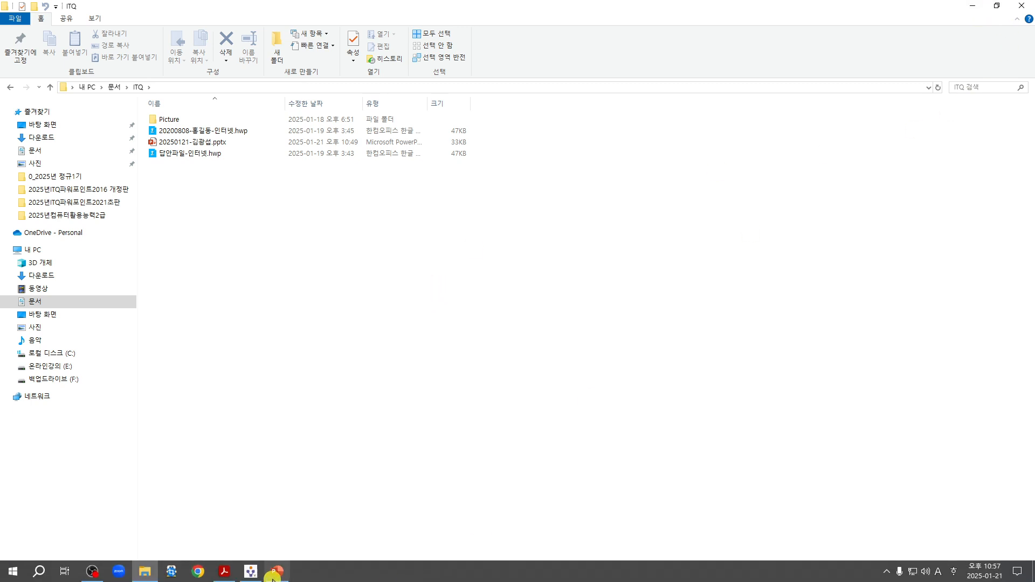
left_click(201, 572)
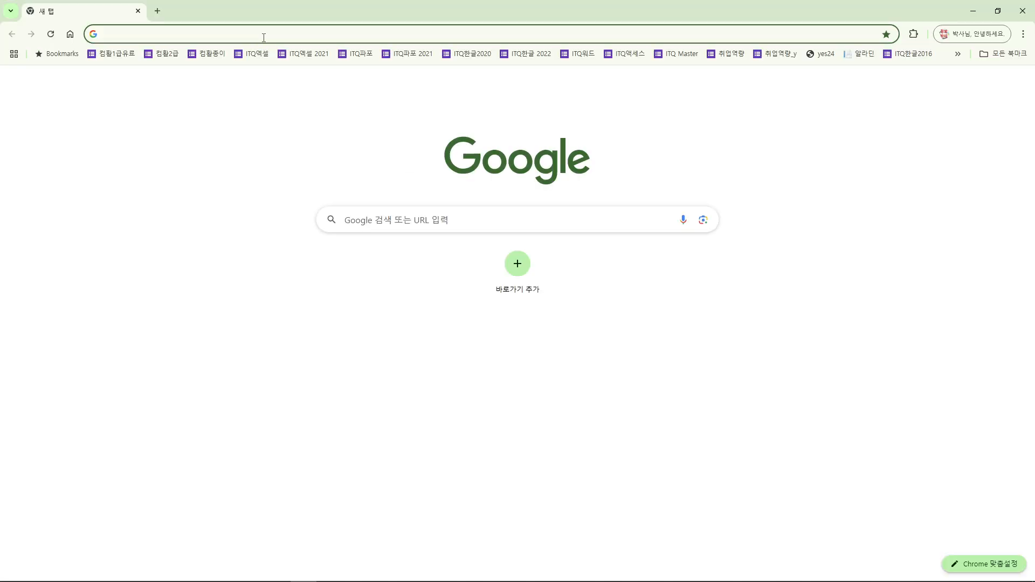
left_click(268, 35)
type("CA")
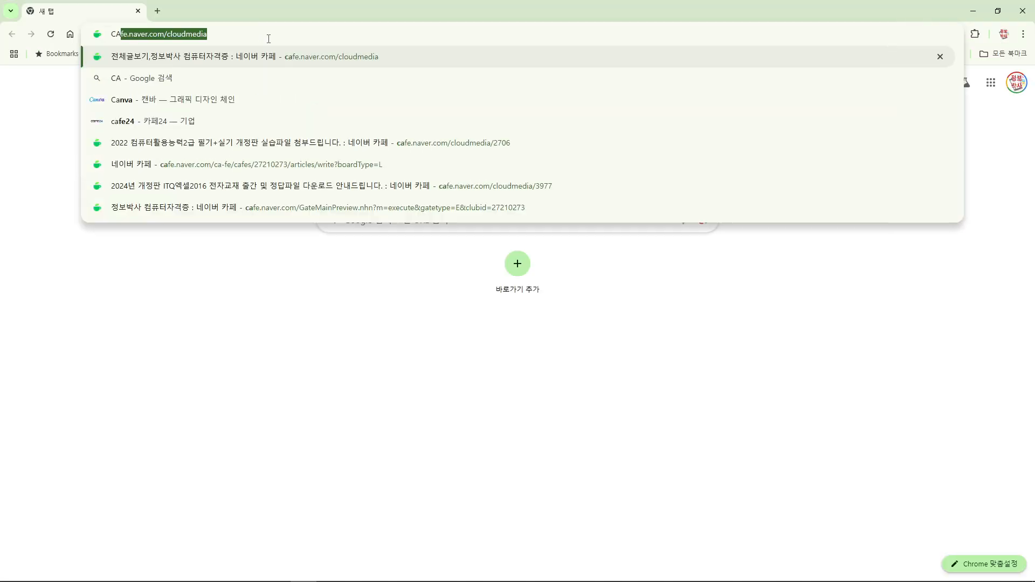
key("Return")
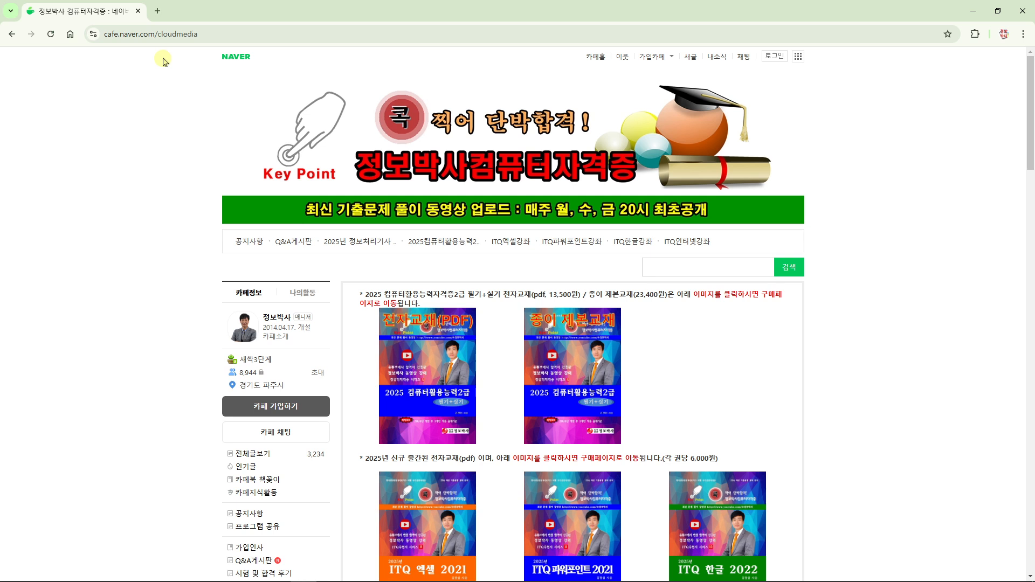
Go to the cafe post at cafe.naver.com/cloudmedia/404.
left_click(256, 37)
left_click(281, 38)
type("//")
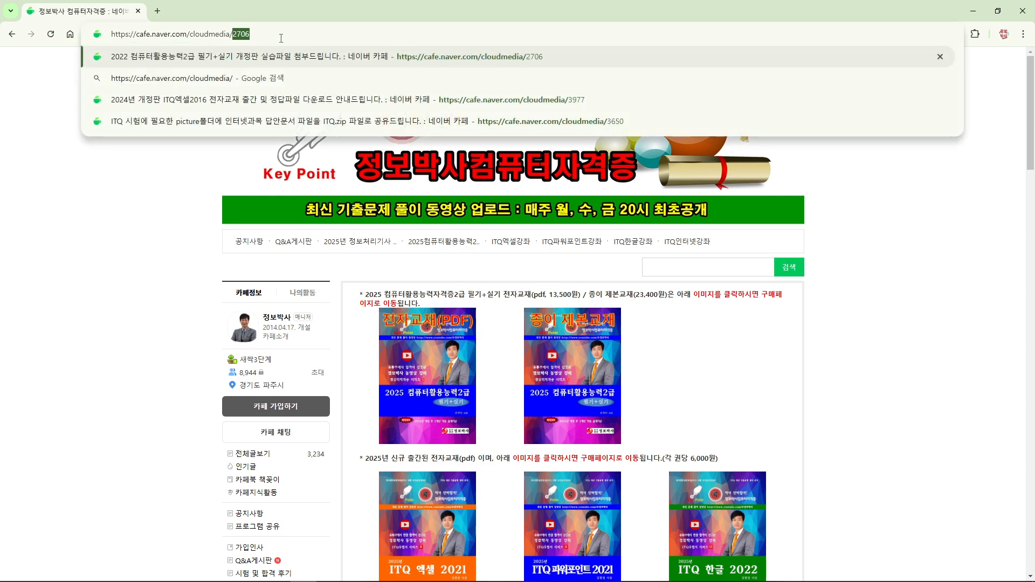
type("404")
key("Return")
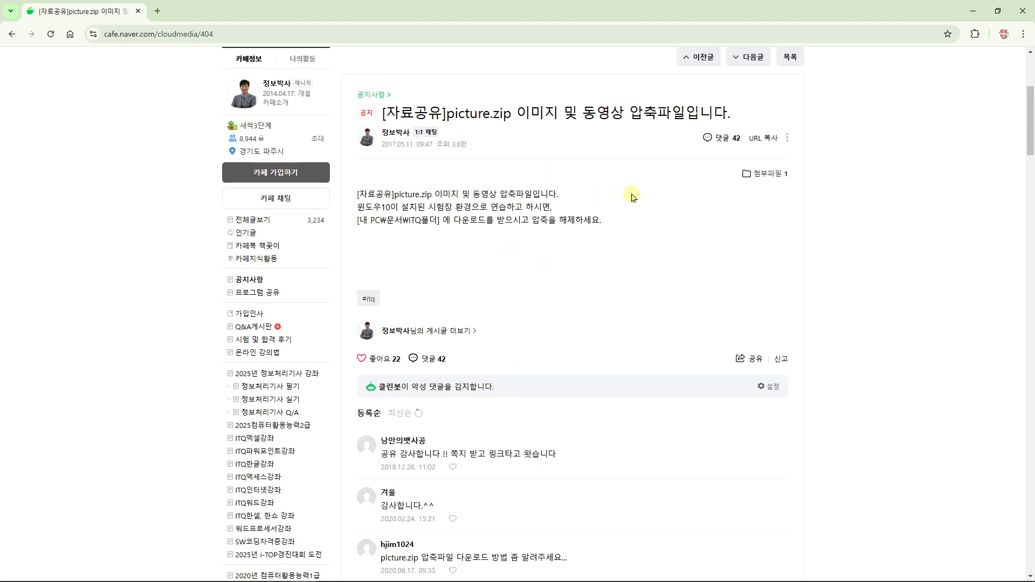
Download the post's attachment Picture.zip to this PC, saving it in the Documents\ITQ folder.
left_click(776, 176)
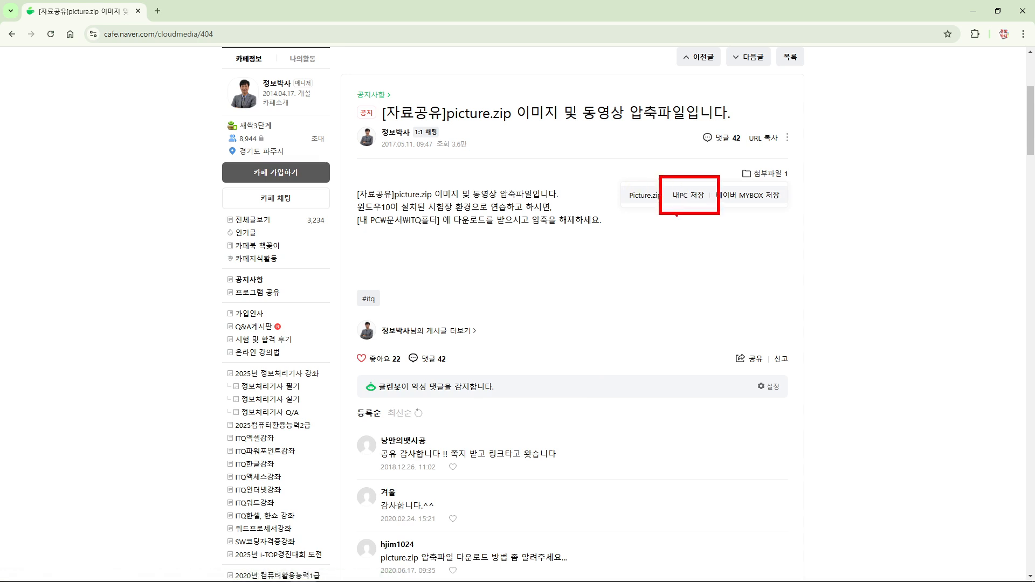
left_click(688, 199)
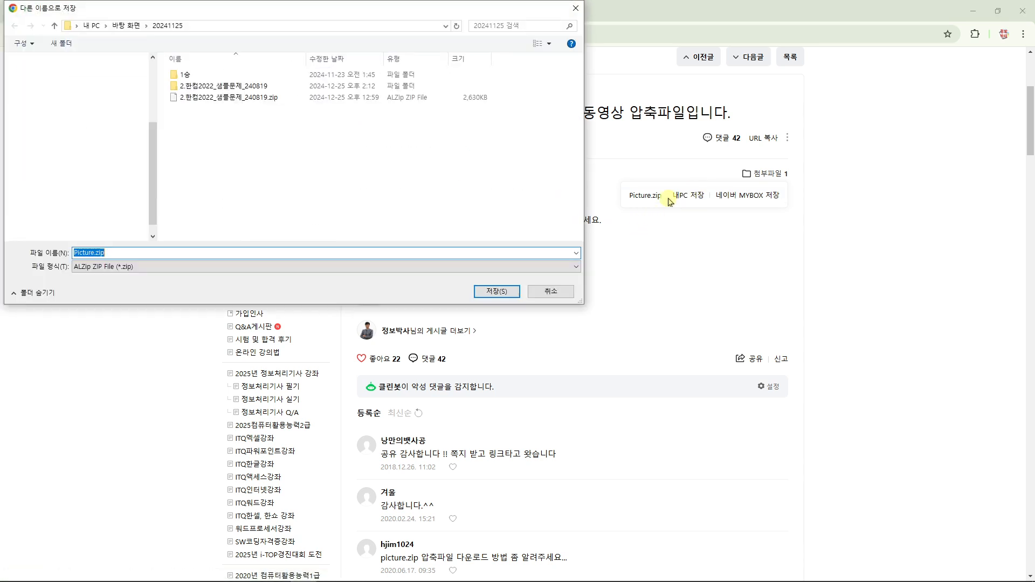
left_click(62, 144)
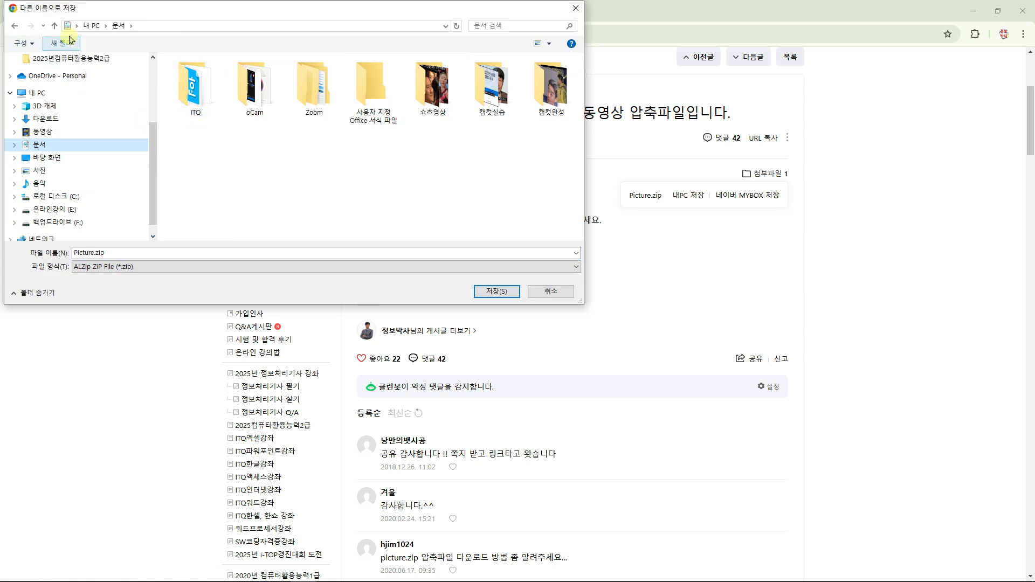
double_click(192, 88)
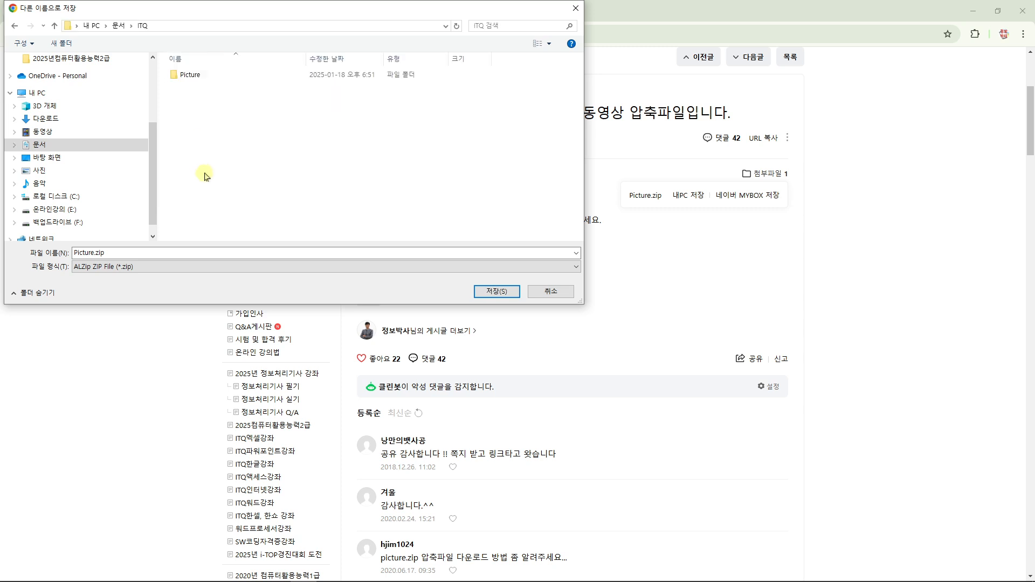
left_click(496, 291)
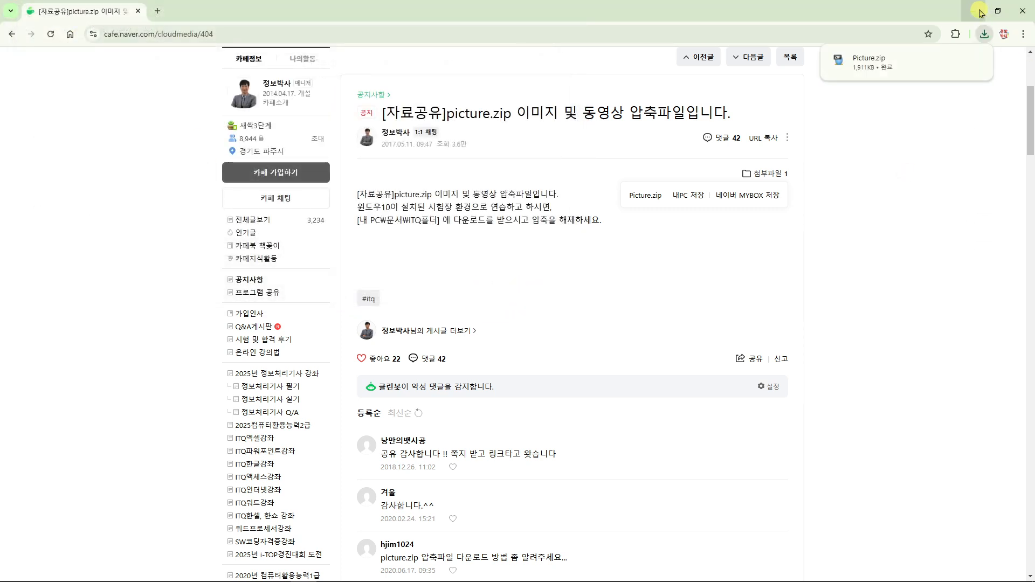
Switch to File Explorer and extract Picture.zip into a Picture subfolder of the ITQ folder.
key("alt+Tab")
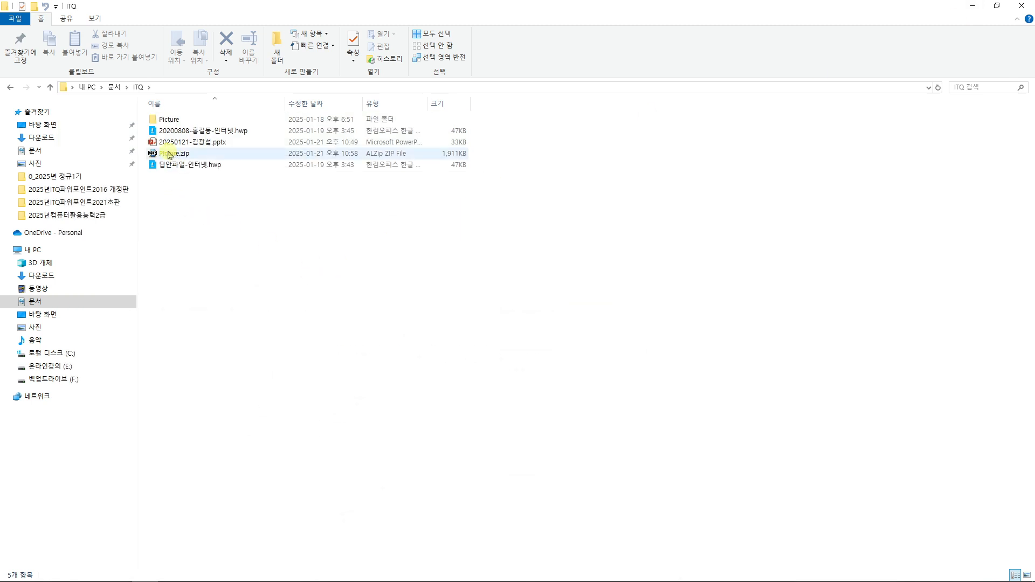
left_click(178, 153)
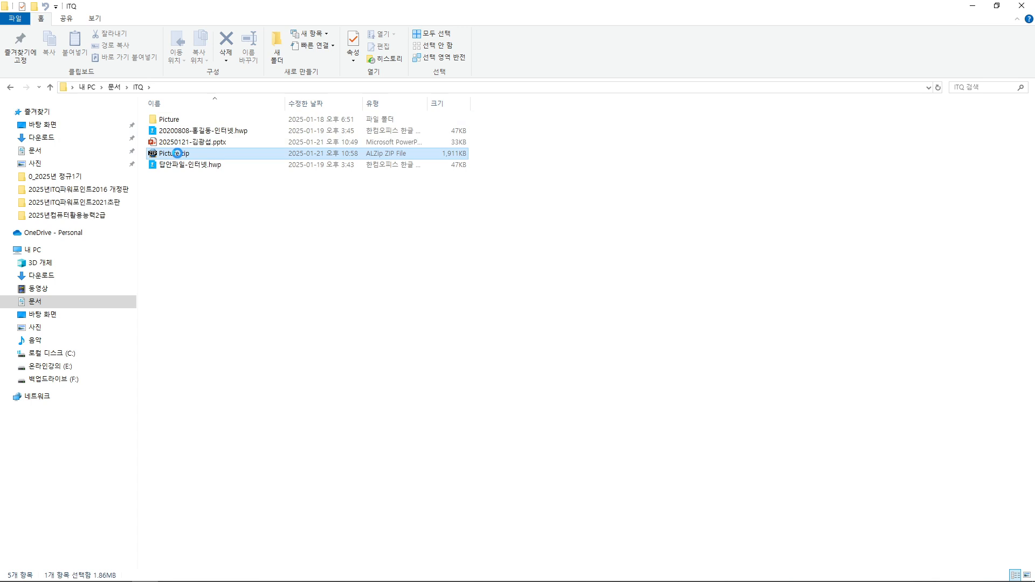
right_click(177, 154)
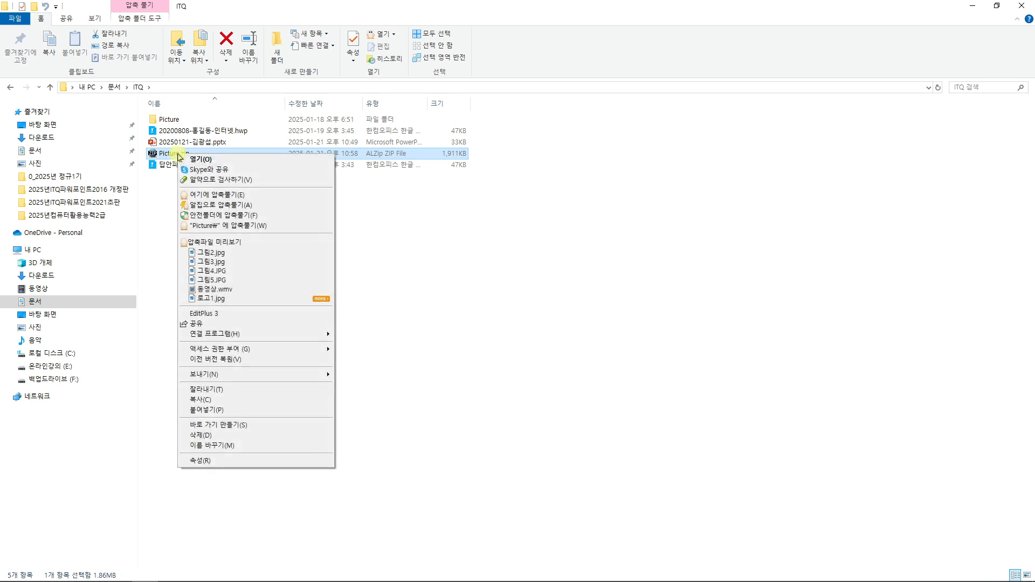
left_click(262, 226)
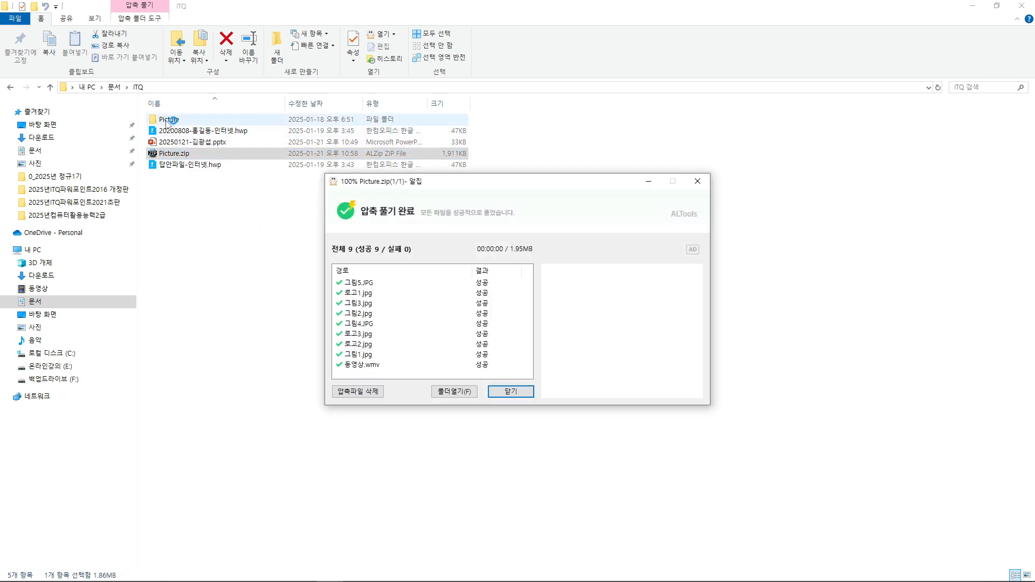
left_click(507, 391)
Check the extracted images in the Picture folder, then minimize the File Explorer window.
left_click(163, 121)
double_click(164, 120)
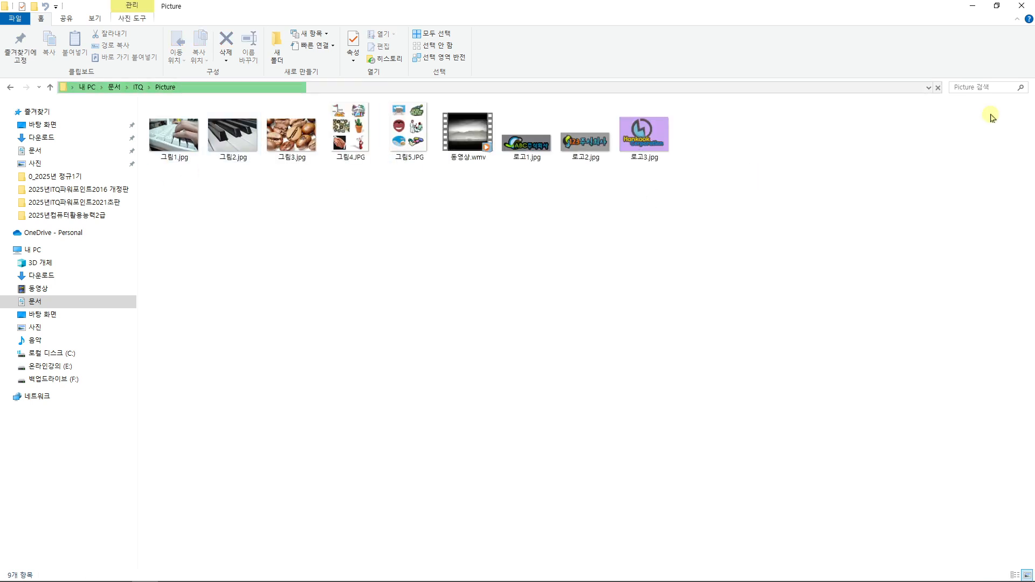
left_click(972, 7)
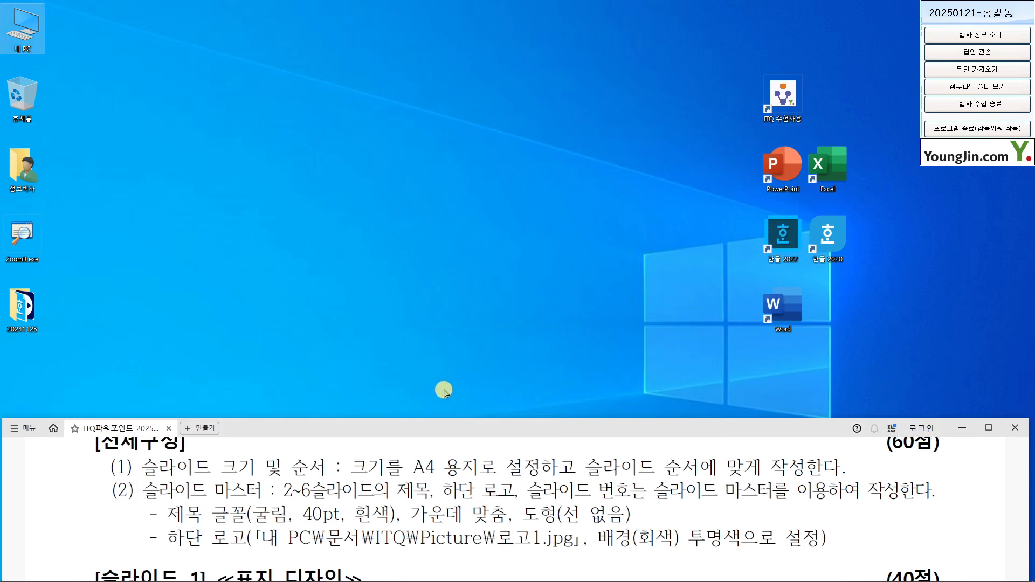
Switch to PowerPoint and insert the picture 로고1.jpg from Documents\ITQ\Picture on the current slide master layout.
left_click(277, 572)
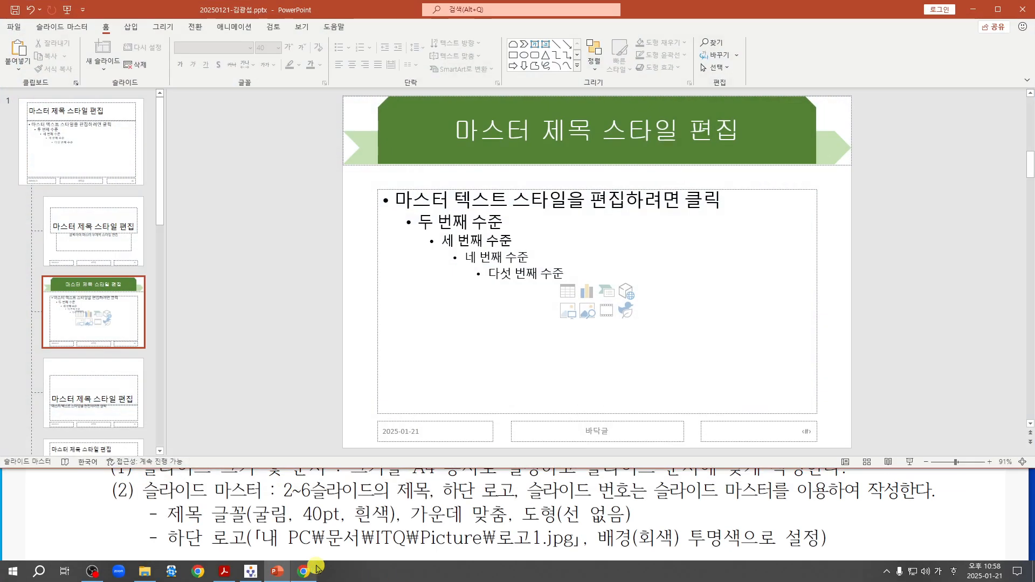
left_click(123, 29)
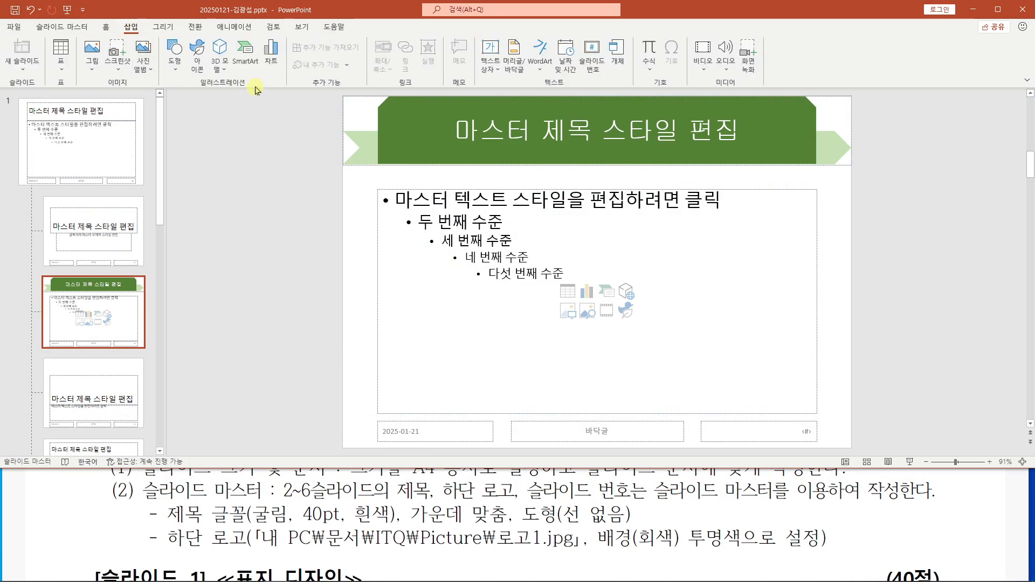
left_click(96, 65)
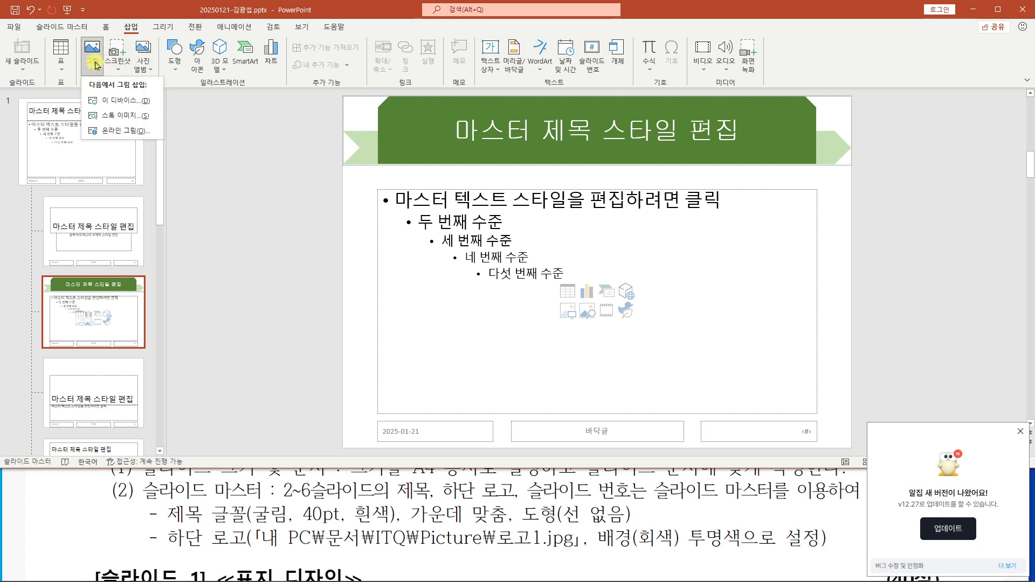
left_click(132, 101)
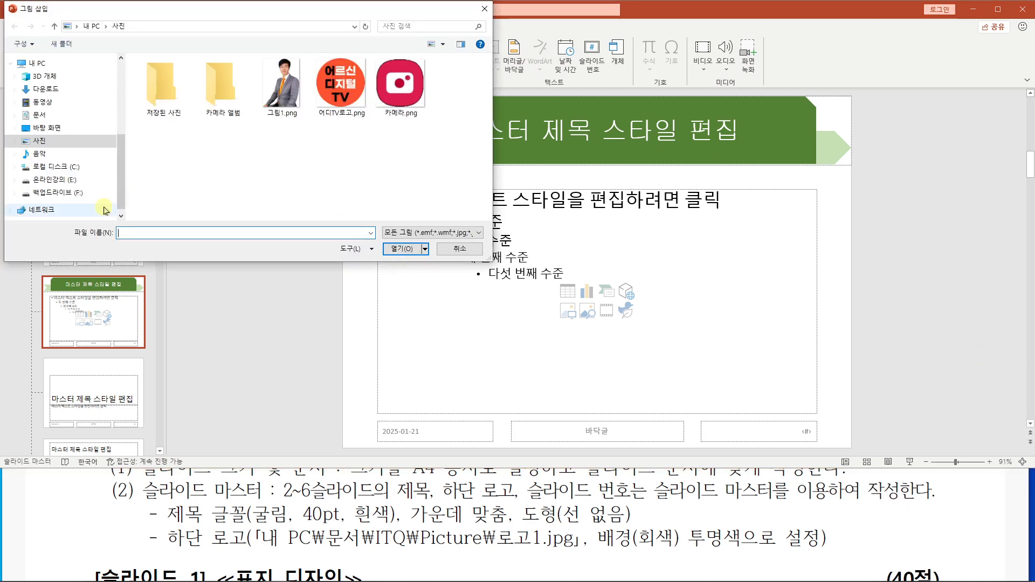
left_click(71, 118)
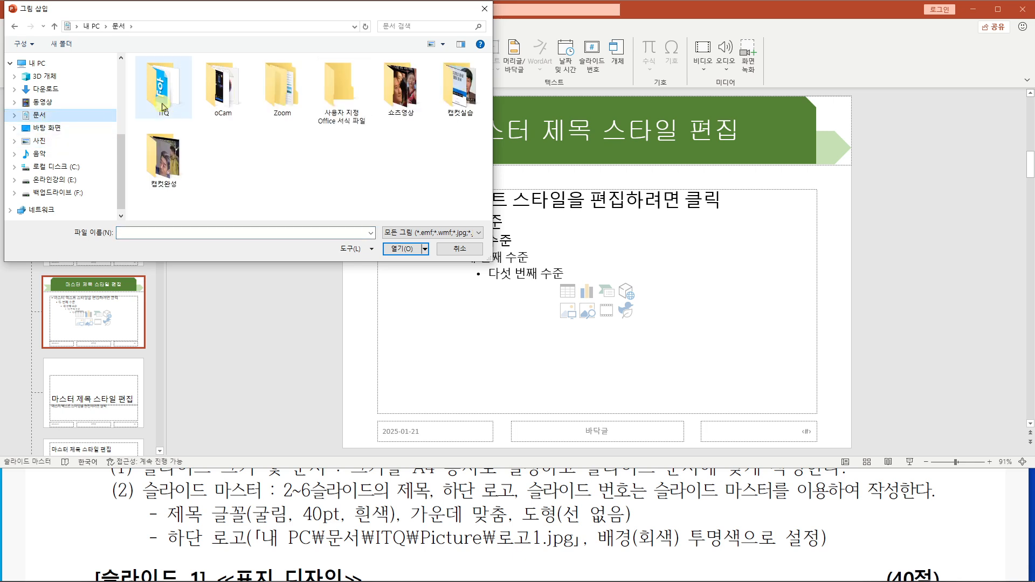
double_click(163, 87)
double_click(171, 81)
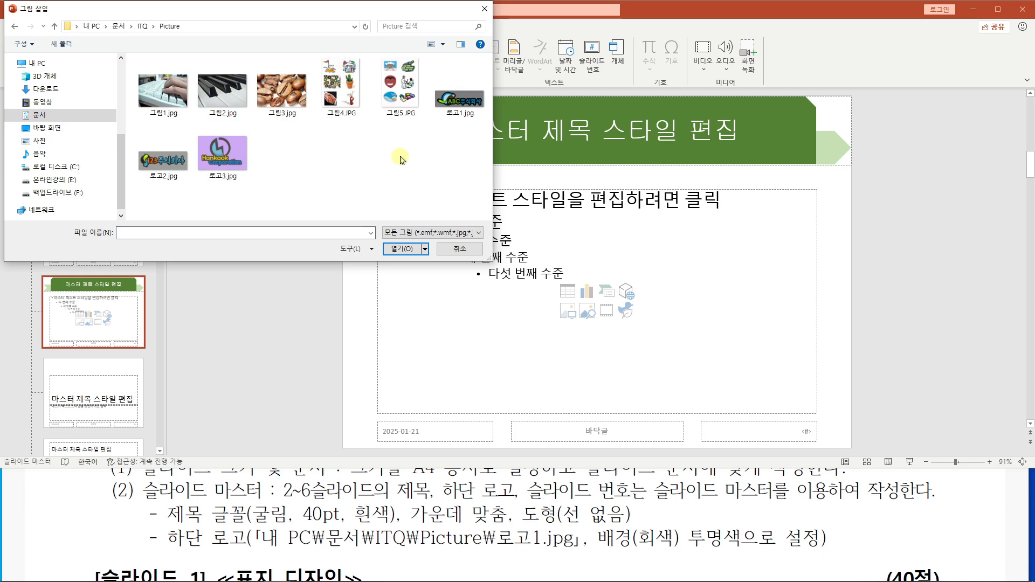
left_click(457, 103)
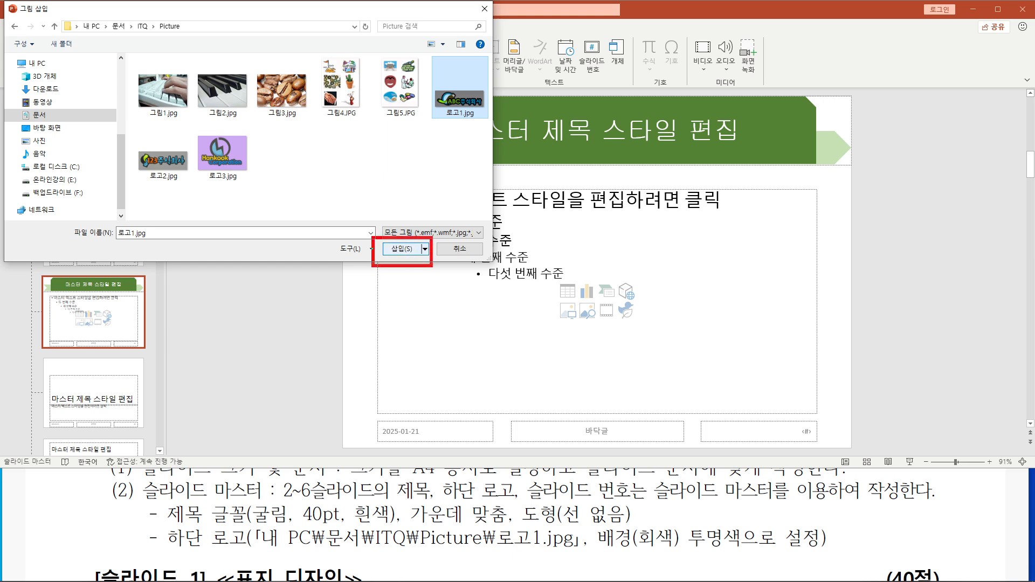
left_click(402, 248)
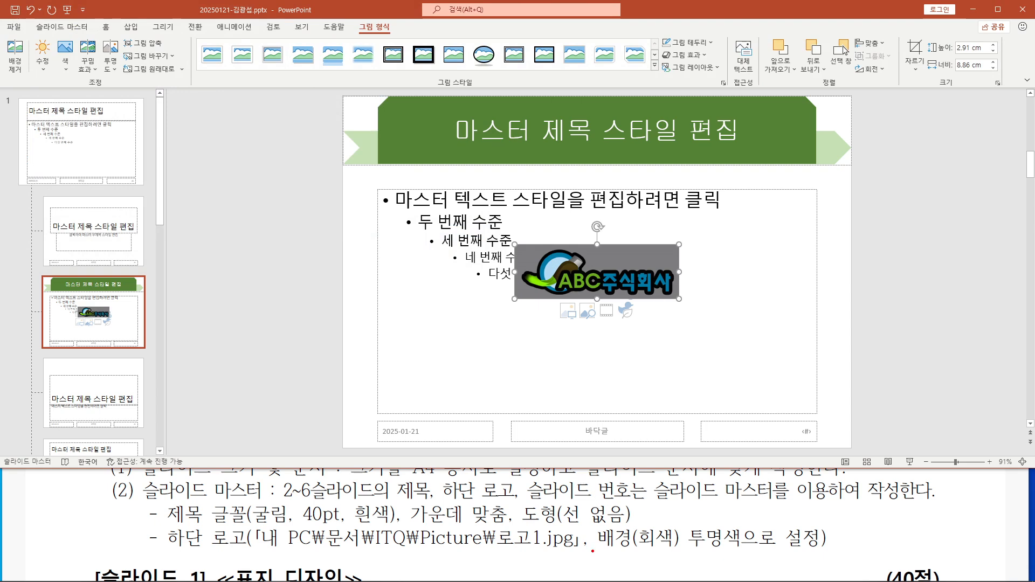
left_click_drag(609, 555, 854, 548)
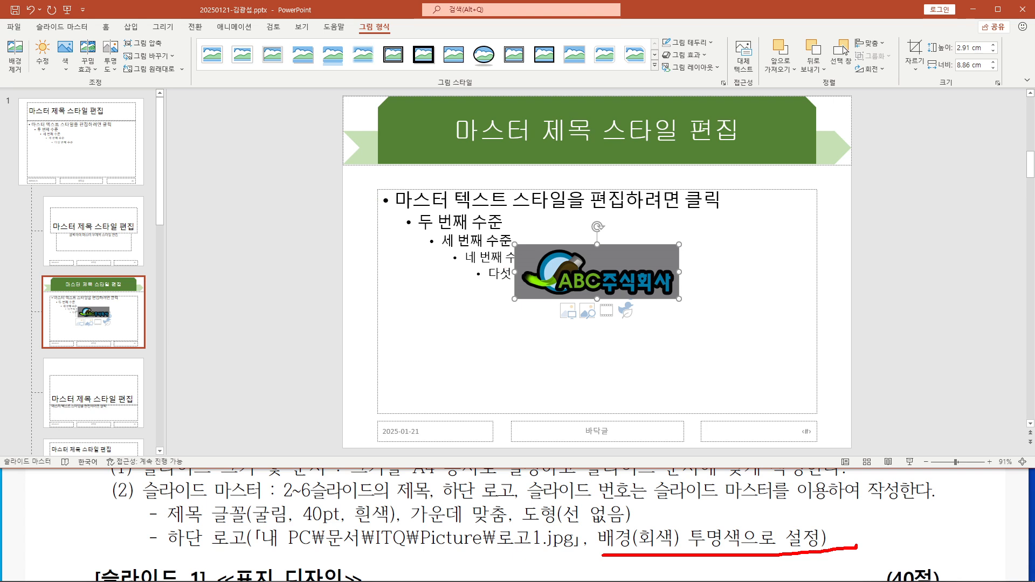
mouse_move(52, 31)
left_mouse_down()
mouse_move(83, 81)
mouse_move(128, 218)
left_mouse_up()
left_click_drag(45, 1, 102, 6)
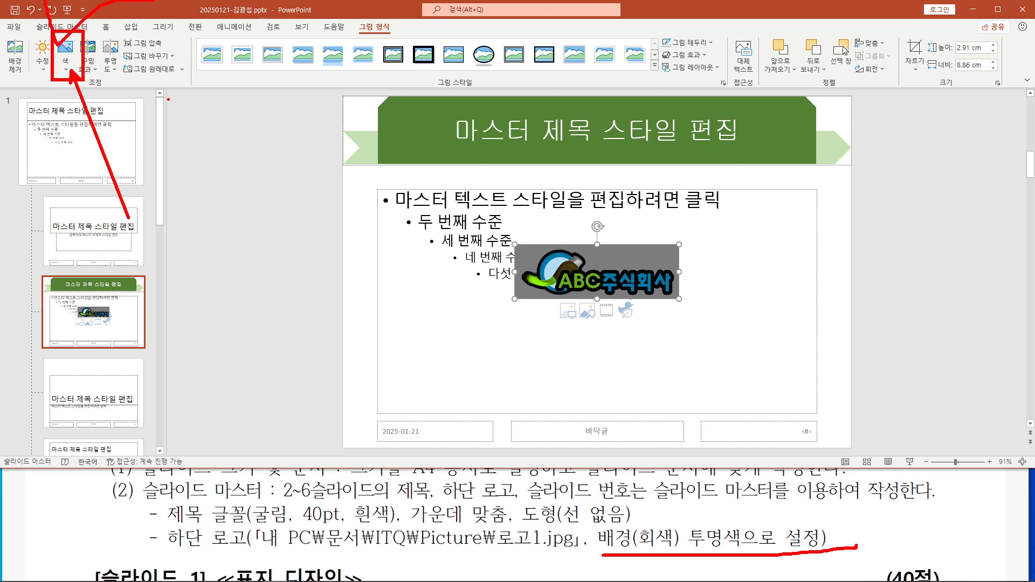
key("Escape")
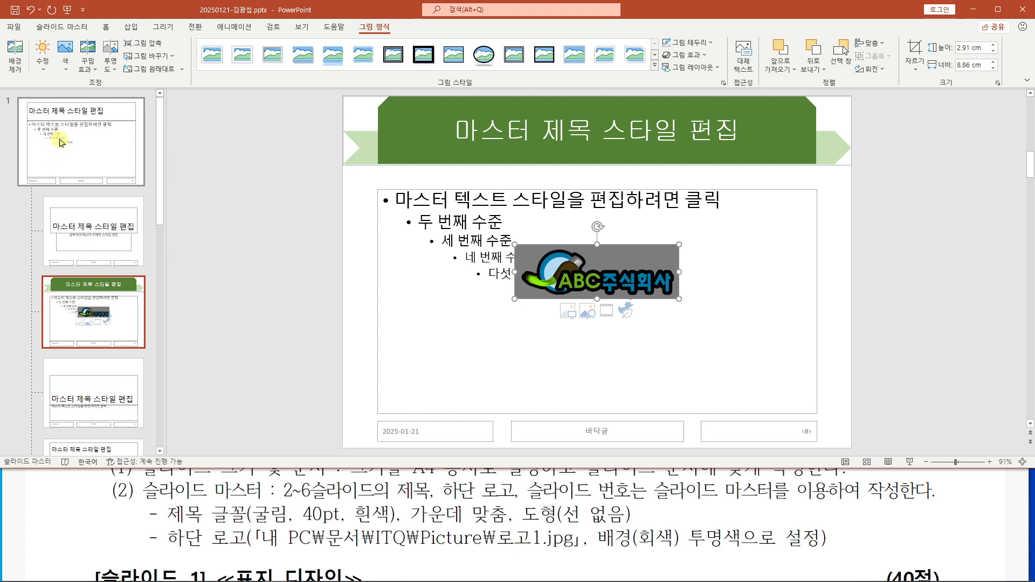
Make the gray background of the inserted logo transparent with Set Transparent Color, and bring the exam instructions to the front.
left_click(68, 74)
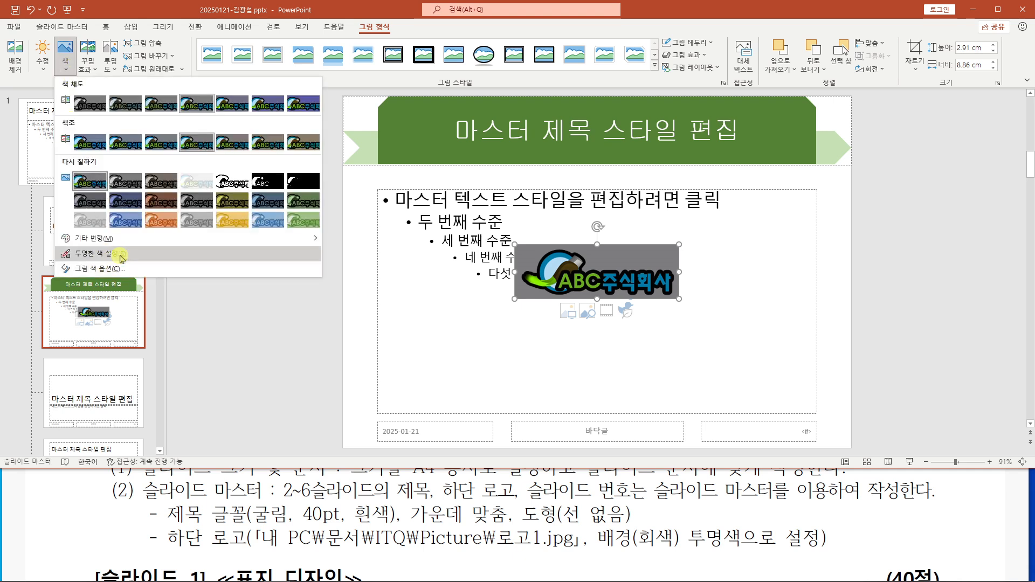
left_click(180, 257)
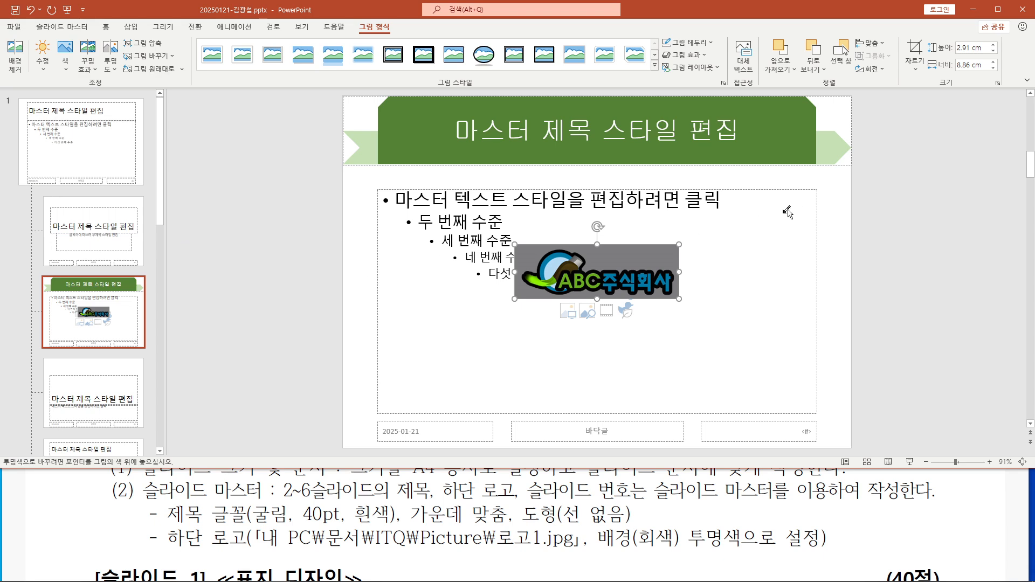
left_click(631, 254)
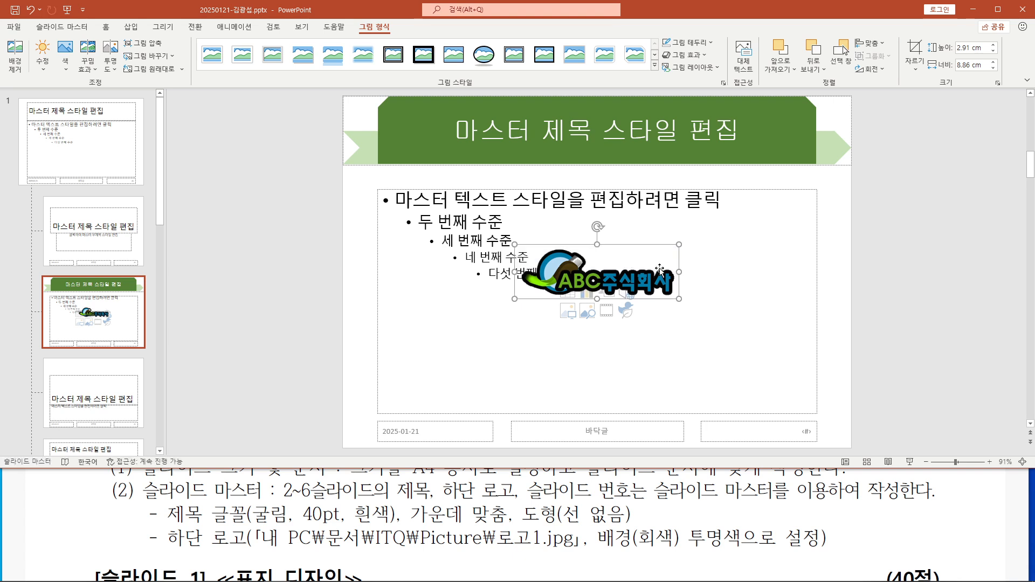
left_click(614, 492)
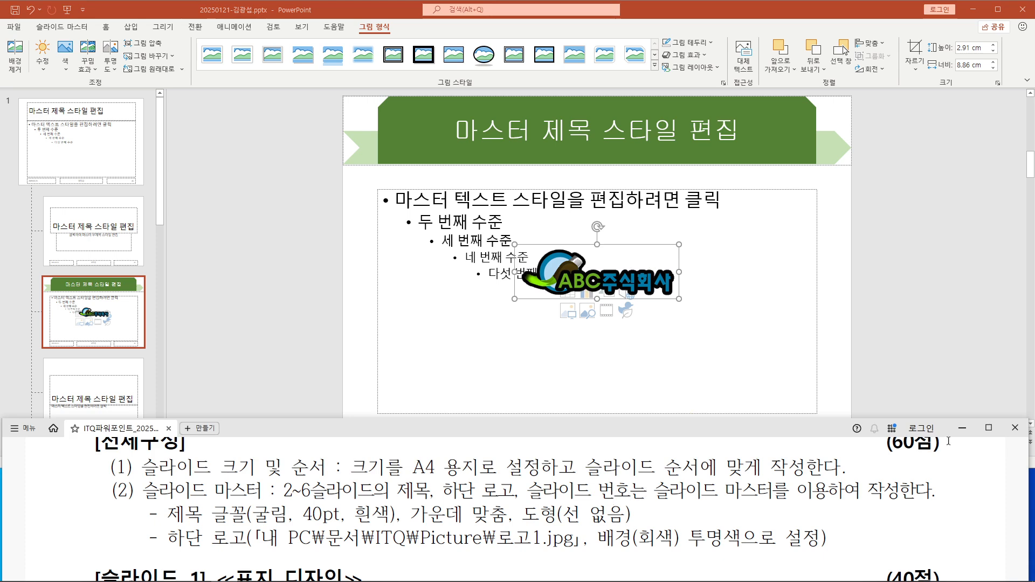
Examine the slide 2 sample in the exam instructions for the bottom logo's size and position.
left_click(987, 427)
scroll(604, 325, "down", 5)
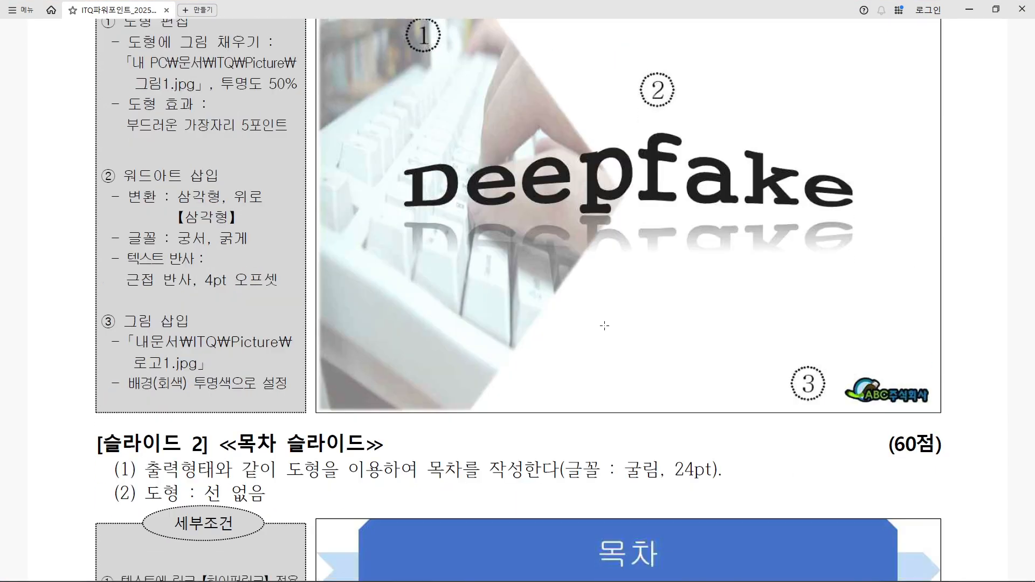
scroll(604, 326, "down", 8)
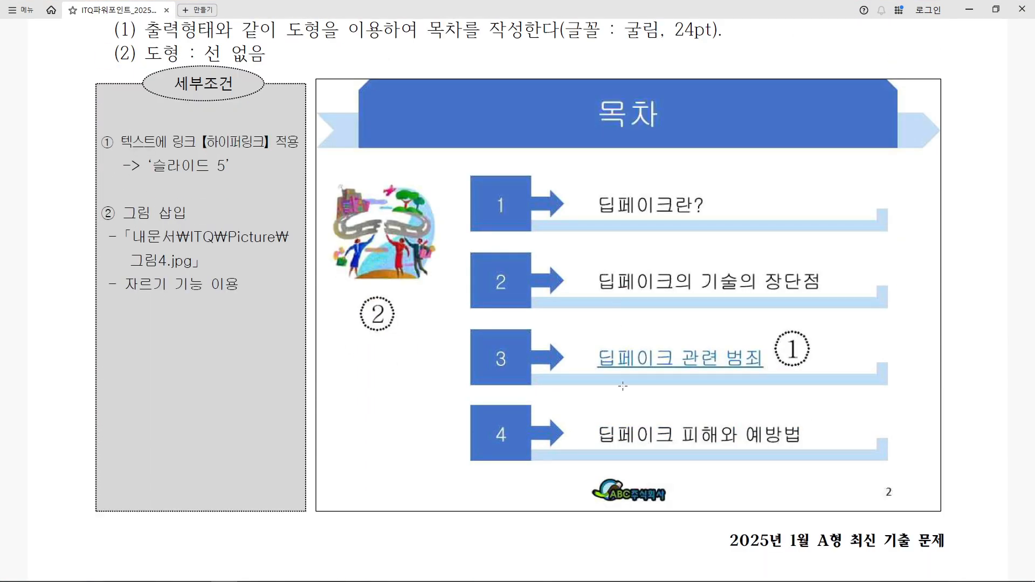
left_click_drag(585, 473, 680, 512)
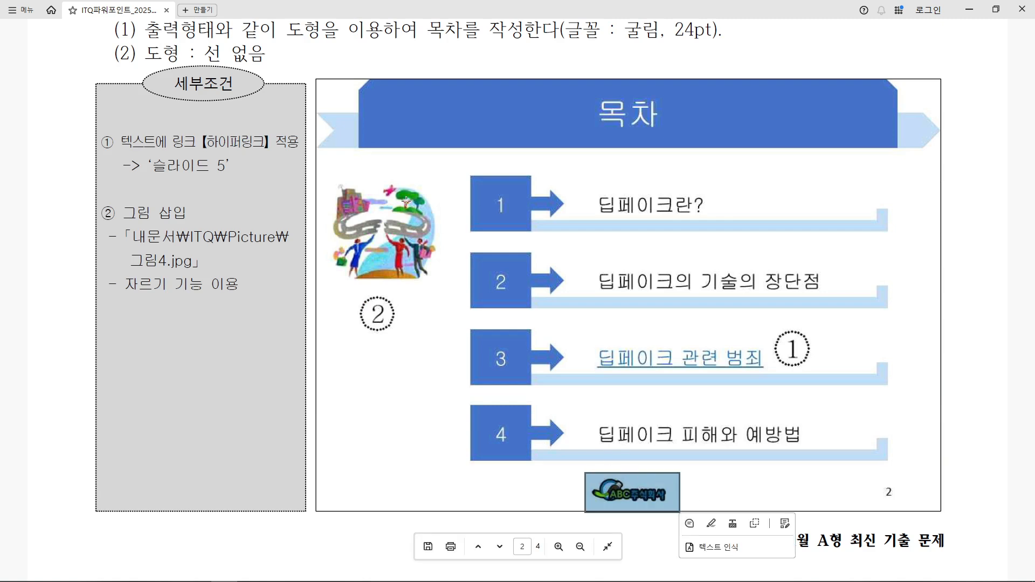
scroll(479, 256, "up", 1)
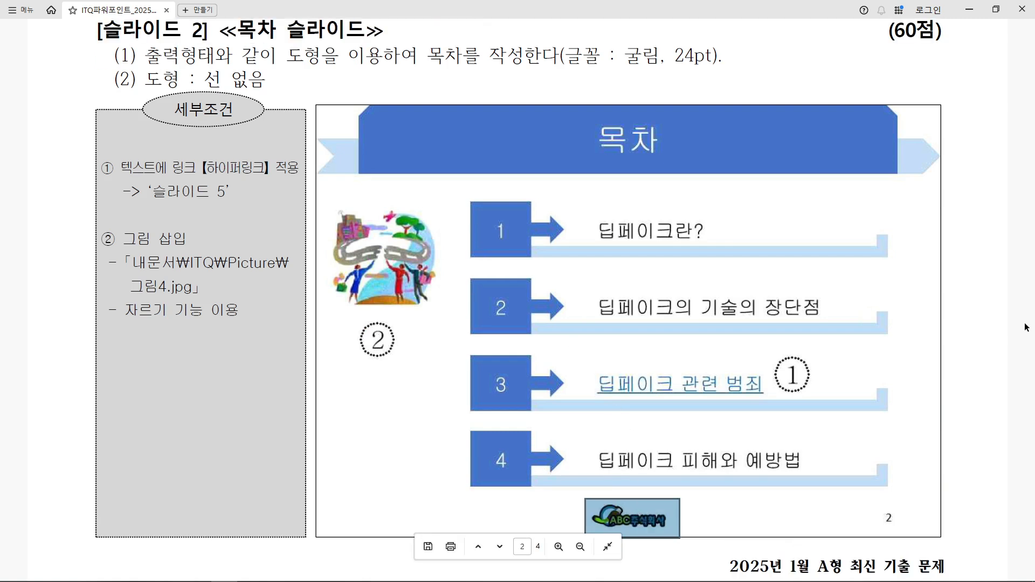
left_click(1001, 248)
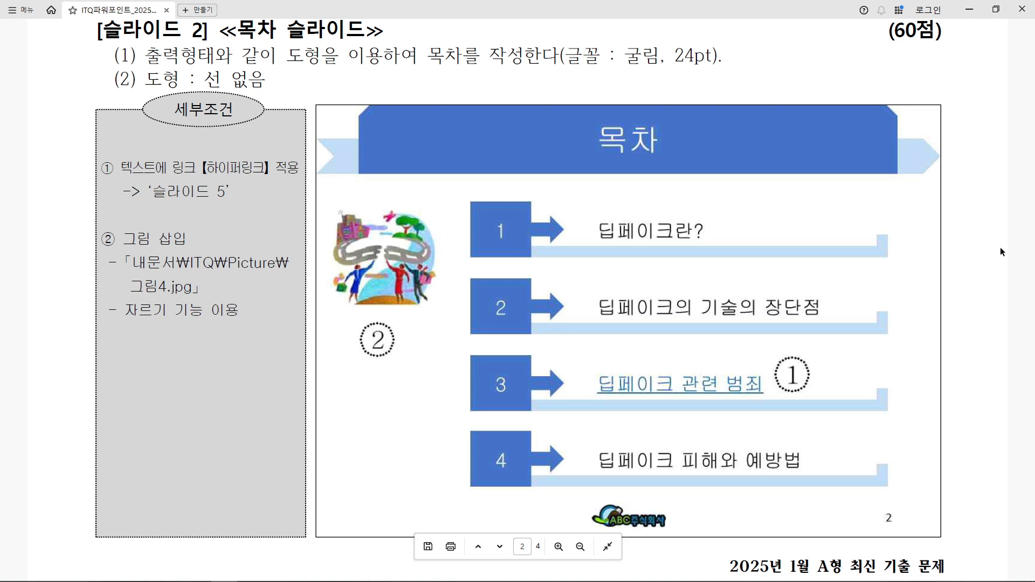
left_click(993, 14)
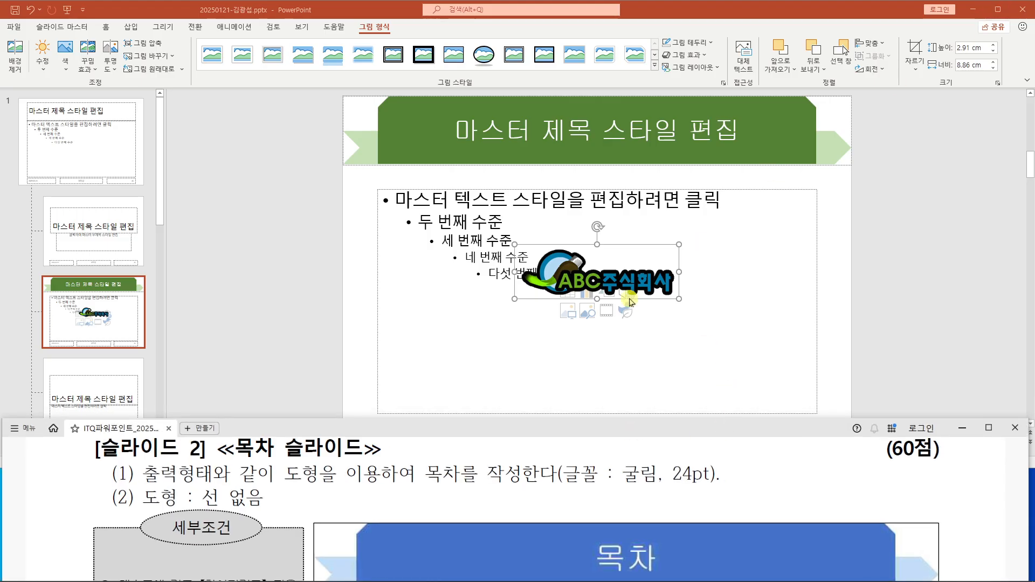
Switch to PowerPoint, shrink the logo to about 1.46 cm high by 4.43 cm wide, and move it to the layout's bottom centre over the footer placeholder.
left_click(865, 305)
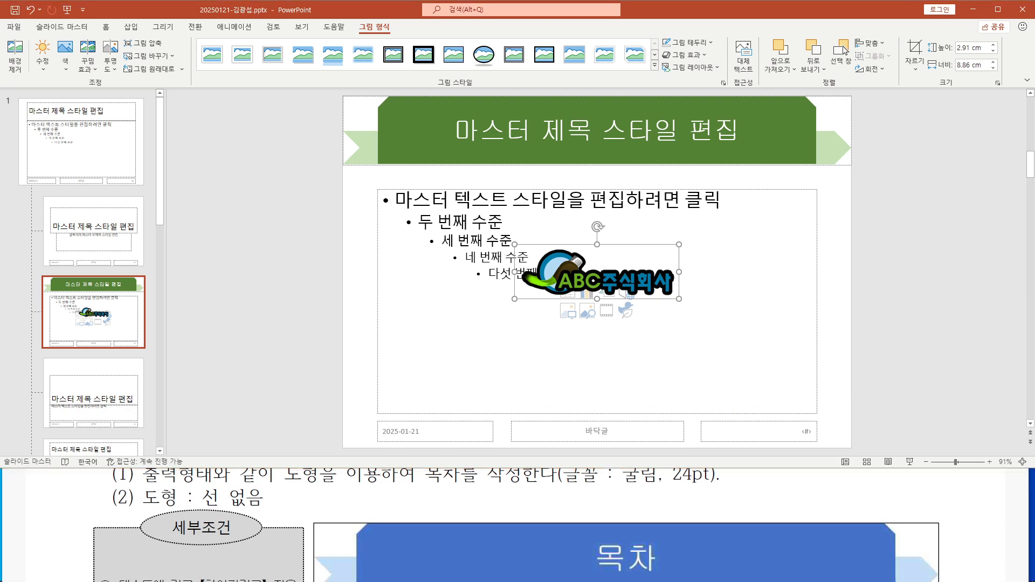
mouse_move(667, 296)
left_mouse_down()
mouse_move(690, 298)
mouse_move(596, 266)
left_mouse_up()
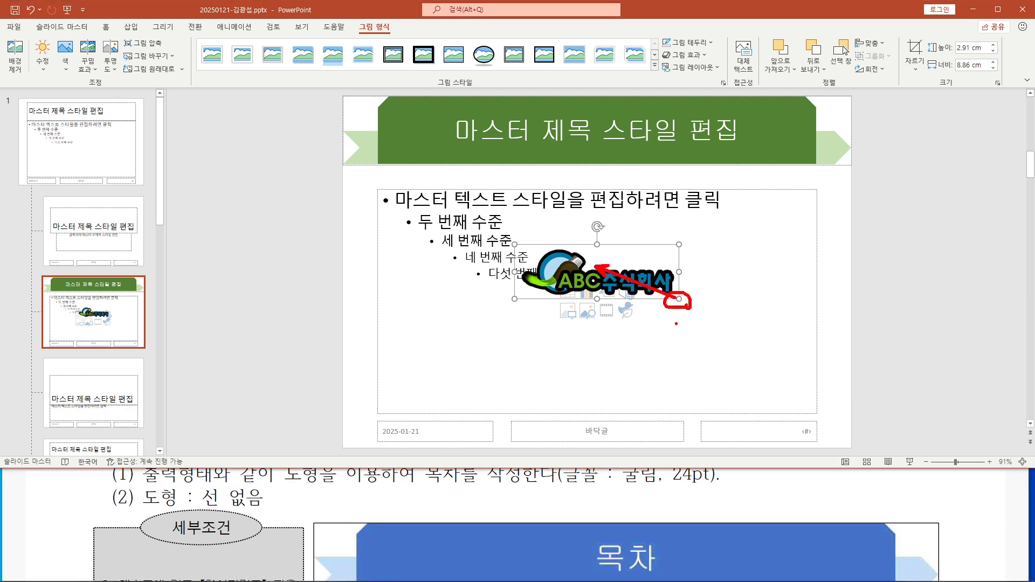
key("Escape")
left_click_drag(679, 297, 605, 427)
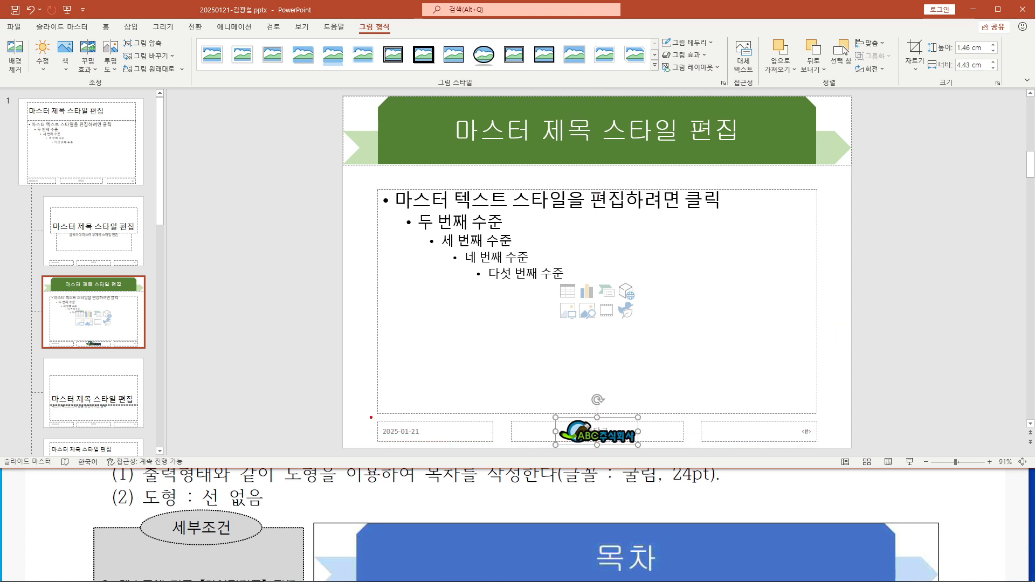
mouse_move(379, 420)
left_mouse_down()
mouse_move(416, 445)
mouse_move(443, 446)
left_mouse_up()
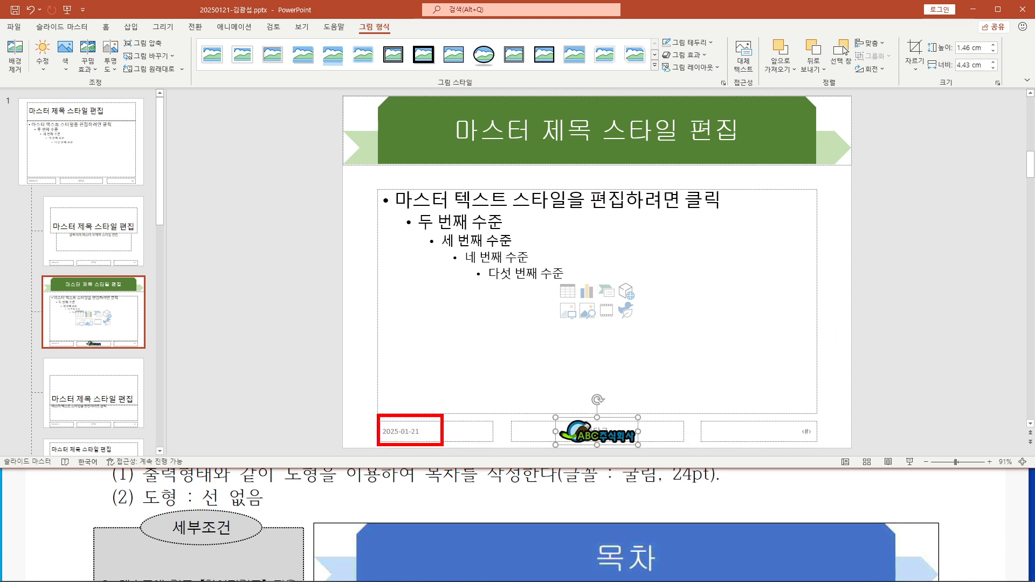
left_click_drag(562, 424, 633, 445)
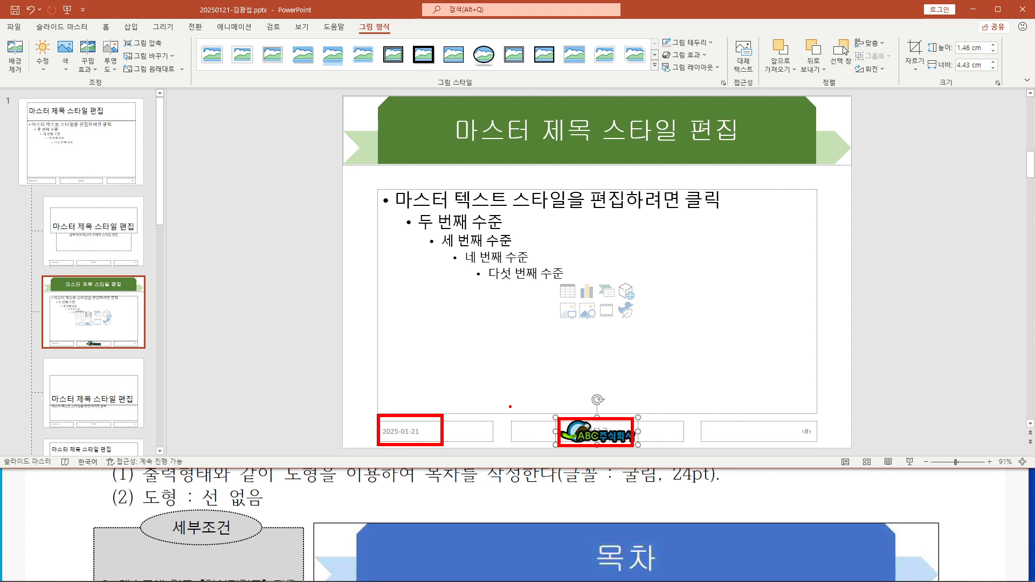
key("Escape")
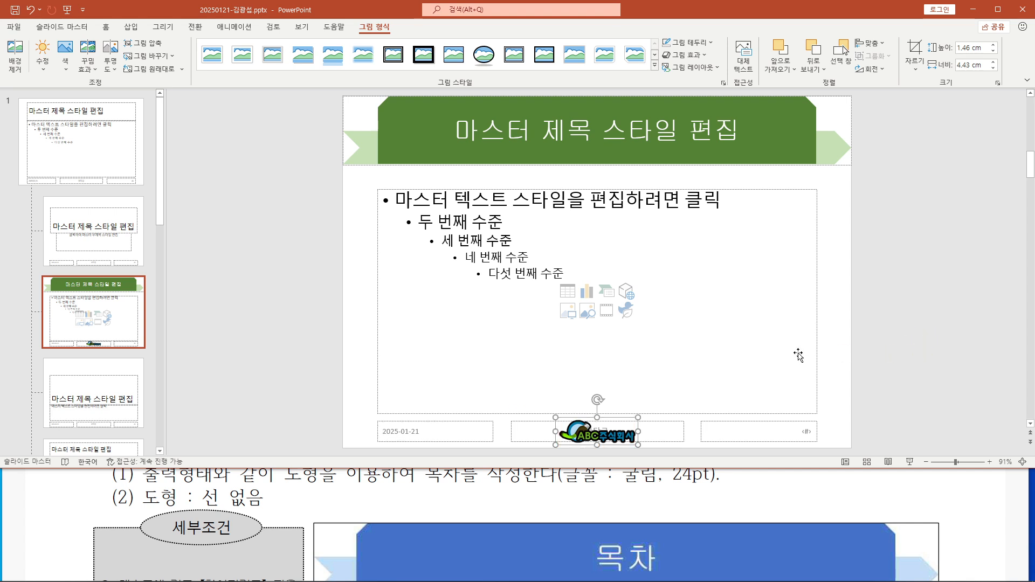
Format the layout's slide number placeholder with font size 16 and black text.
left_click(752, 422)
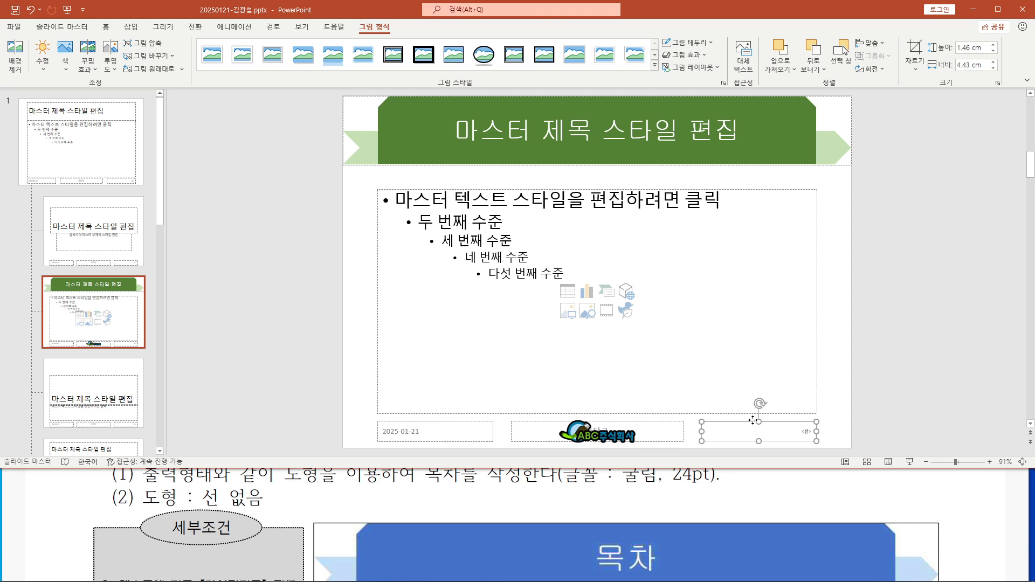
left_click_drag(691, 414, 835, 450)
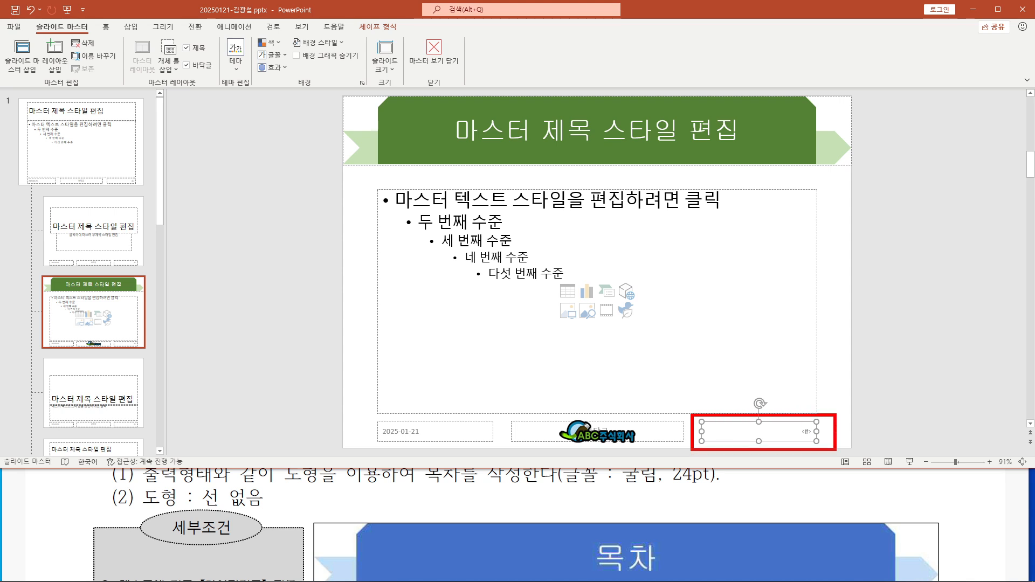
left_click_drag(764, 418, 800, 348)
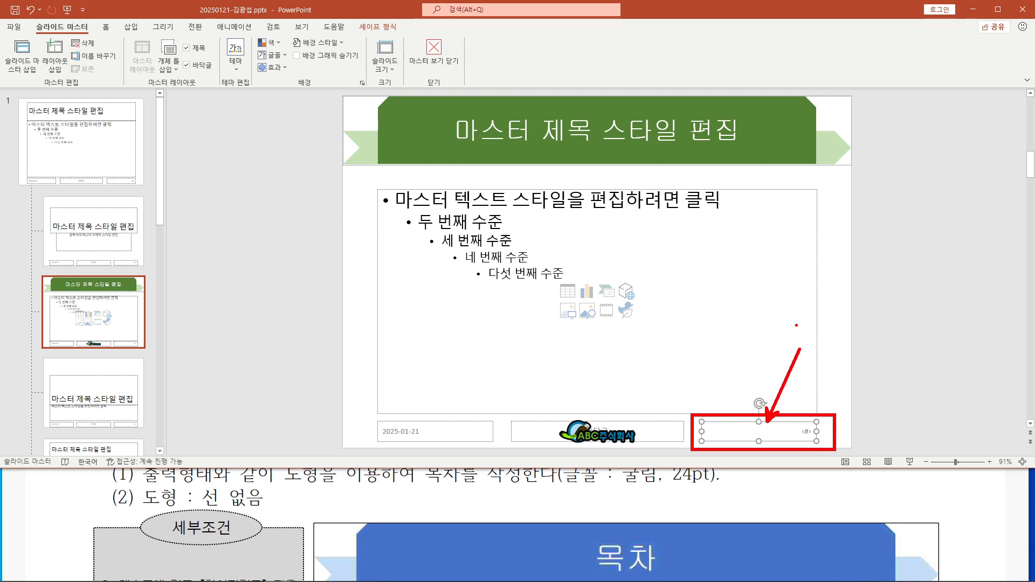
key("Escape")
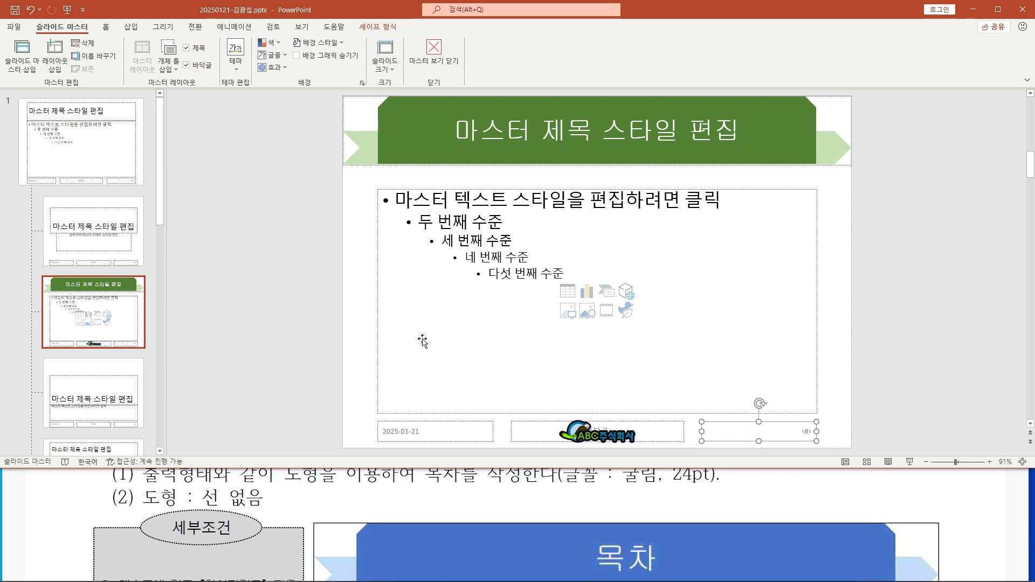
left_click(106, 28)
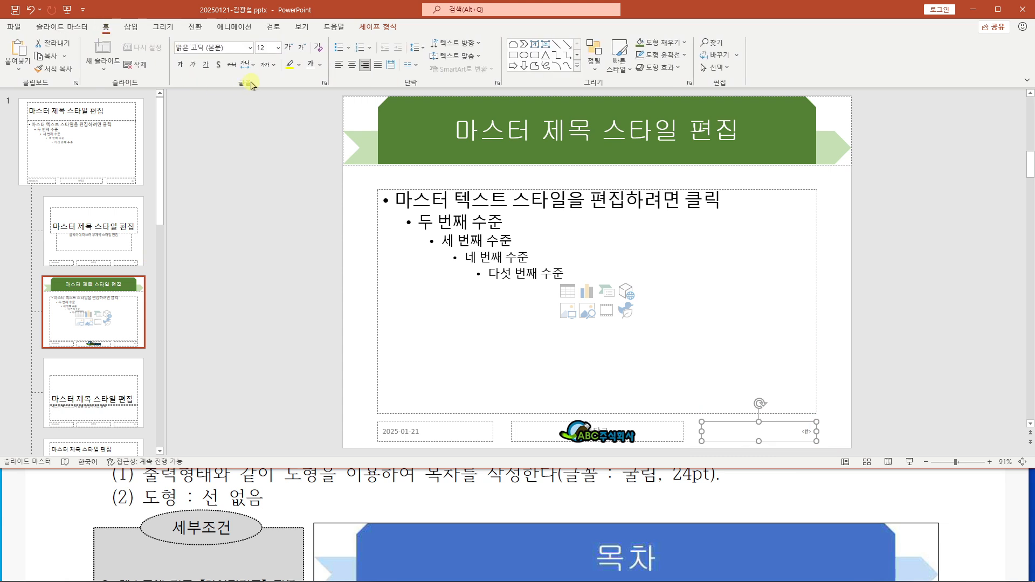
type("1")
key("Return")
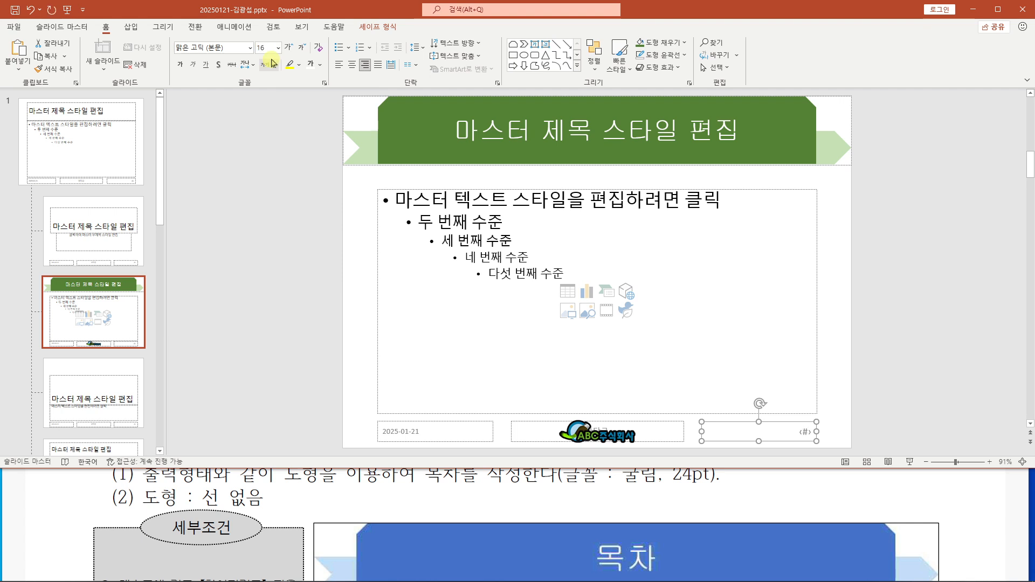
left_click(321, 65)
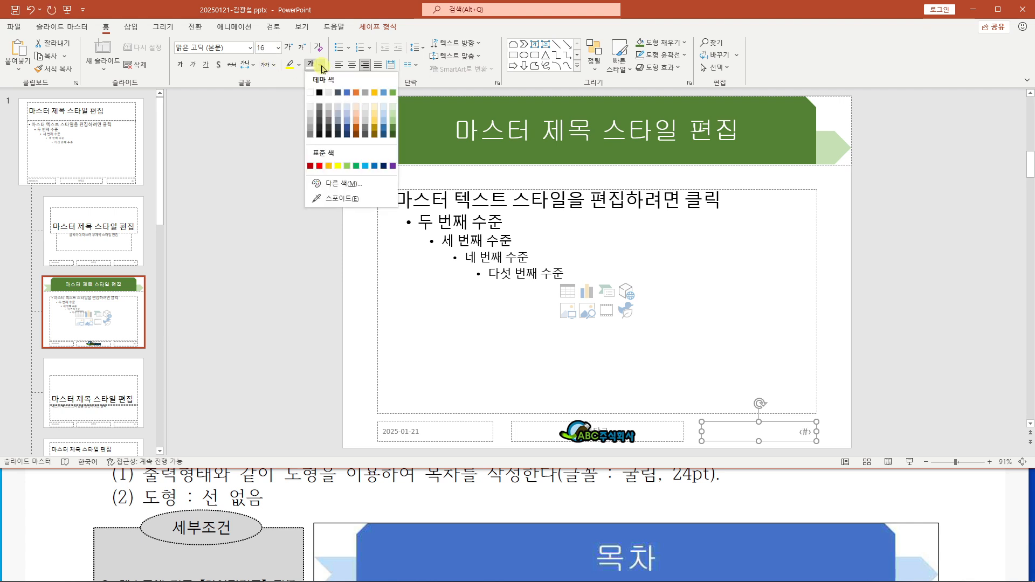
left_click(319, 92)
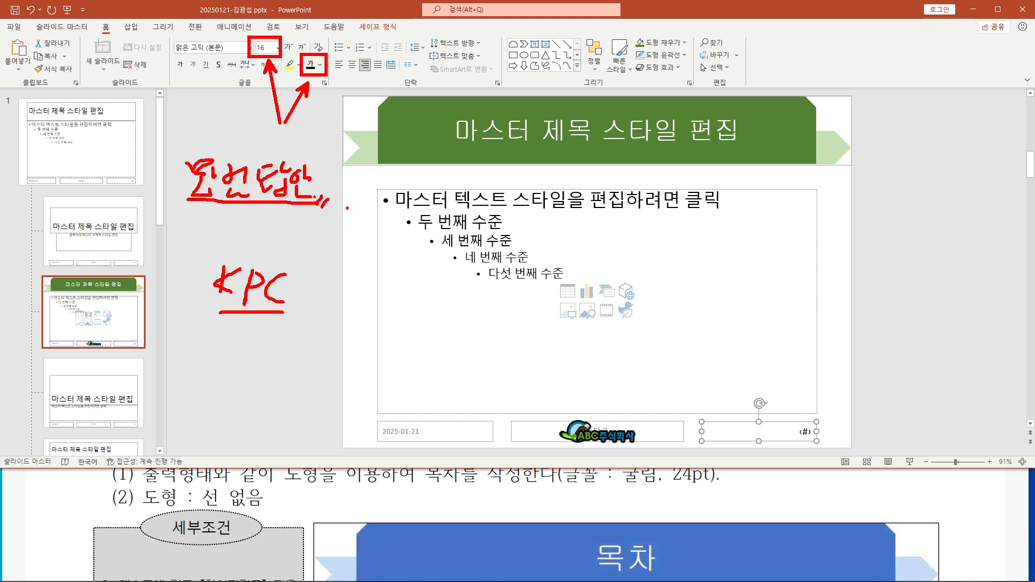
mouse_move(184, 203)
left_mouse_down()
mouse_move(174, 152)
mouse_move(345, 208)
left_mouse_up()
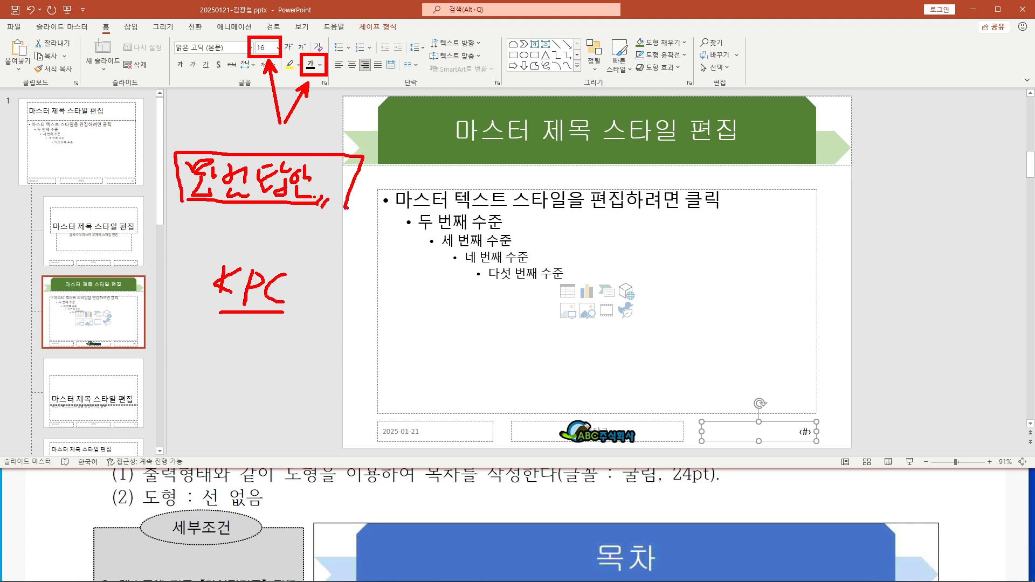
left_click_drag(794, 407, 811, 368)
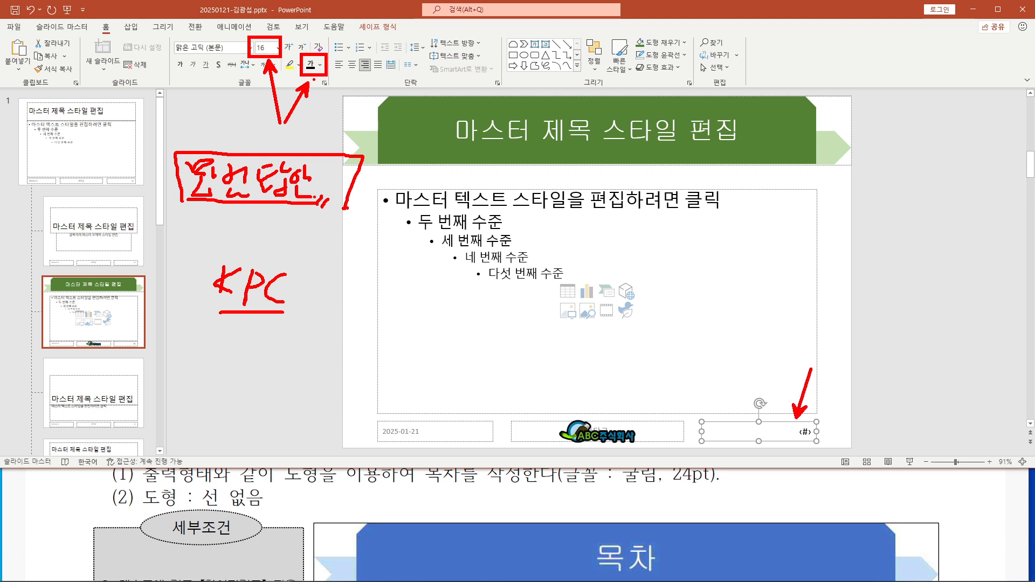
key("Escape")
In the Header & Footer settings, enable the slide number, exclude it from the title slide, and apply this to all slides.
left_click(135, 28)
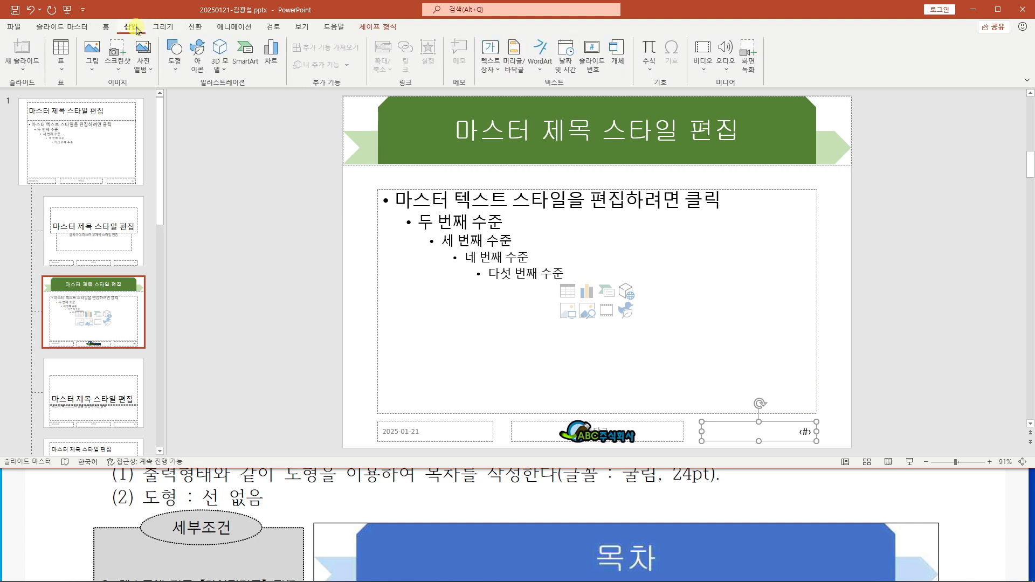
key("ctrl+2")
left_click_drag(111, 14, 149, 39)
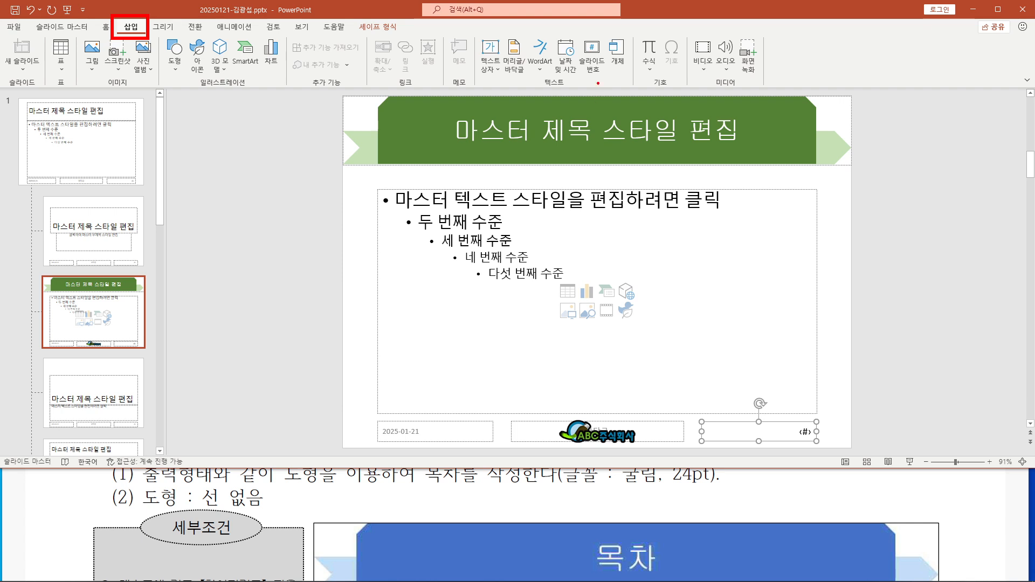
left_click_drag(498, 29, 529, 81)
left_click_drag(525, 181, 525, 84)
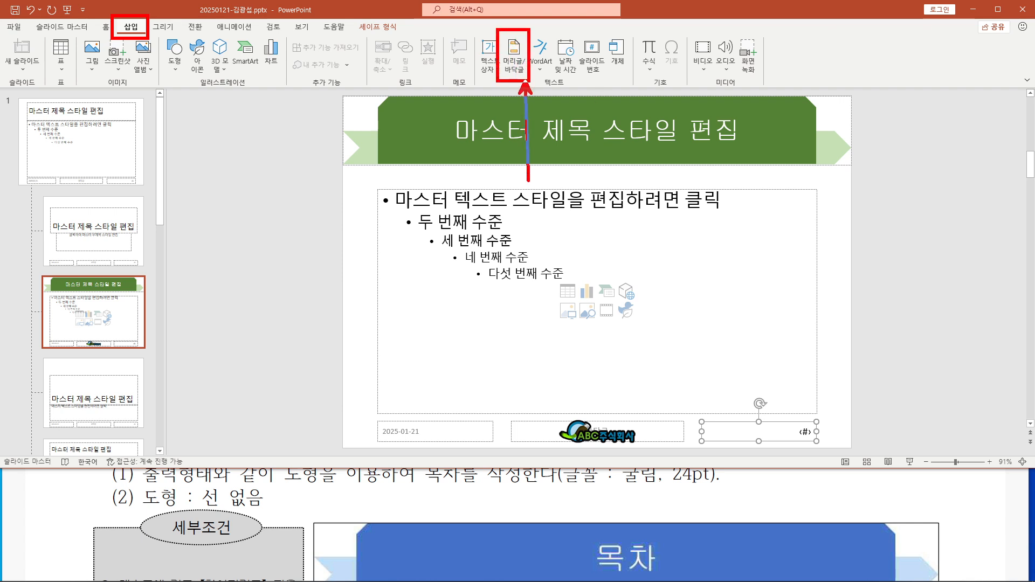
left_click_drag(523, 41, 647, 1)
key("Escape")
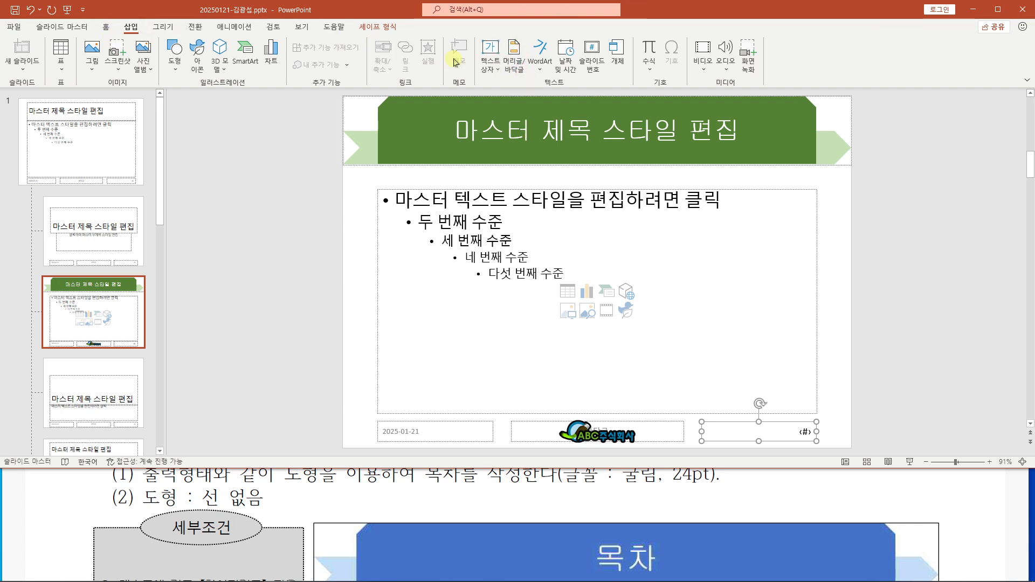
left_click(514, 57)
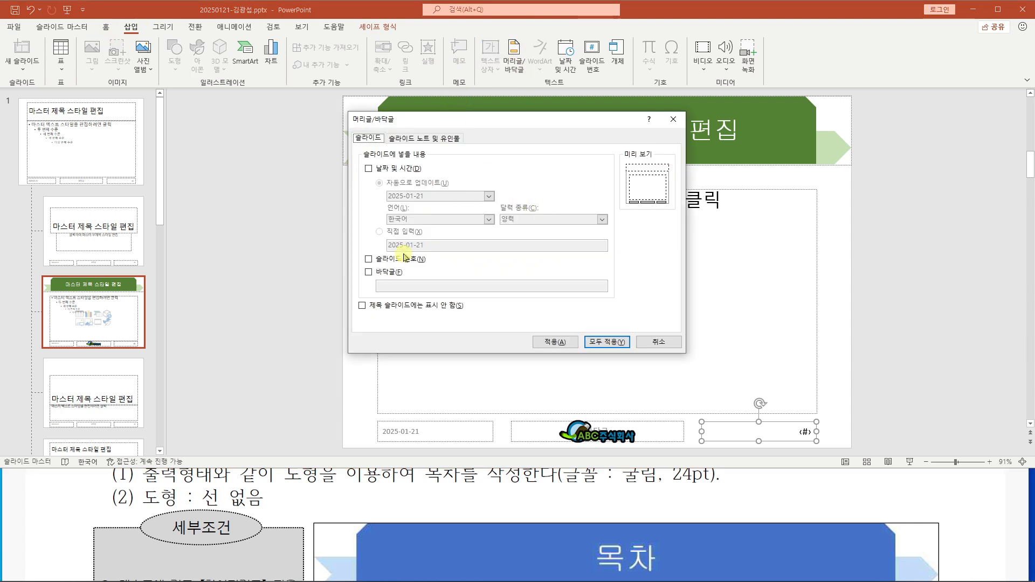
left_click(368, 259)
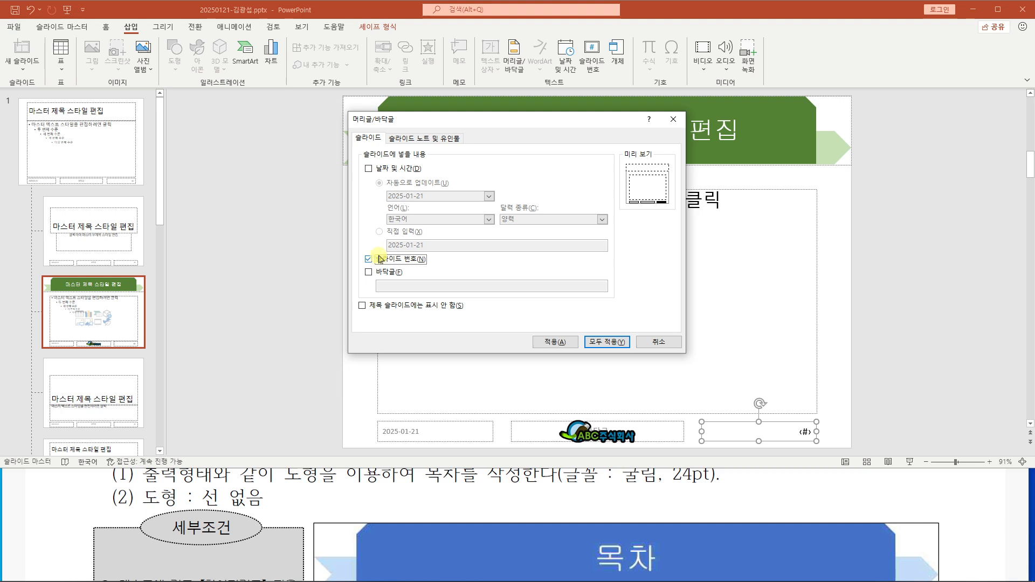
left_click(363, 305)
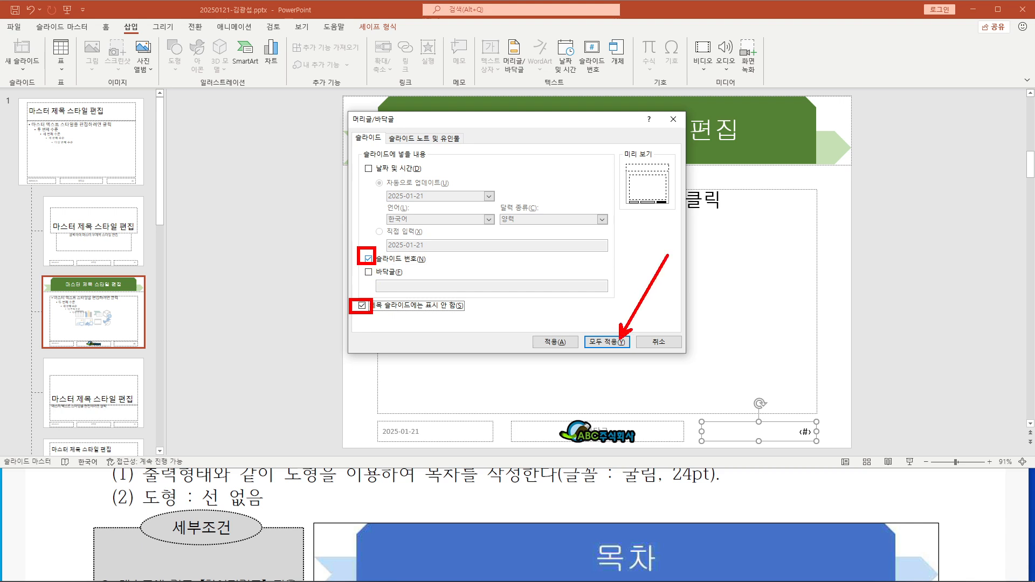
left_click(606, 342)
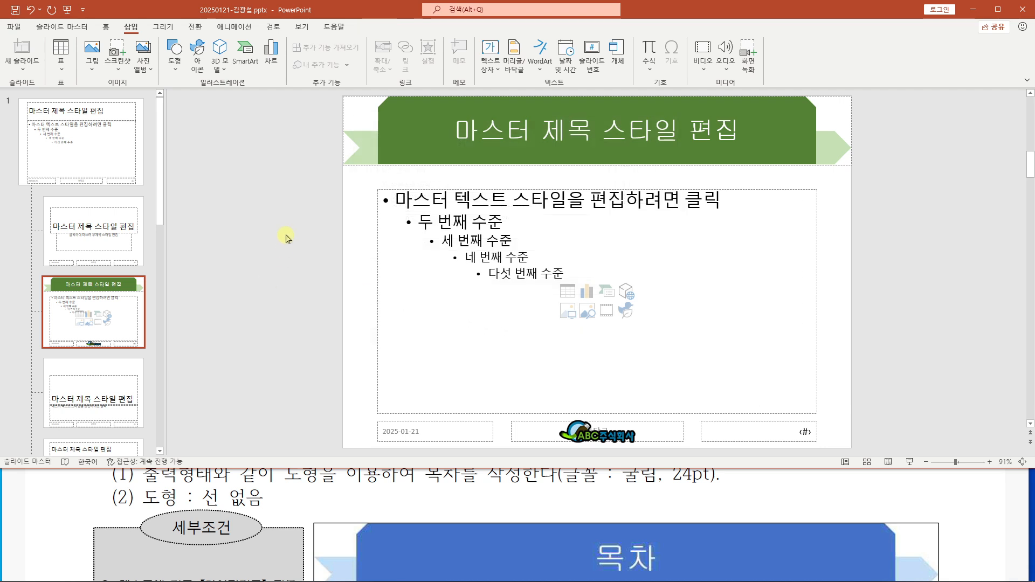
Close the slide master view, narrow the slide thumbnail area, and select slide 1.
left_click(72, 30)
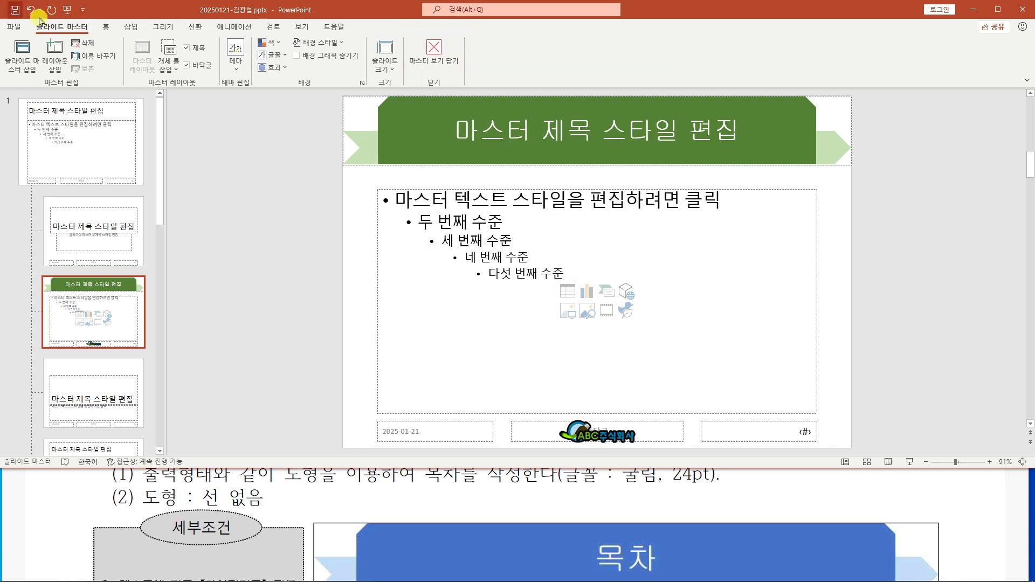
left_click(431, 54)
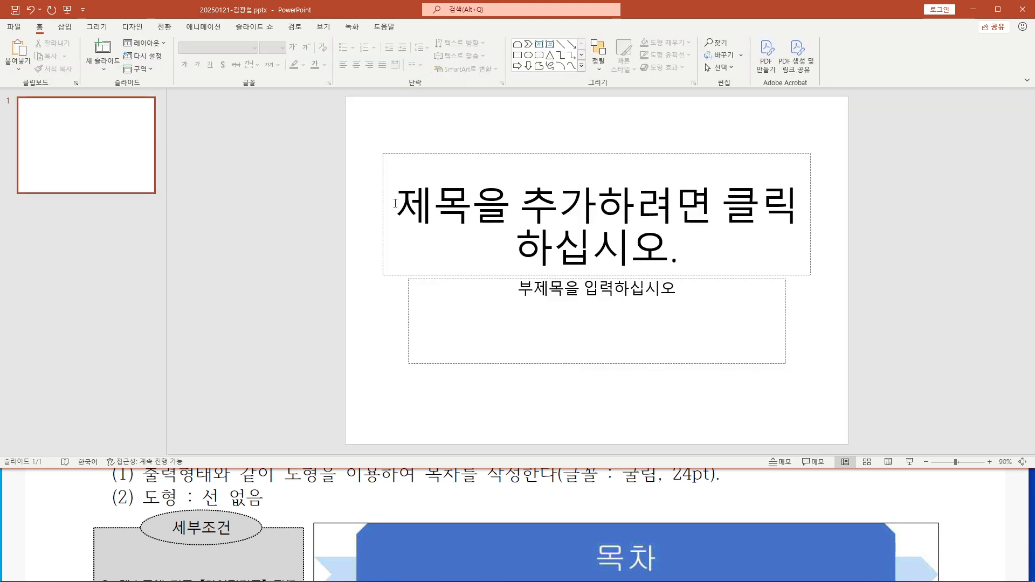
left_click_drag(167, 205, 111, 206)
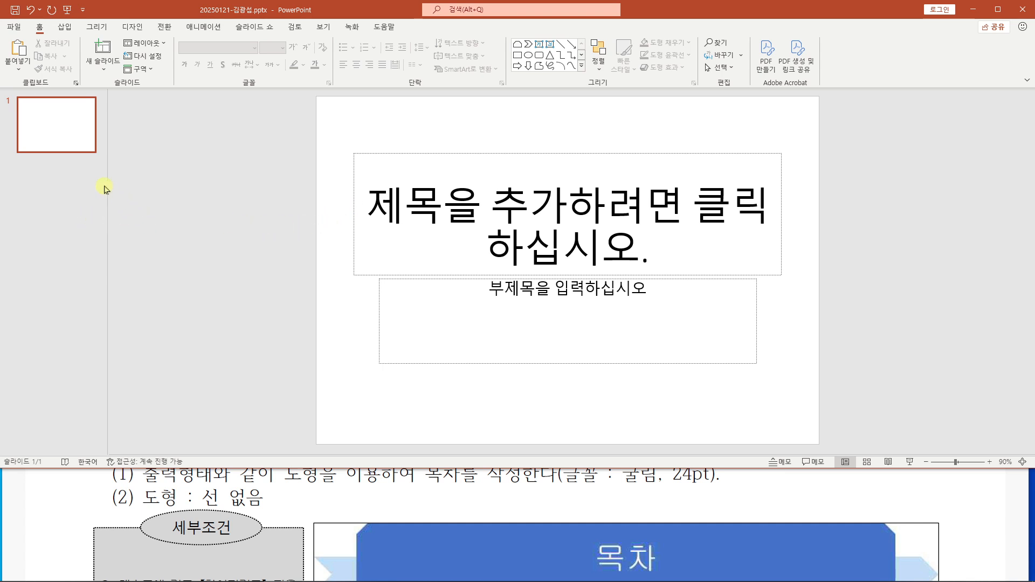
left_click(64, 121)
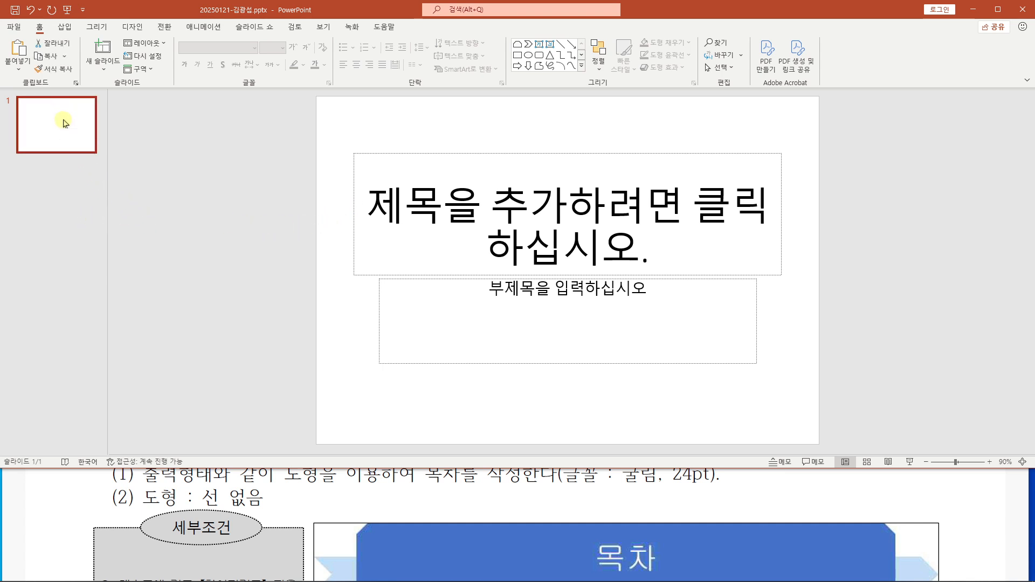
mouse_move(213, 147)
left_mouse_down()
mouse_move(189, 215)
mouse_move(179, 200)
left_mouse_up()
left_click_drag(200, 178, 241, 177)
mouse_move(336, 164)
left_mouse_down()
mouse_move(295, 217)
mouse_move(322, 216)
left_mouse_up()
left_click_drag(302, 199, 324, 197)
mouse_move(329, 196)
left_mouse_down()
mouse_move(330, 206)
mouse_move(369, 186)
left_mouse_up()
mouse_move(375, 165)
left_mouse_down()
mouse_move(372, 215)
mouse_move(394, 197)
left_mouse_up()
left_click_drag(396, 199, 426, 210)
mouse_move(429, 213)
left_mouse_down()
mouse_move(461, 188)
mouse_move(267, 226)
left_mouse_up()
key("Escape")
Add five new title-and-content slides after the title slide, for six slides in all.
left_click(73, 114)
key("ctrl+v")
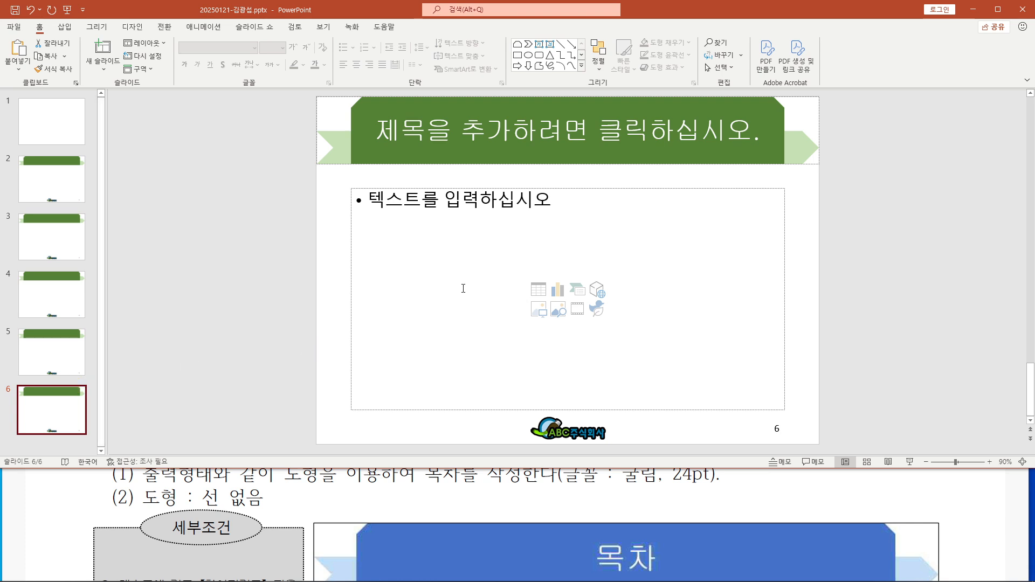
mouse_move(261, 200)
left_mouse_down()
mouse_move(247, 258)
mouse_move(226, 261)
left_mouse_up()
mouse_move(284, 243)
left_mouse_down()
mouse_move(363, 242)
mouse_move(366, 253)
left_mouse_up()
left_click_drag(342, 264, 392, 271)
left_click_drag(234, 295, 399, 285)
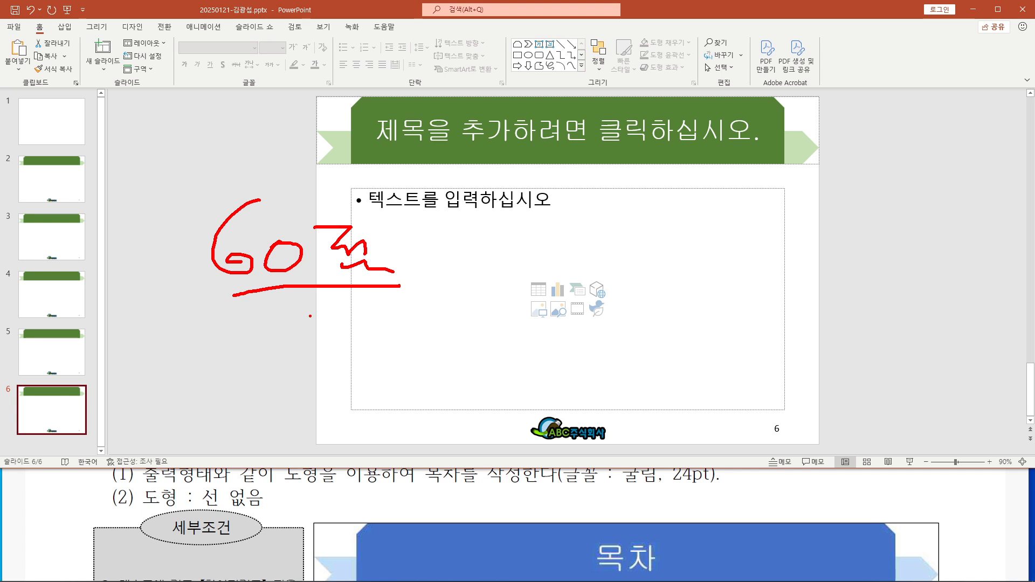
mouse_move(282, 322)
left_mouse_down()
mouse_move(278, 360)
mouse_move(318, 339)
mouse_move(351, 364)
left_mouse_up()
left_click_drag(262, 368, 347, 367)
mouse_move(433, 311)
left_mouse_down()
mouse_move(426, 331)
mouse_move(450, 356)
mouse_move(519, 367)
mouse_move(422, 296)
mouse_move(515, 368)
left_mouse_up()
mouse_move(582, 322)
left_mouse_down()
mouse_move(570, 345)
mouse_move(599, 346)
left_mouse_up()
mouse_move(610, 308)
left_mouse_down()
mouse_move(609, 372)
mouse_move(643, 312)
left_mouse_up()
mouse_move(641, 315)
left_mouse_down()
mouse_move(638, 334)
mouse_move(671, 339)
left_mouse_up()
left_click_drag(661, 317, 698, 333)
mouse_move(697, 326)
left_mouse_down()
mouse_move(722, 326)
mouse_move(698, 345)
left_mouse_up()
left_click_drag(588, 364, 702, 370)
left_click_drag(730, 212, 703, 280)
mouse_move(753, 264)
left_mouse_down()
mouse_move(756, 285)
mouse_move(760, 264)
left_mouse_up()
mouse_move(776, 234)
left_mouse_down()
mouse_move(778, 253)
mouse_move(802, 258)
left_mouse_up()
mouse_move(776, 264)
left_mouse_down()
mouse_move(805, 264)
mouse_move(813, 287)
left_mouse_up()
left_click_drag(759, 155, 538, 339)
left_click_drag(600, 117, 551, 164)
left_click_drag(574, 144, 621, 154)
mouse_move(648, 159)
left_mouse_down()
mouse_move(662, 179)
mouse_move(651, 158)
left_mouse_up()
left_click_drag(475, 187, 564, 75)
left_click_drag(434, 99, 372, 144)
mouse_move(372, 144)
left_mouse_down()
mouse_move(429, 146)
mouse_move(395, 168)
left_mouse_up()
left_click_drag(431, 146, 462, 133)
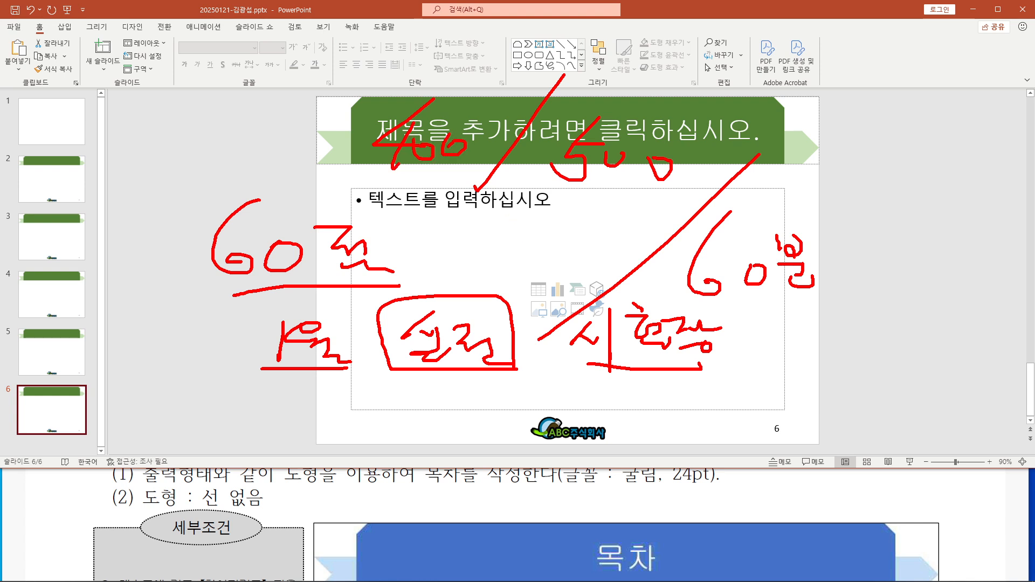
left_click_drag(797, 84, 854, 48)
left_click_drag(776, 93, 881, 92)
mouse_move(747, 110)
left_mouse_down()
mouse_move(860, 112)
mouse_move(880, 127)
left_mouse_up()
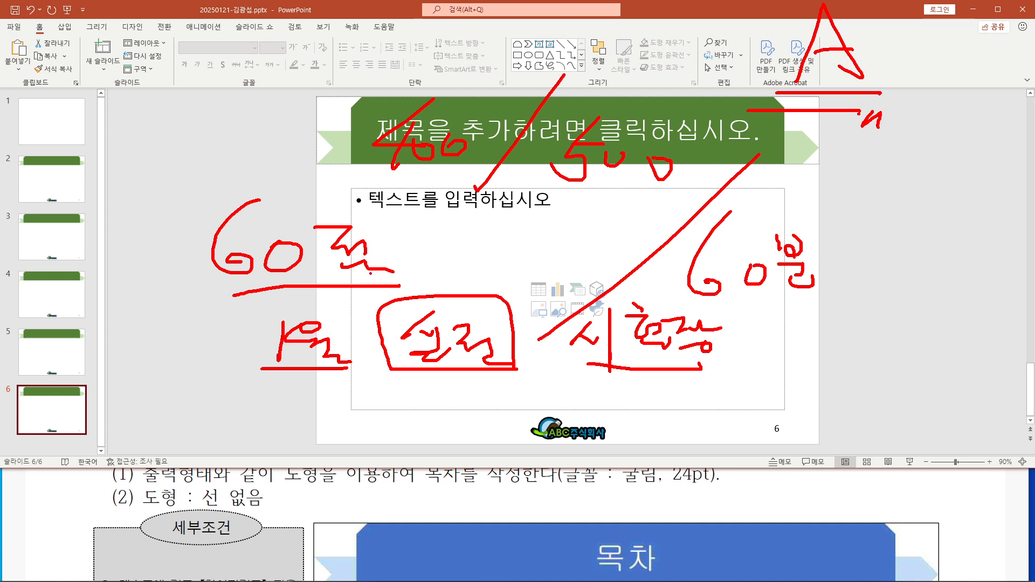
key("Escape")
Select slide 5.
left_click(48, 362)
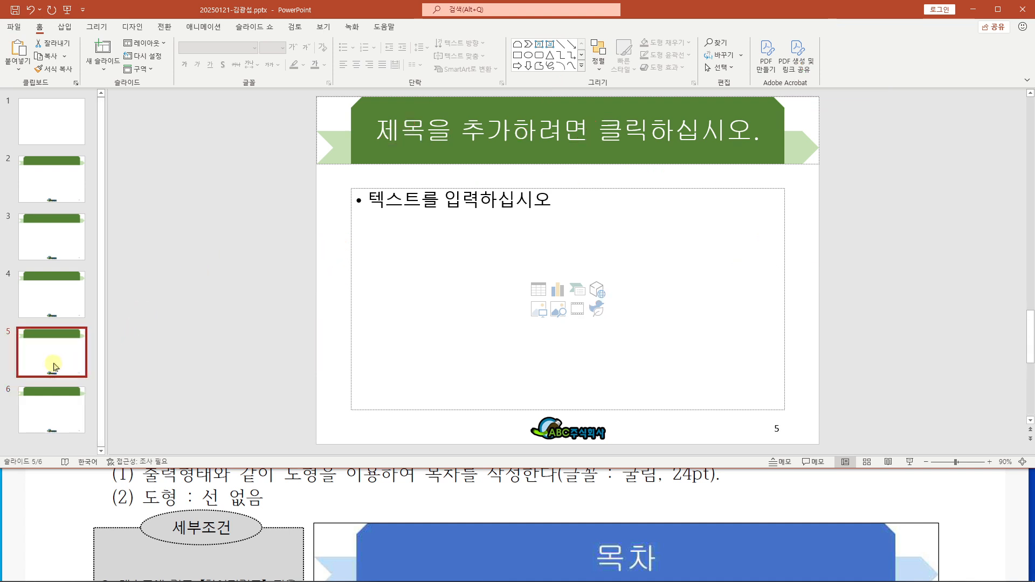
left_click_drag(2, 317, 105, 388)
left_click_drag(168, 352, 90, 352)
mouse_move(197, 344)
left_mouse_down()
mouse_move(193, 370)
mouse_move(225, 348)
mouse_move(252, 348)
left_mouse_up()
mouse_move(64, 414)
left_mouse_down()
mouse_move(189, 412)
mouse_move(205, 434)
left_mouse_up()
mouse_move(243, 406)
left_mouse_down()
mouse_move(230, 425)
mouse_move(274, 415)
mouse_move(192, 390)
mouse_move(313, 443)
left_mouse_up()
mouse_move(353, 391)
left_mouse_down()
mouse_move(340, 420)
mouse_move(383, 434)
mouse_move(398, 412)
mouse_move(429, 419)
left_mouse_up()
left_click_drag(425, 419, 442, 429)
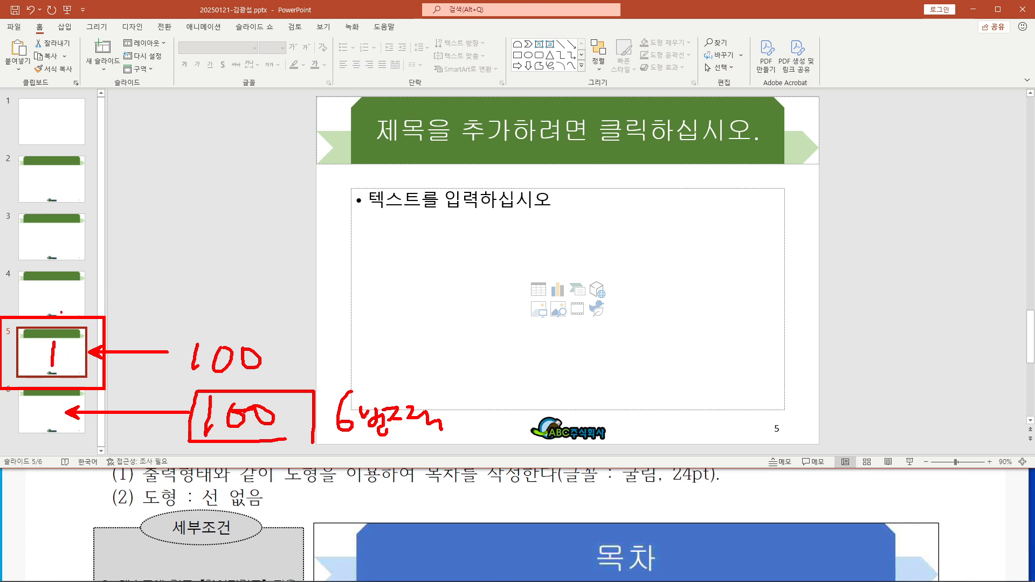
mouse_move(42, 282)
left_mouse_down()
mouse_move(40, 298)
mouse_move(78, 297)
left_mouse_up()
mouse_move(40, 216)
left_mouse_down()
mouse_move(61, 236)
mouse_move(38, 242)
left_mouse_up()
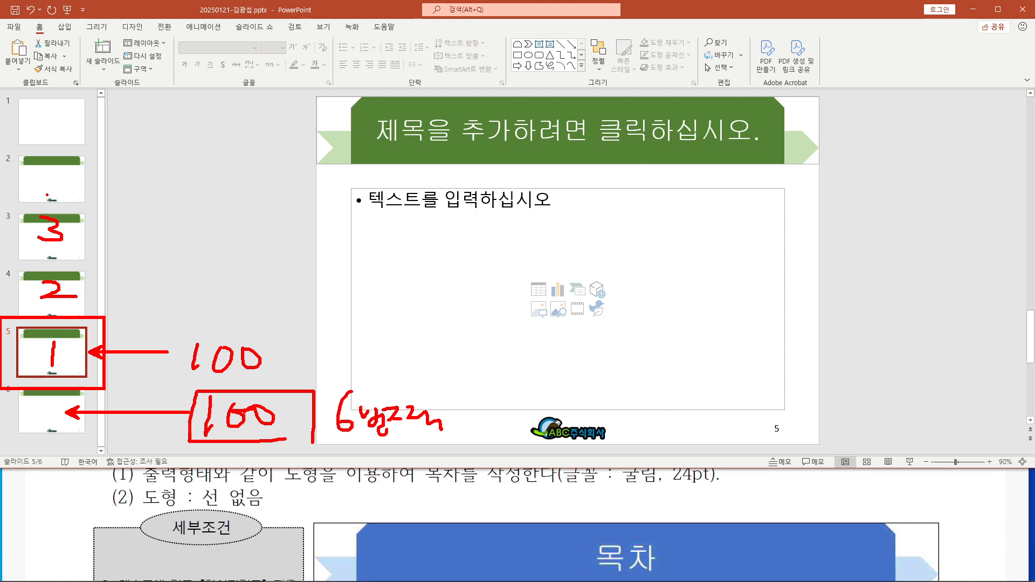
left_click_drag(56, 169, 77, 180)
left_click_drag(58, 99, 56, 130)
mouse_move(58, 153)
left_mouse_down()
mouse_move(85, 183)
mouse_move(68, 191)
left_mouse_up()
mouse_move(57, 117)
left_mouse_down()
mouse_move(68, 135)
mouse_move(53, 135)
left_mouse_up()
left_click_drag(61, 105, 87, 105)
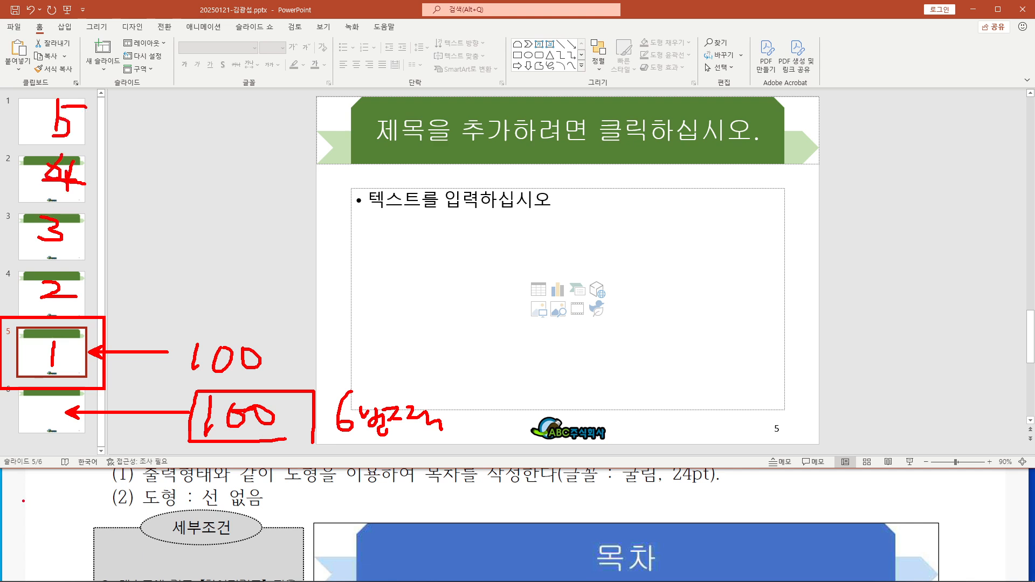
left_click_drag(55, 394, 32, 417)
key("Escape")
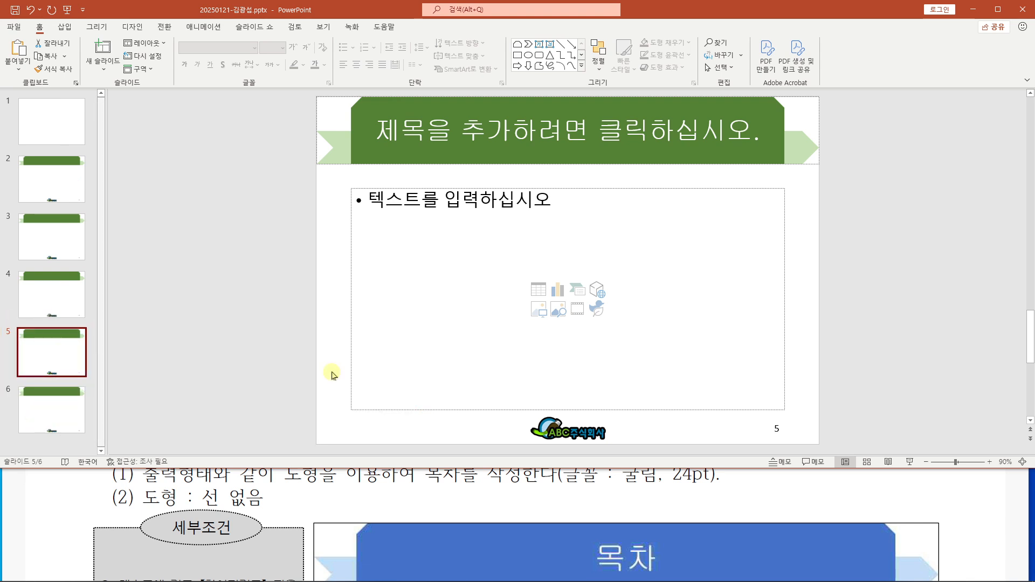
Enlarge the exam sheet and check the point values given for slides 1 to 3.
left_click(962, 490)
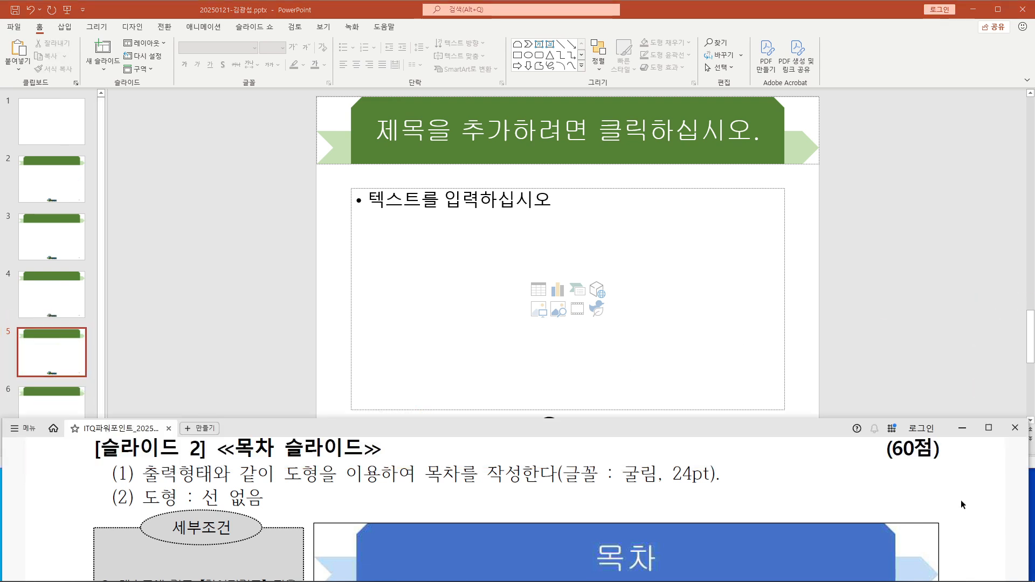
left_click(989, 428)
scroll(799, 208, "up", 12)
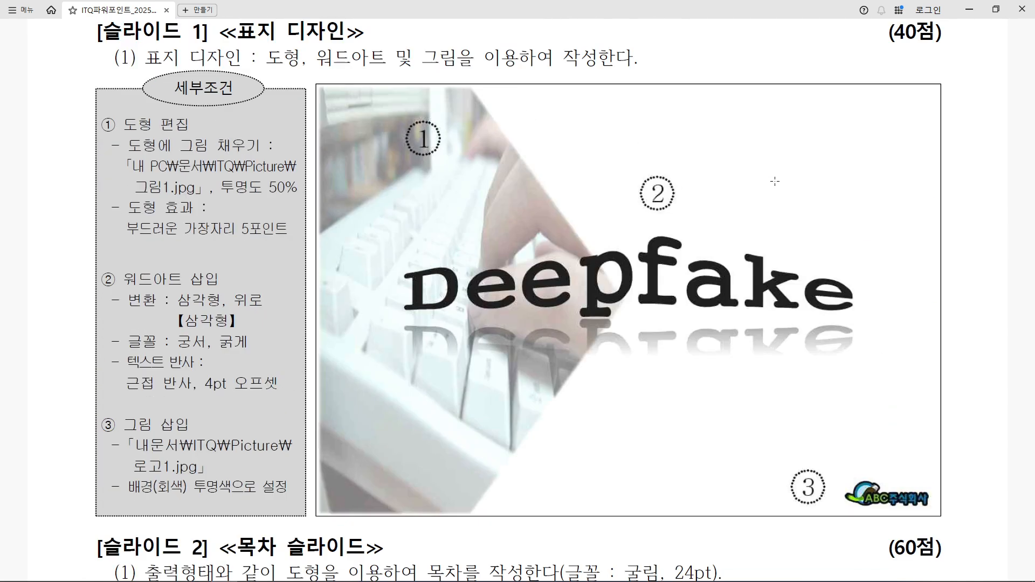
scroll(812, 138, "down", 10)
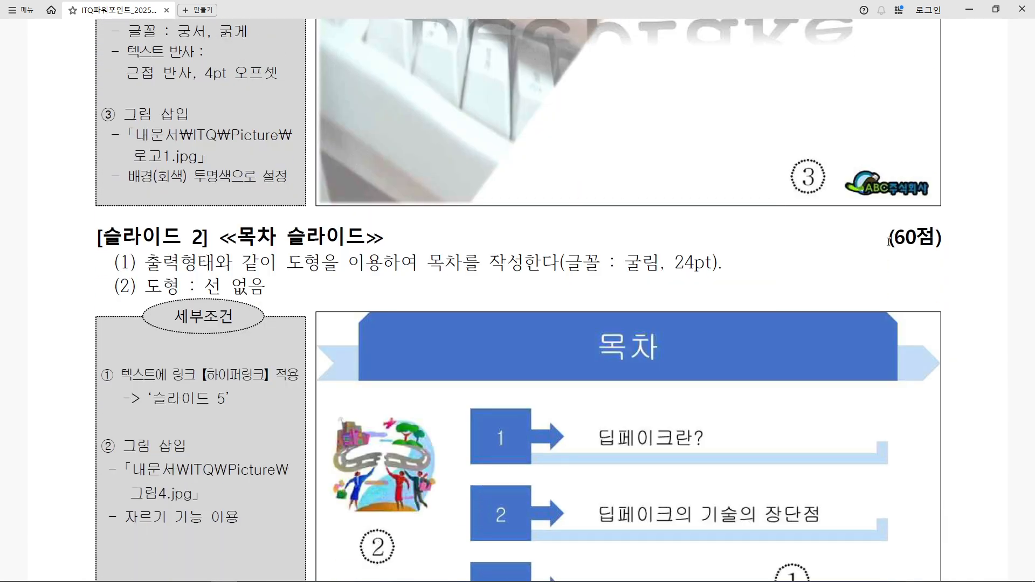
left_click_drag(889, 241, 940, 241)
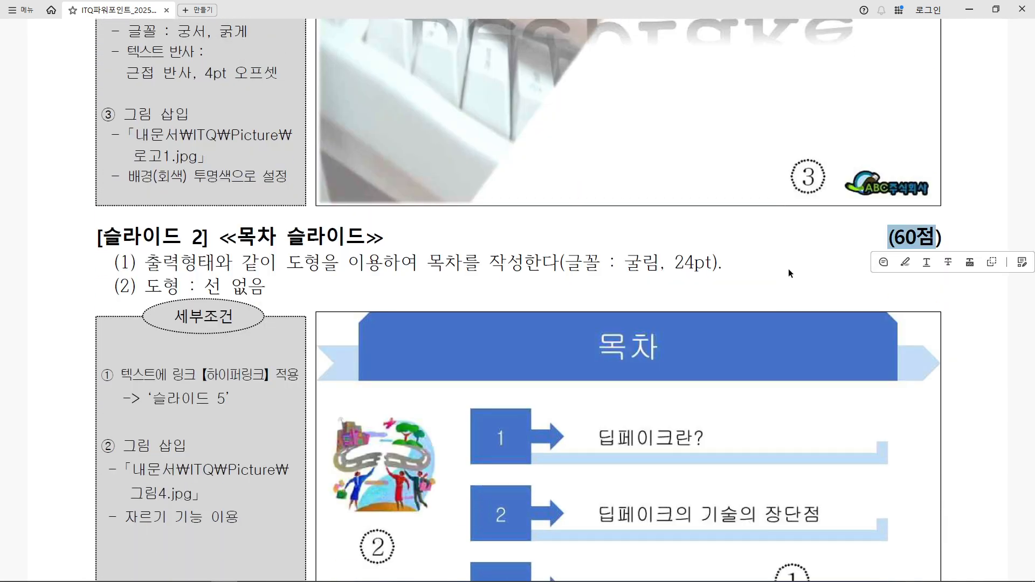
scroll(725, 300, "down", 12)
scroll(725, 300, "up", 1)
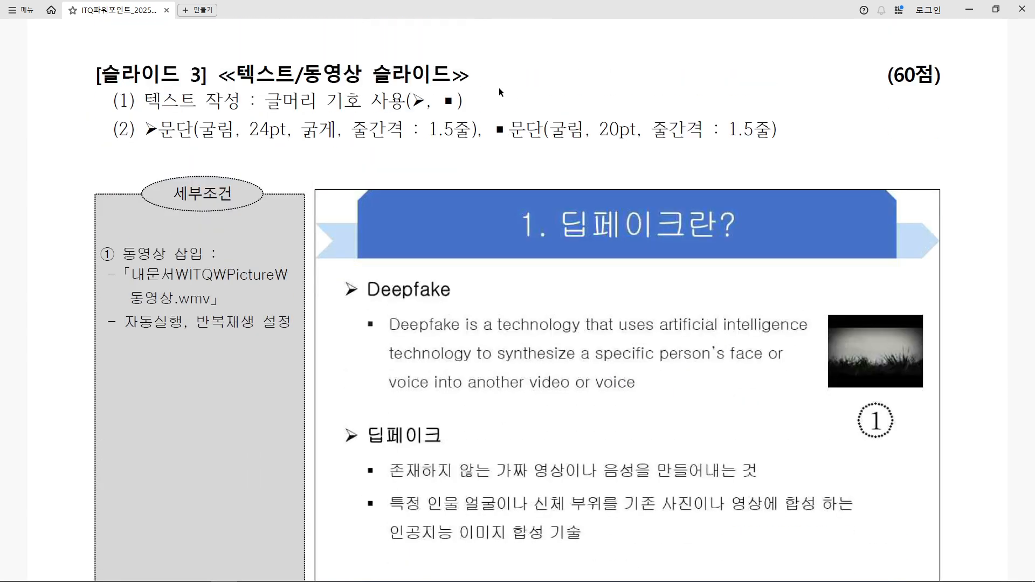
left_click_drag(887, 75, 940, 76)
Check the point values the exam sheet gives for slides 4, 5 and 6.
scroll(652, 282, "down", 8)
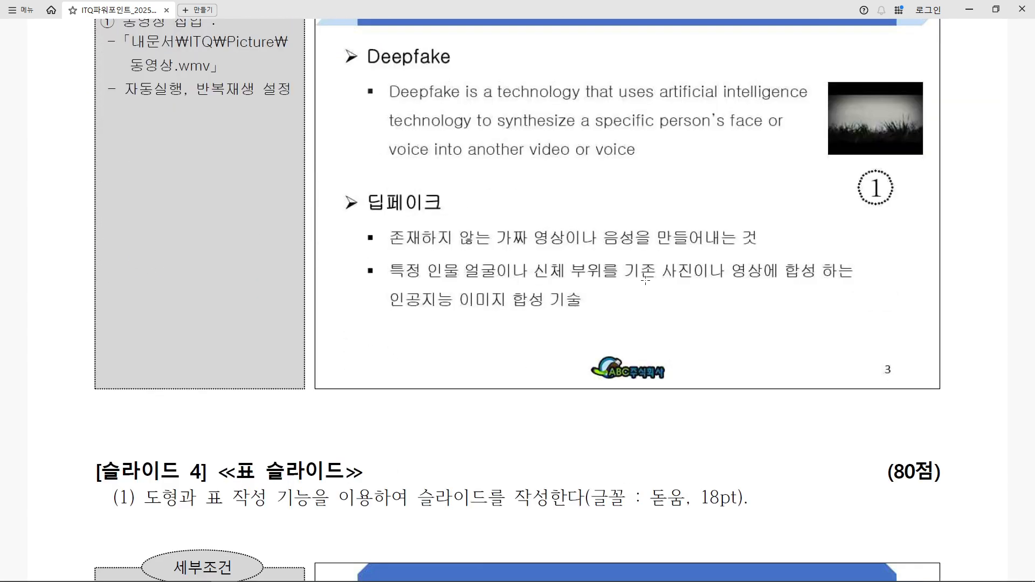
scroll(652, 282, "down", 3)
left_click_drag(888, 160, 940, 161)
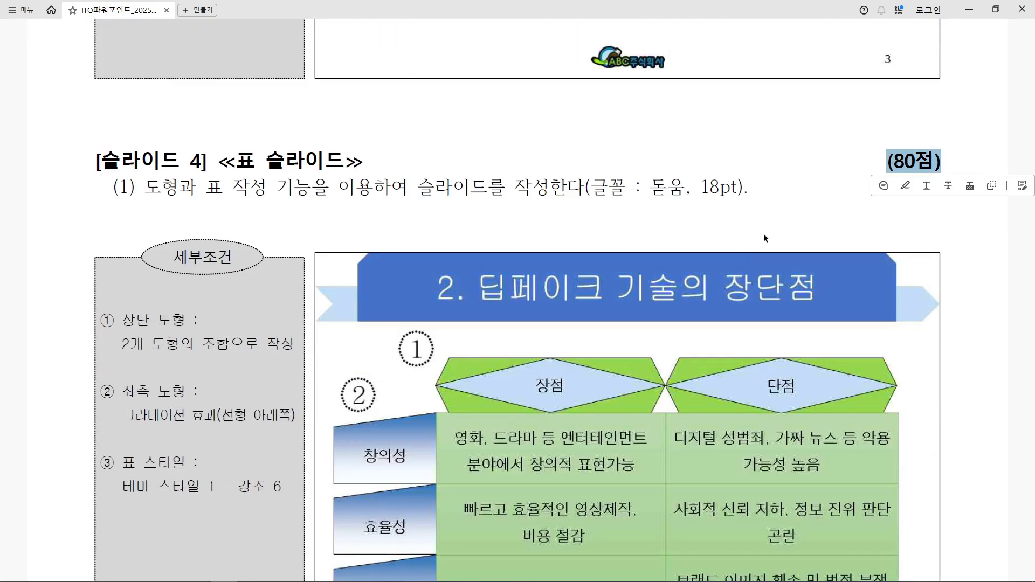
scroll(651, 284, "down", 14)
scroll(651, 284, "up", 1)
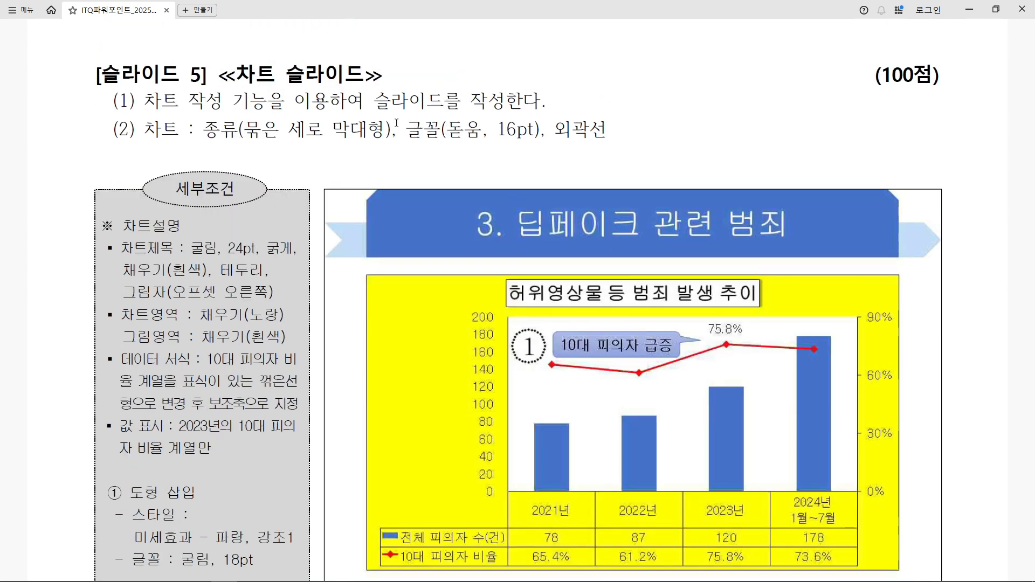
left_click_drag(874, 76, 941, 77)
scroll(647, 273, "down", 6)
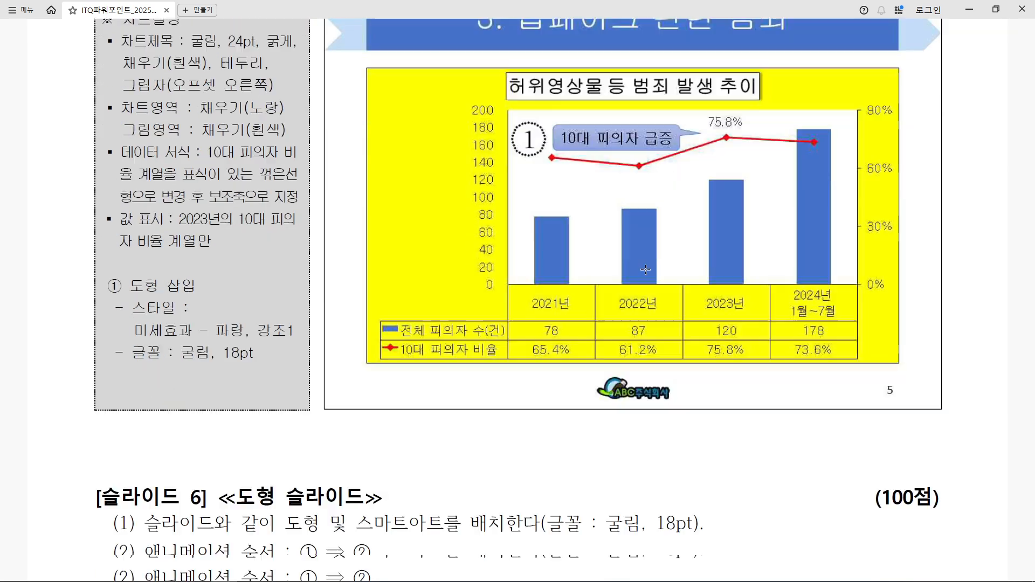
scroll(383, 298, "down", 1)
left_click_drag(874, 316, 941, 317)
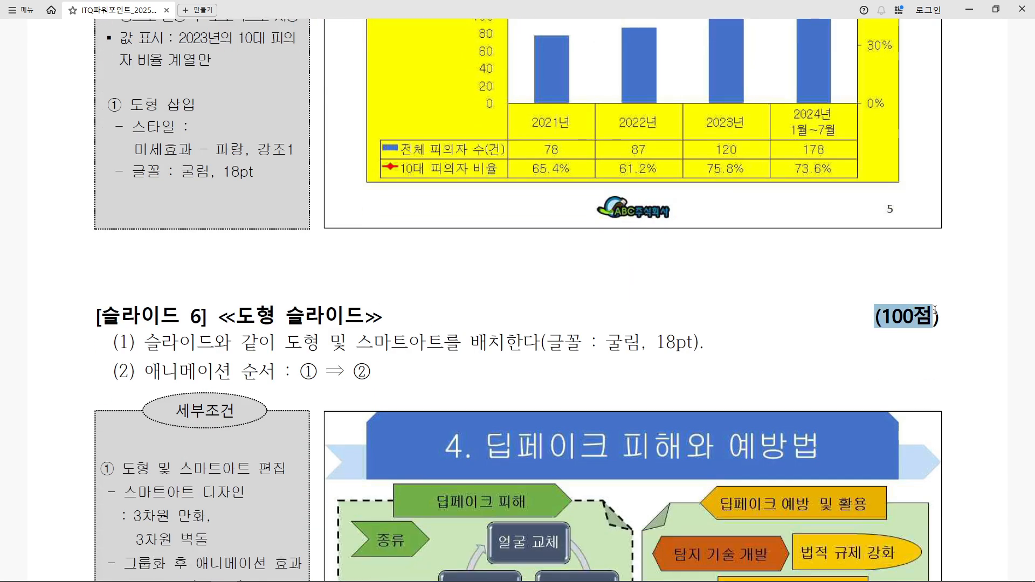
Review the exam sheet's slide 5 chart task and its title, and restore the smaller document window beneath the presentation.
scroll(712, 308, "up", 6)
scroll(725, 316, "up", 10)
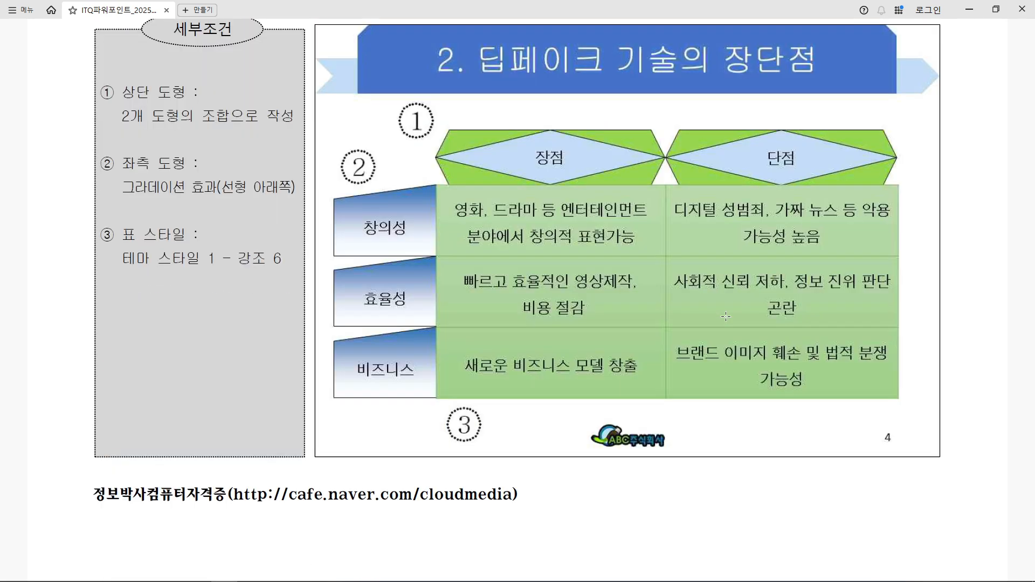
scroll(722, 317, "down", 9)
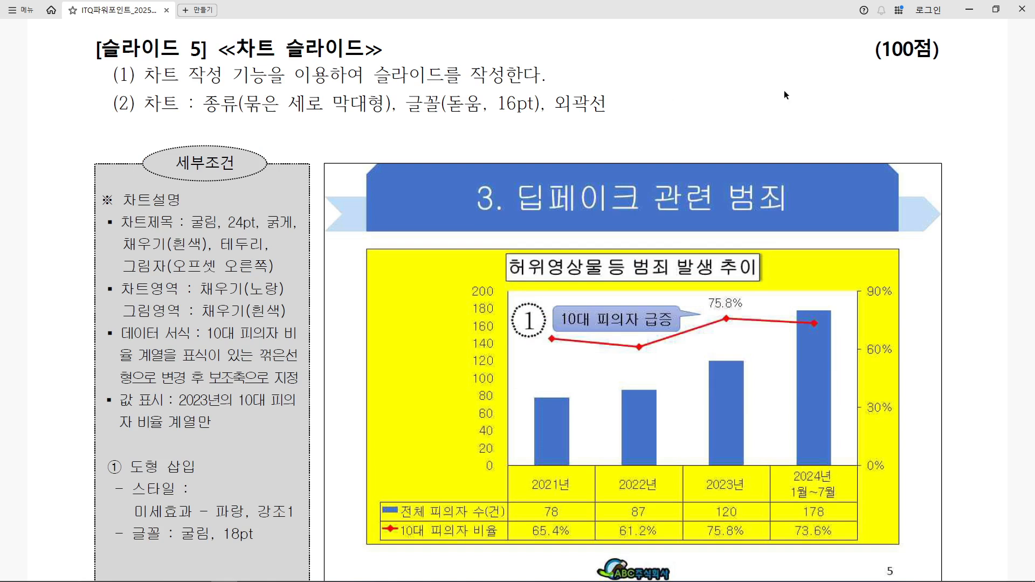
scroll(558, 170, "down", 1)
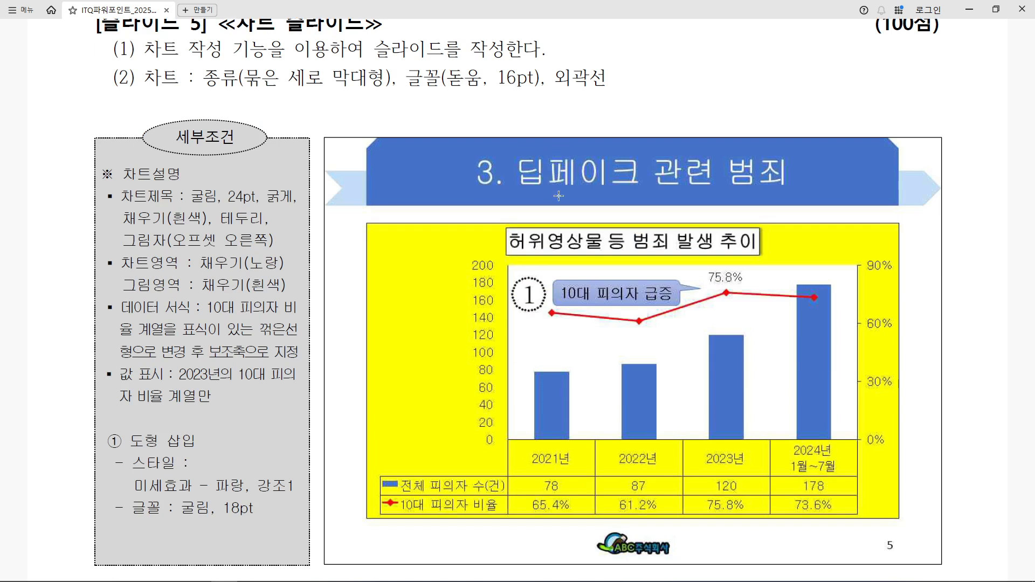
left_click_drag(462, 147, 797, 198)
left_click(746, 117)
left_click(995, 9)
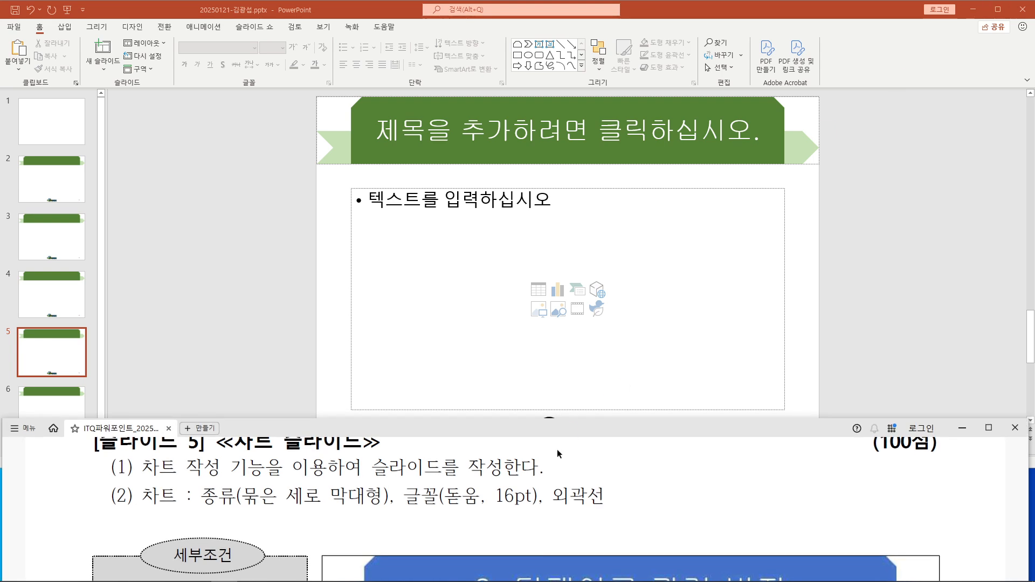
scroll(556, 510, "down", 2)
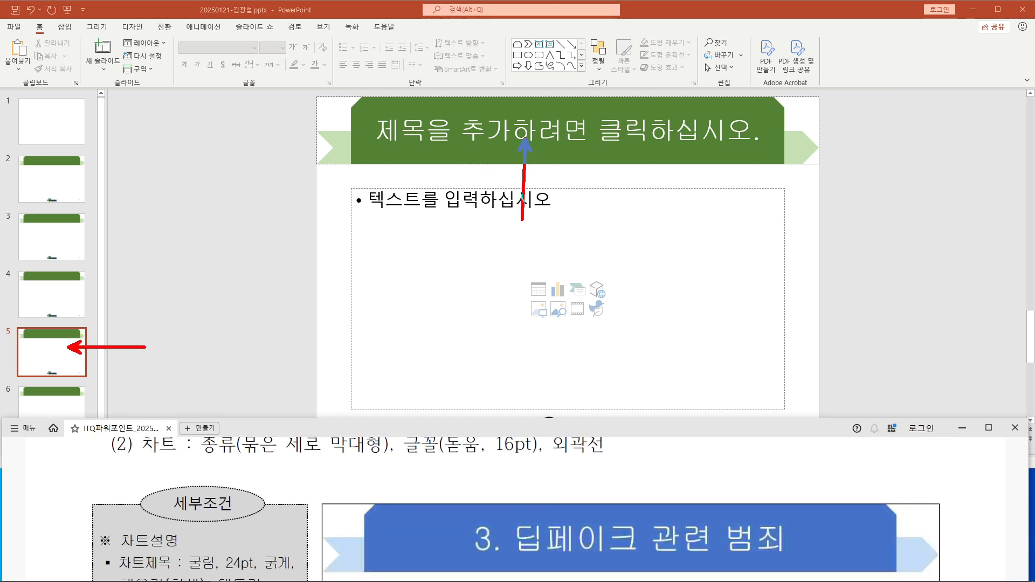
Begin slide 5's title with the number "3.".
left_click(455, 136)
left_click(459, 161)
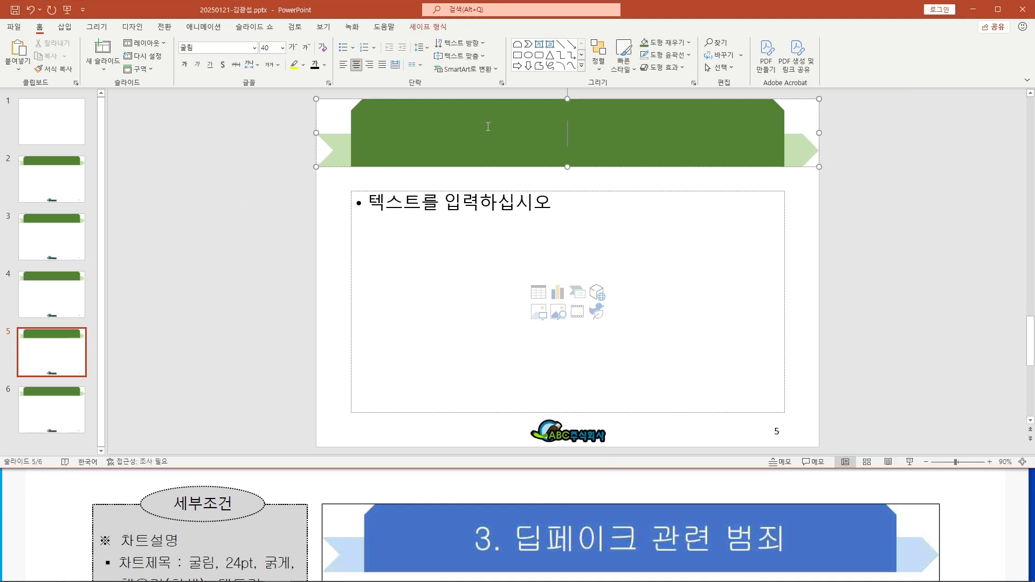
type("3.")
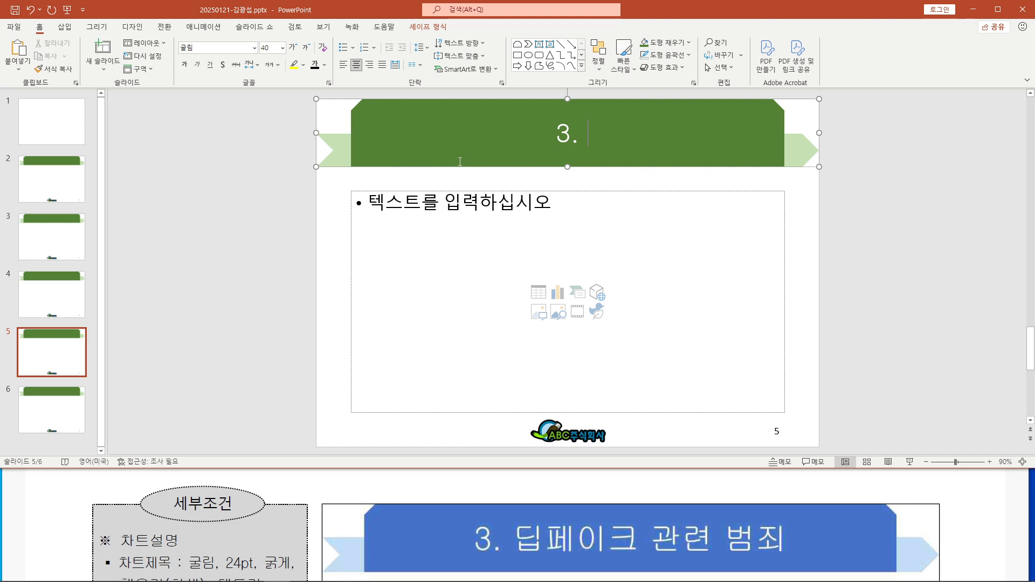
key("Hangul")
type("딥페이크 RHKSFU")
key("BackSpace")
key("BackSpace")
key("BackSpace")
key("BackSpace")
key("BackSpace")
key("BackSpace")
key("BackSpace")
key("BackSpace")
key("BackSpace")
key("BackSpace")
key("BackSpace")
key("BackSpace")
key("BackSpace")
Switch the Korean input method to the Microsoft IME.
mouse_move(688, 580)
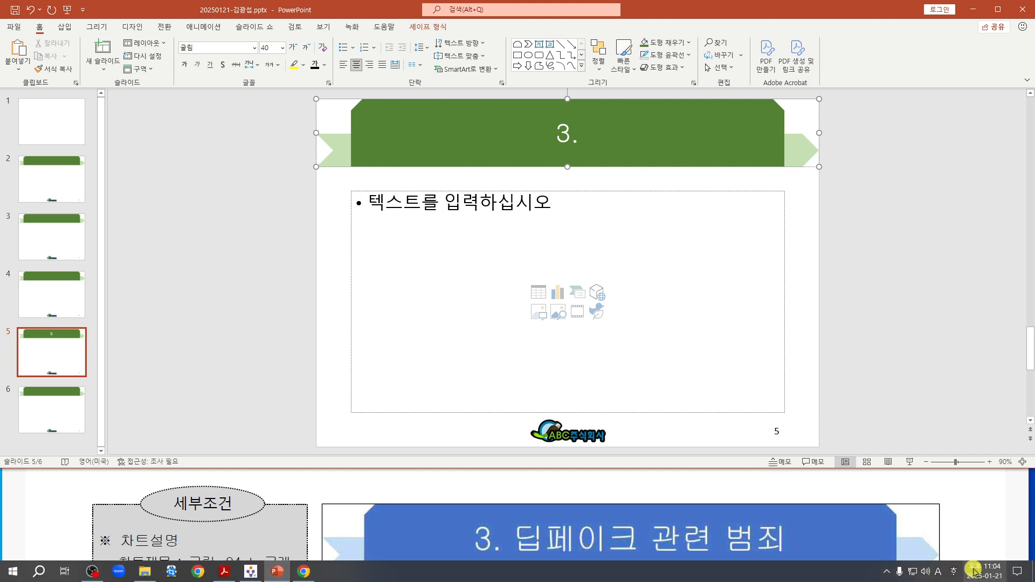
left_click(955, 572)
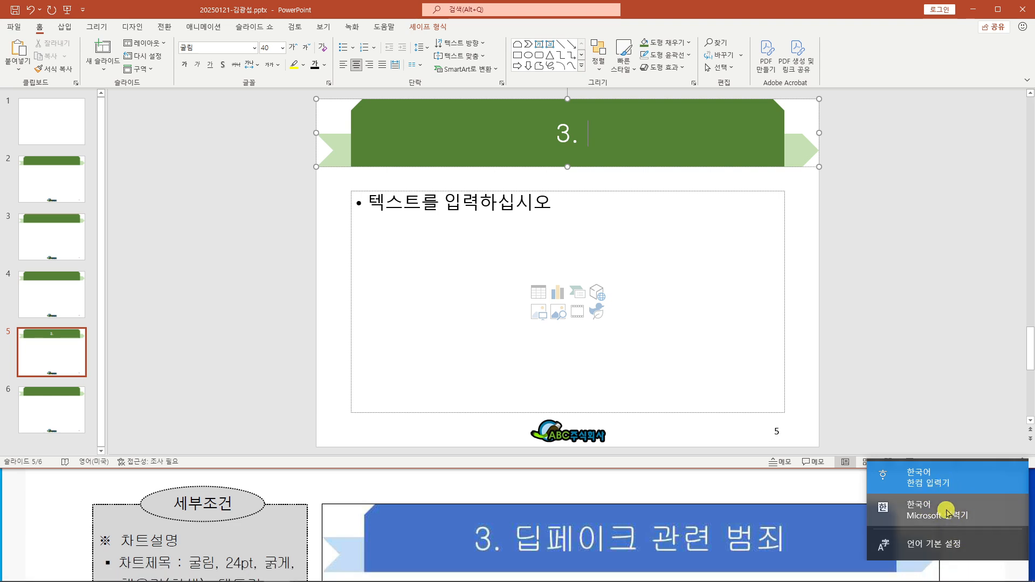
left_click(946, 511)
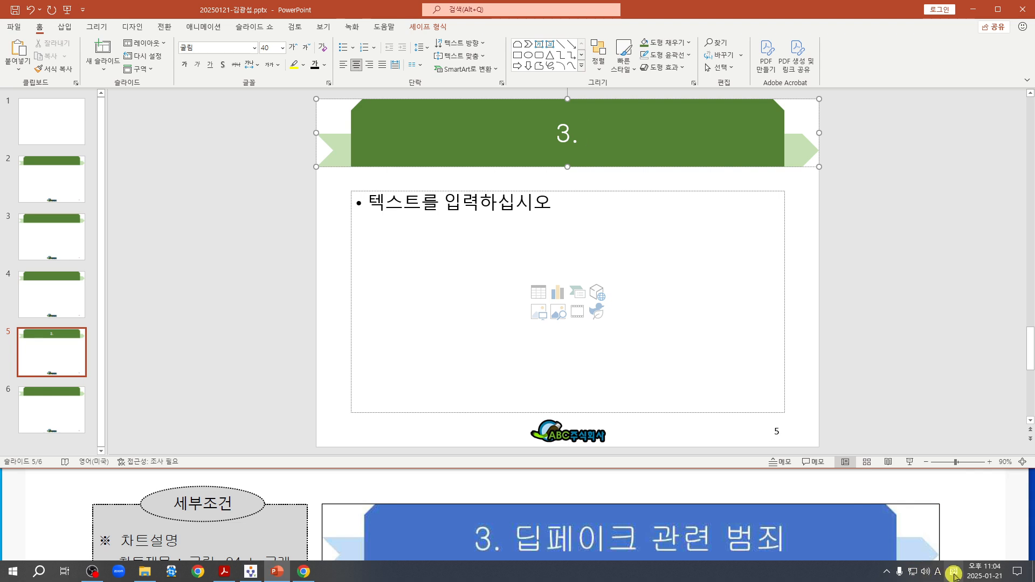
Complete slide 5's title as "3. 딥페이크 관련 범죄" using Hangul input.
type("ELQ")
key("Hangul")
key("BackSpace")
key("BackSpace")
key("BackSpace")
type("디ㅂ페이크 관련 ")
type("범죄")
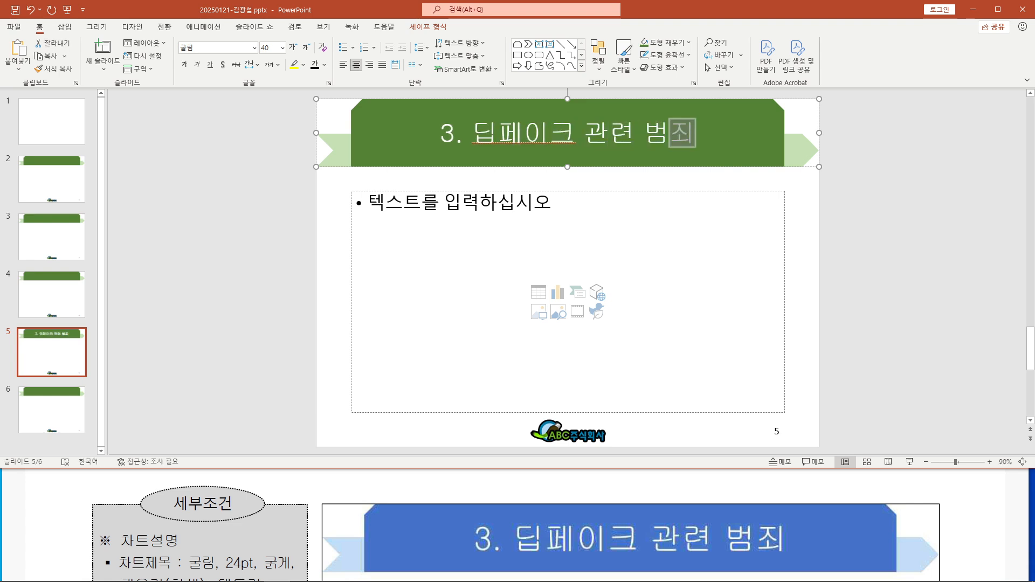
left_click(843, 189)
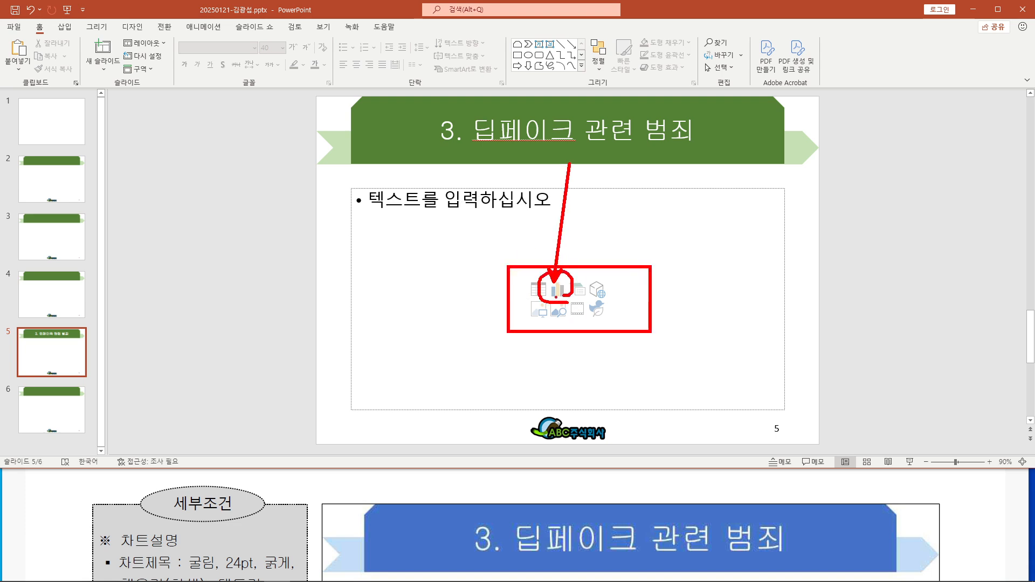
Check the required chart type on the exam sheet and insert a clustered column chart (묶은 세로 막대형) in slide 5's content placeholder.
left_click(559, 294)
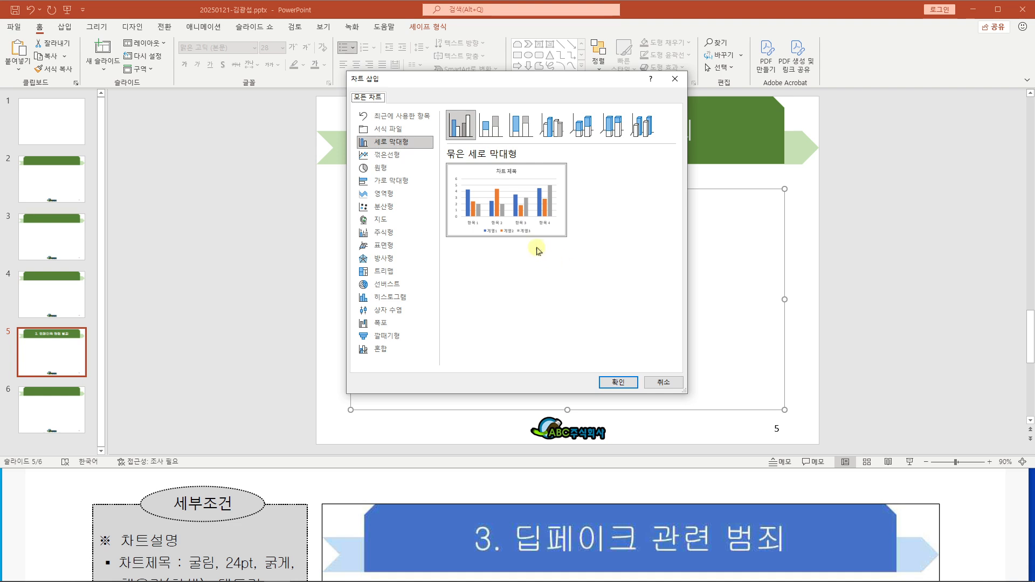
left_click(960, 507)
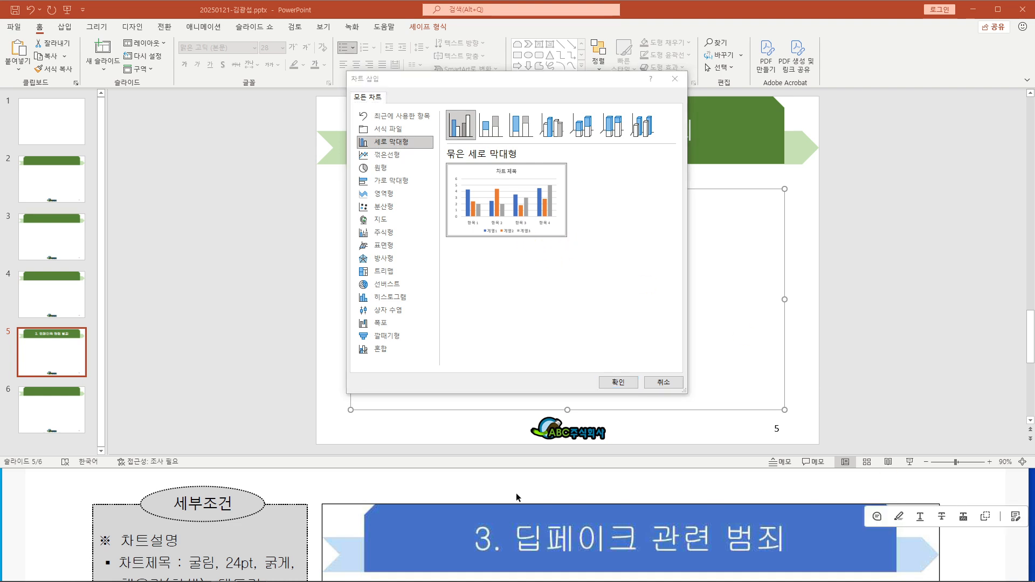
scroll(417, 498, "up", 1)
scroll(351, 495, "up", 1)
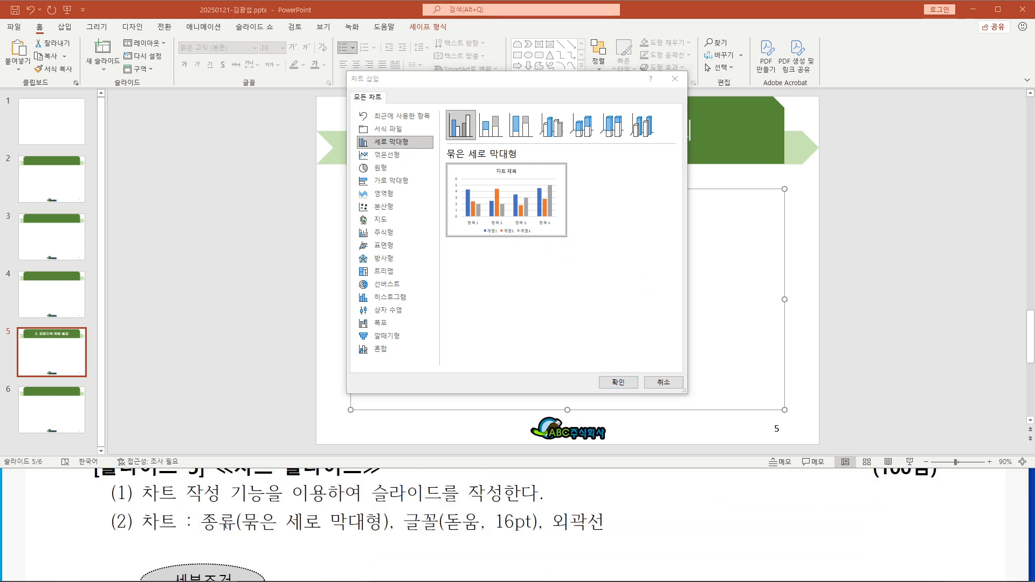
left_click_drag(202, 521, 383, 521)
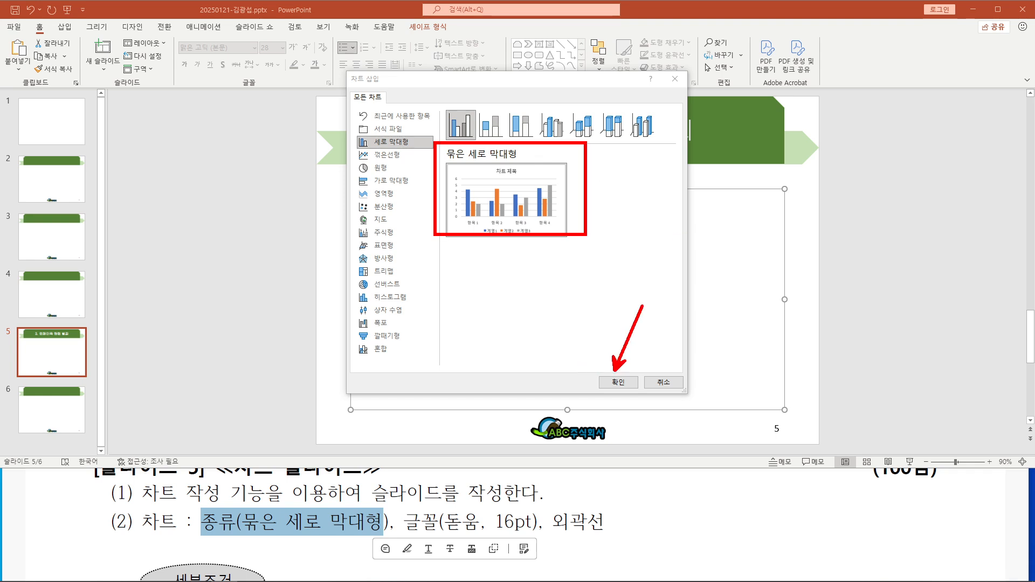
left_click(618, 382)
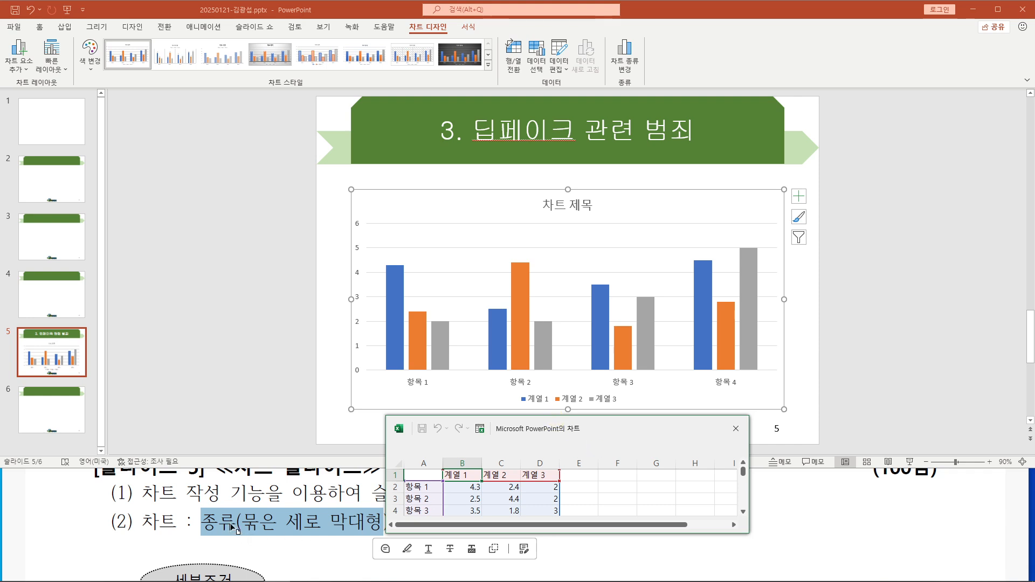
Move the chart data sheet clear of the exam sheet, enlarge its window, and zoom in on the cells.
left_click_drag(600, 436, 384, 52)
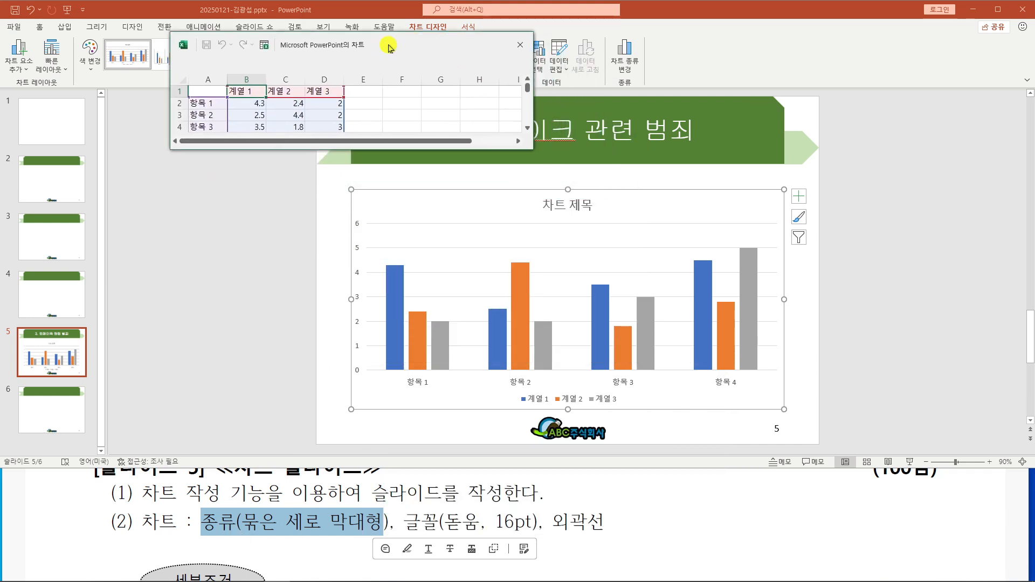
left_click_drag(530, 149, 821, 317)
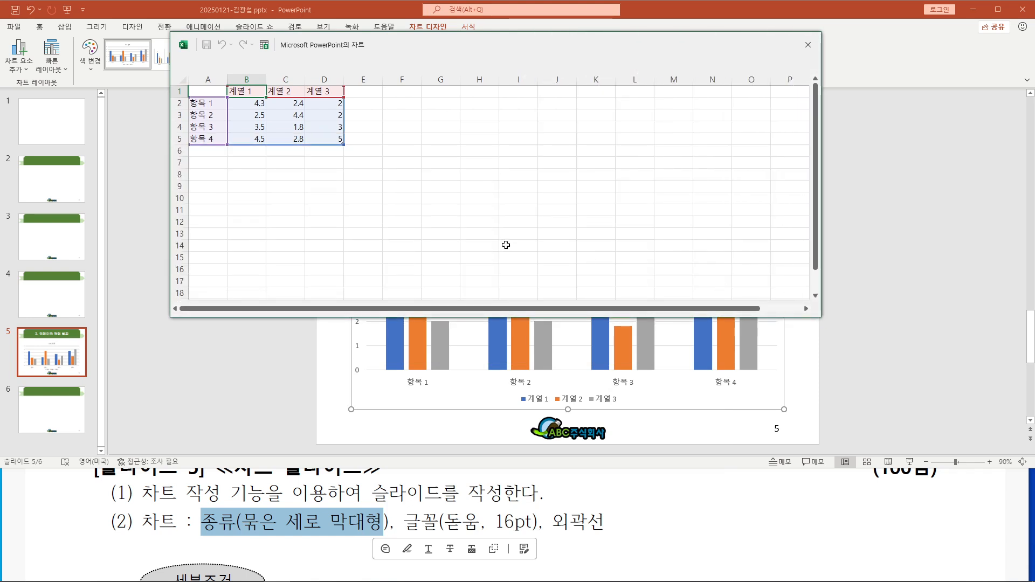
scroll(505, 245, "up", 5)
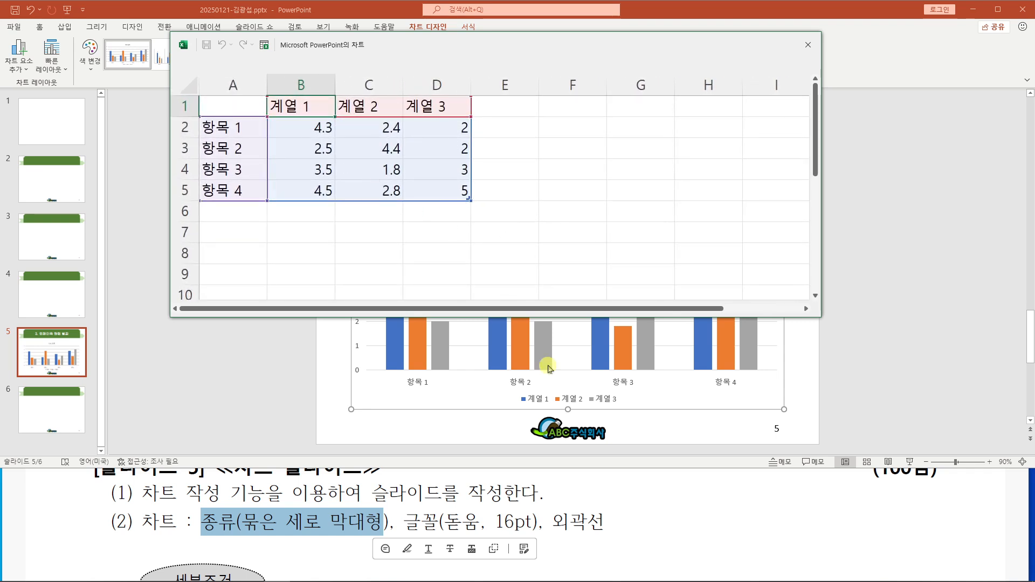
Examine the data table under slide 5's sample chart on the maximized exam sheet.
left_click(745, 522)
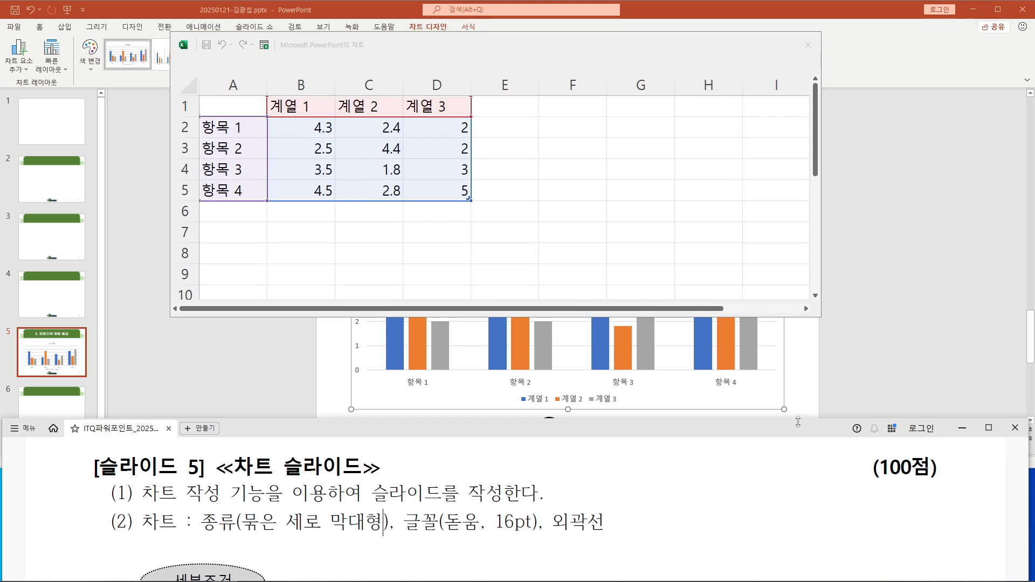
left_click(992, 428)
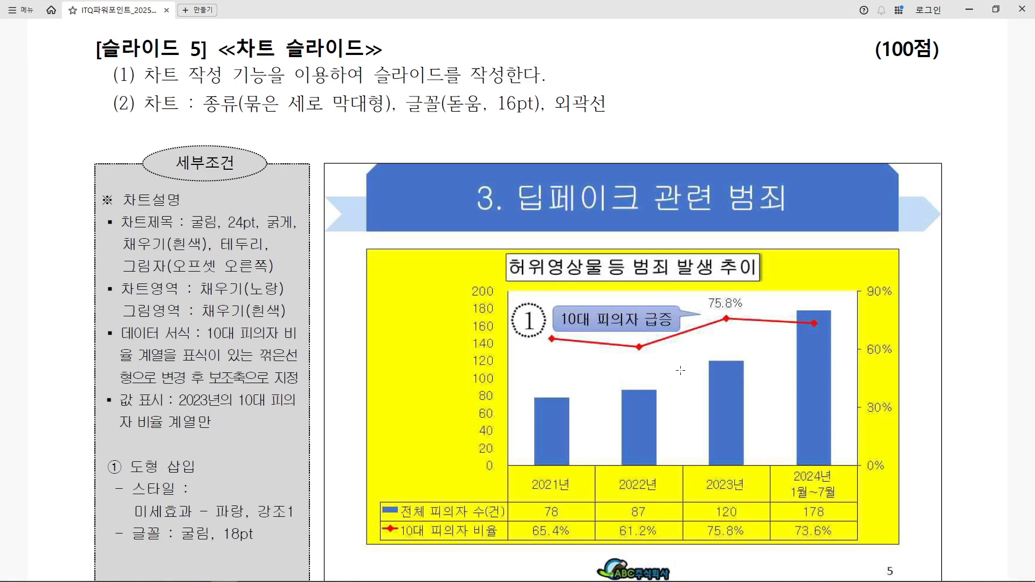
mouse_move(346, 446)
left_mouse_down()
mouse_move(448, 527)
mouse_move(889, 556)
left_mouse_up()
left_click_drag(862, 494, 1006, 494)
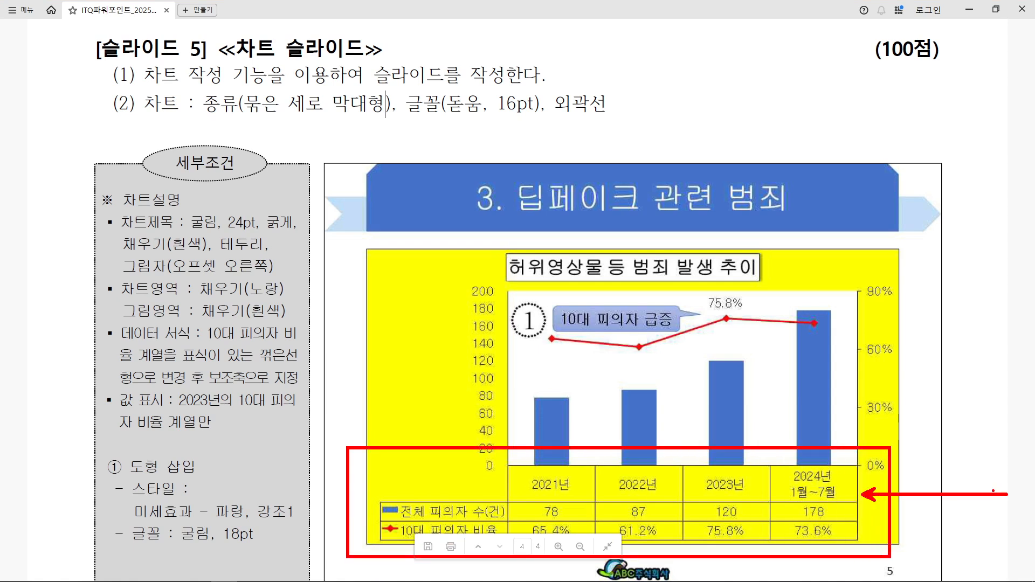
key("Escape")
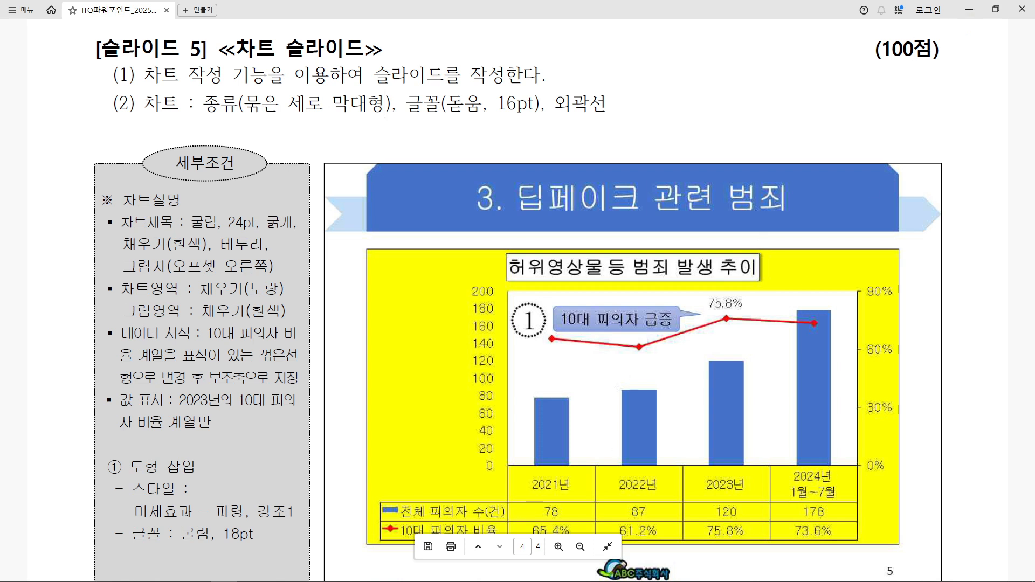
Examine which entries of the sample chart's table are the horizontal categories and which are the series names.
mouse_move(500, 458)
left_mouse_down()
mouse_move(722, 495)
mouse_move(866, 499)
left_mouse_up()
left_click_drag(648, 418, 687, 433)
left_click_drag(721, 403, 736, 427)
mouse_move(753, 386)
left_mouse_down()
mouse_move(776, 433)
mouse_move(807, 385)
left_mouse_up()
left_click_drag(796, 413, 812, 422)
mouse_move(451, 545)
left_mouse_down()
mouse_move(501, 534)
mouse_move(497, 549)
left_mouse_up()
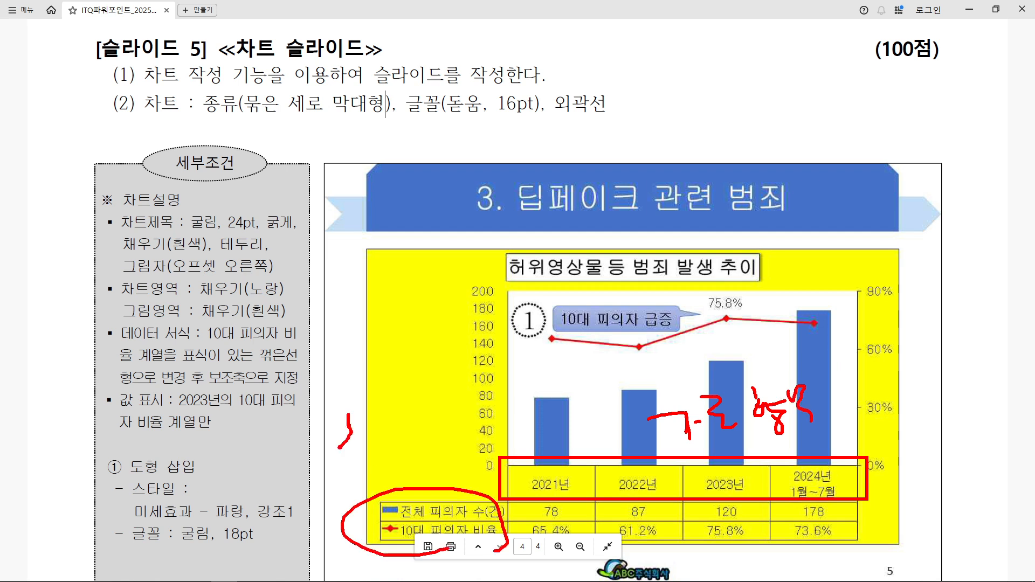
left_click_drag(362, 421, 363, 447)
mouse_move(377, 414)
left_mouse_down()
mouse_move(369, 451)
mouse_move(389, 432)
left_mouse_up()
mouse_move(401, 421)
left_mouse_down()
mouse_move(423, 416)
mouse_move(442, 447)
mouse_move(330, 460)
left_mouse_up()
mouse_move(535, 420)
left_mouse_down()
mouse_move(531, 456)
mouse_move(565, 429)
left_mouse_up()
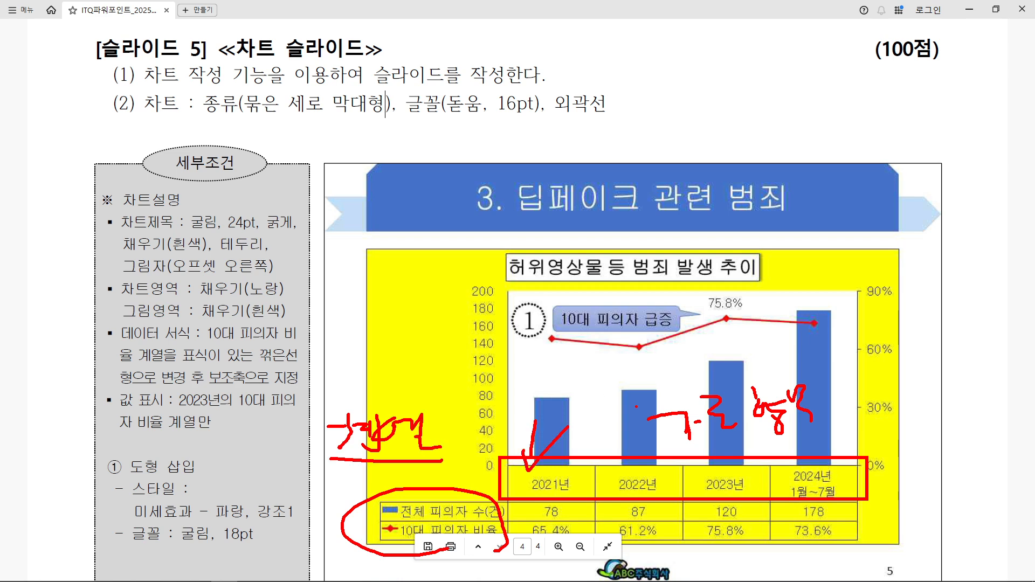
key("Escape")
left_click(996, 9)
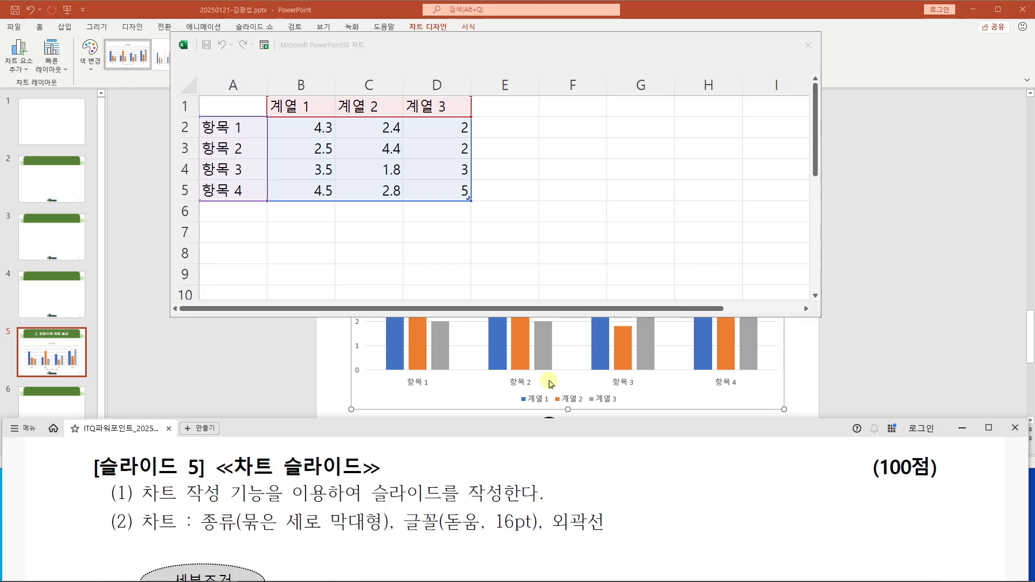
Enter the category labels 2021년, 2022년, 2023년 and 2024년 1월~7월 in cells A2:A5 of the chart data.
scroll(485, 495, "down", 10)
scroll(485, 495, "down", 5)
scroll(485, 495, "down", 1)
scroll(485, 495, "up", 1)
left_click(241, 129)
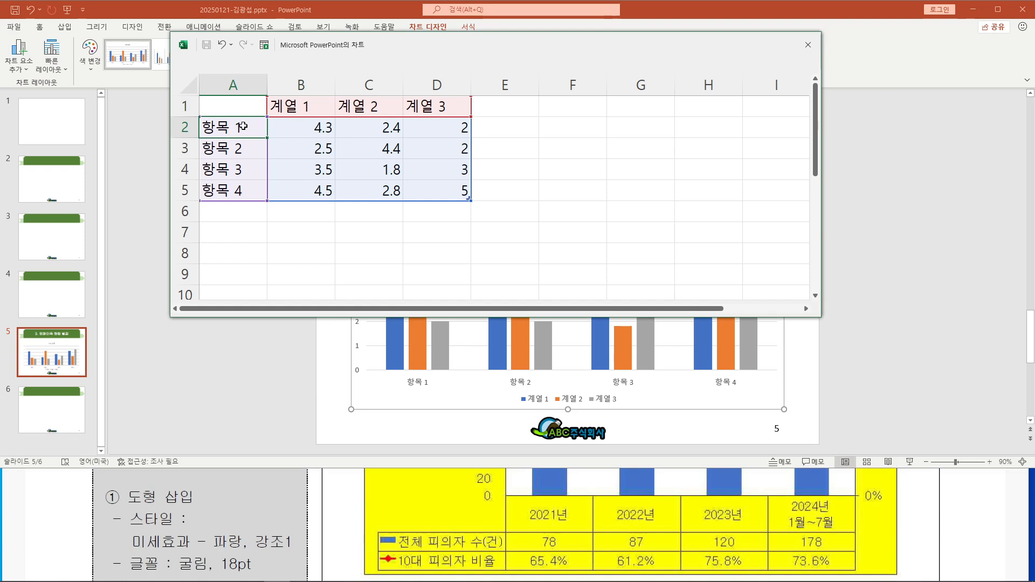
type("2021SUS")
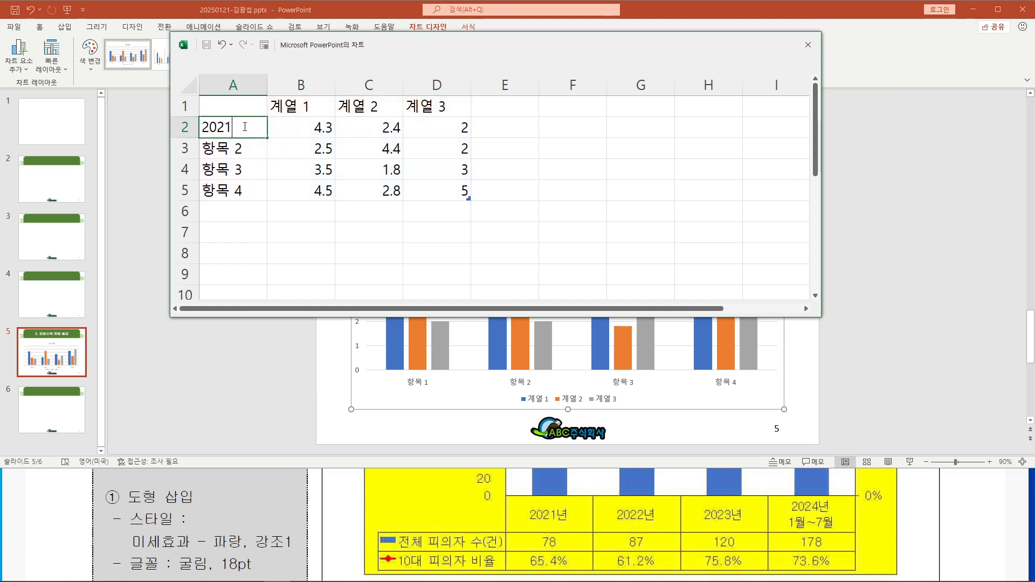
key("BackSpace")
key("BackSpace")
type("년")
key("Return")
type("2022년")
key("Return")
type("2023년")
key("Return")
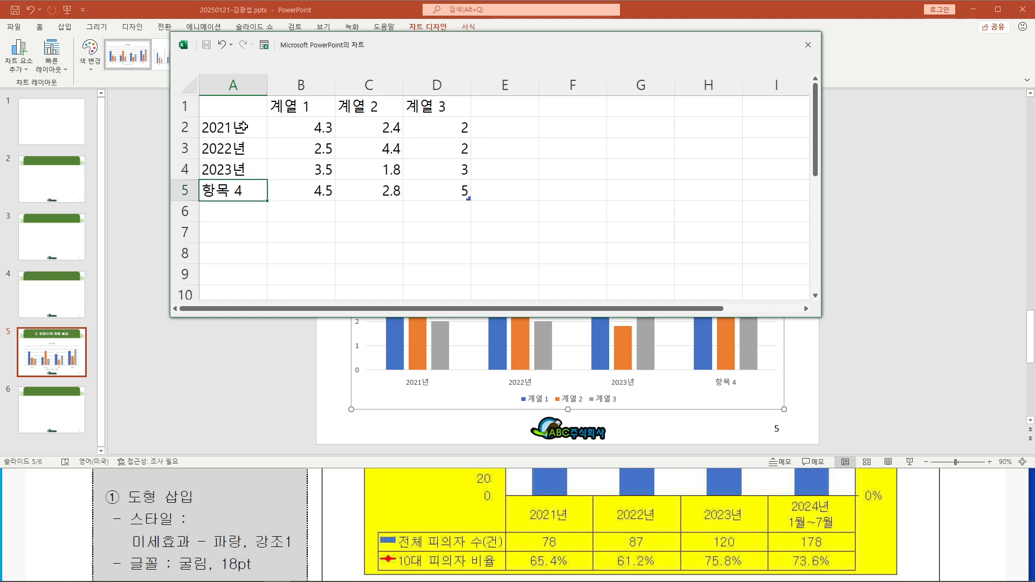
type("2024년 1월")
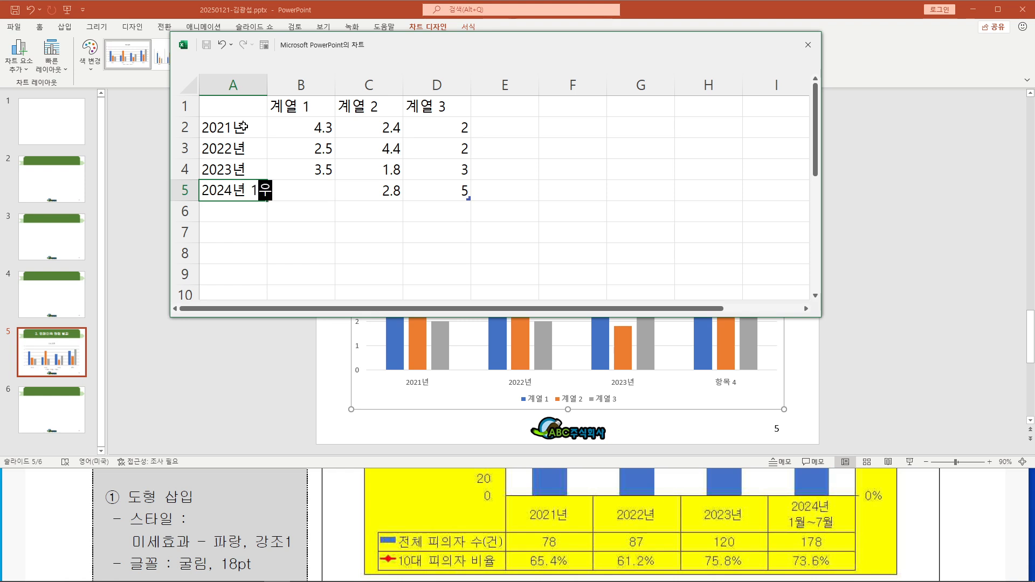
type("~7월")
key("Return")
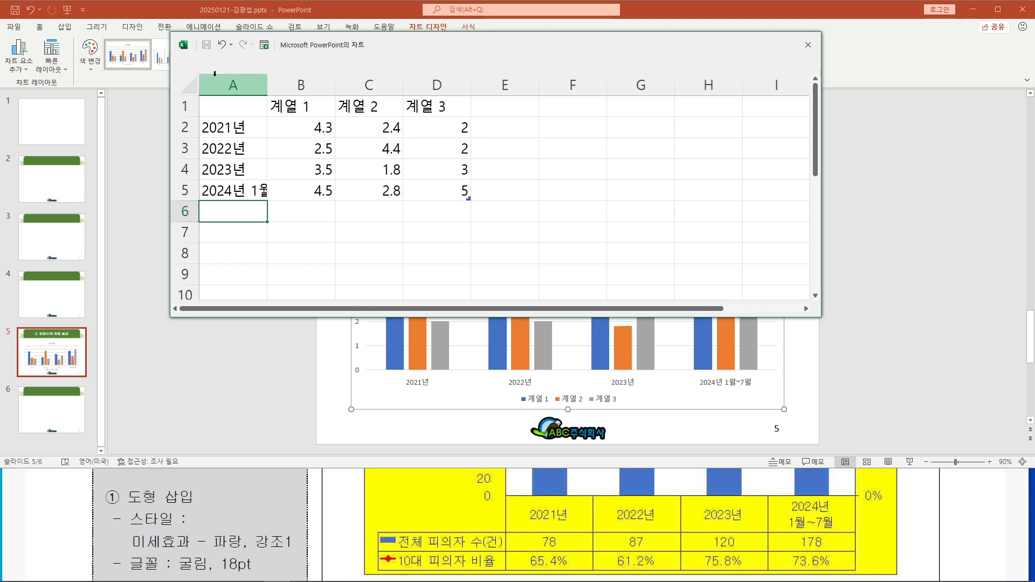
Name the first two data series 전체 피의자 수(건) in B1 and 10대 피의자 비율 in C1.
left_click(310, 106)
type("전")
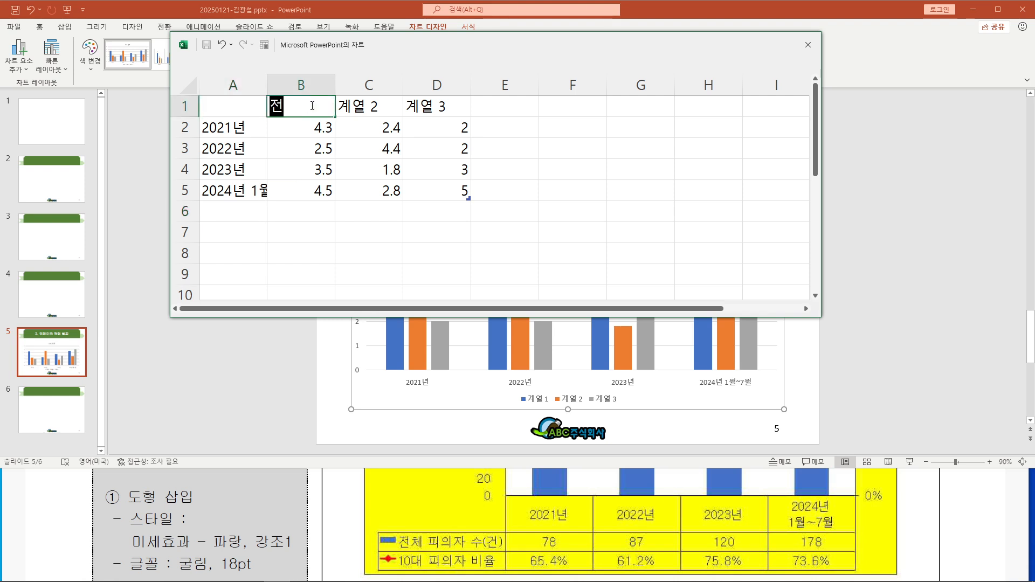
type("체 피의자 ")
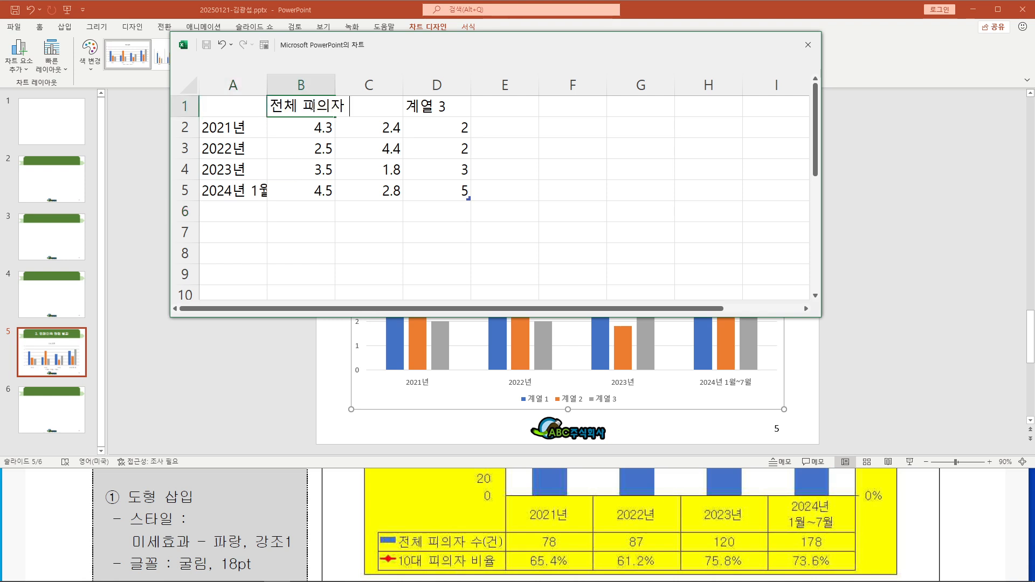
type("수(건)")
key("Tab")
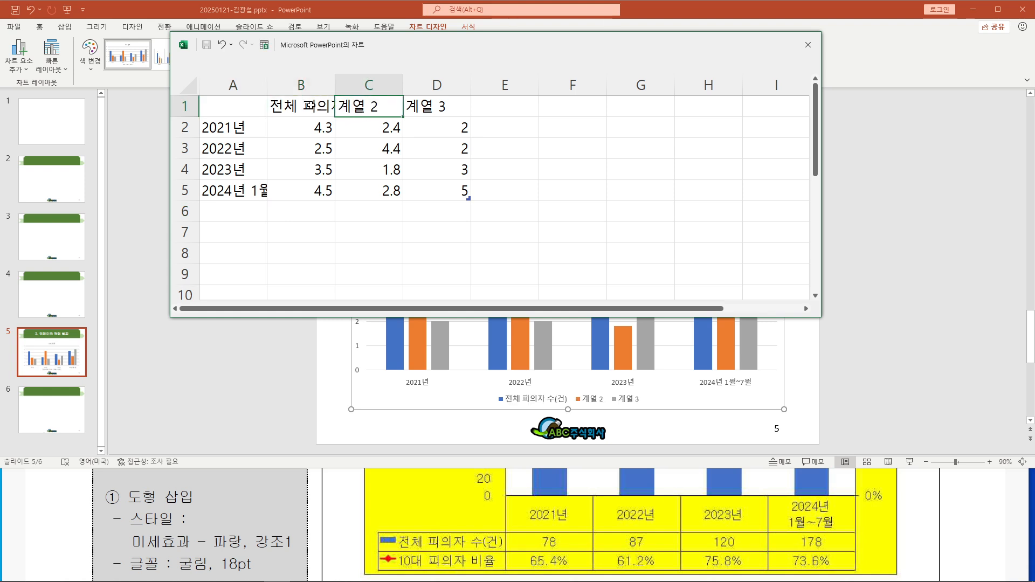
type("10대 피의자 비율")
key("Return")
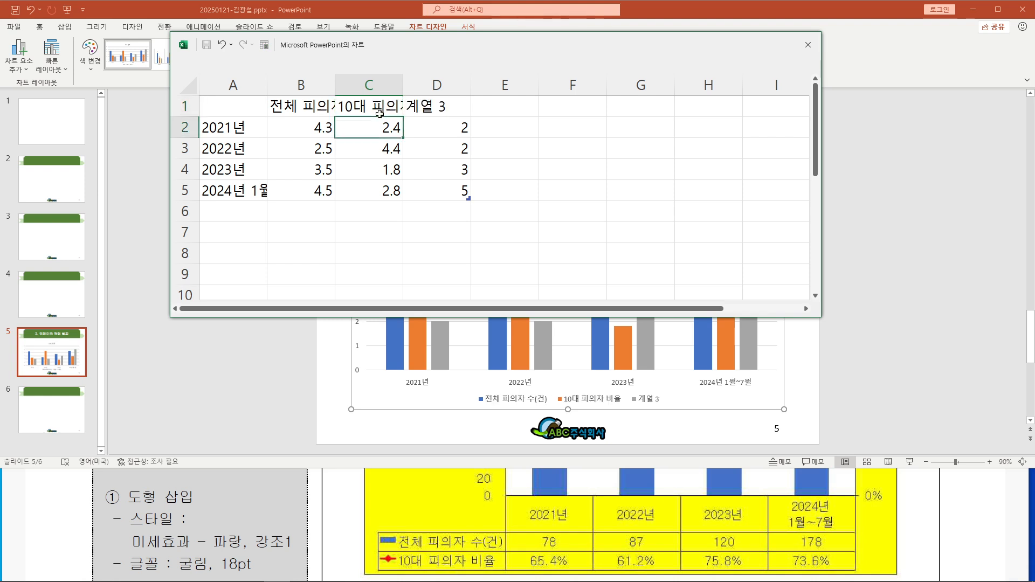
Delete column D with the unused 계열 3 series from the chart data.
left_click(520, 155)
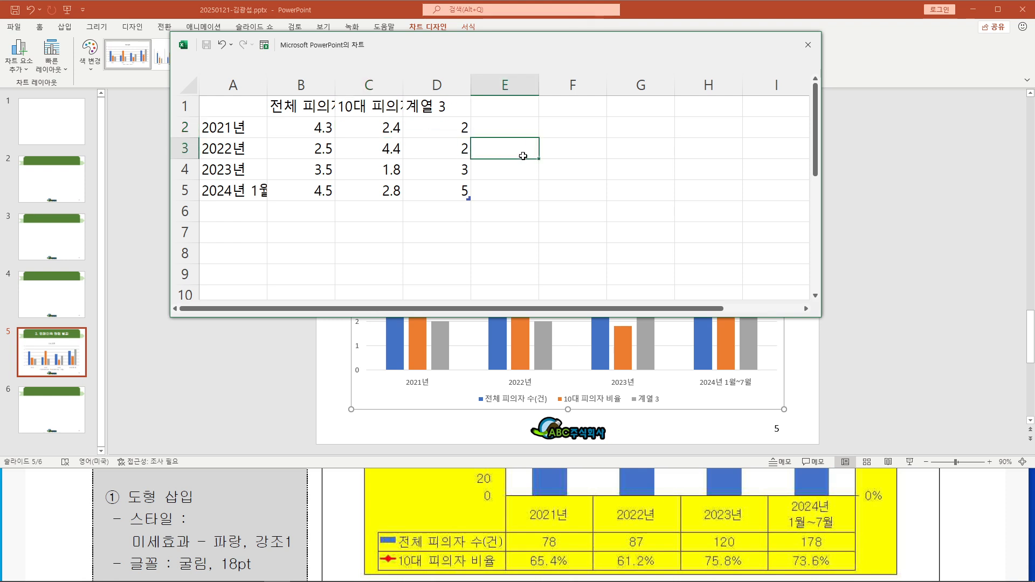
left_click(442, 81)
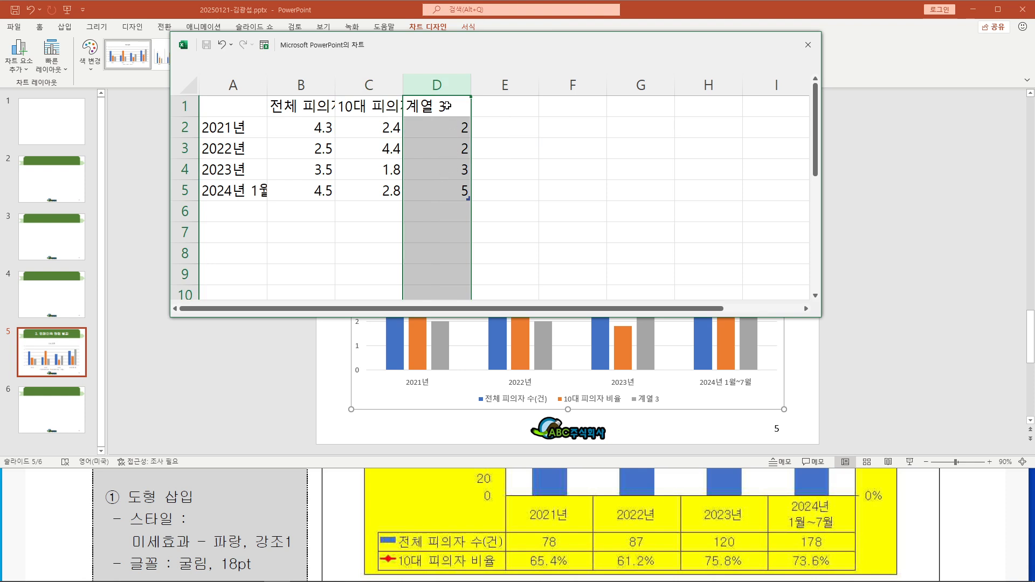
left_click(434, 80)
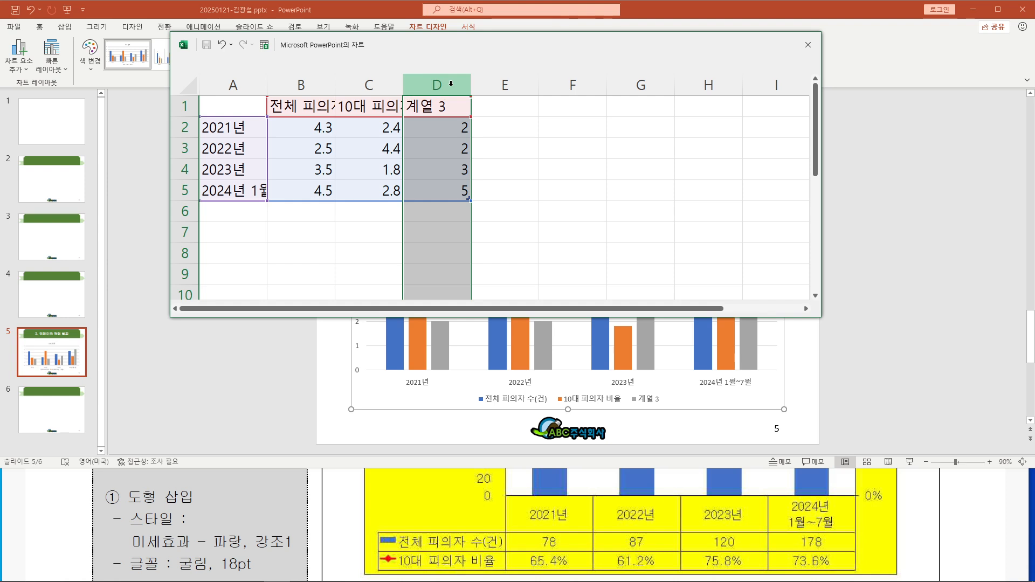
right_click(450, 85)
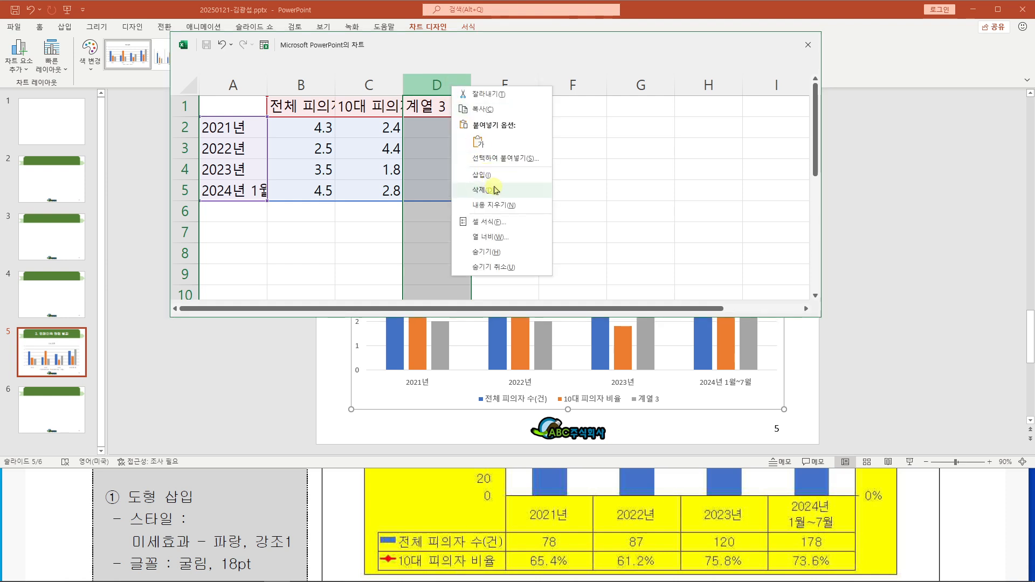
left_click(500, 191)
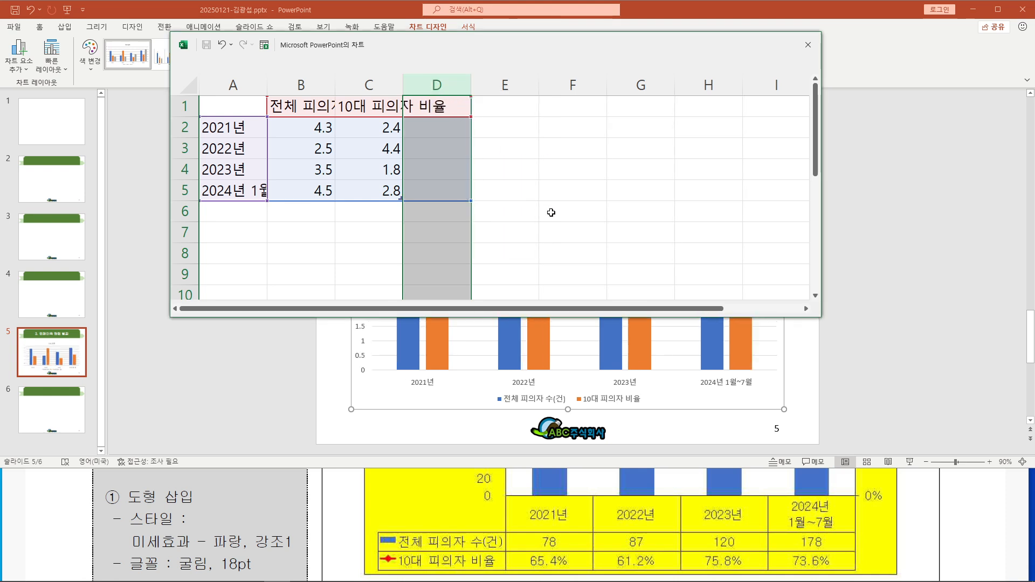
left_click(623, 261)
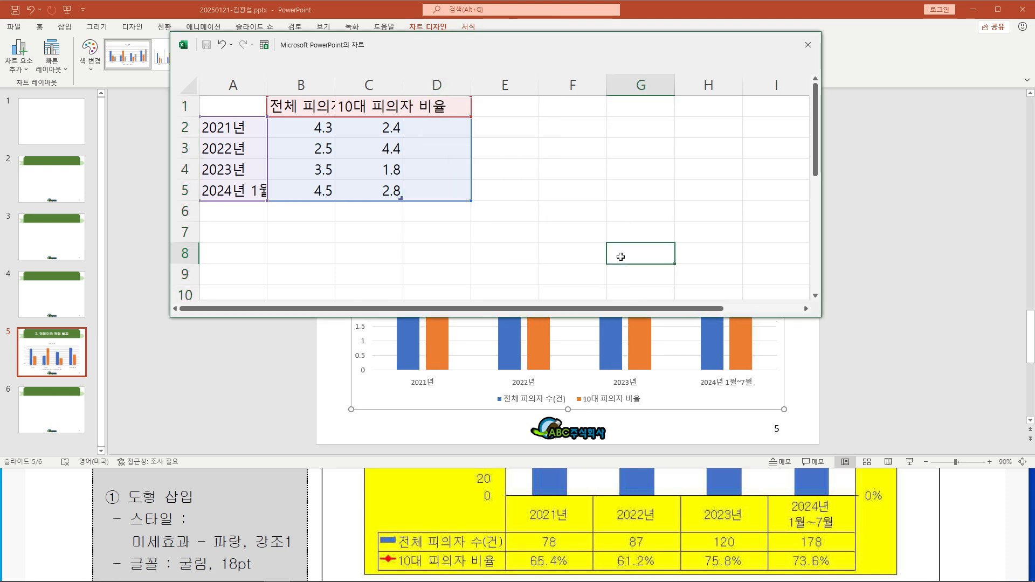
Delete the leftover empty column D so the chart's data range covers only columns A to C.
left_click(534, 192)
left_click(431, 166)
left_click(396, 149)
left_click(507, 160)
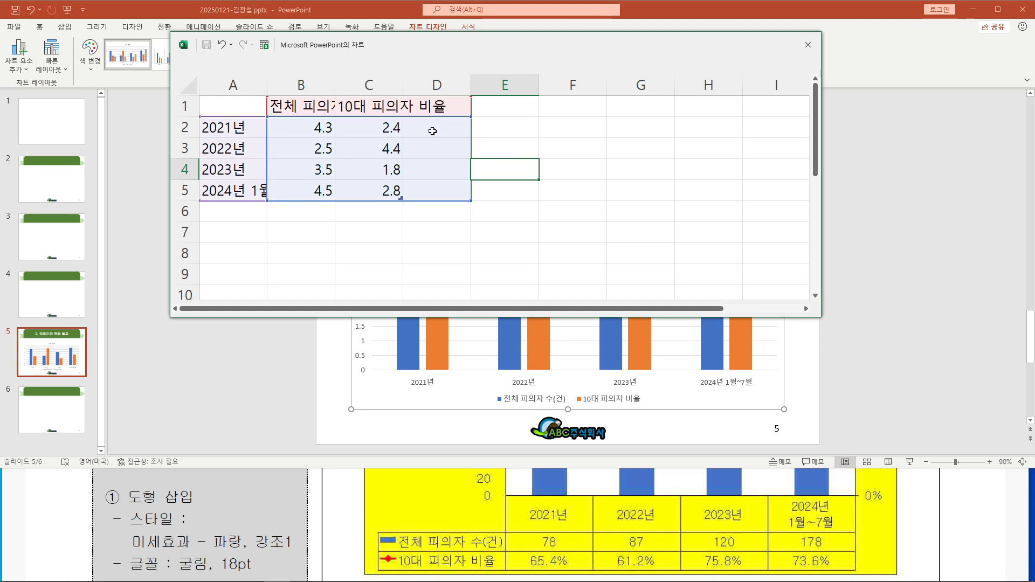
left_click(438, 85)
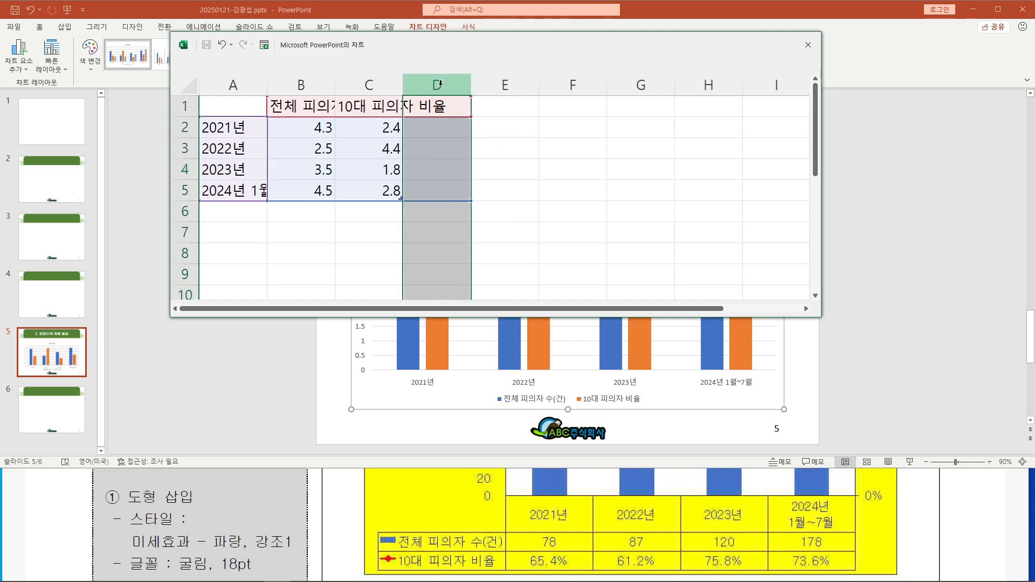
right_click(440, 84)
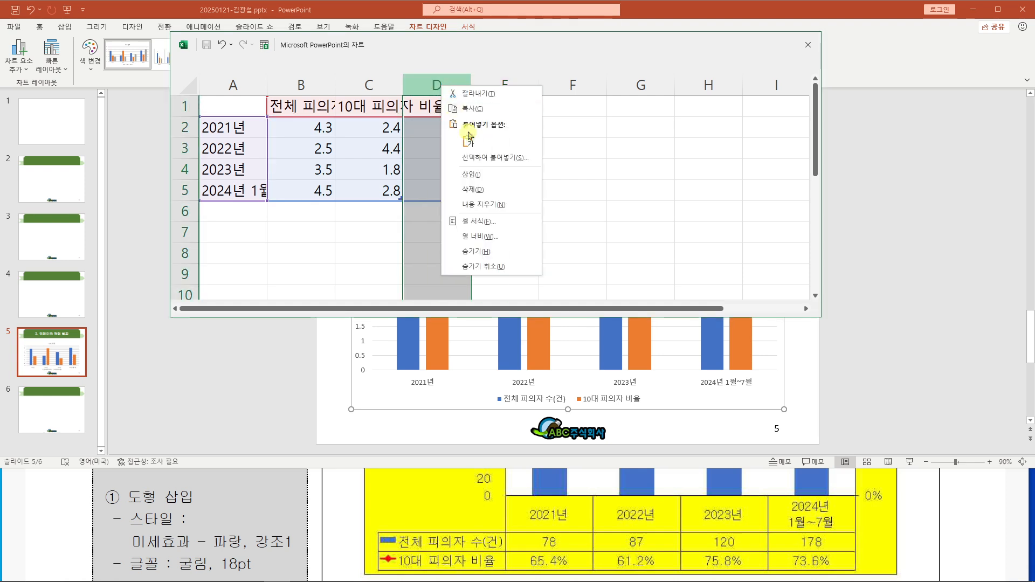
left_click(482, 191)
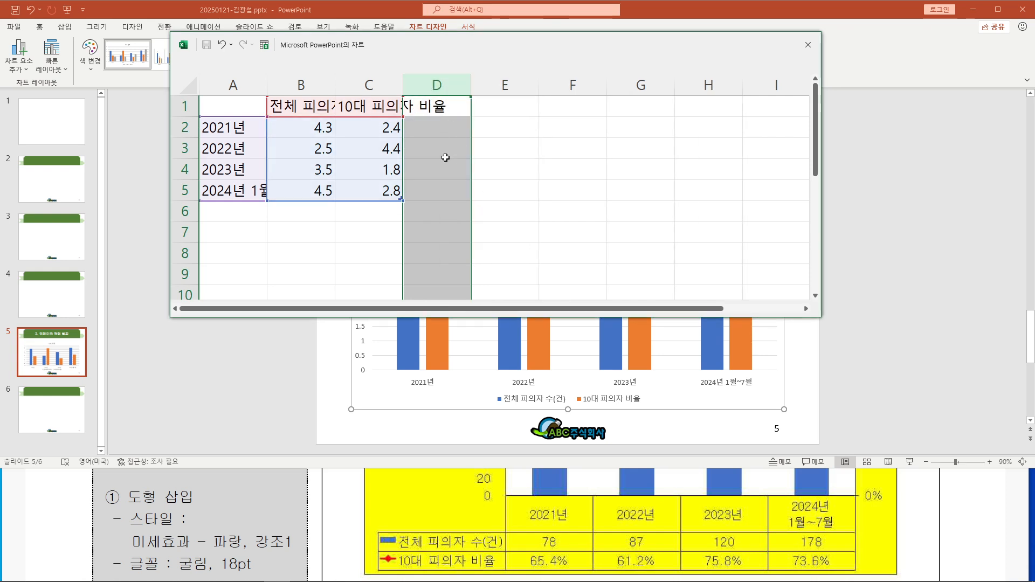
left_click(506, 187)
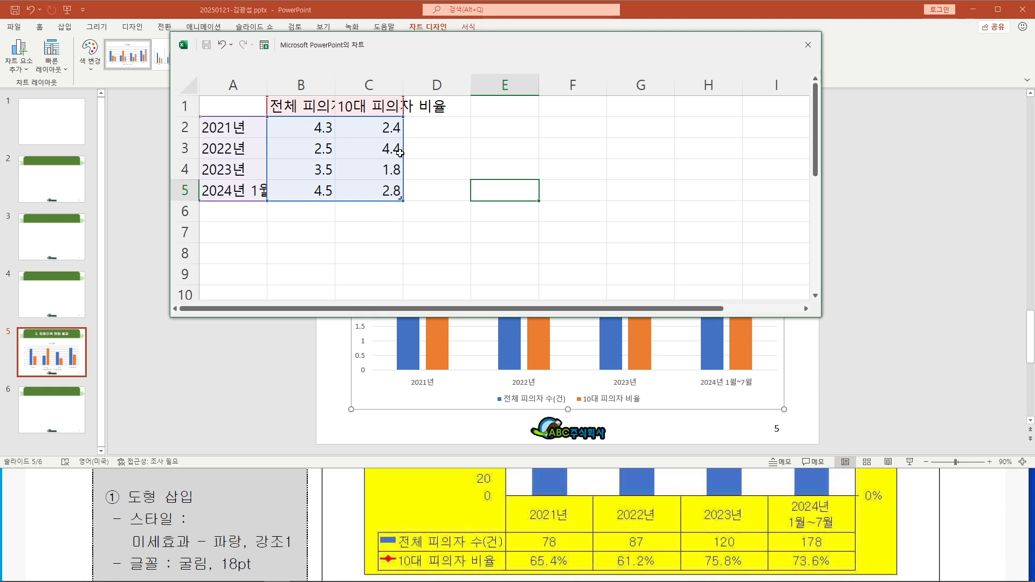
Widen columns B and C of the chart data to fit their series names.
left_click_drag(403, 86, 424, 86)
left_click_drag(334, 87, 356, 86)
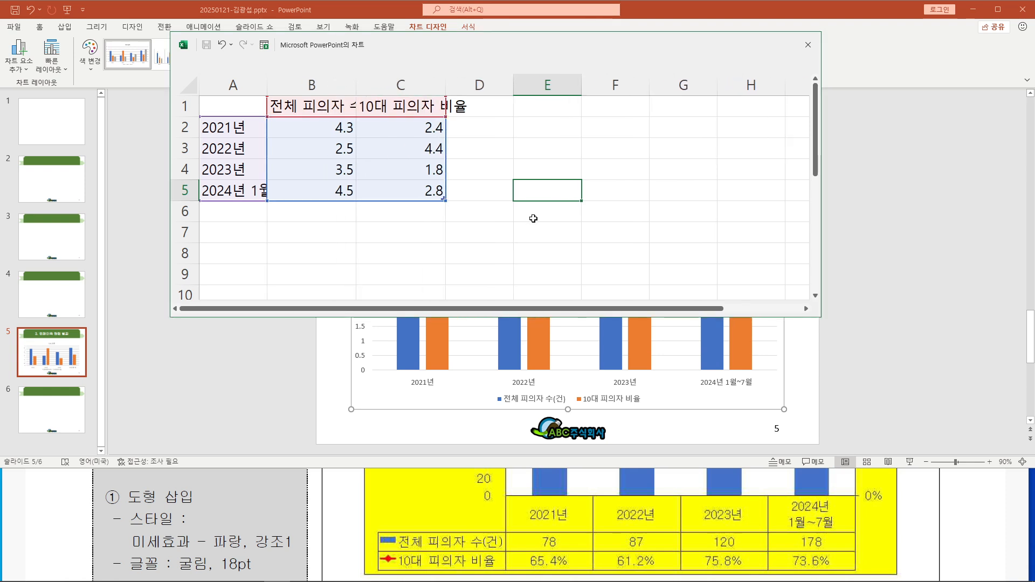
double_click(356, 85)
double_click(483, 85)
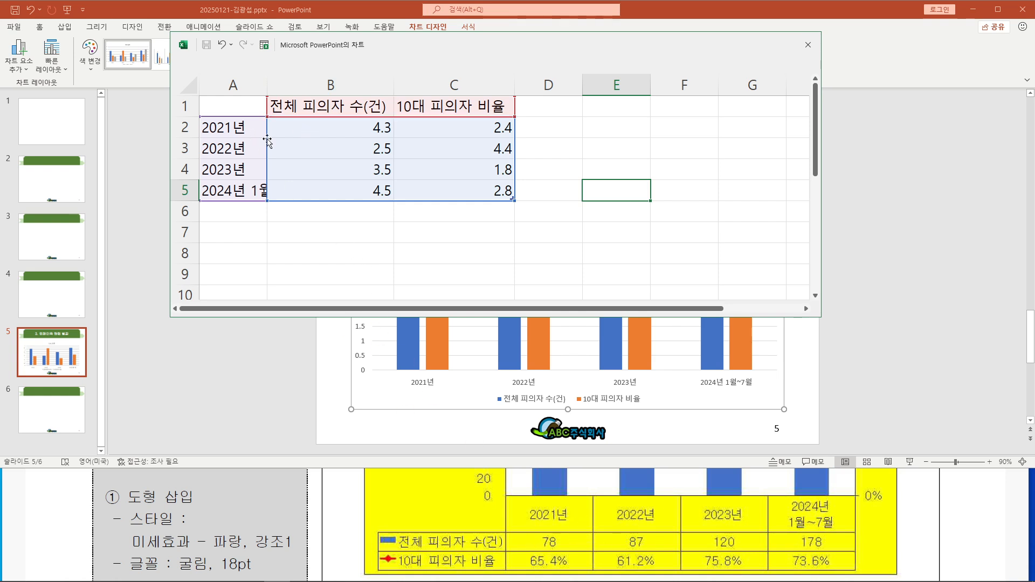
Fill the 전체 피의자 수(건) series in B2:B5 of the chart data with 78, 87, 120 and 178.
left_click(358, 130)
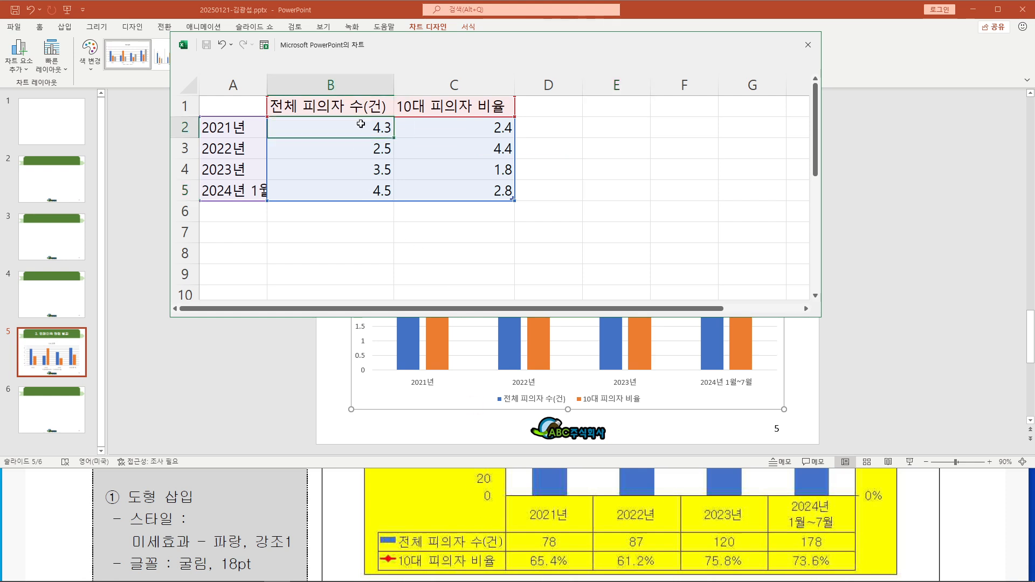
type("78")
key("Return")
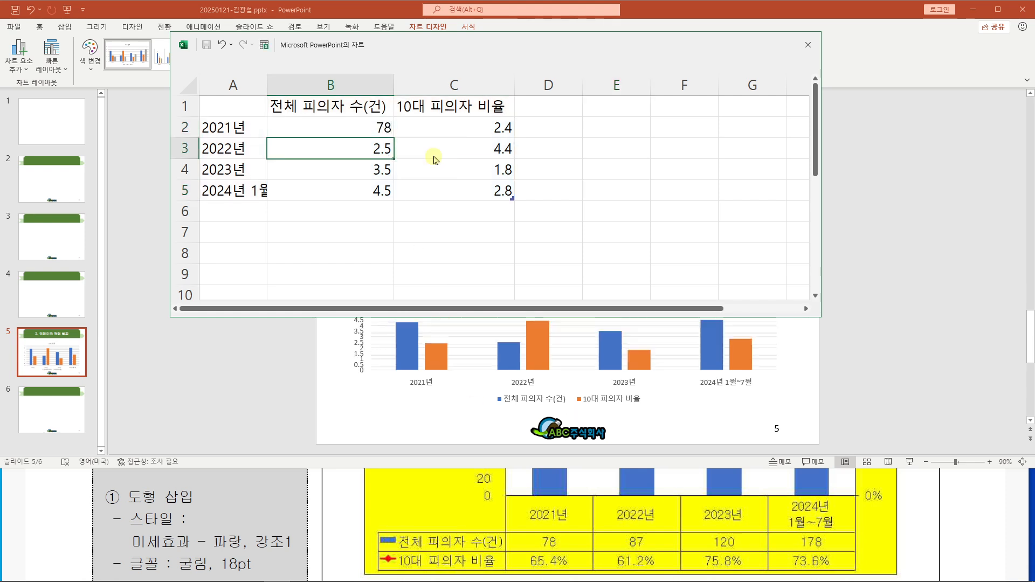
type("87")
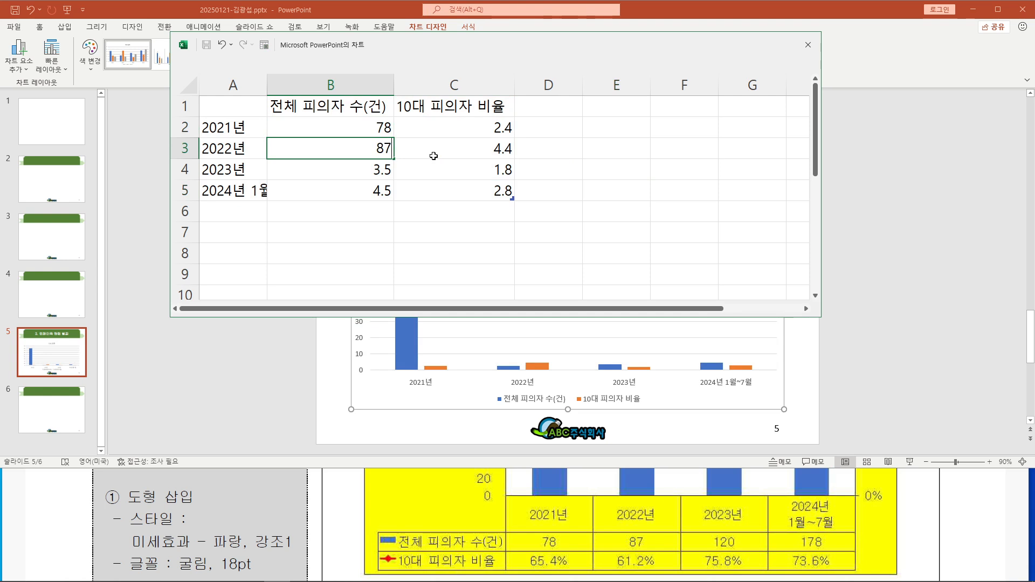
key("Return")
type("1")
type("20")
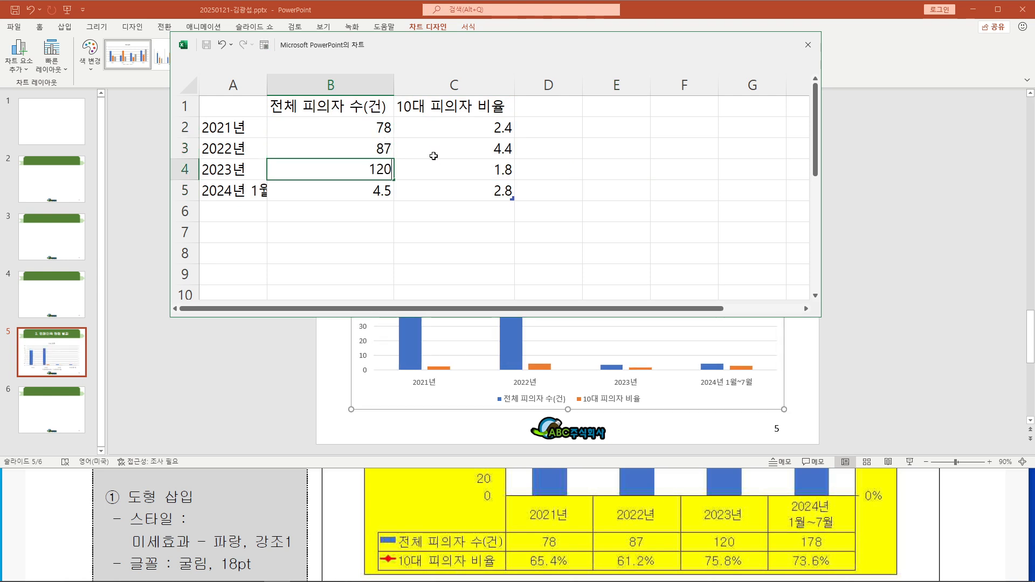
key("Return")
type("178")
key("Return")
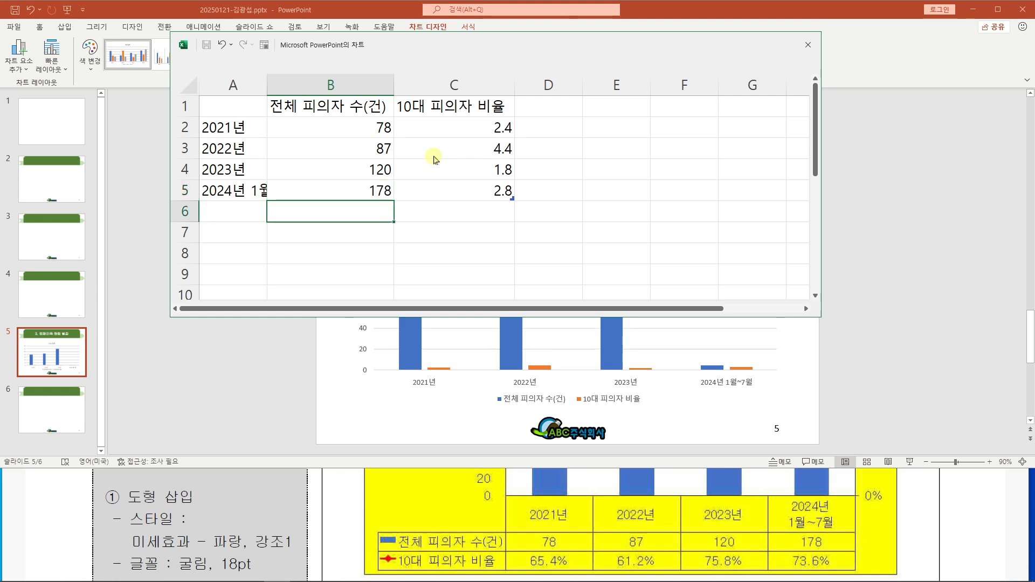
Fill the 10대 피의자 비율 series in C2:C5 with 65.4%, 61.2%, 75.8% and 73.6%.
left_click(466, 130)
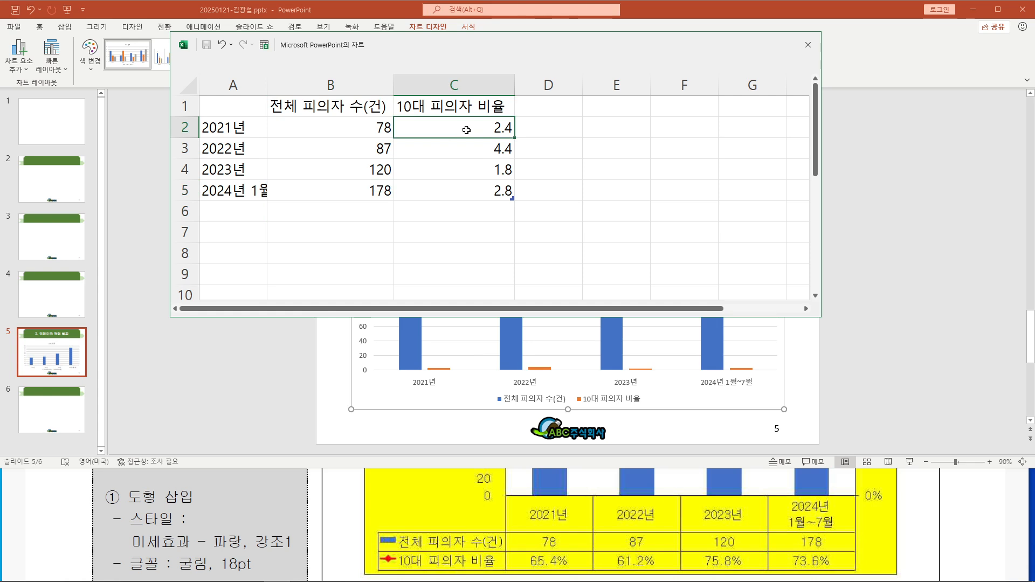
type("65.4%")
key("Return")
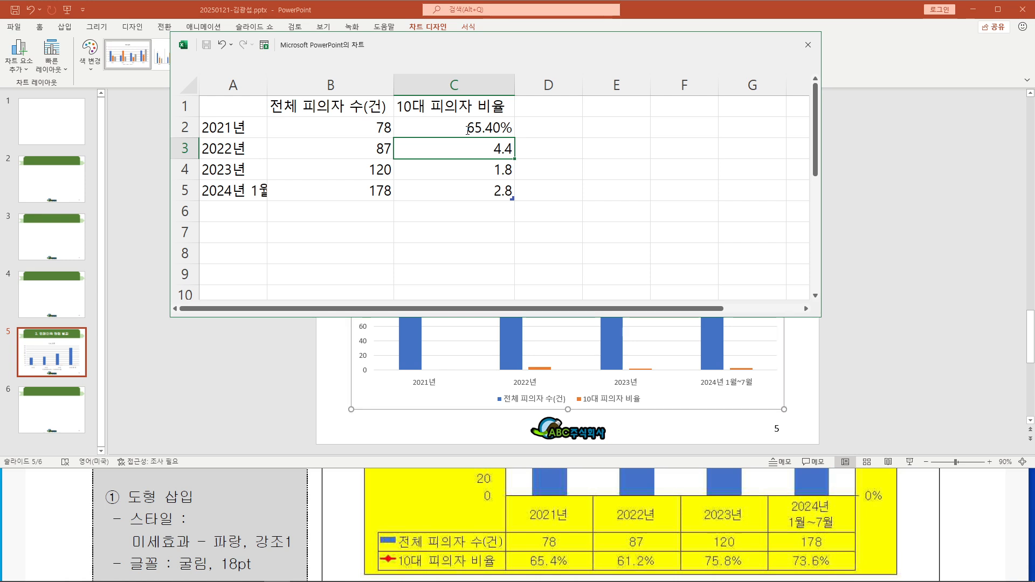
type("61.20%")
key("Return")
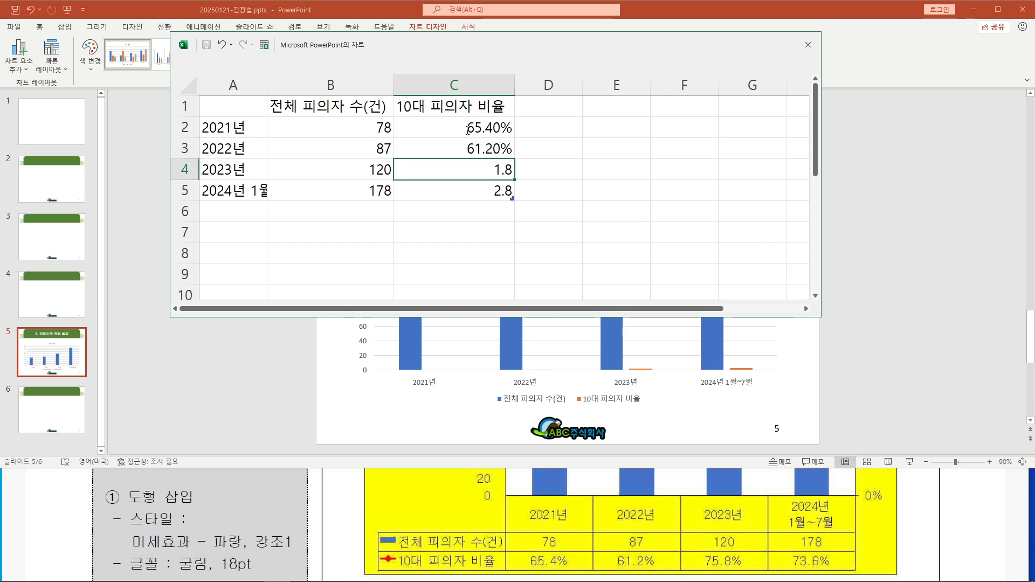
type("75")
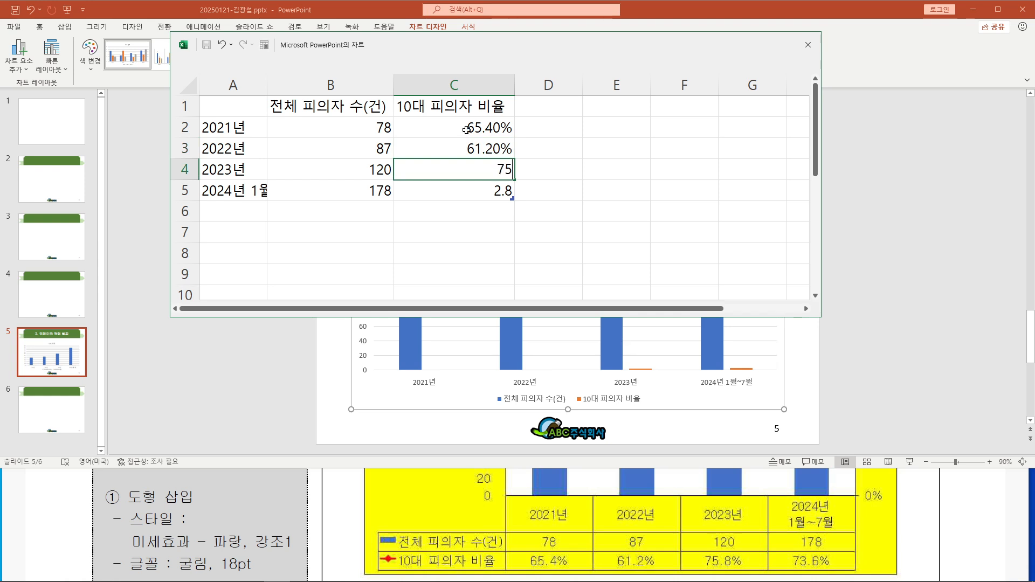
type(".80%")
key("Return")
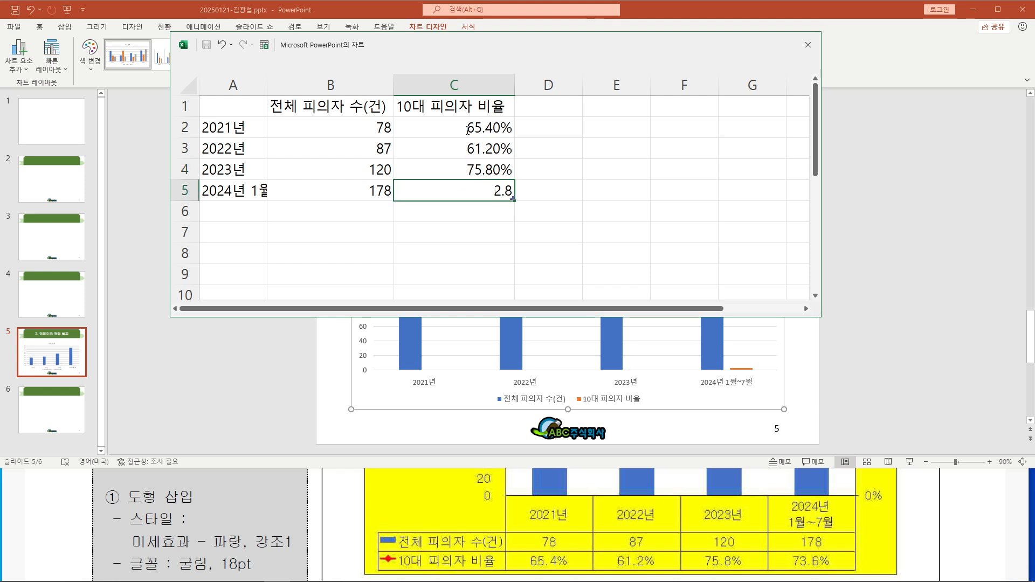
type("73.60%")
key("Return")
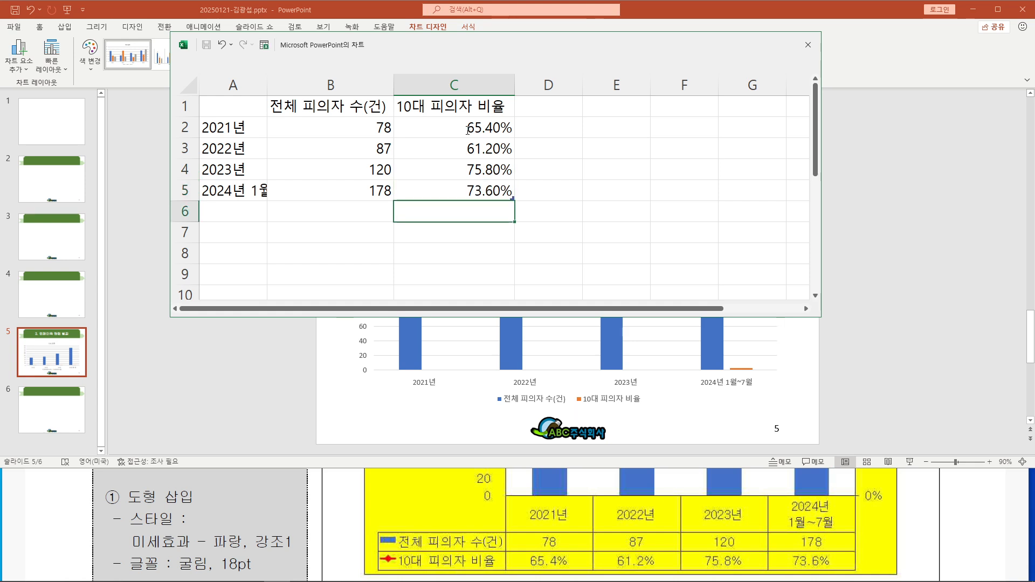
left_click(572, 195)
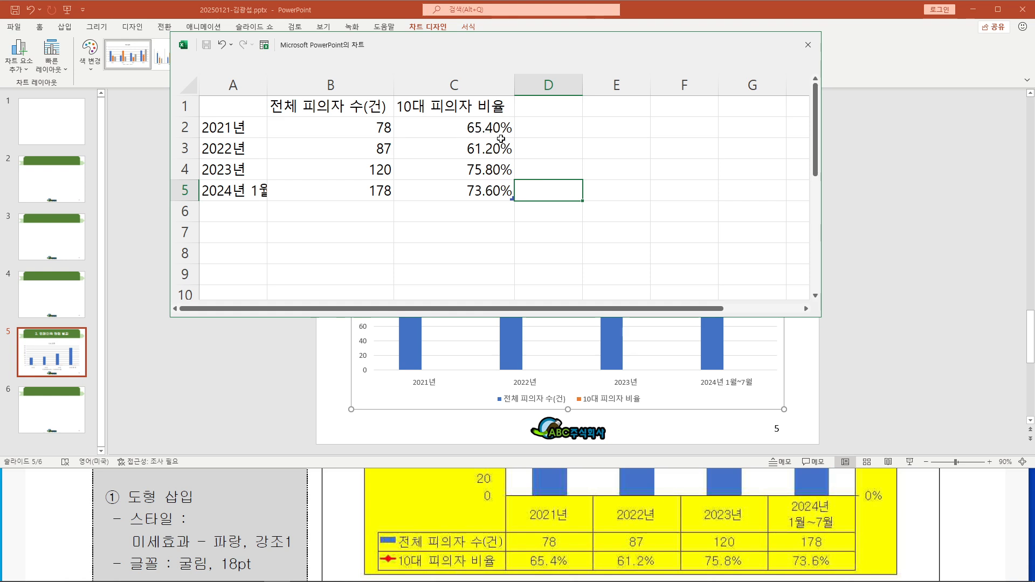
left_click(598, 184)
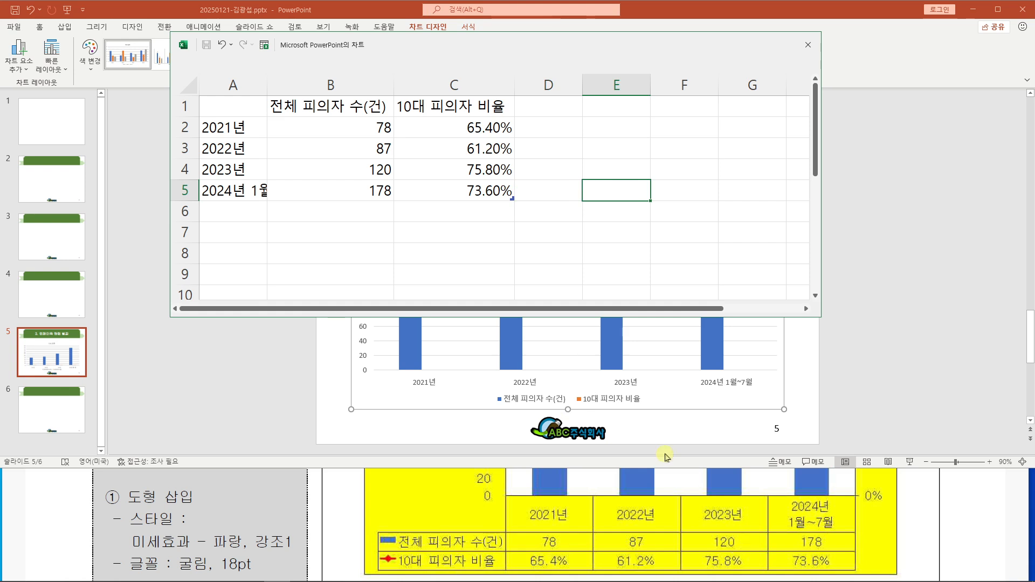
left_click(481, 228)
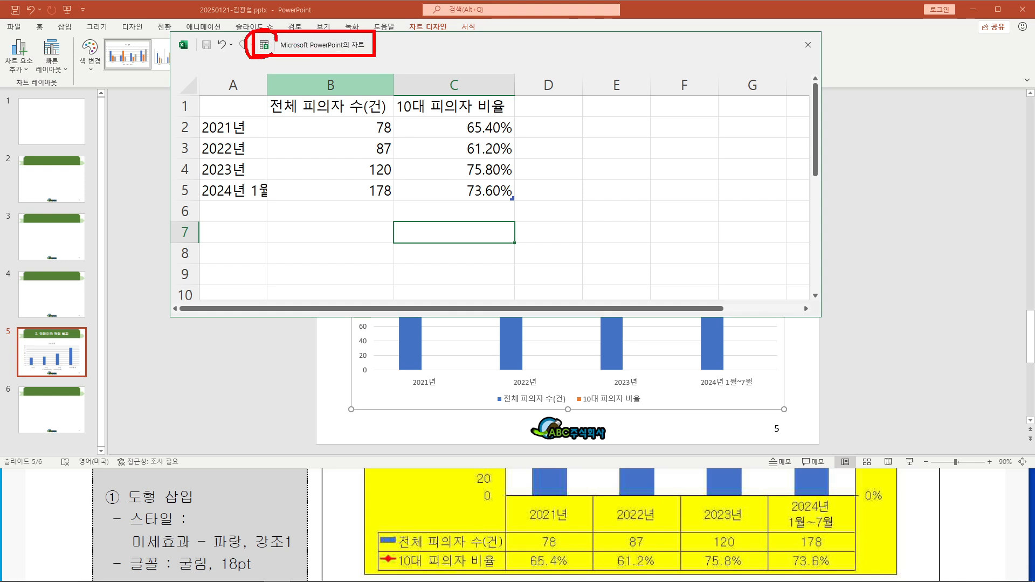
Open the chart data in Excel, show the percentages in C2:C5 with one decimal place, and close the workbook.
left_click(276, 48)
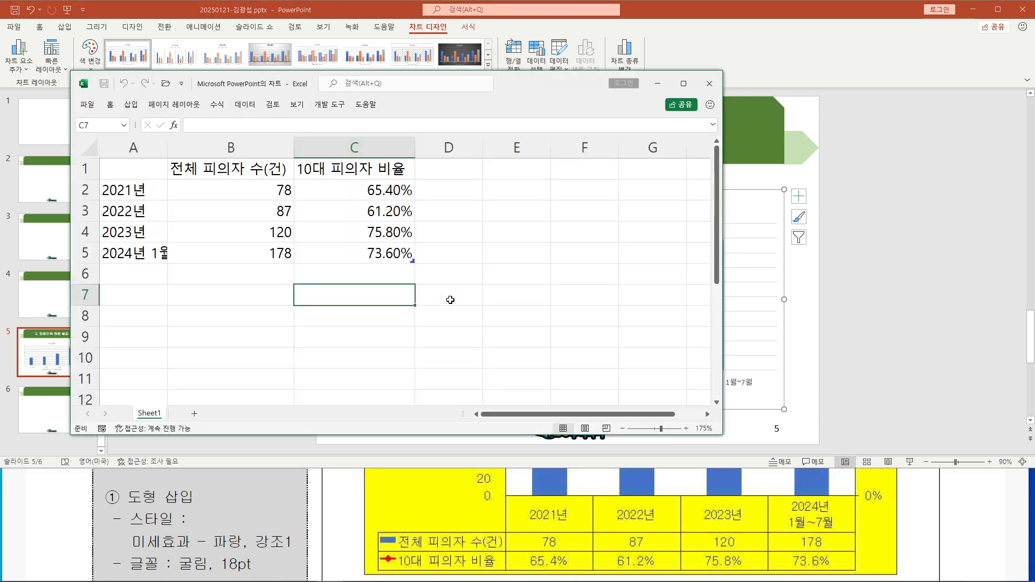
left_click(683, 83)
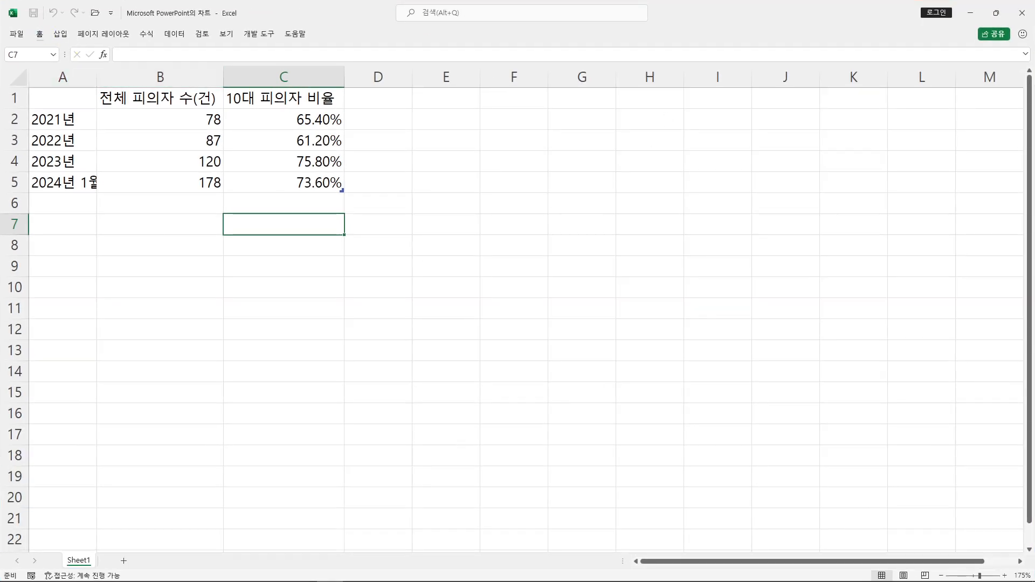
left_click(39, 34)
left_click(307, 172)
left_click_drag(307, 173, 312, 239)
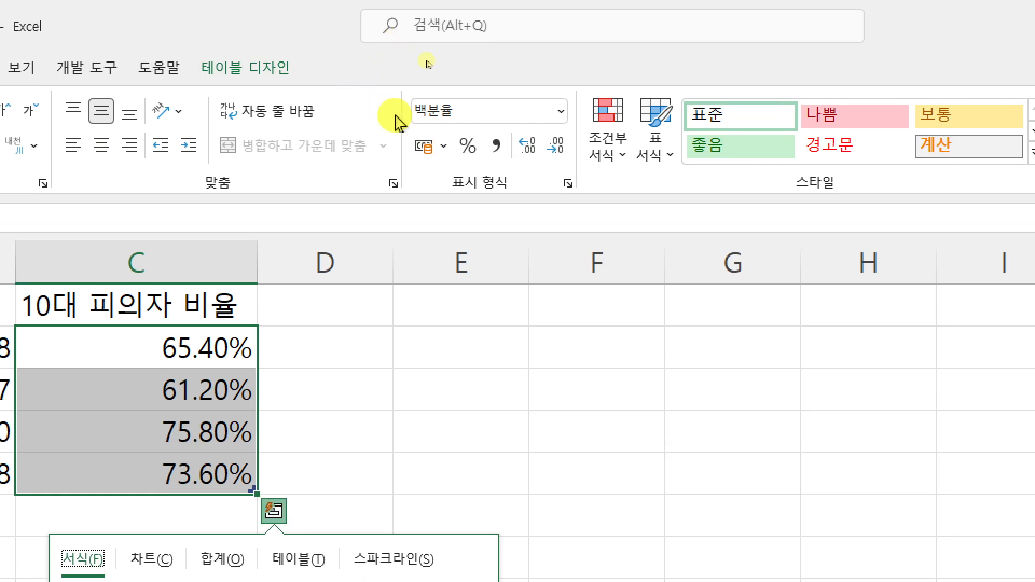
left_click(555, 157)
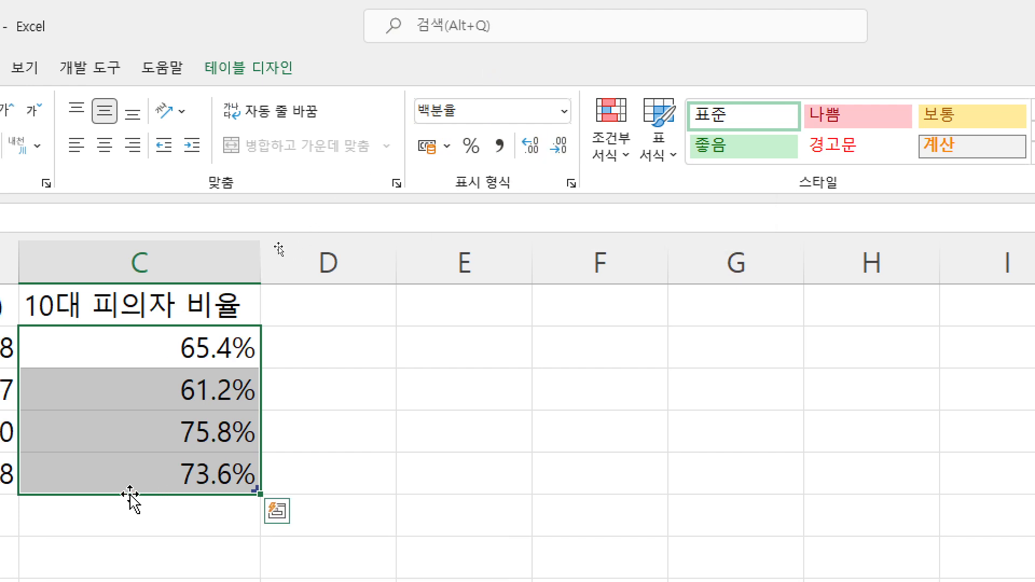
key("ctrl+q")
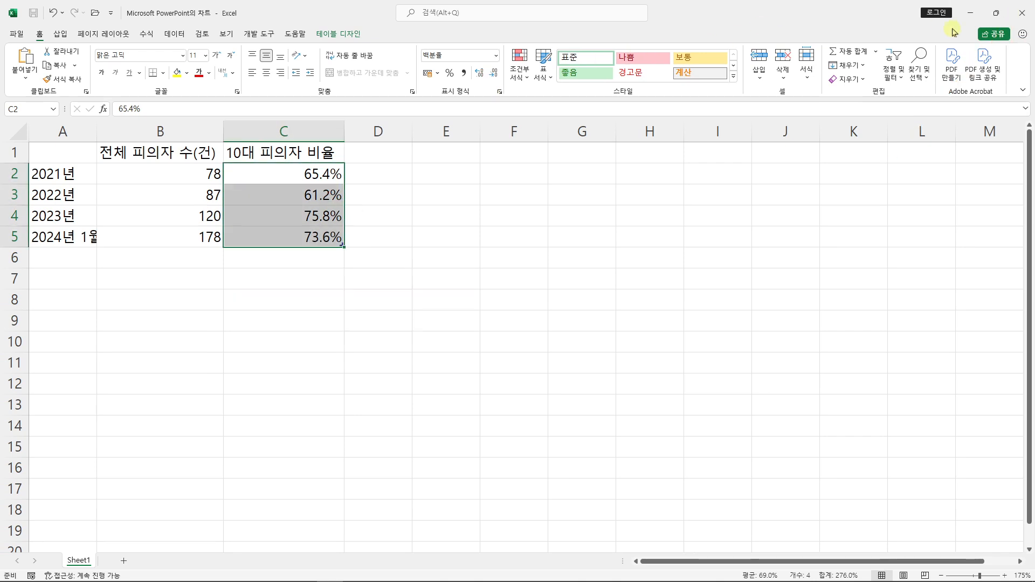
left_click(1023, 10)
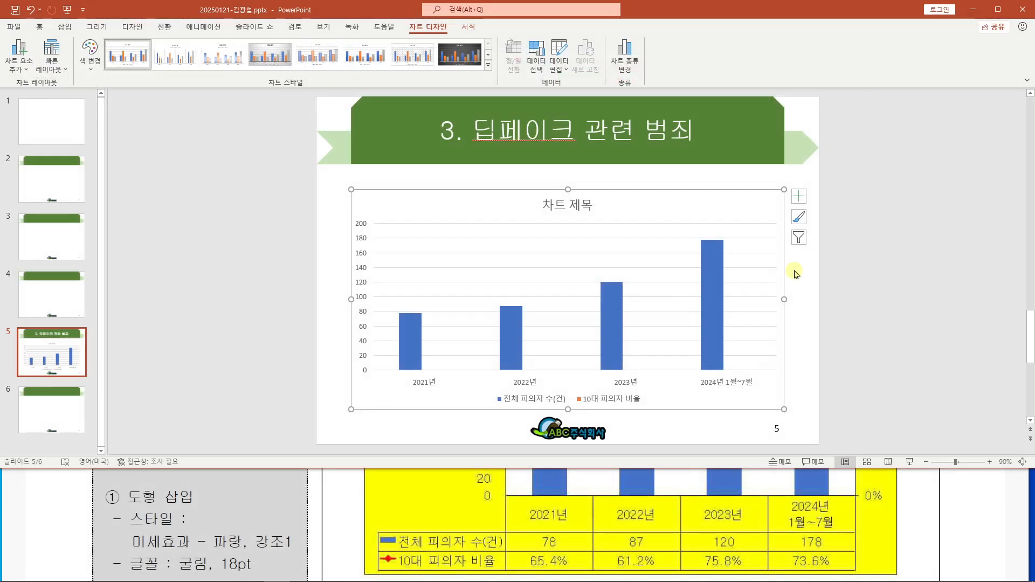
Move the chart up slightly so it sits evenly between the slide title and the footer, staying horizontally centred.
left_click(943, 499)
scroll(959, 485, "up", 5)
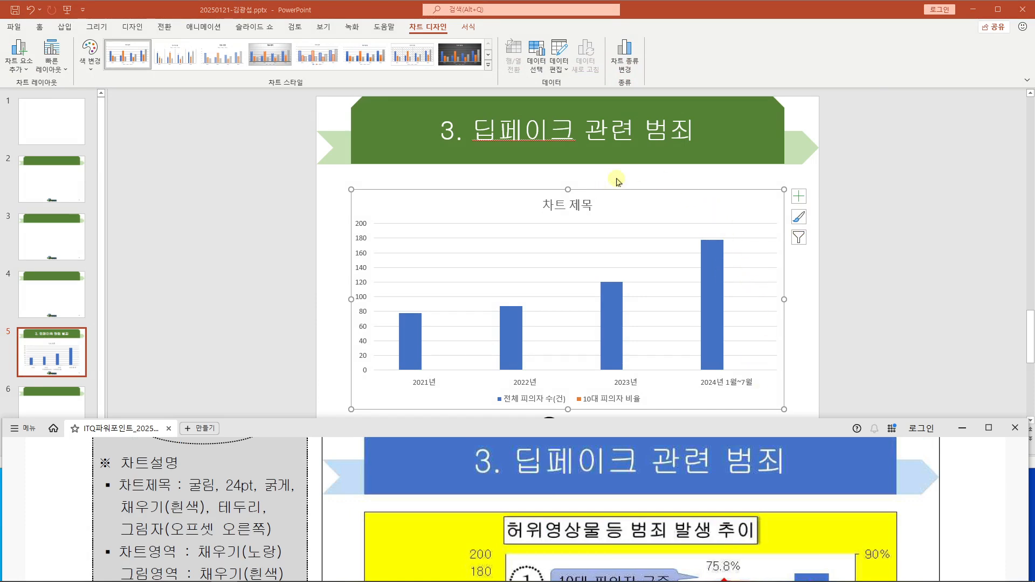
left_click(652, 202)
left_click_drag(651, 203, 654, 195)
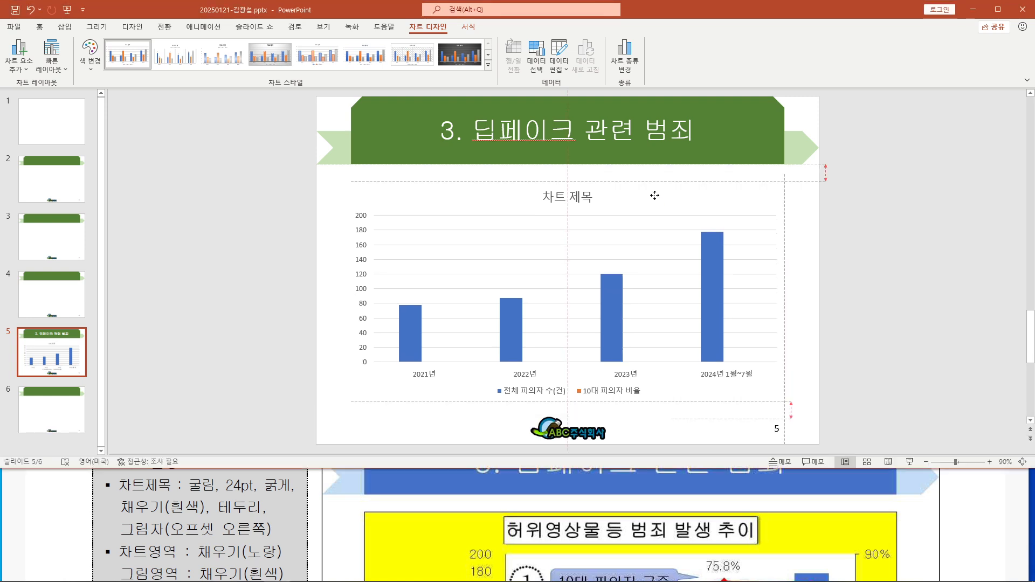
left_click_drag(654, 195, 654, 193)
key("ctrl+2")
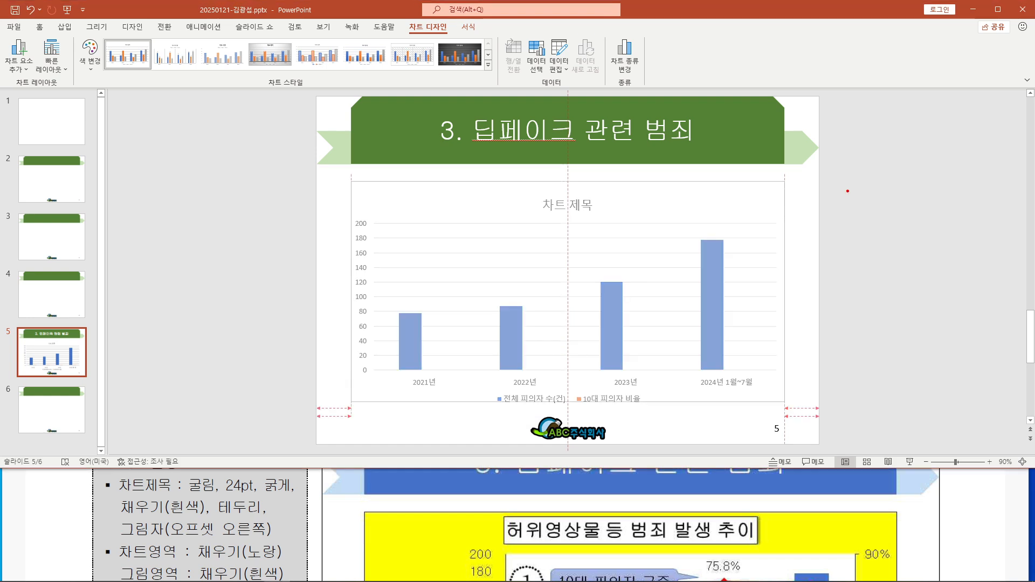
left_click_drag(798, 182, 807, 179)
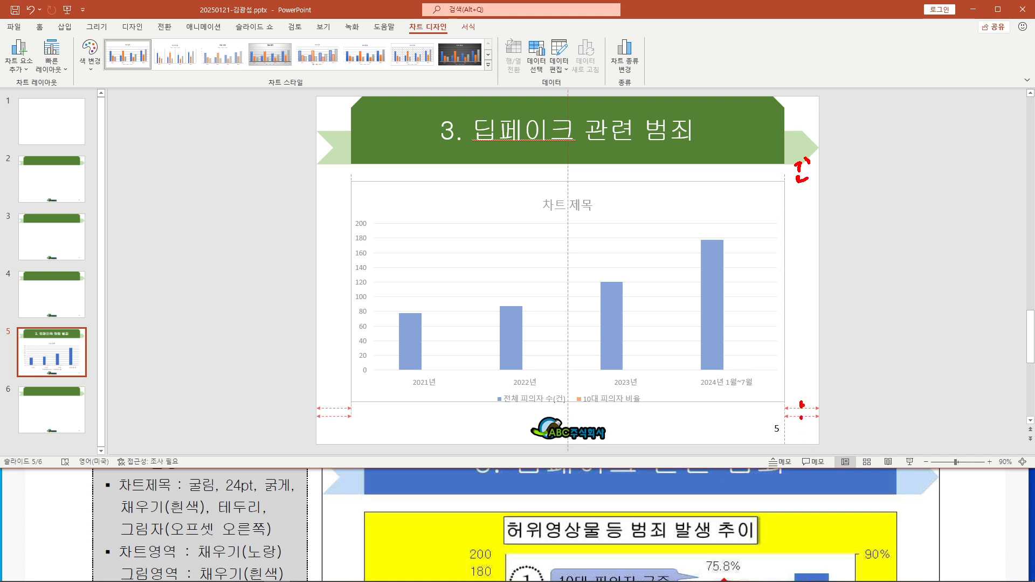
left_click_drag(801, 405, 815, 415)
key("Escape")
left_click_drag(709, 202, 708, 194)
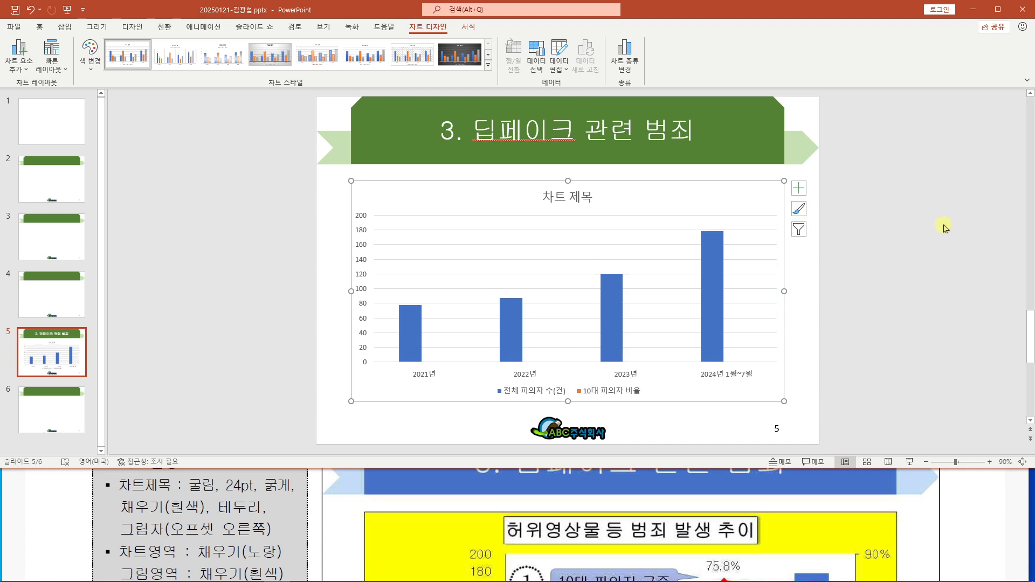
Compare the chart with the exam sheet's sample and apply quick layout 5, which adds a data table with legend keys.
left_click(972, 496)
left_click(988, 427)
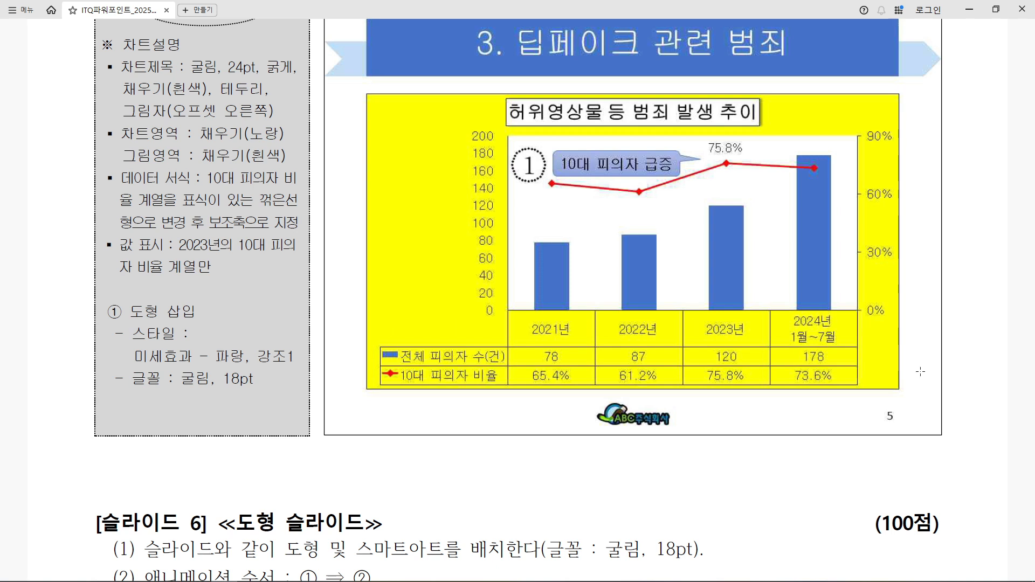
left_click_drag(360, 299, 902, 404)
left_click(996, 9)
left_click(218, 290)
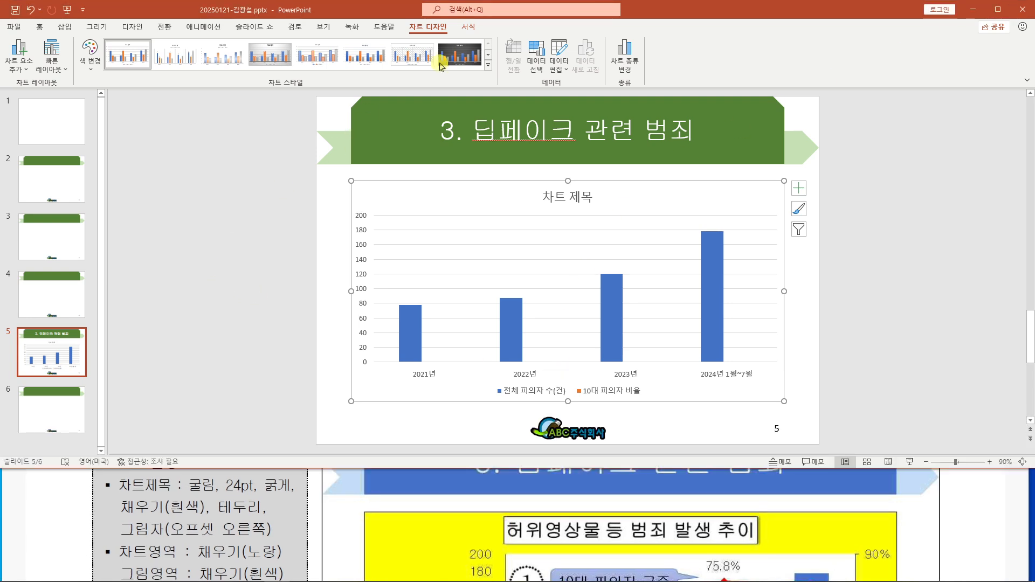
left_click(56, 64)
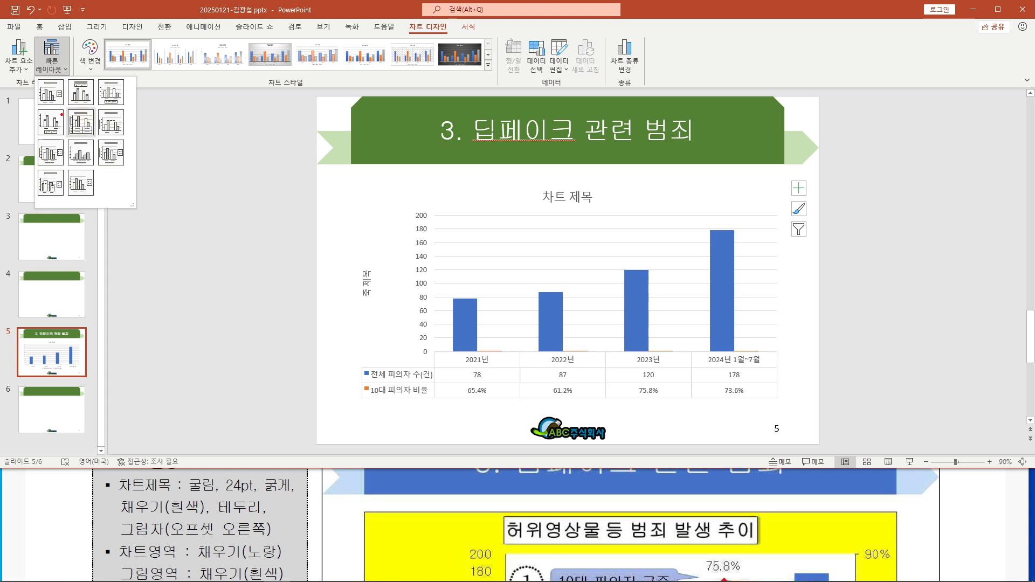
left_click_drag(69, 108, 112, 146)
mouse_move(354, 341)
left_mouse_down()
mouse_move(672, 407)
mouse_move(818, 409)
left_mouse_up()
left_click_drag(306, 208, 84, 127)
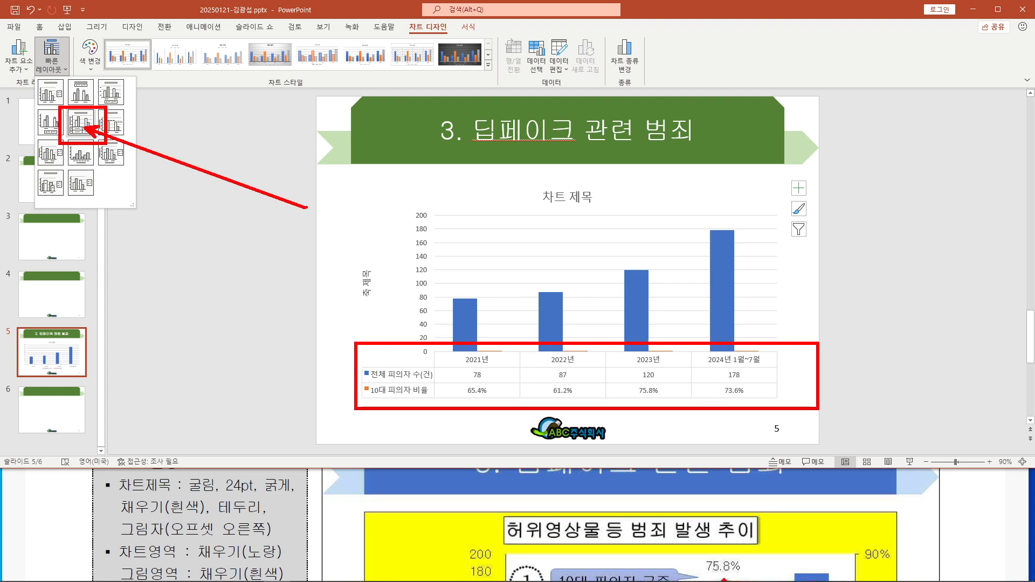
mouse_move(343, 168)
left_mouse_down()
mouse_move(346, 209)
mouse_move(385, 172)
left_mouse_up()
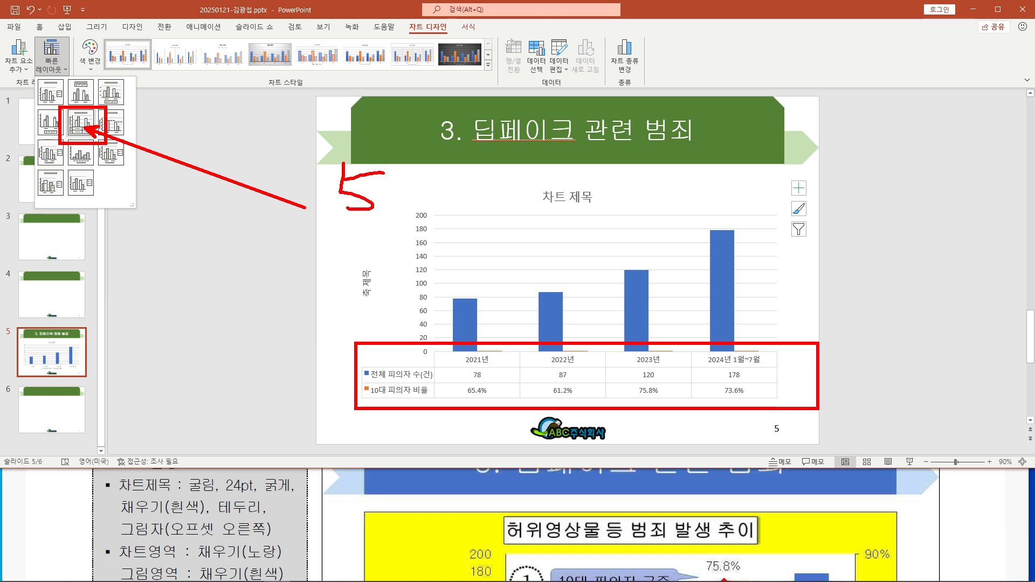
key("Escape")
left_click(52, 59)
left_click(80, 124)
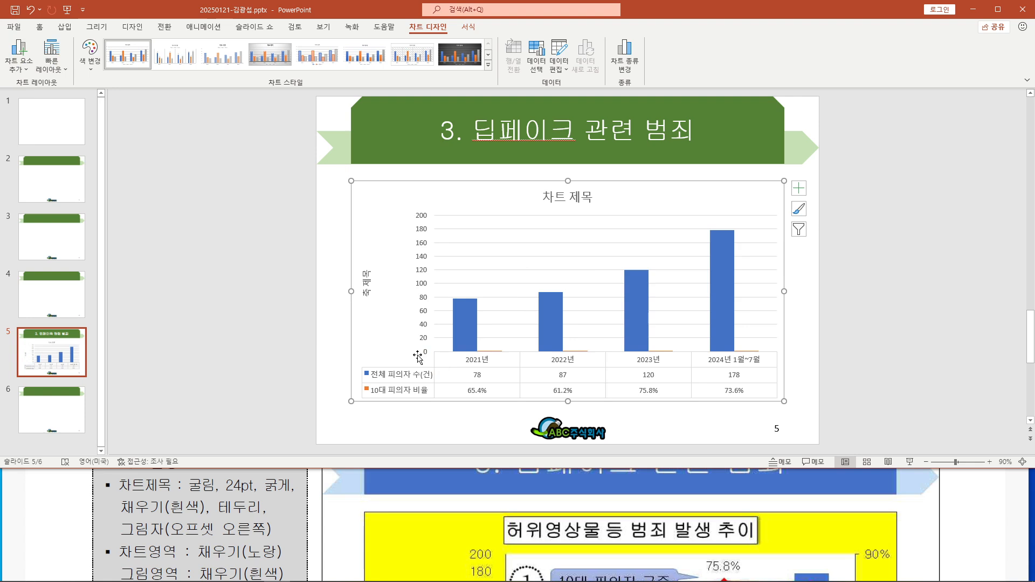
Delete the vertical value axis title (축 제목) from the chart and deselect the chart.
left_click(368, 286)
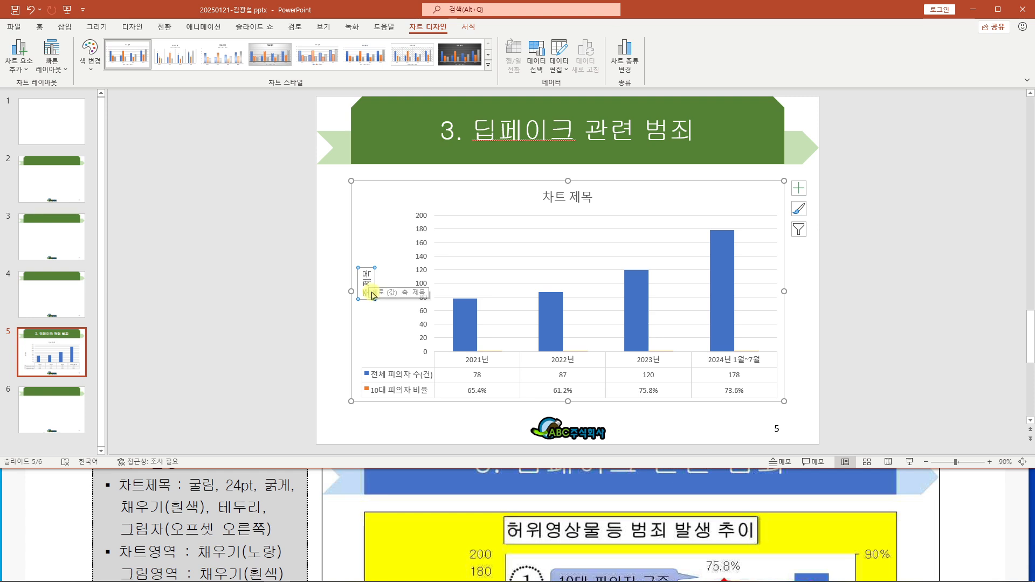
key("Delete")
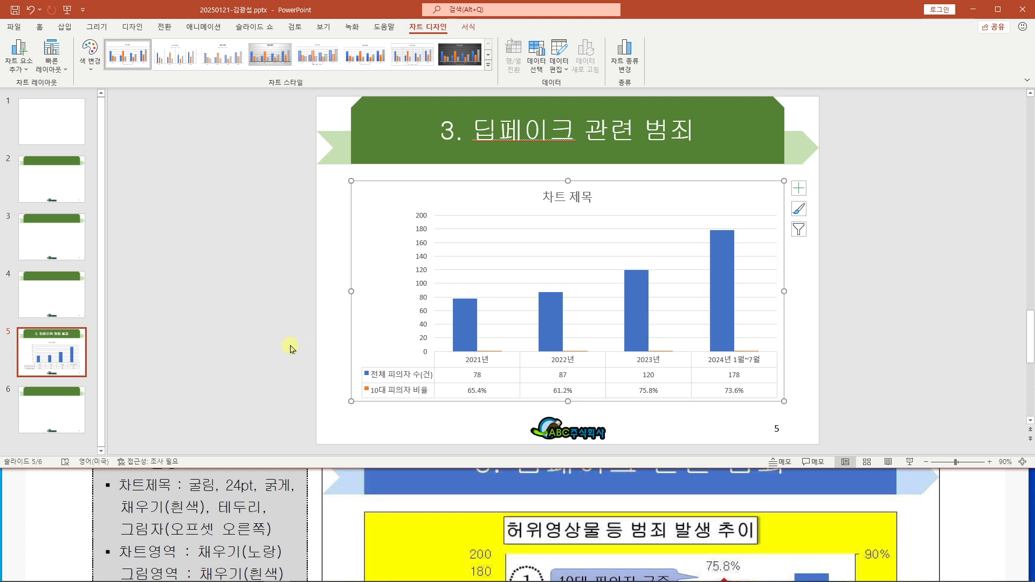
left_click(900, 354)
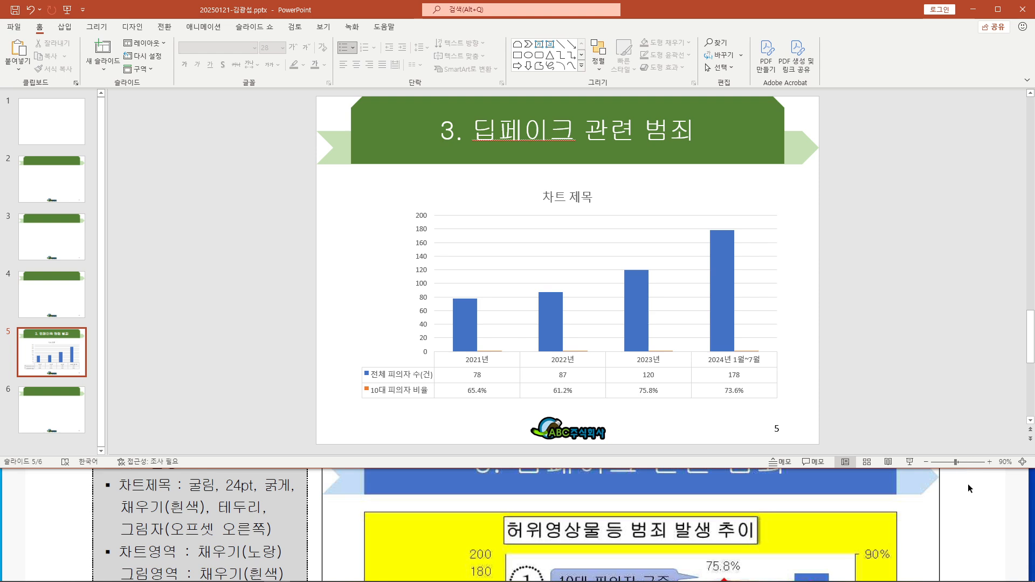
Examine the exam sheet's slide 5 instructions for the chart's type, font and outline.
left_click(699, 476)
scroll(478, 476, "up", 5)
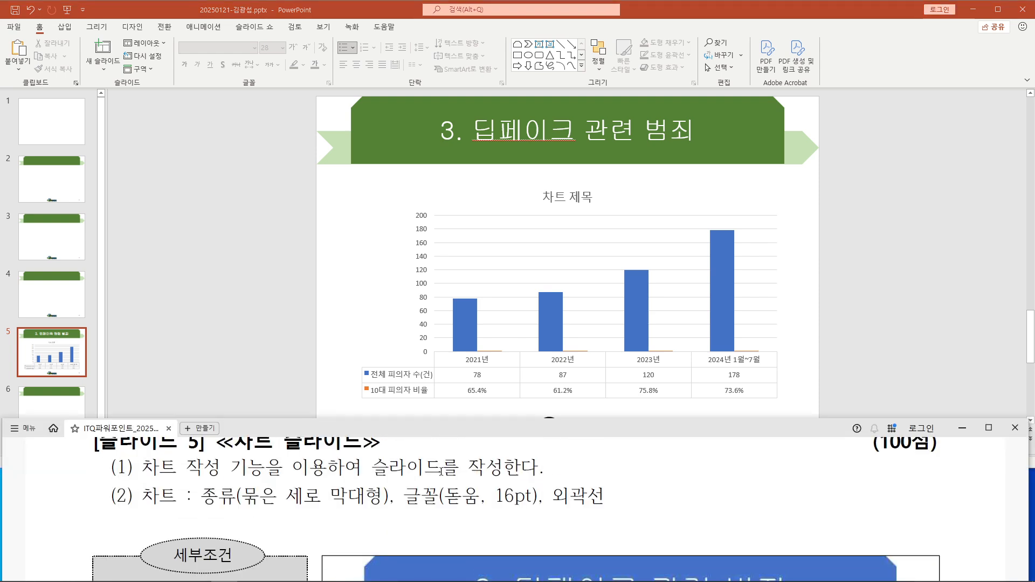
scroll(260, 473, "up", 1)
left_click_drag(134, 515, 539, 521)
left_click(547, 522)
left_click_drag(407, 519, 605, 522)
left_click(596, 520)
left_click_drag(405, 515, 631, 543)
left_click_drag(581, 499, 615, 443)
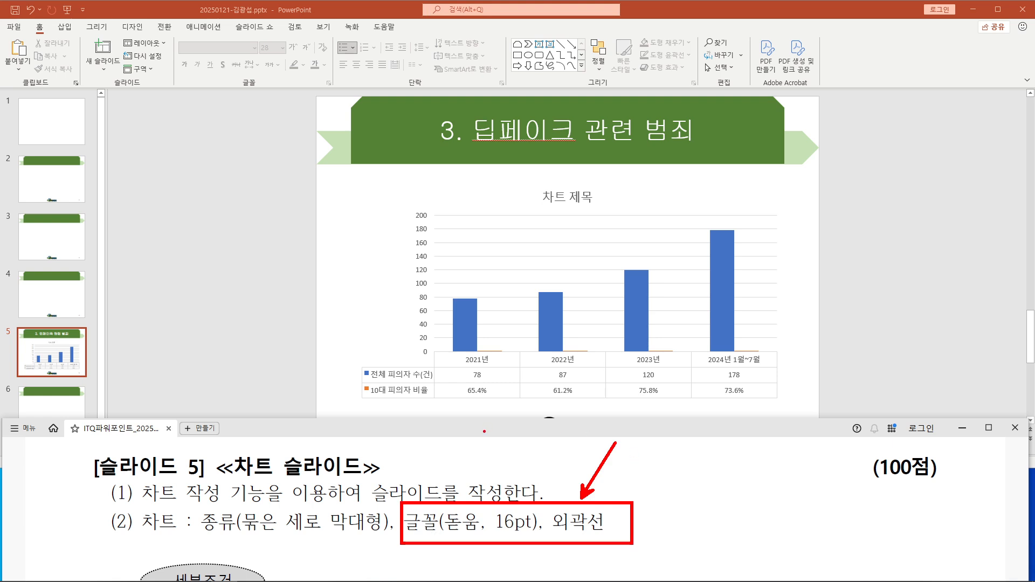
left_click_drag(147, 533, 190, 536)
left_click_drag(654, 191, 751, 143)
key("Escape")
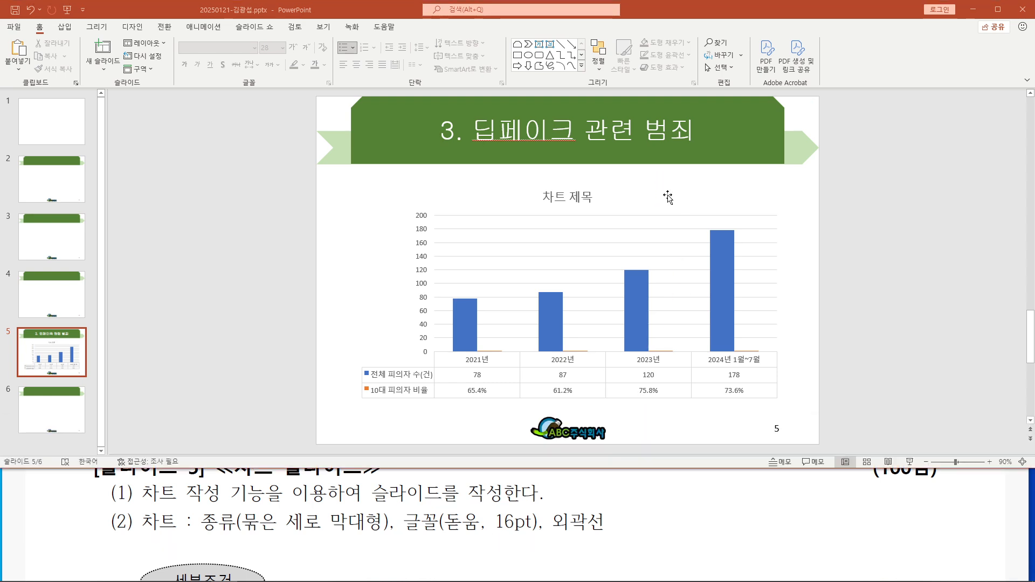
Set the font of the whole chart on slide 5 to 돋움 at 16 pt.
left_click(668, 197)
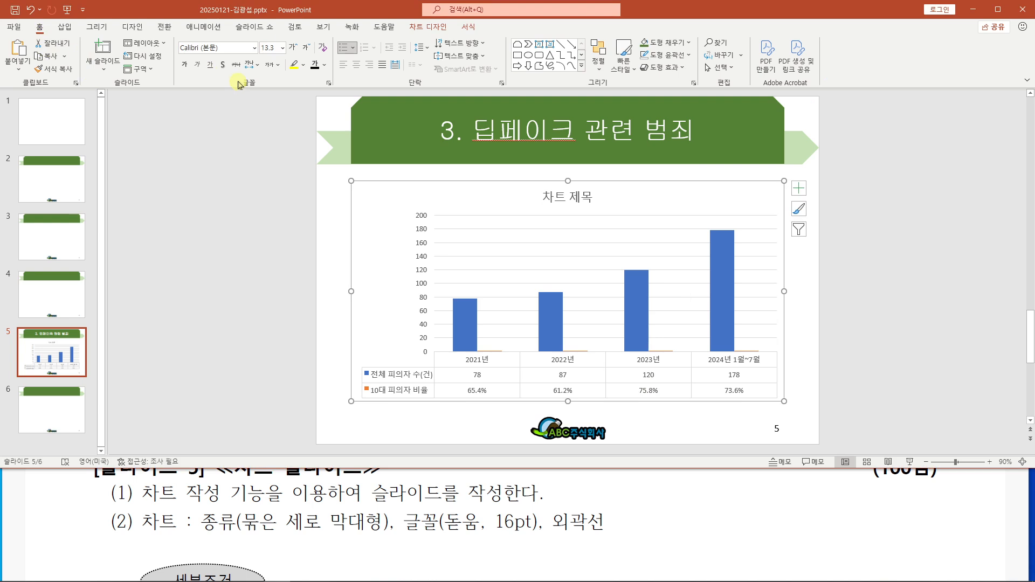
mouse_move(205, 56)
left_mouse_down()
mouse_move(315, 439)
mouse_move(451, 515)
left_mouse_up()
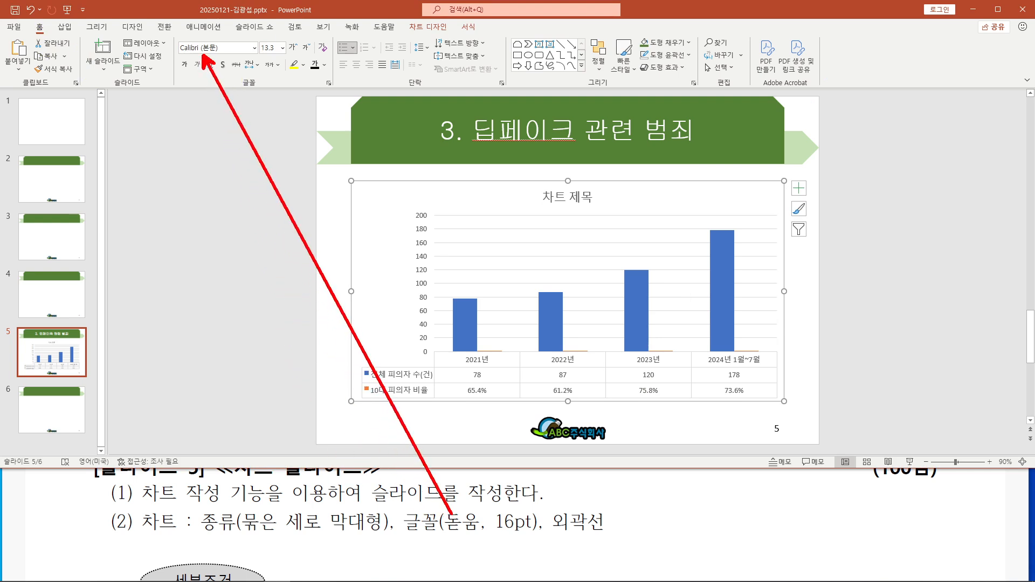
left_click_drag(281, 51, 516, 515)
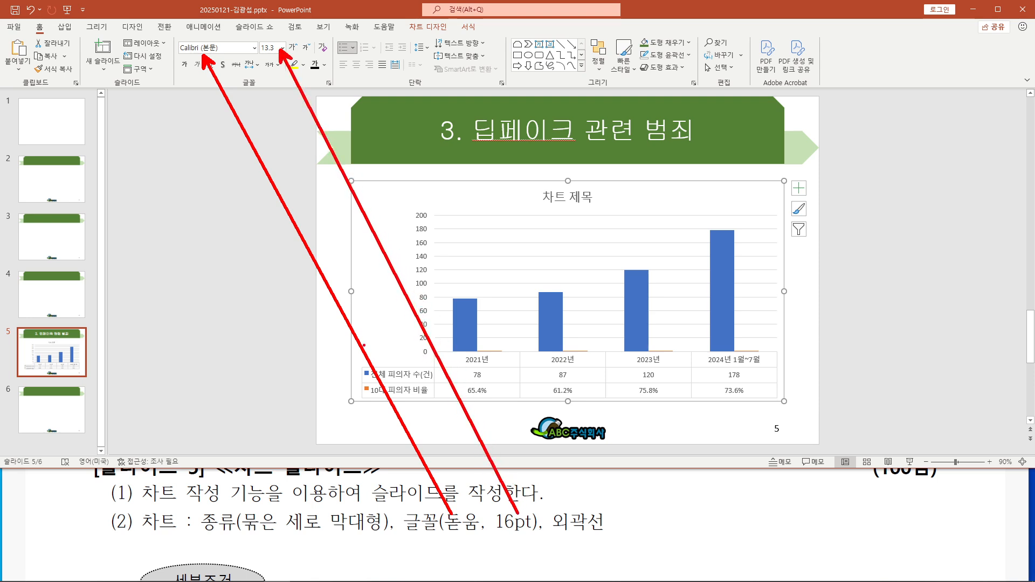
key("Escape")
left_click(226, 47)
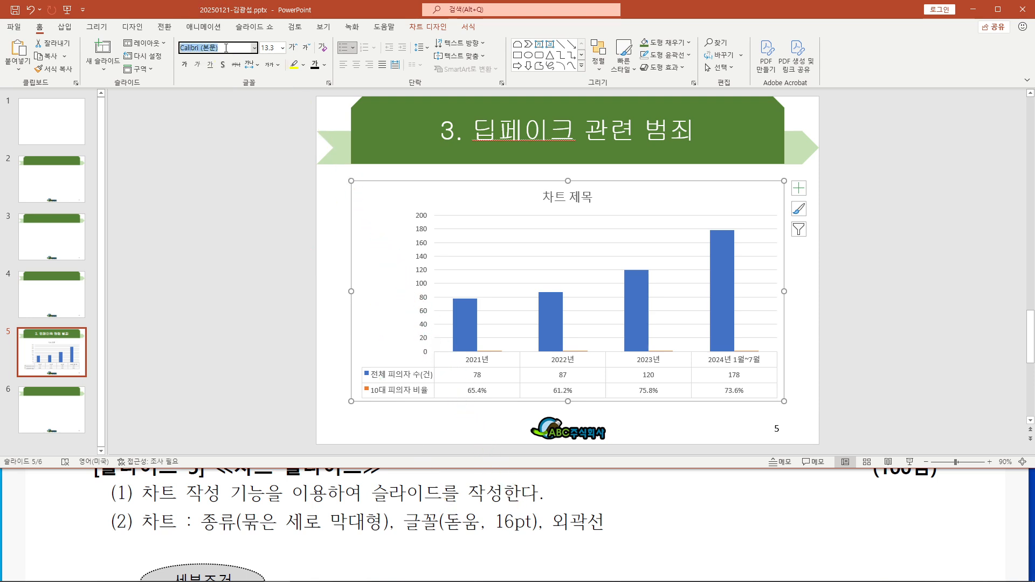
type("돋움")
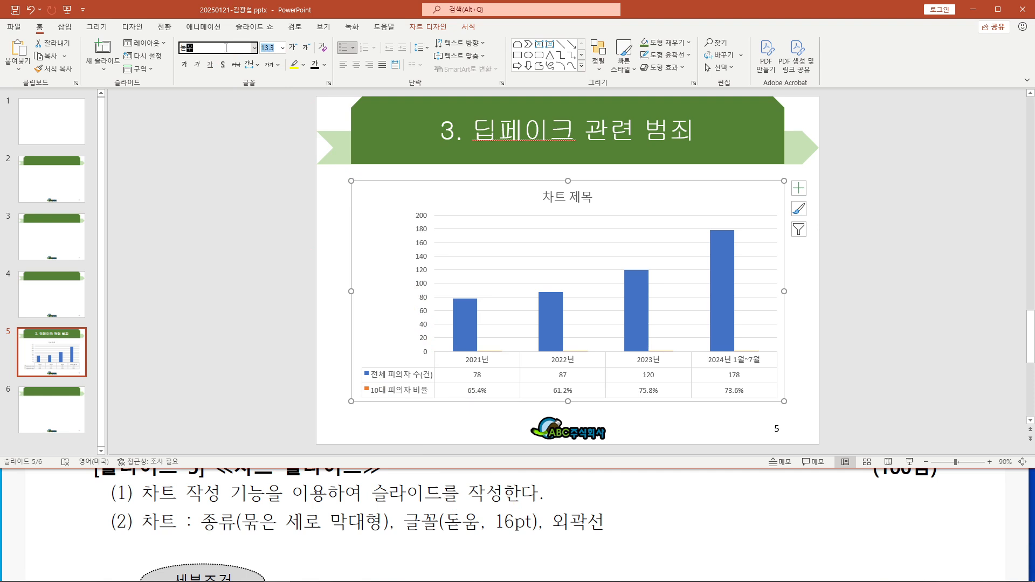
key("Tab")
type("16")
key("Return")
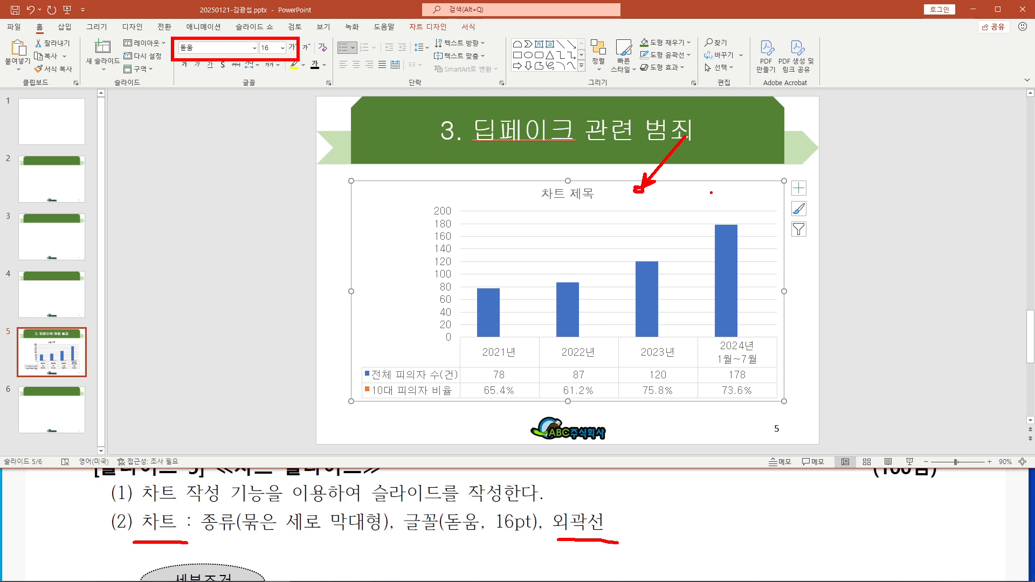
Give the chart area a solid black border and deselect the chart.
double_click(634, 198)
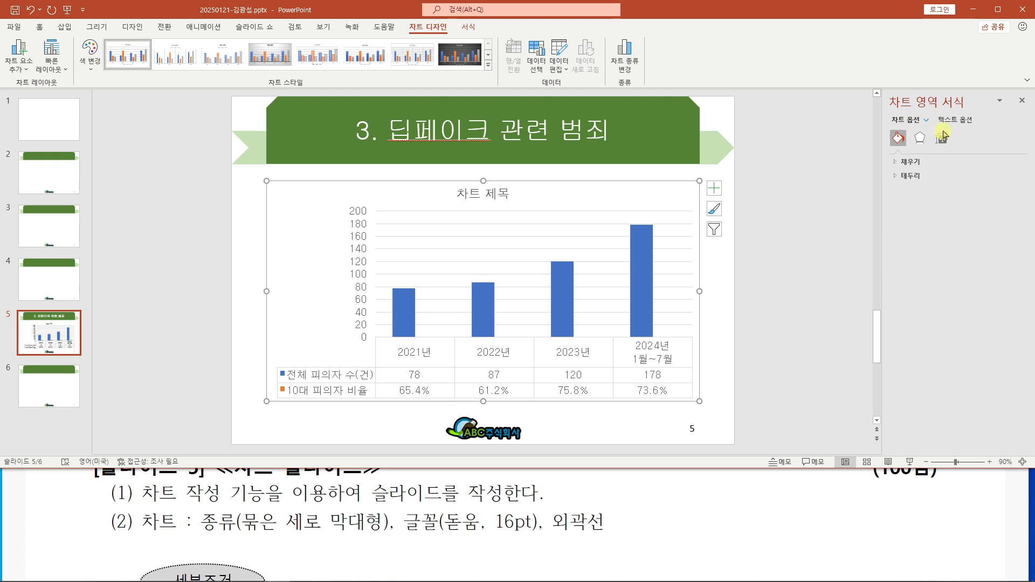
left_click_drag(882, 190, 864, 190)
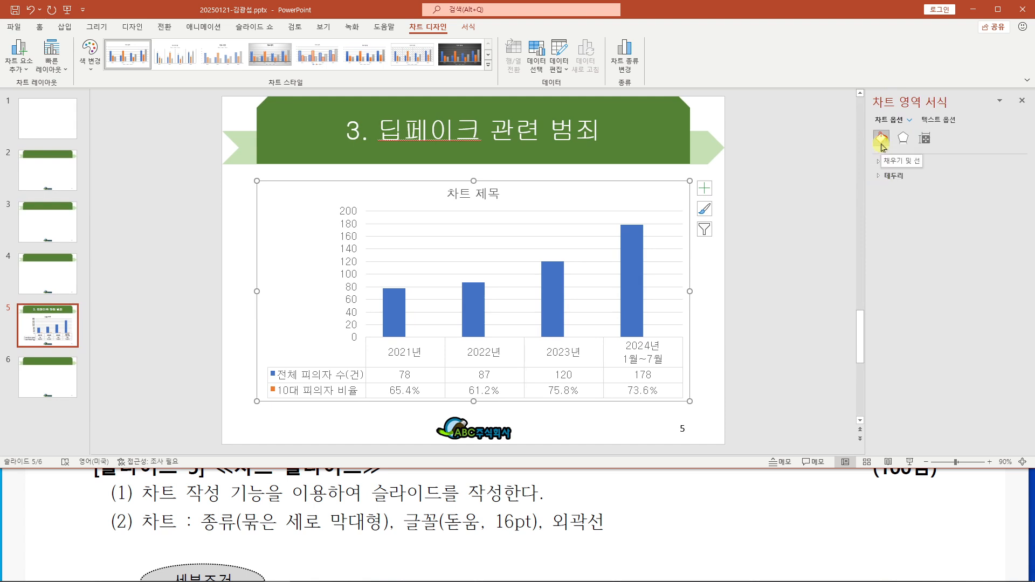
left_click(889, 176)
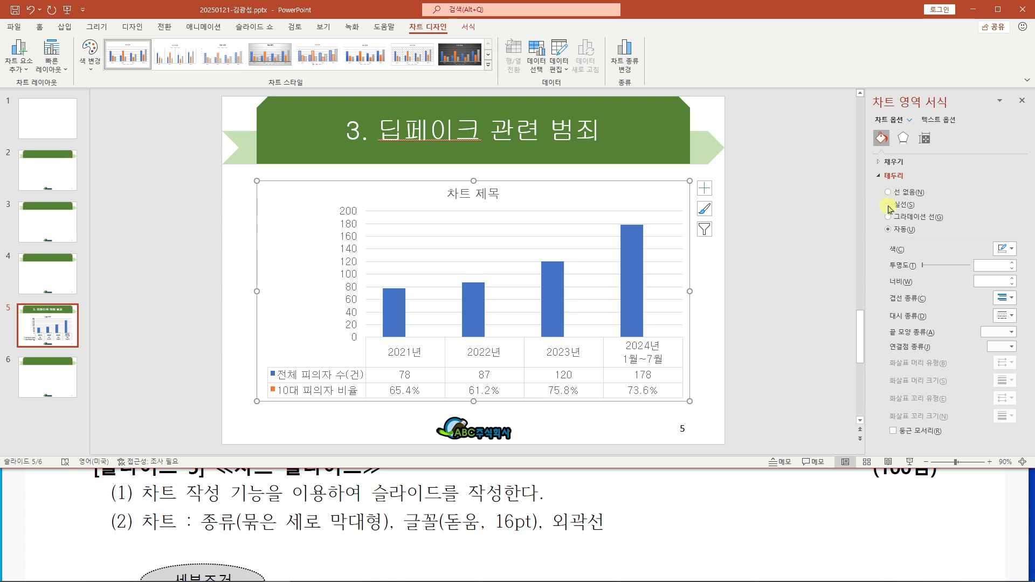
left_click(896, 205)
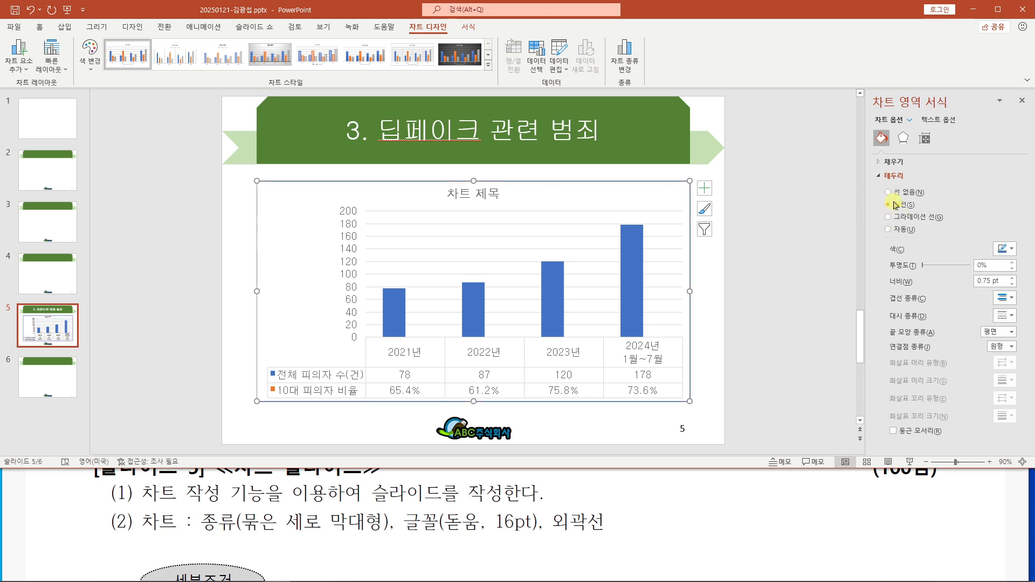
left_click(1006, 249)
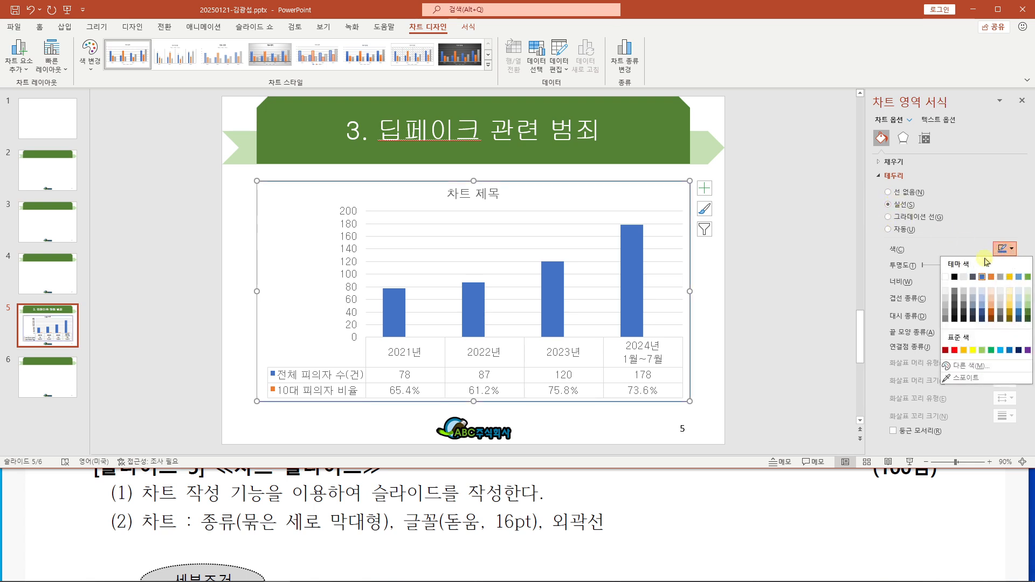
left_click(954, 278)
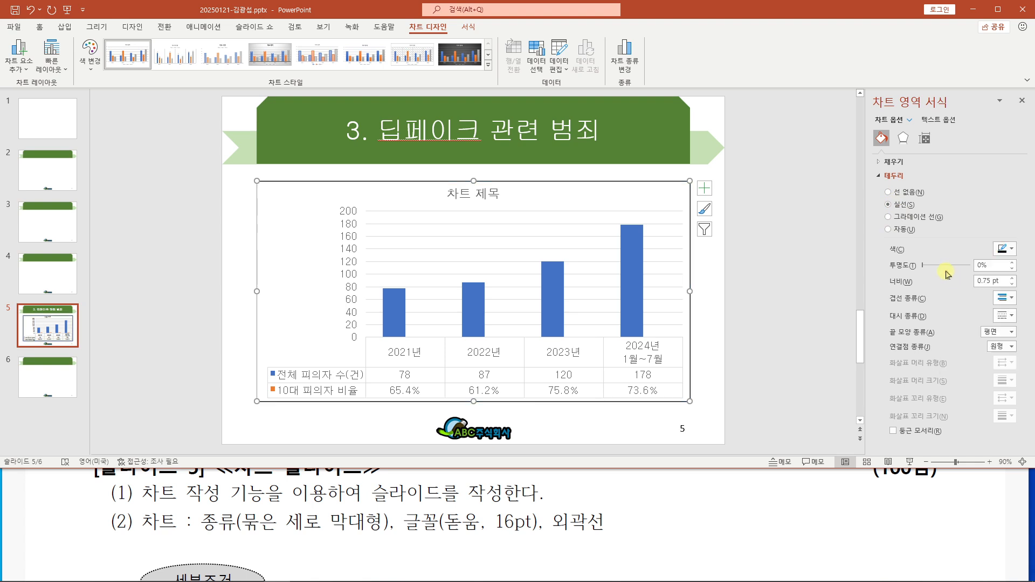
left_click(777, 243)
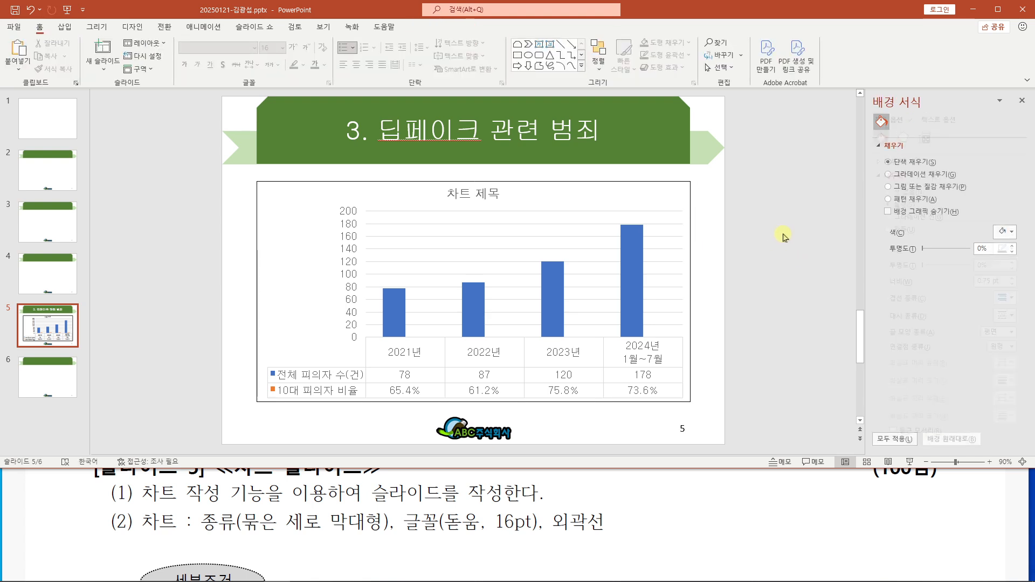
Recheck the chart instruction line and enlarge the exam sheet to examine slide 5's detailed conditions and sample.
left_click_drag(151, 521, 603, 522)
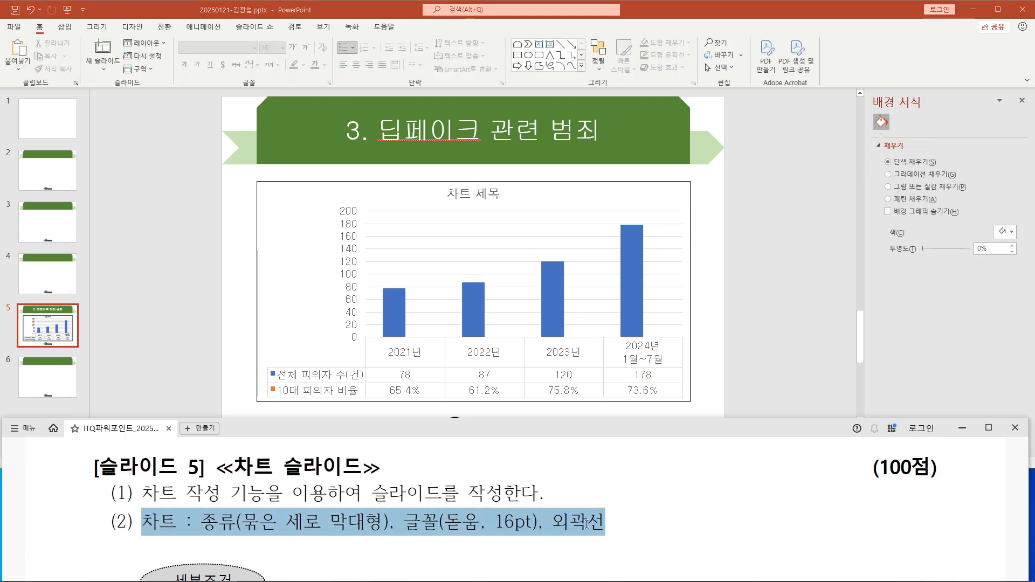
left_click(544, 522)
scroll(550, 507, "down", 1)
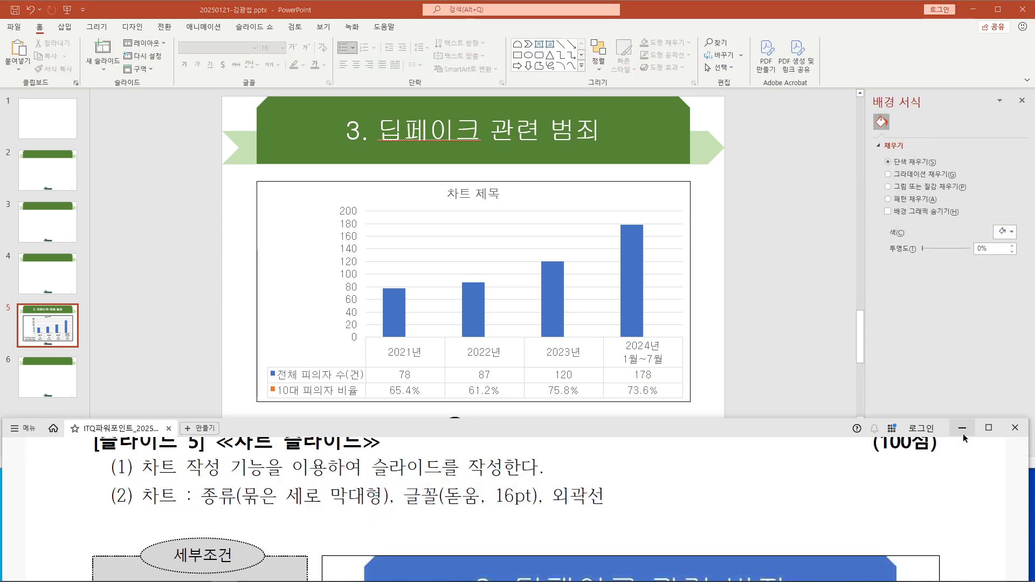
left_click(989, 427)
scroll(517, 301, "up", 1)
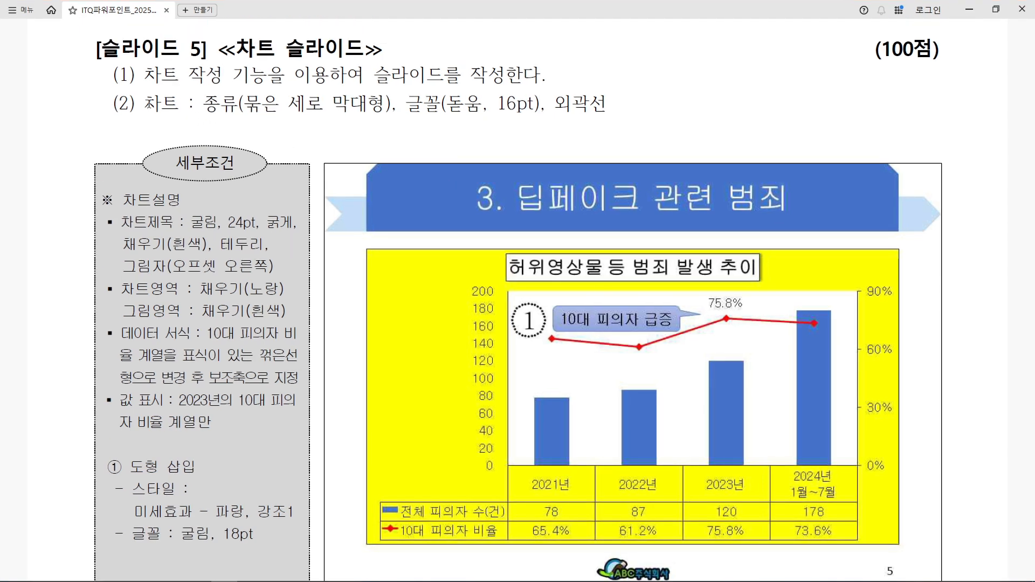
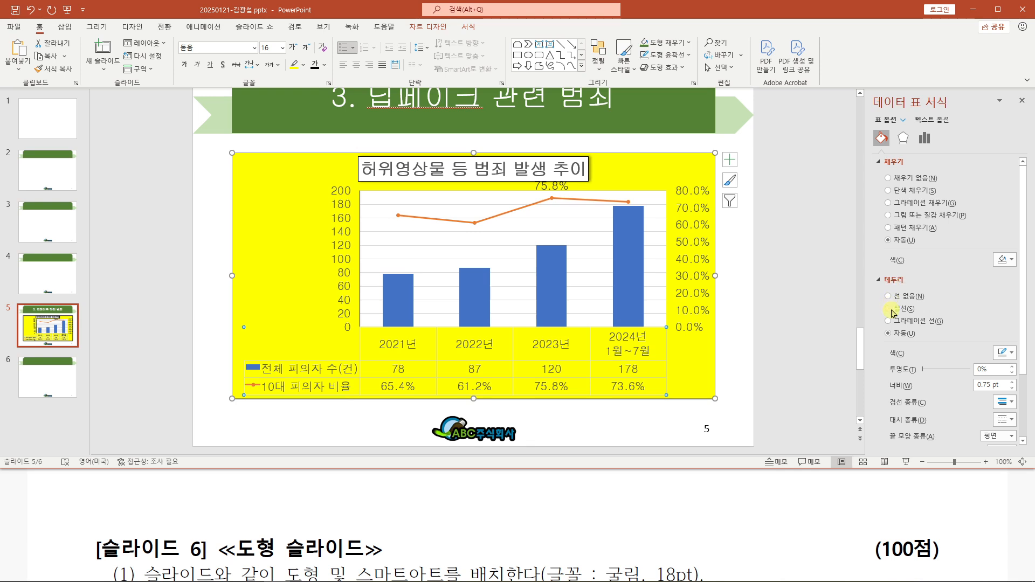
Apply a solid line to the chart's data table borders and to the secondary vertical axis.
left_click(889, 310)
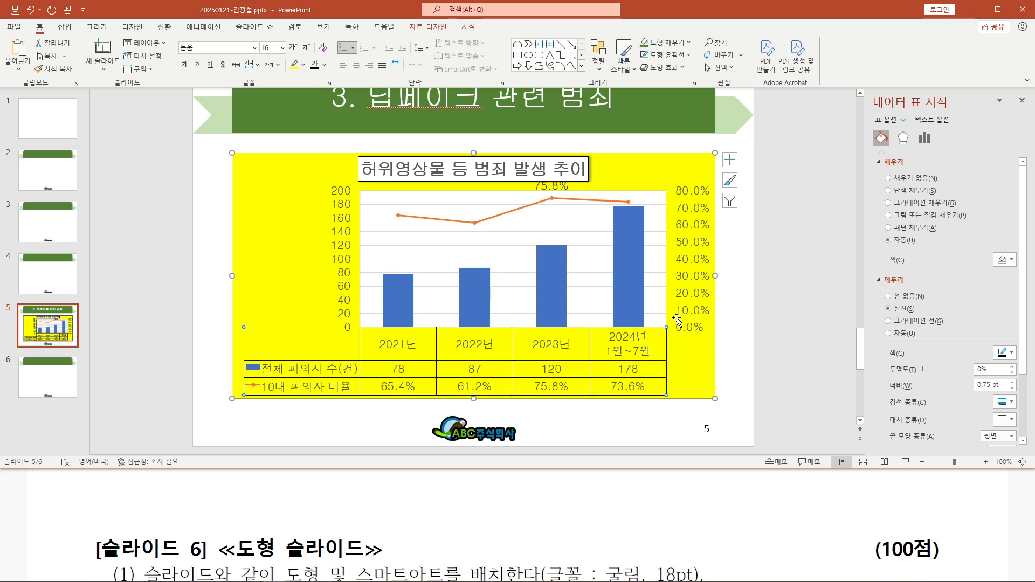
left_click(687, 250)
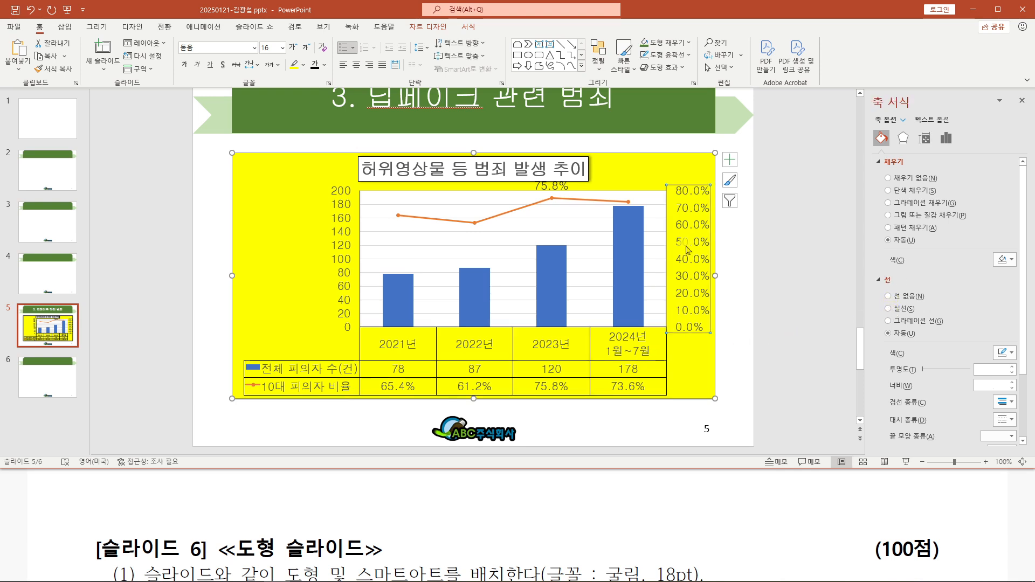
left_click(888, 308)
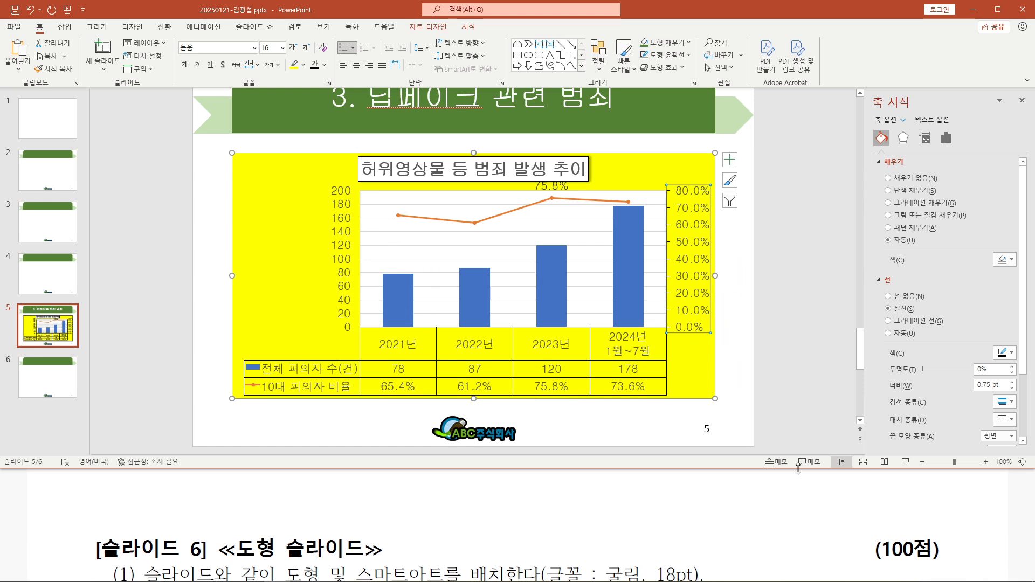
Compare the plot area with the exam sheet's sample and delete the chart's major horizontal gridlines.
left_click(808, 516)
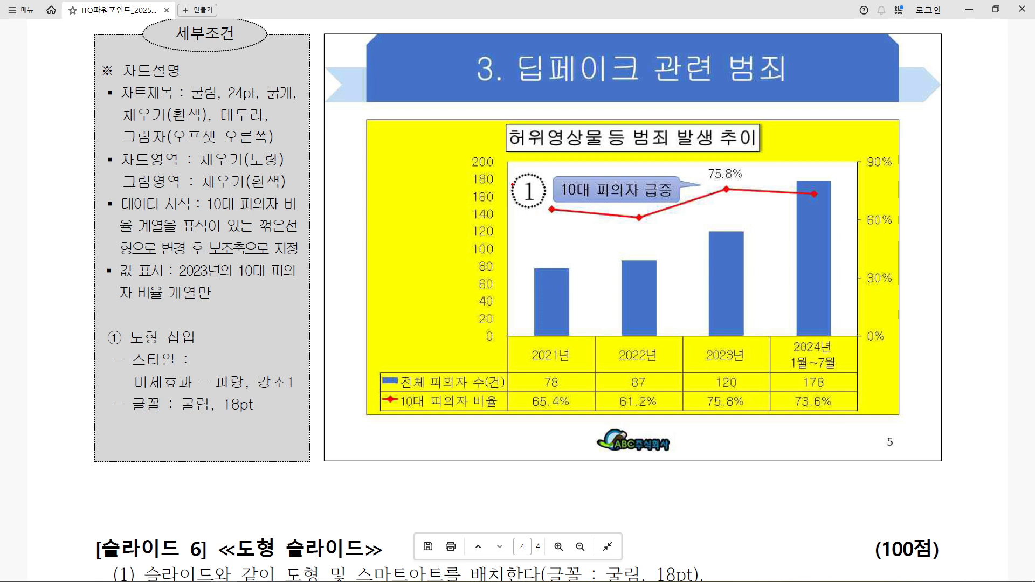
left_click_drag(512, 185, 606, 184)
left_click_drag(514, 221, 593, 219)
mouse_move(515, 248)
left_mouse_down()
mouse_move(599, 246)
mouse_move(550, 260)
left_mouse_up()
left_click_drag(553, 233, 595, 259)
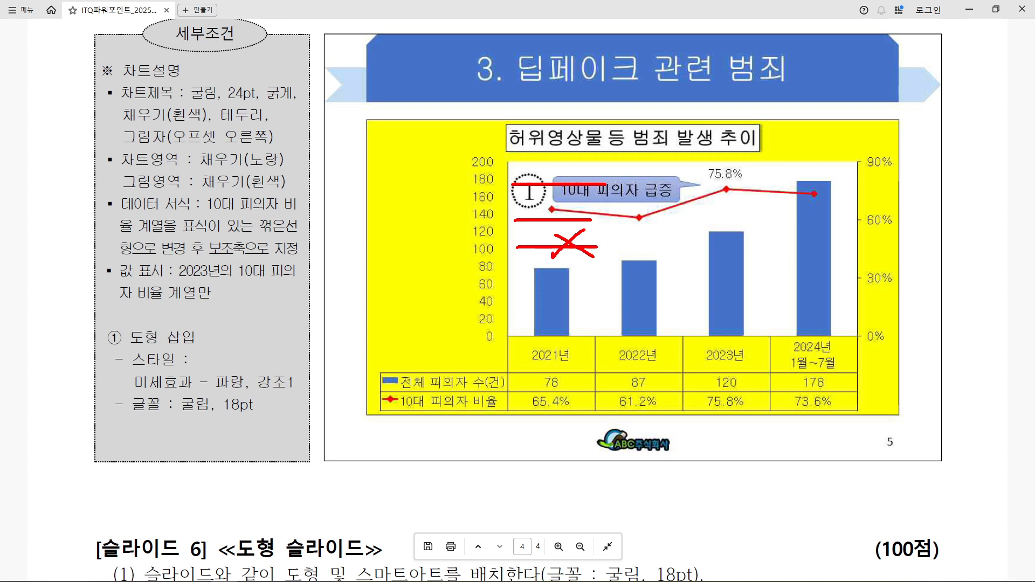
left_click(969, 9)
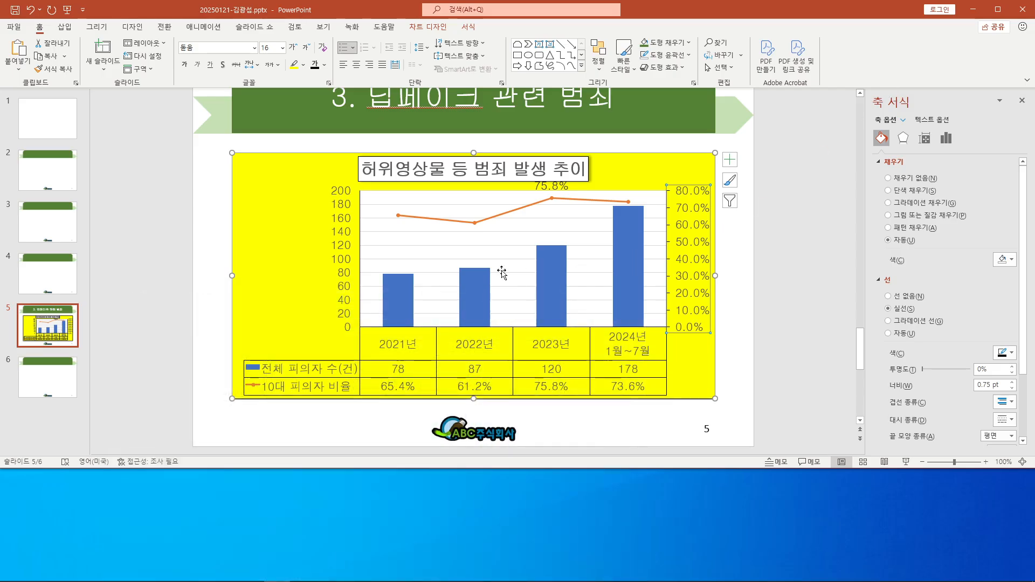
left_click(455, 235)
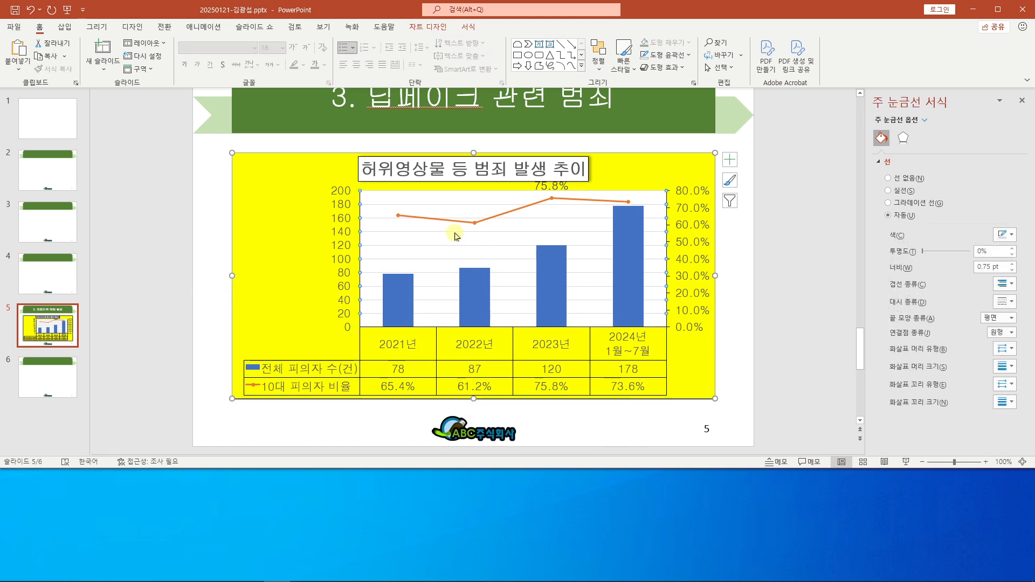
key("Escape")
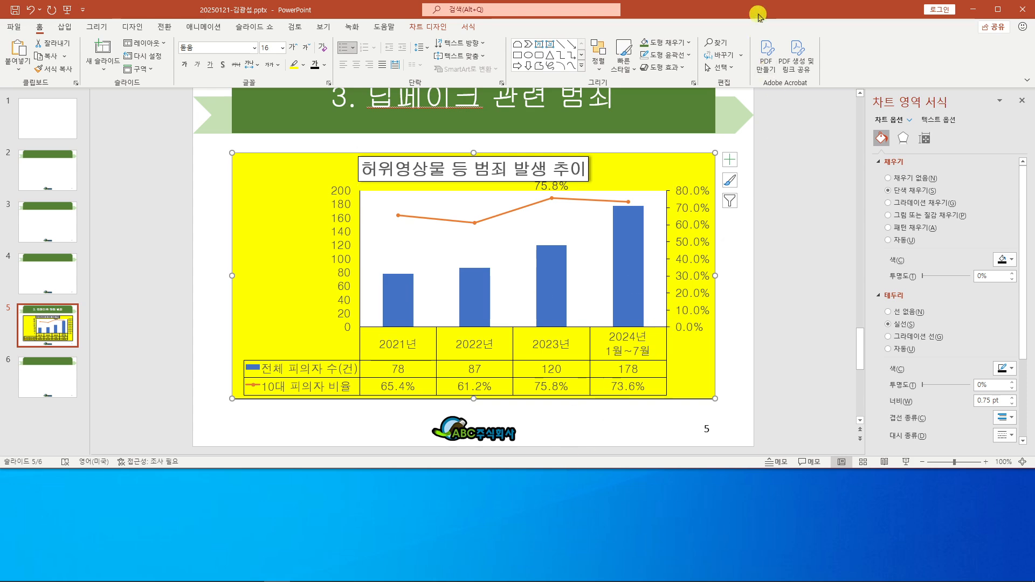
Arrange the exam PDF and the presentation side by side so the secondary axes of the sample and the slide's chart can be compared.
left_click_drag(758, 14, 1034, 243)
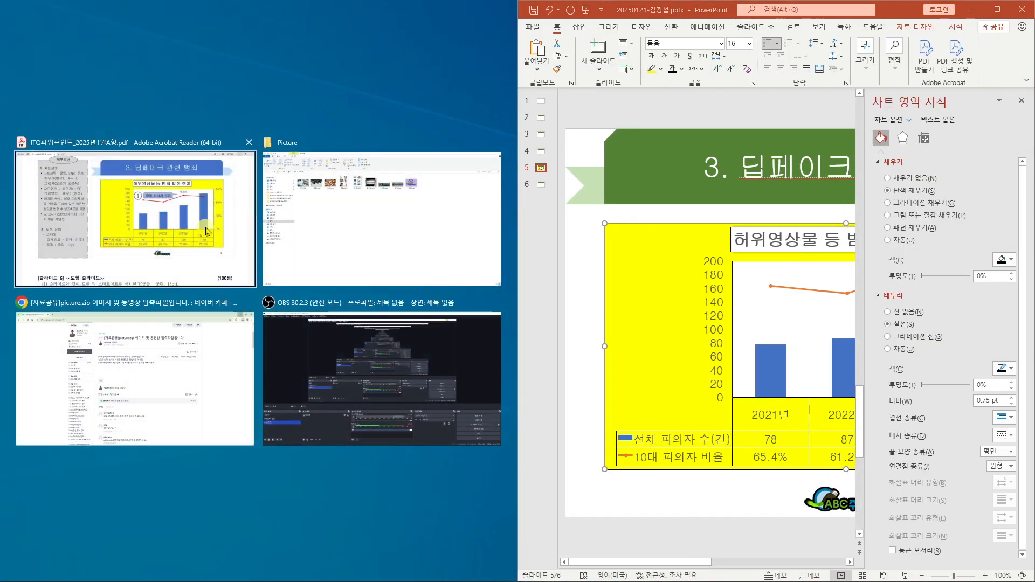
left_click(162, 210)
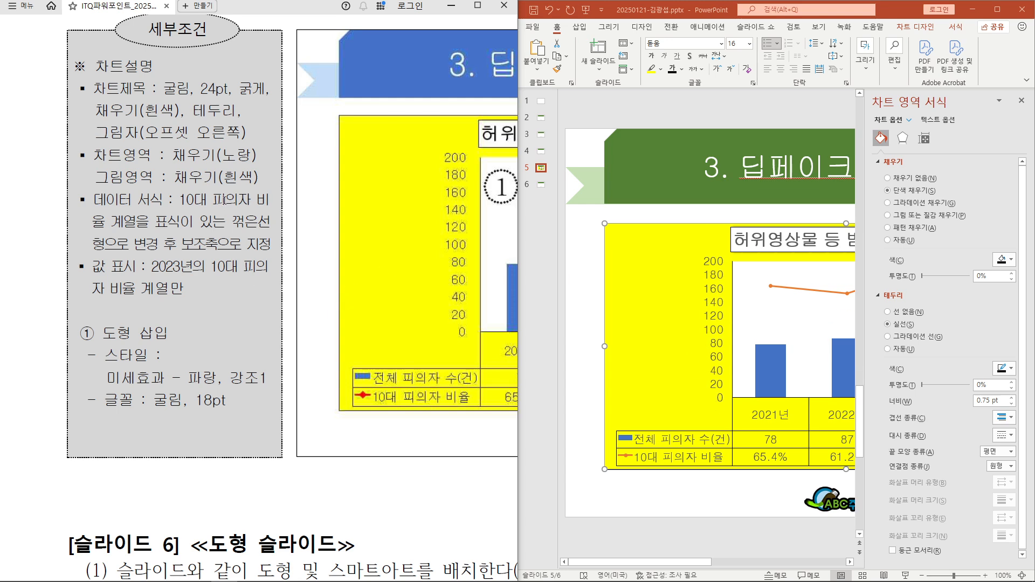
key("ctrl+h")
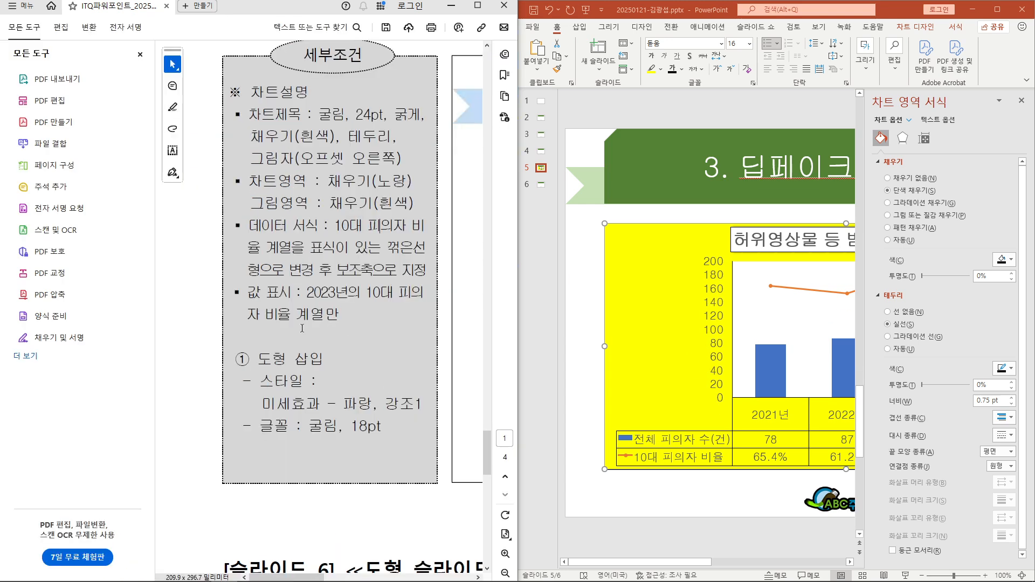
left_click(140, 54)
left_click_drag(245, 577, 455, 575)
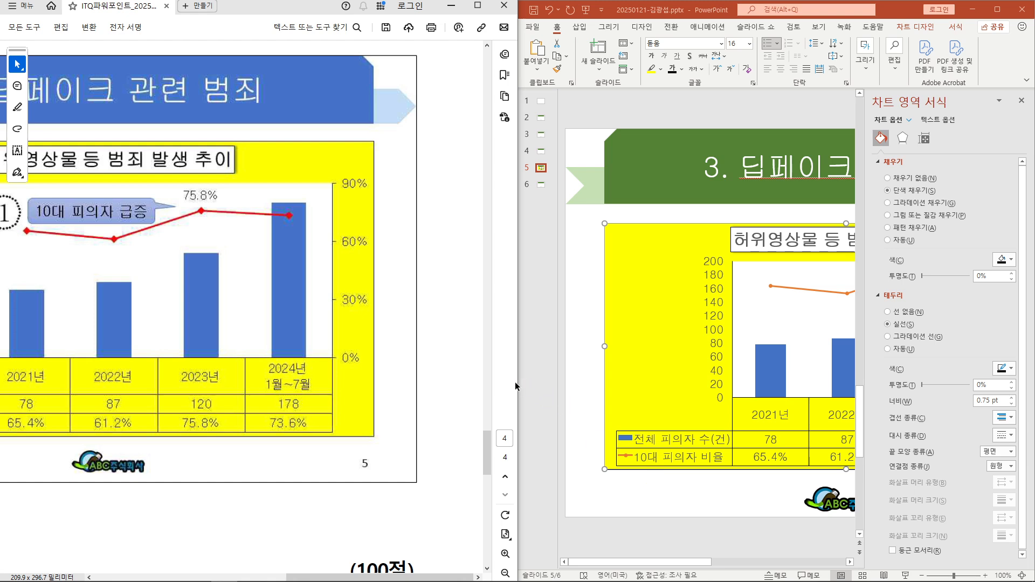
left_click(536, 377)
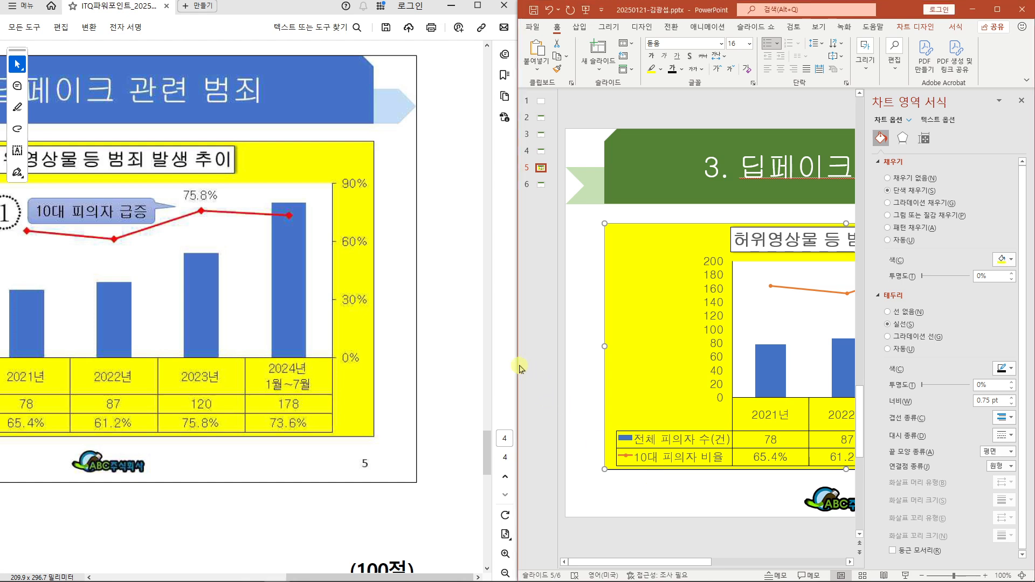
left_click_drag(517, 365, 398, 365)
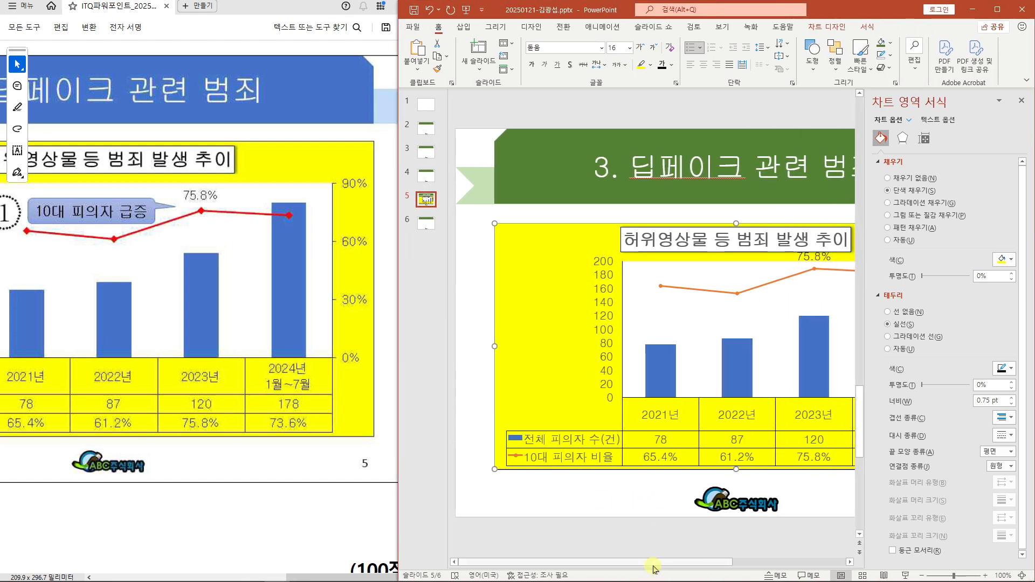
left_click_drag(654, 566, 819, 563)
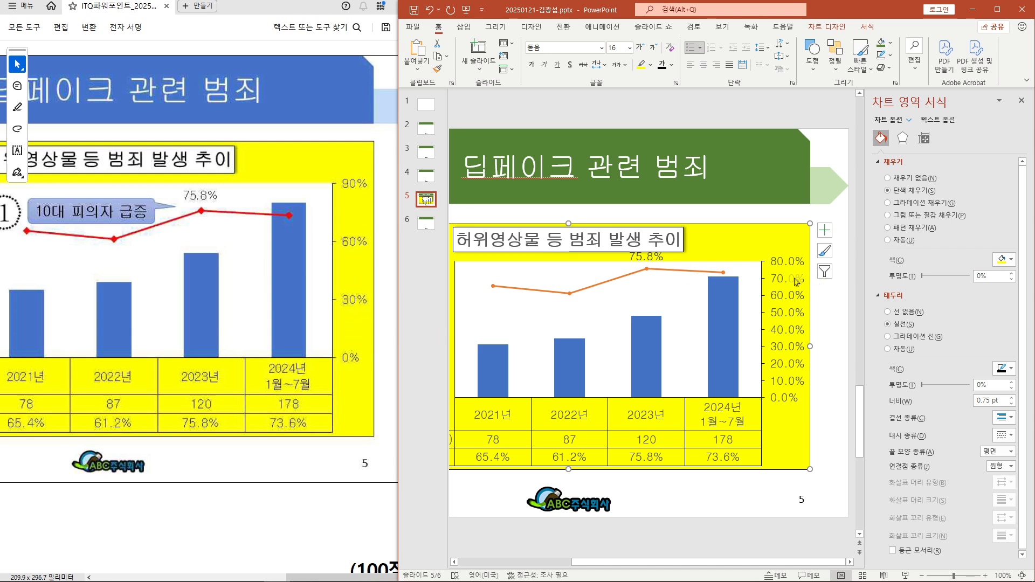
Open the axis options with the bounds and units of the chart's secondary vertical axis.
left_click(783, 313)
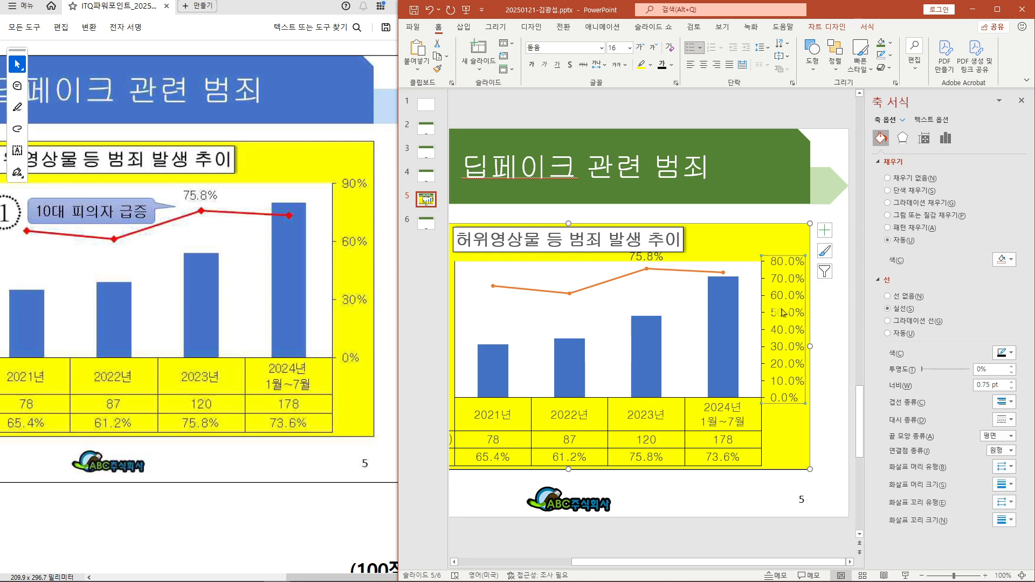
left_click(946, 140)
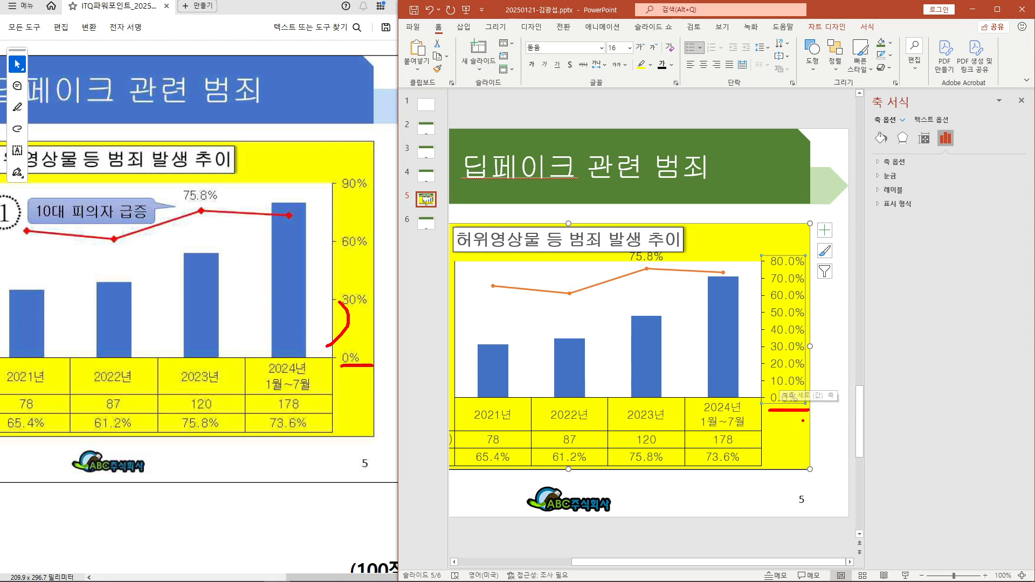
key("Escape")
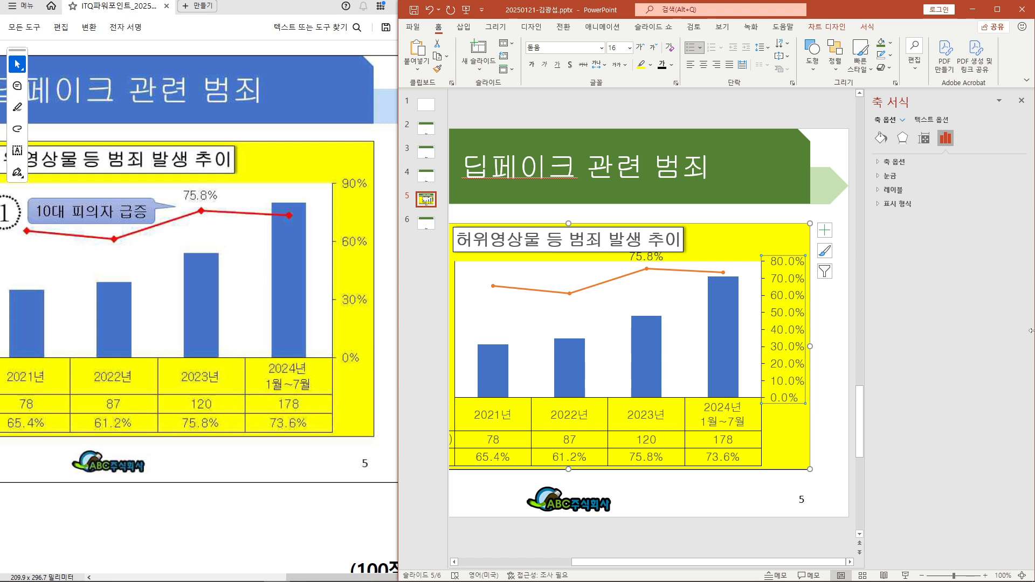
left_click(878, 162)
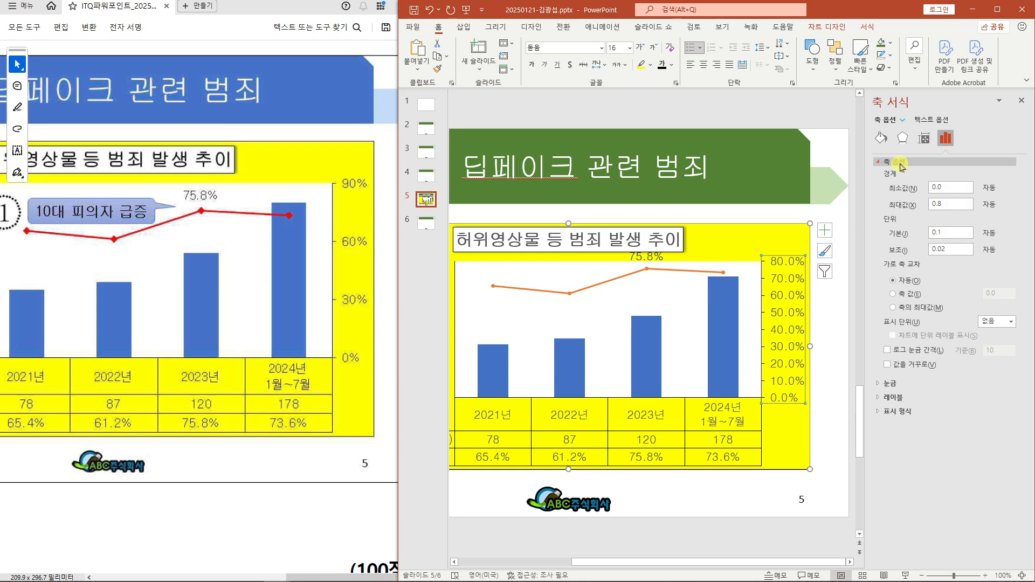
left_click_drag(865, 155, 918, 171)
left_click_drag(867, 210, 1001, 241)
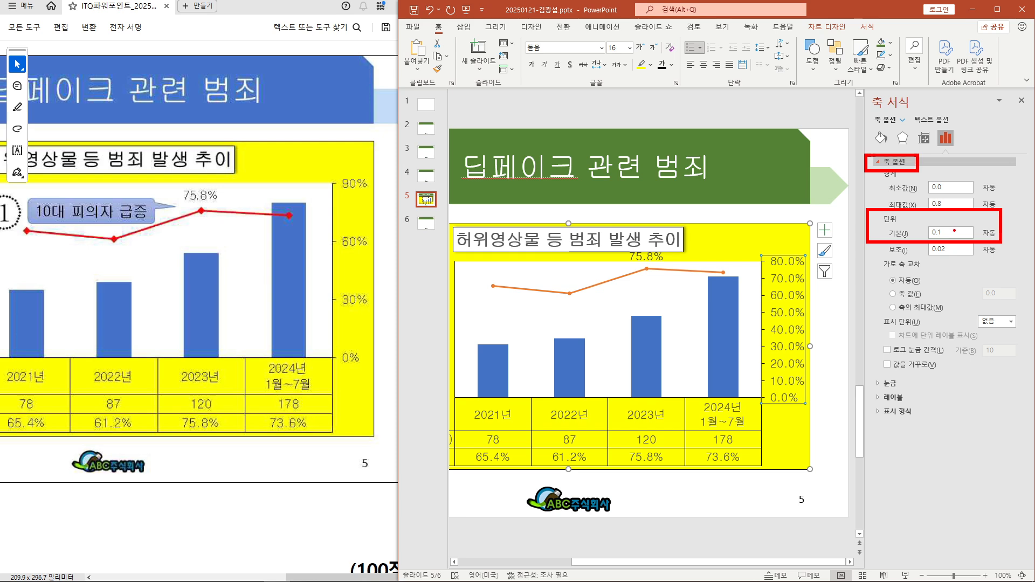
Set the major unit of the chart's secondary vertical axis to 0.3.
left_click(959, 236)
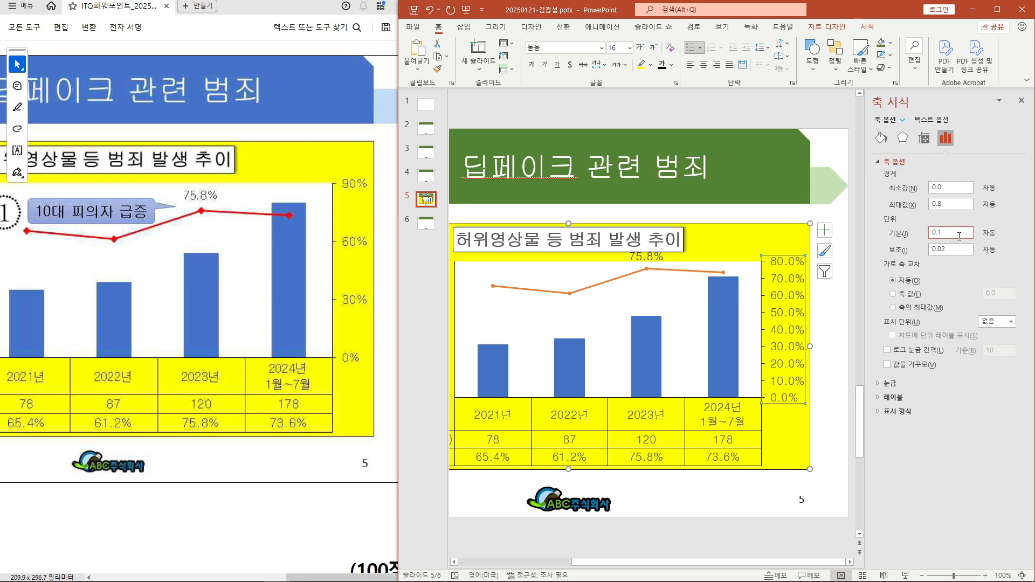
type("3")
key("Return")
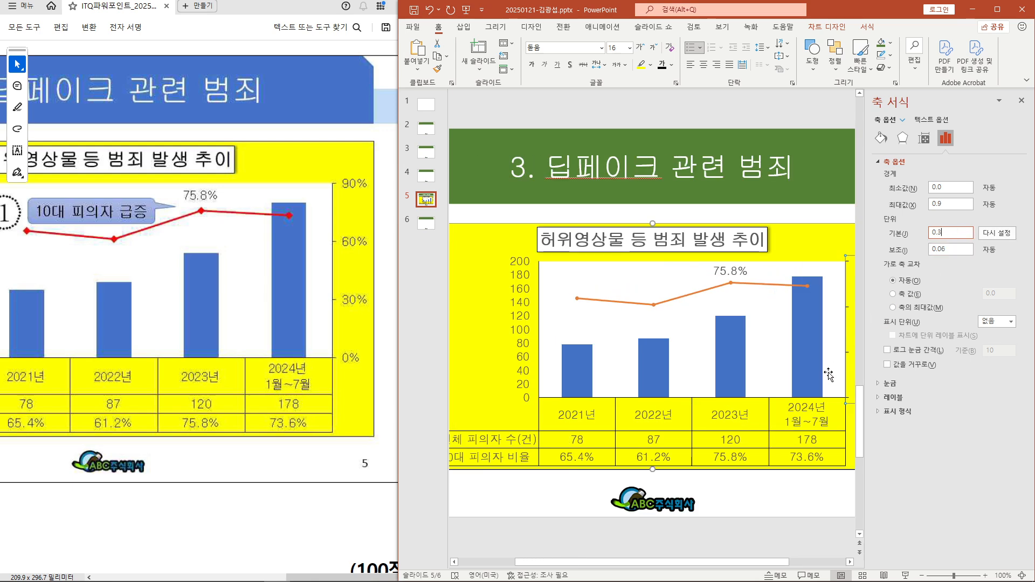
left_click_drag(735, 561, 791, 561)
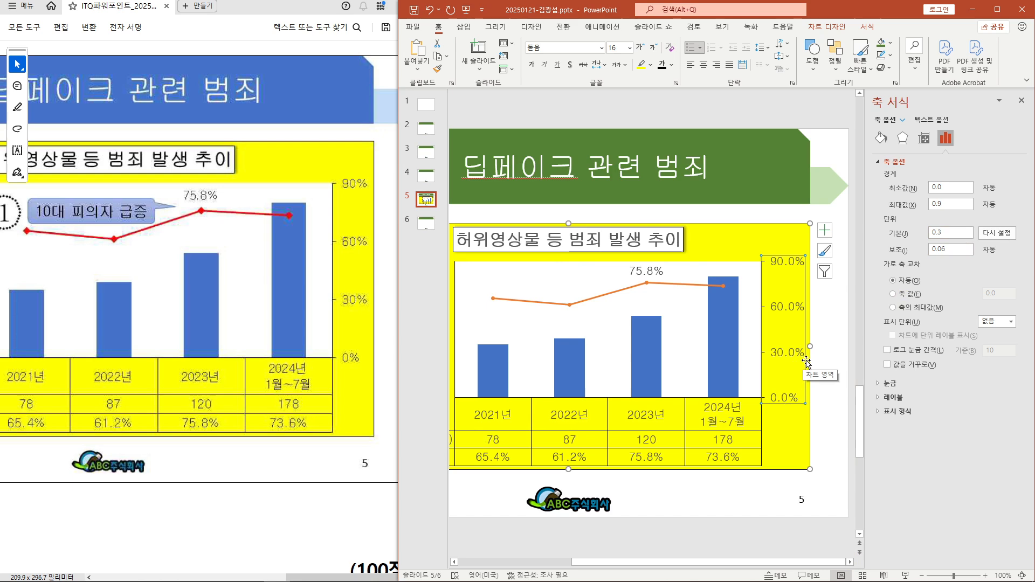
Set the secondary axis labels' percentage number format to 0 decimal places.
left_click(880, 412)
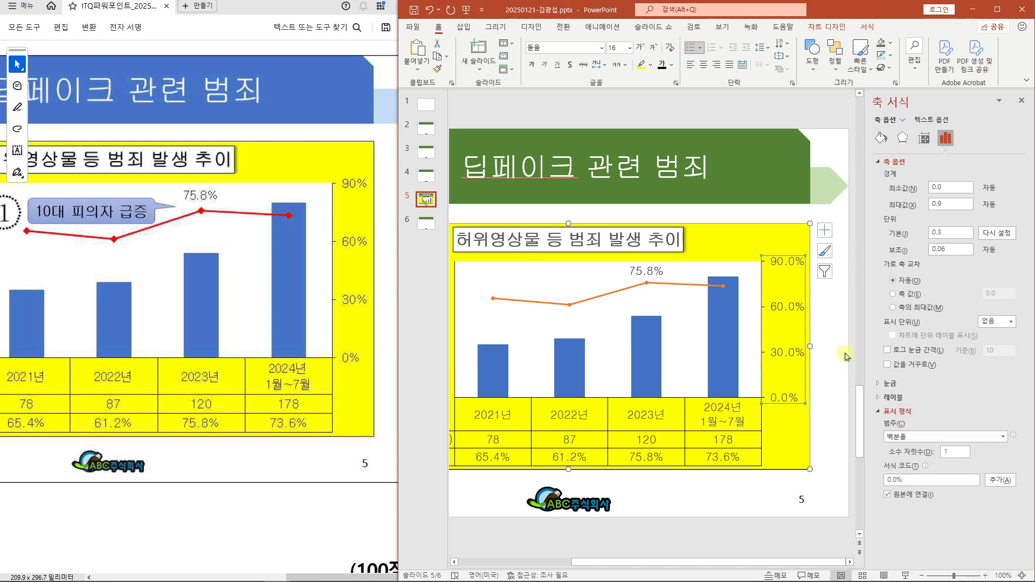
left_click(887, 161)
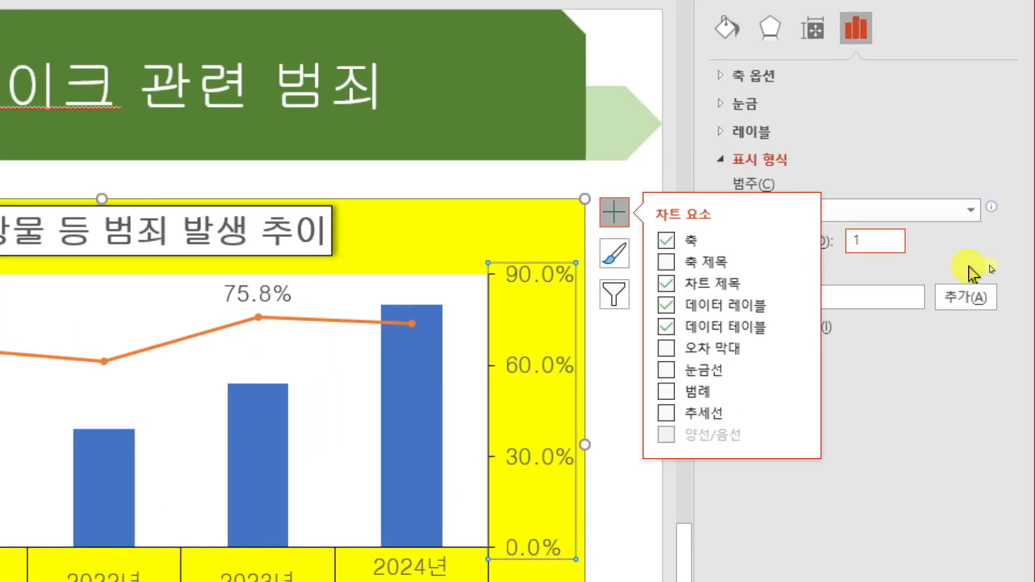
left_click(645, 496)
left_click(568, 371)
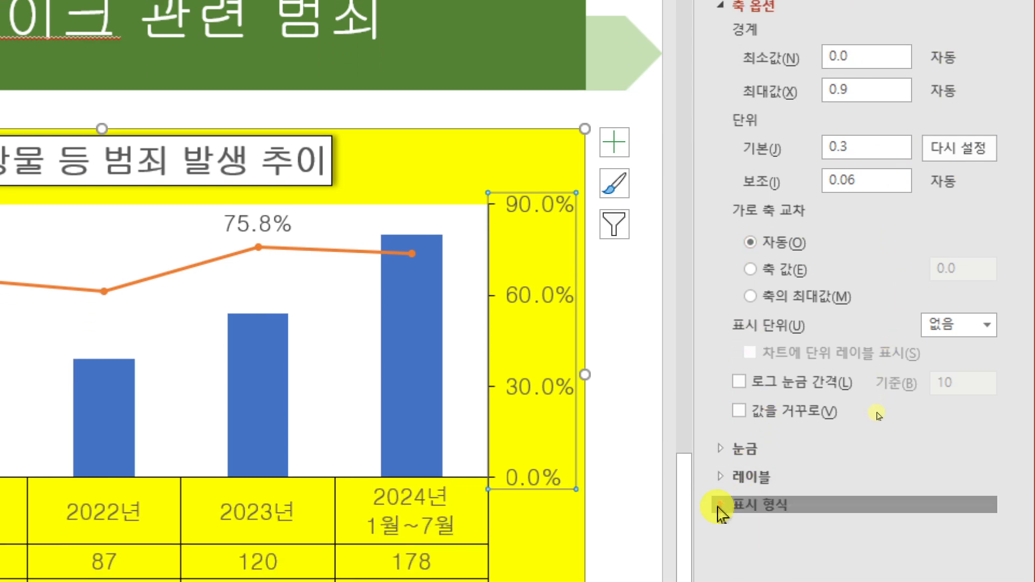
left_click(720, 512)
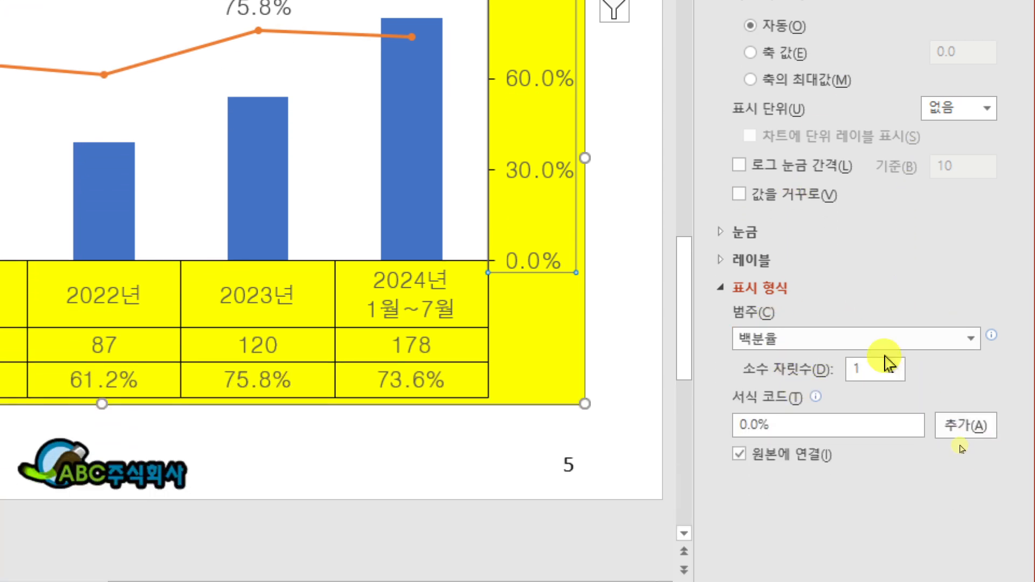
left_click(773, 477)
type("0")
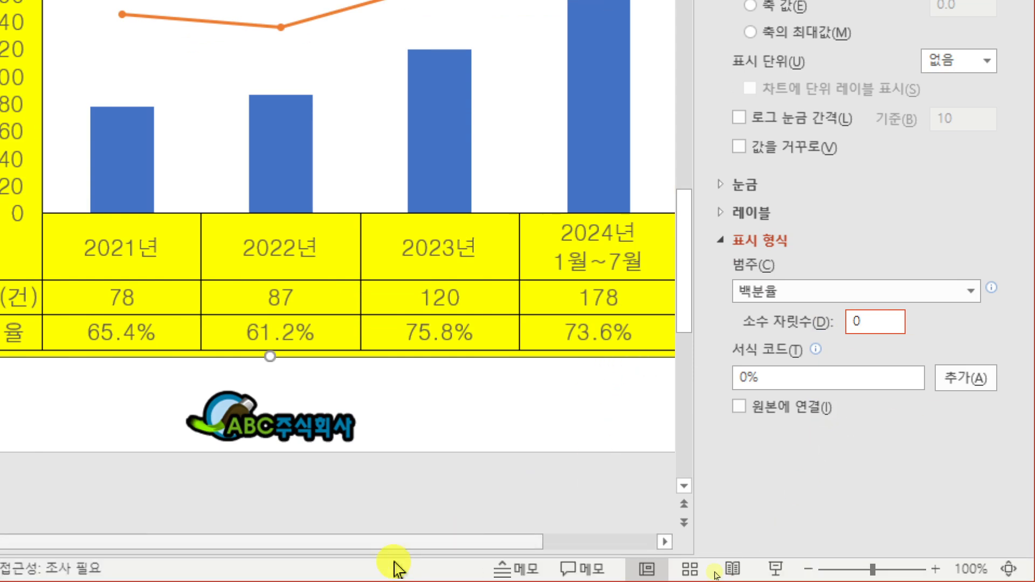
left_click_drag(399, 546, 598, 540)
scroll(627, 221, "up", 3)
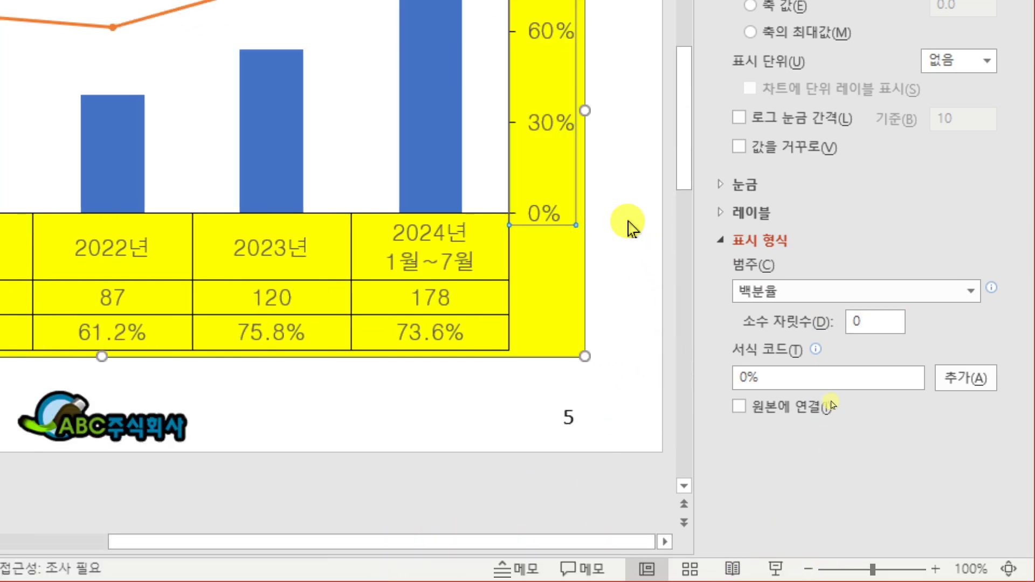
scroll(575, 411, "down", 3)
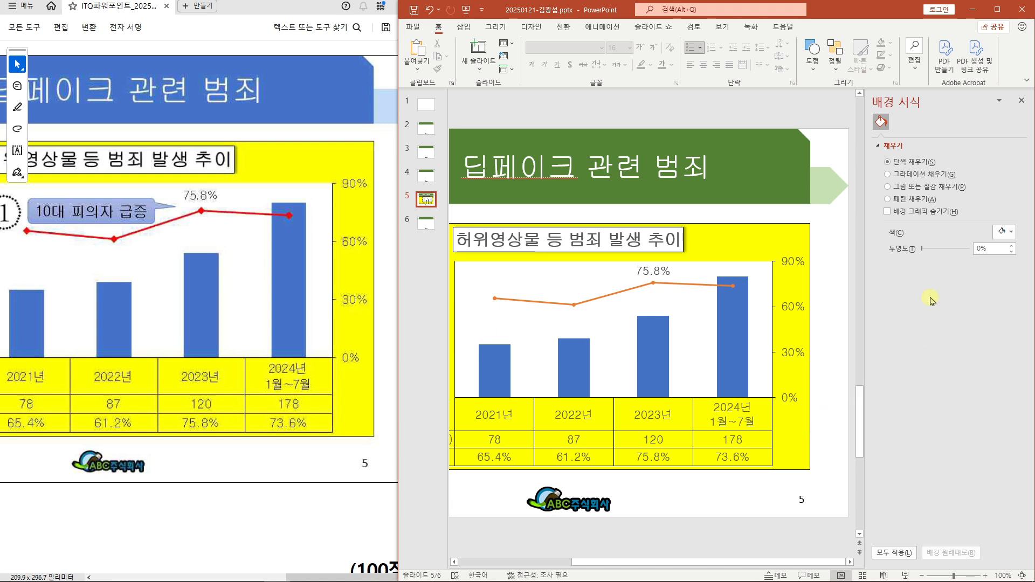
left_click(809, 309)
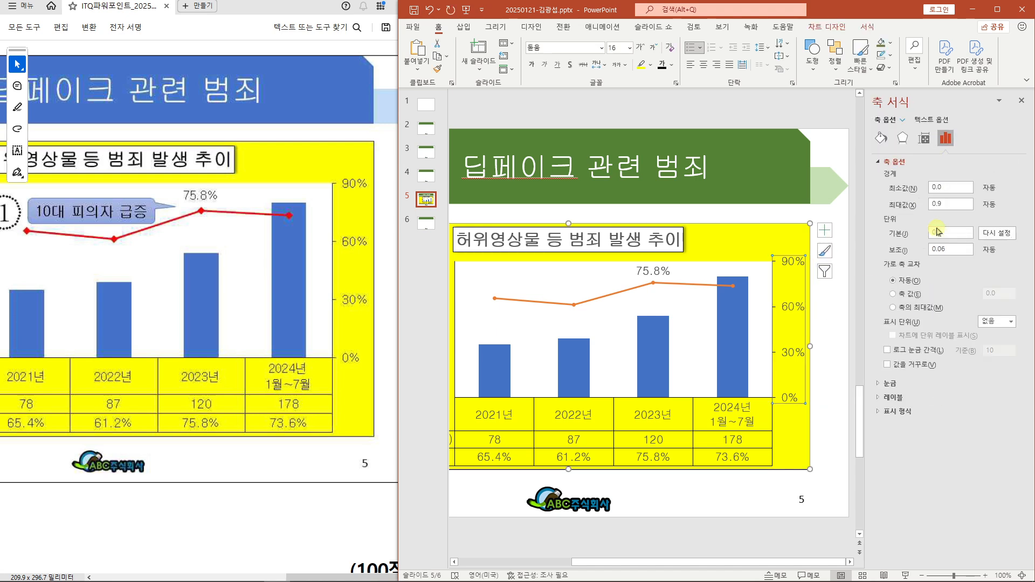
left_click(887, 161)
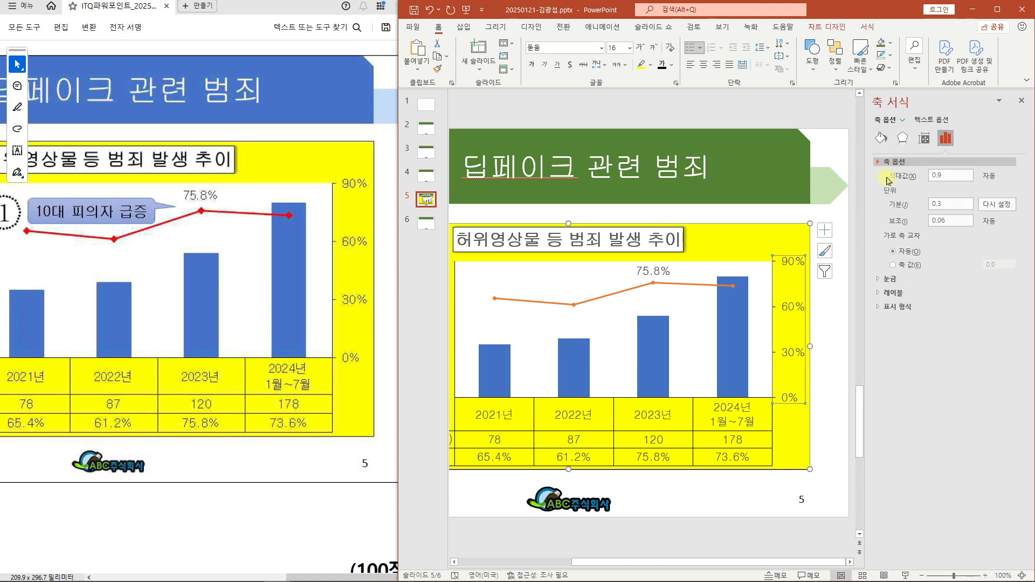
left_click(895, 204)
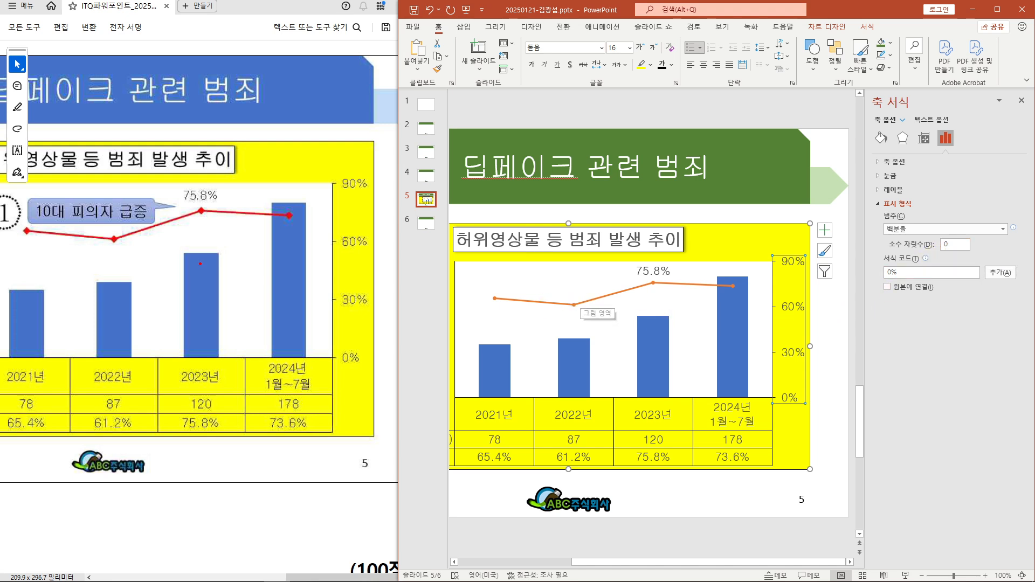
left_click_drag(114, 252, 127, 237)
left_click_drag(199, 199, 197, 219)
left_click_drag(278, 224, 309, 221)
Change the line series' markers to the built-in diamond shape.
left_click(586, 303)
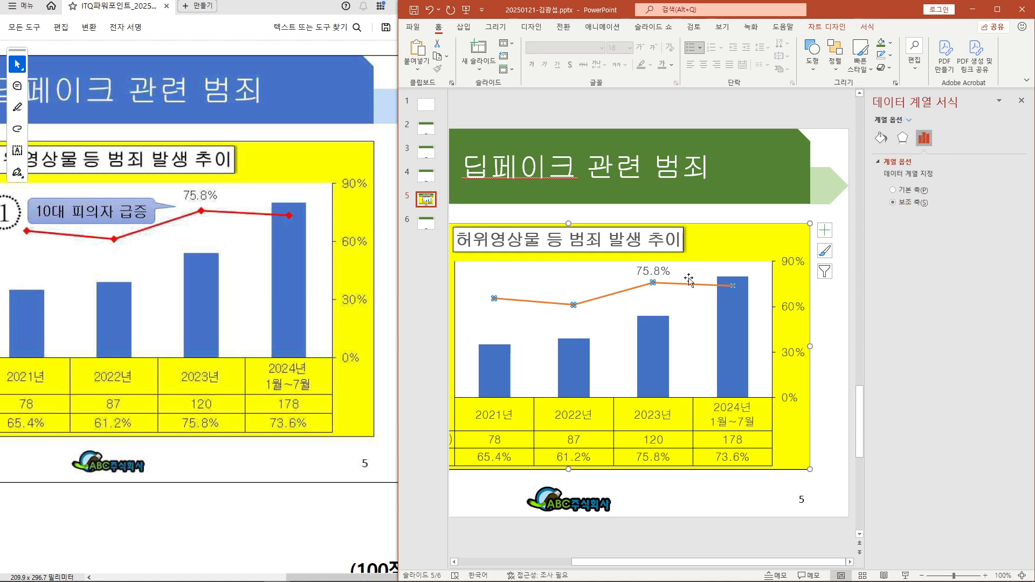
left_click(880, 138)
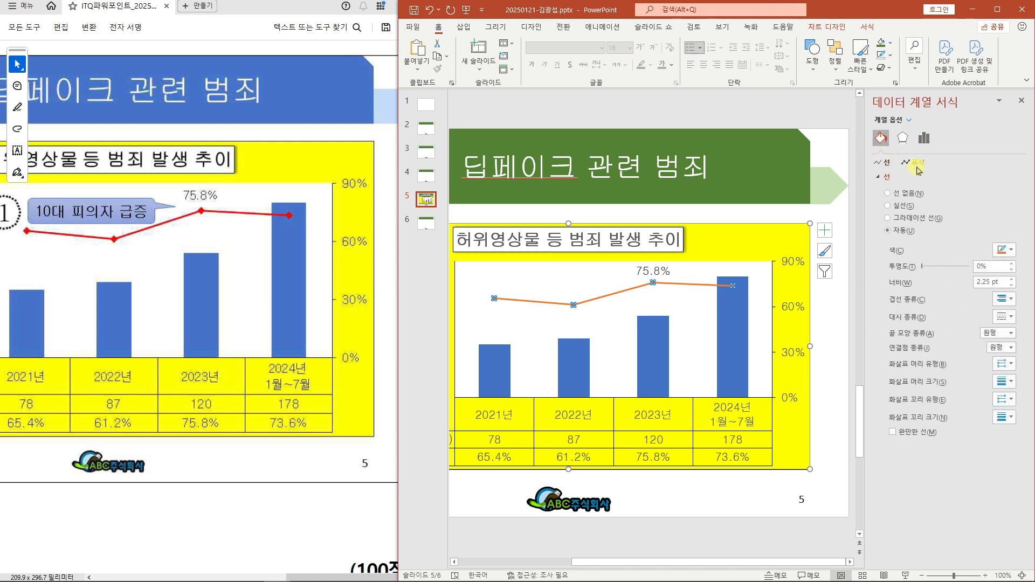
left_click(917, 163)
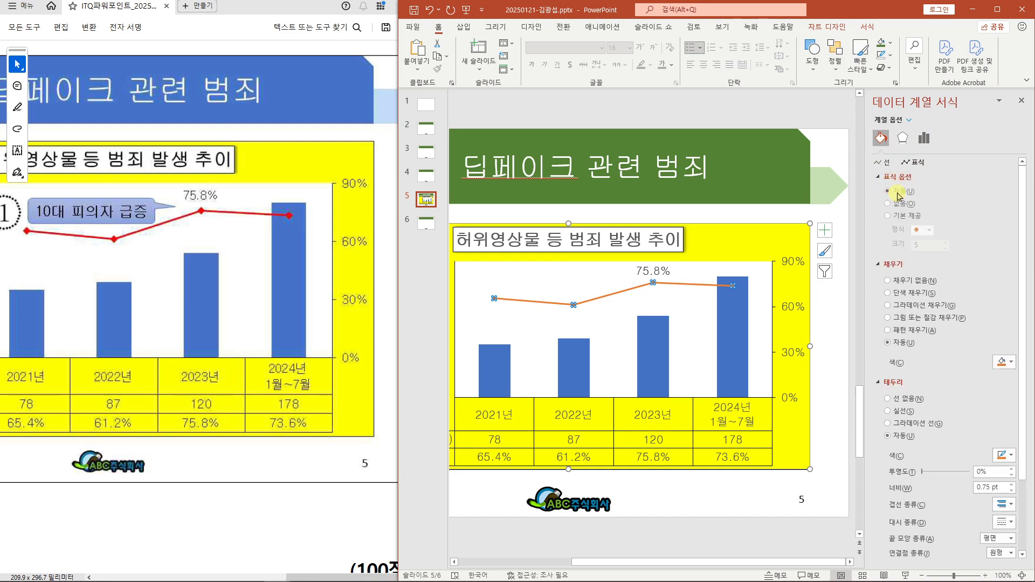
key("ctrl+4")
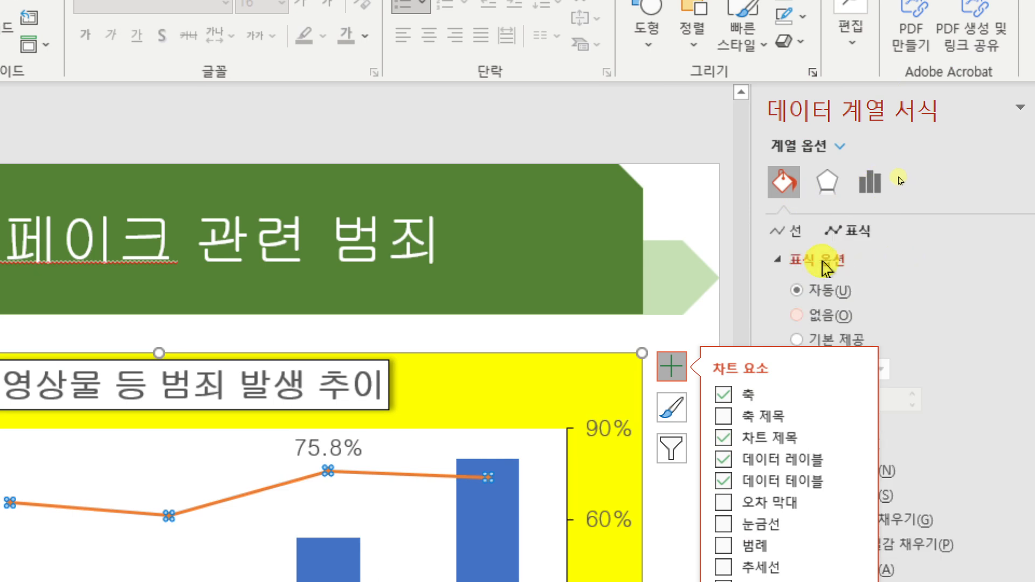
left_click(799, 339)
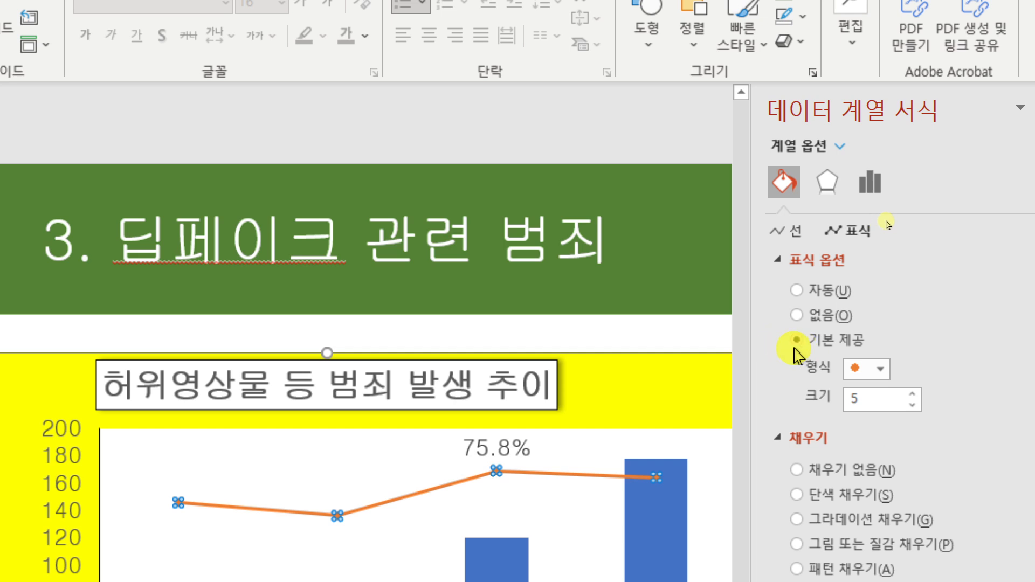
left_click(879, 374)
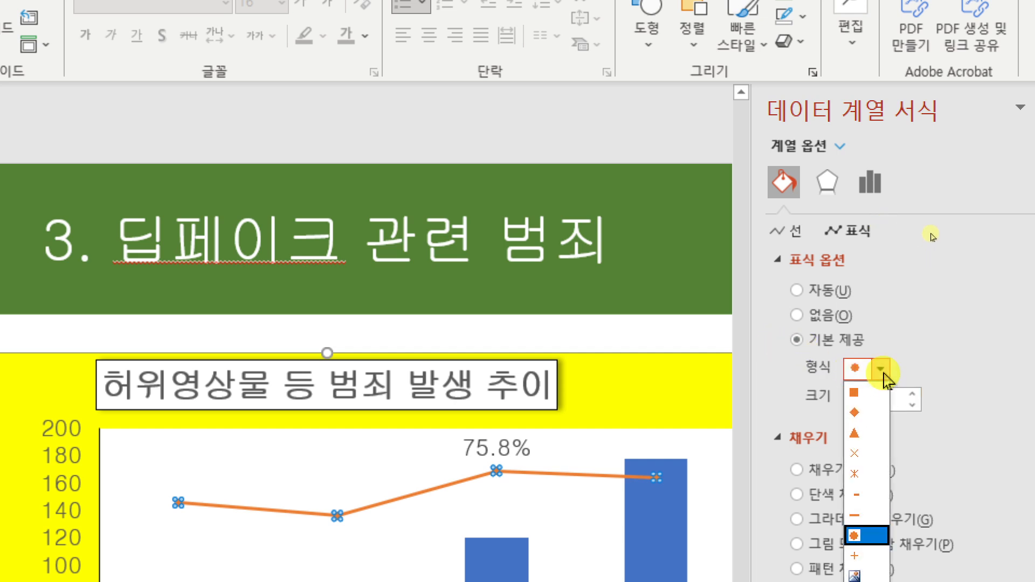
left_click(854, 412)
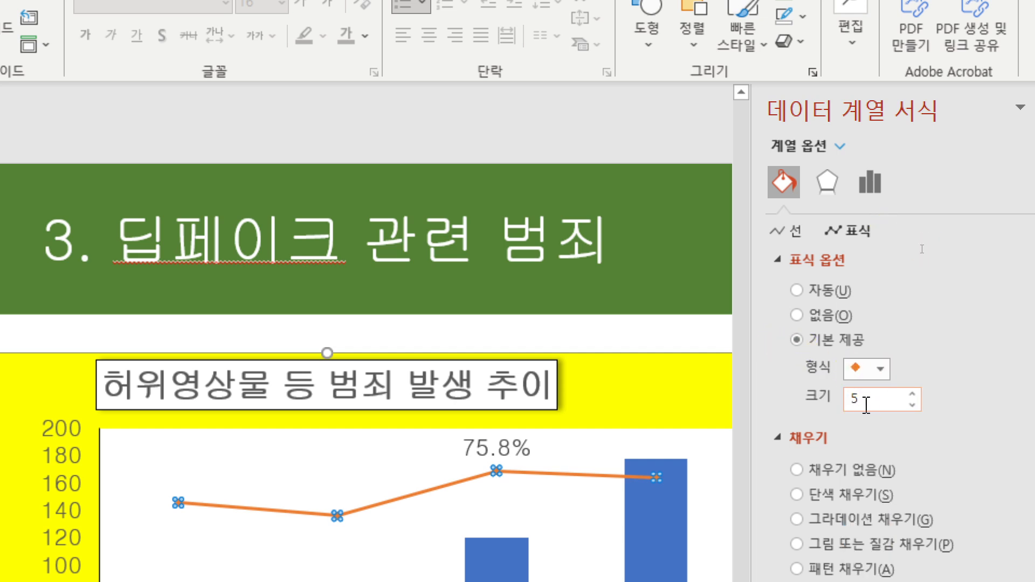
Set the line series' diamond marker size to 12 and deselect the chart.
left_click_drag(862, 398, 812, 399)
type("12")
key("Return")
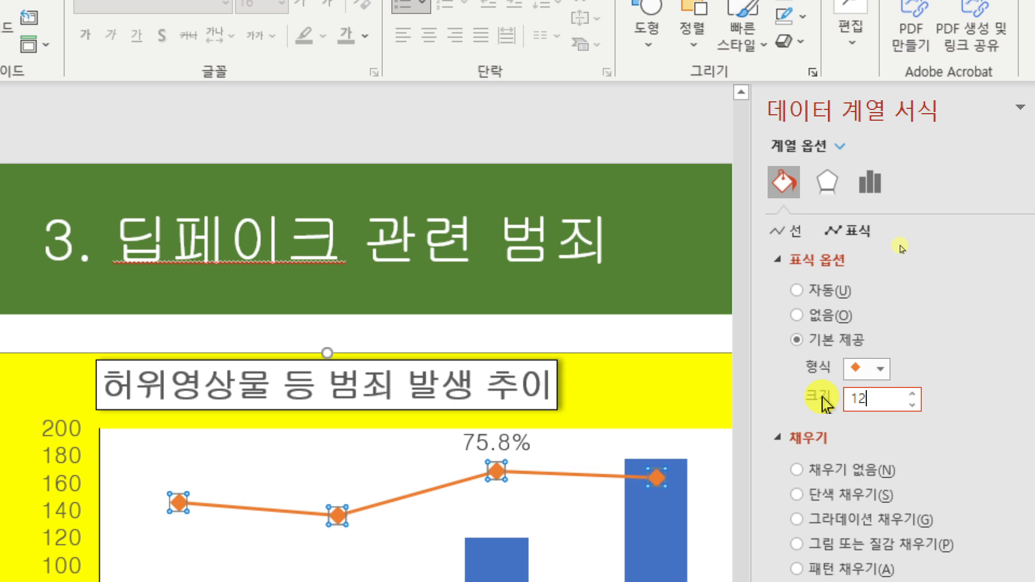
left_click(872, 399)
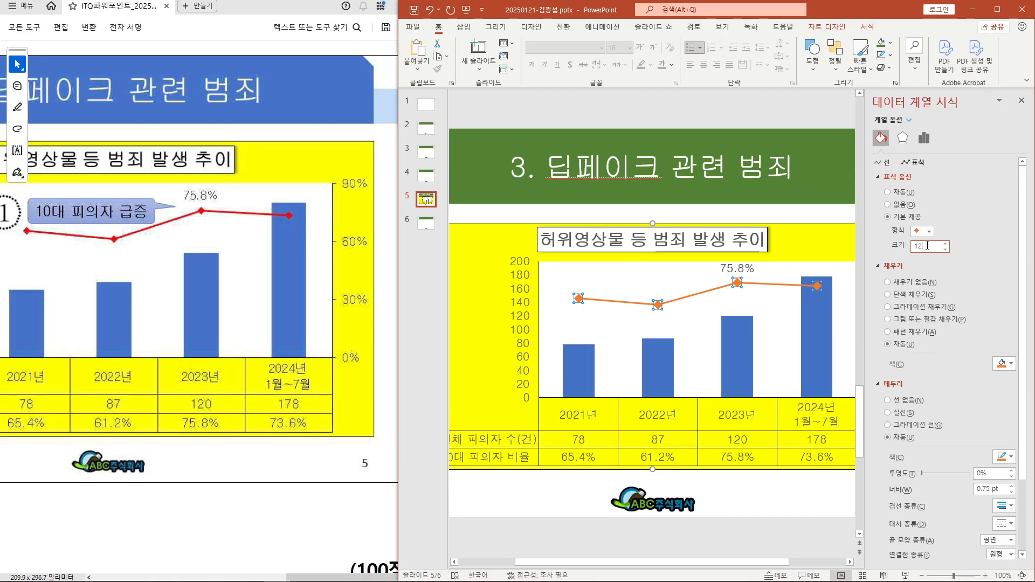
left_click(538, 498)
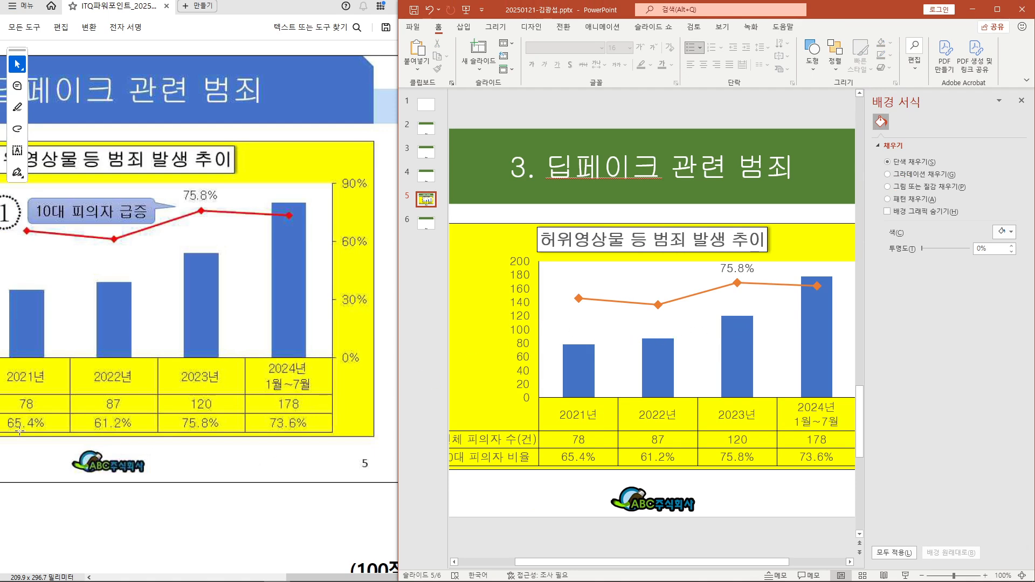
Insert a rounded-rectangle speech bubble about 5.85 cm wide and 1.09 cm high in the upper plot area, before the 75.8% label.
left_click_drag(309, 576, 124, 551)
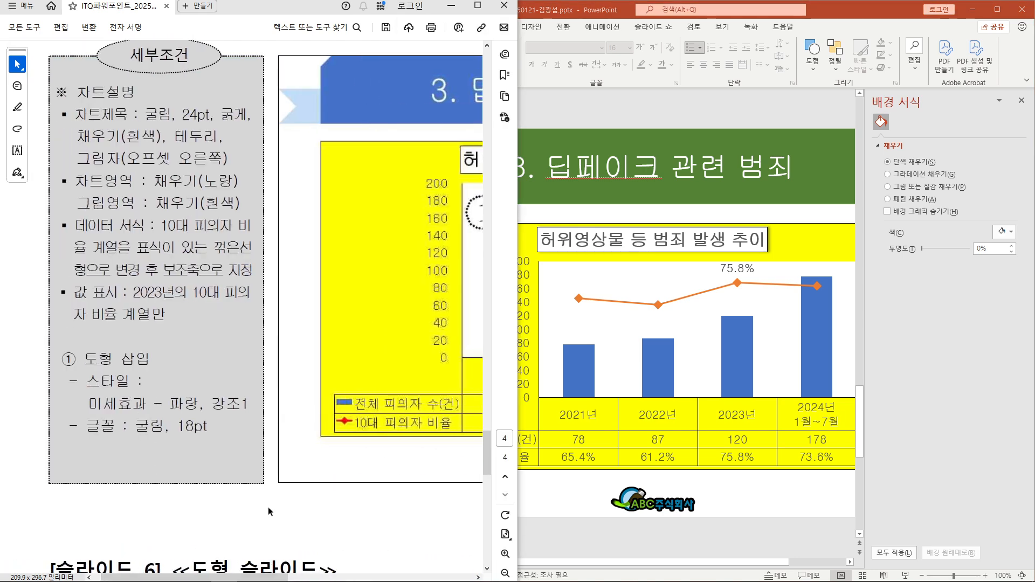
left_click_drag(257, 578, 269, 578)
left_click_drag(372, 575, 389, 576)
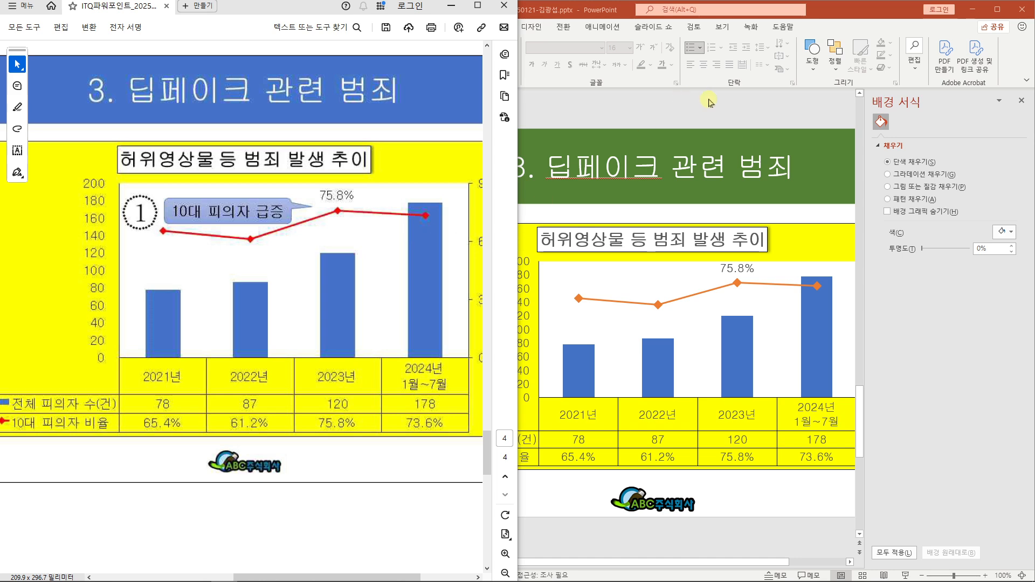
left_click(1022, 101)
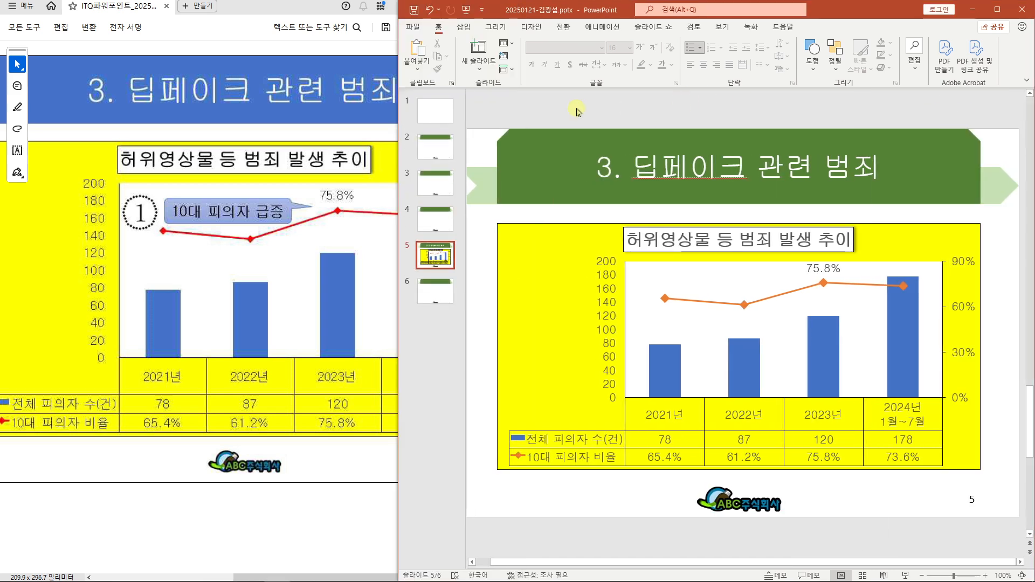
left_click(464, 27)
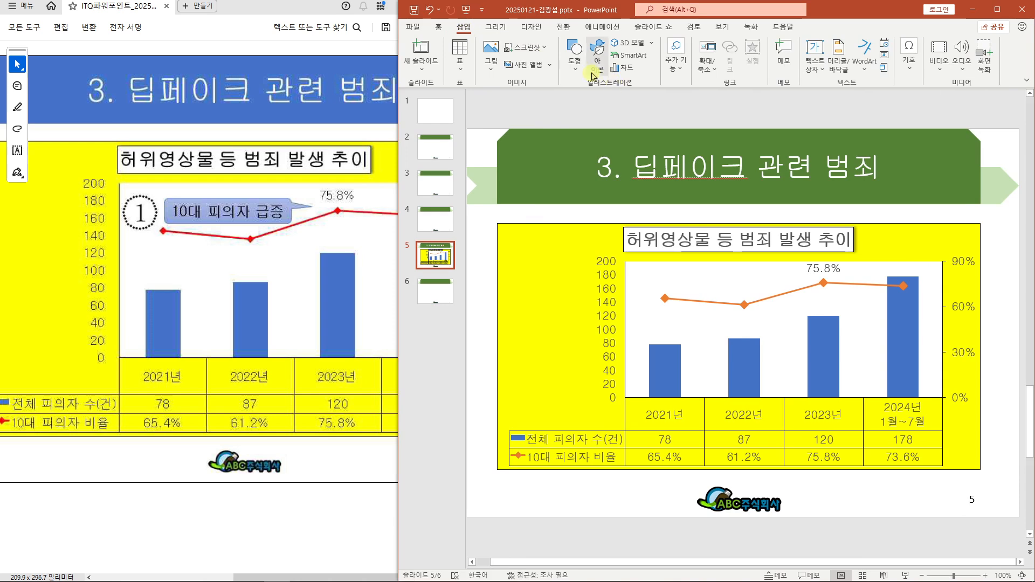
left_click(575, 56)
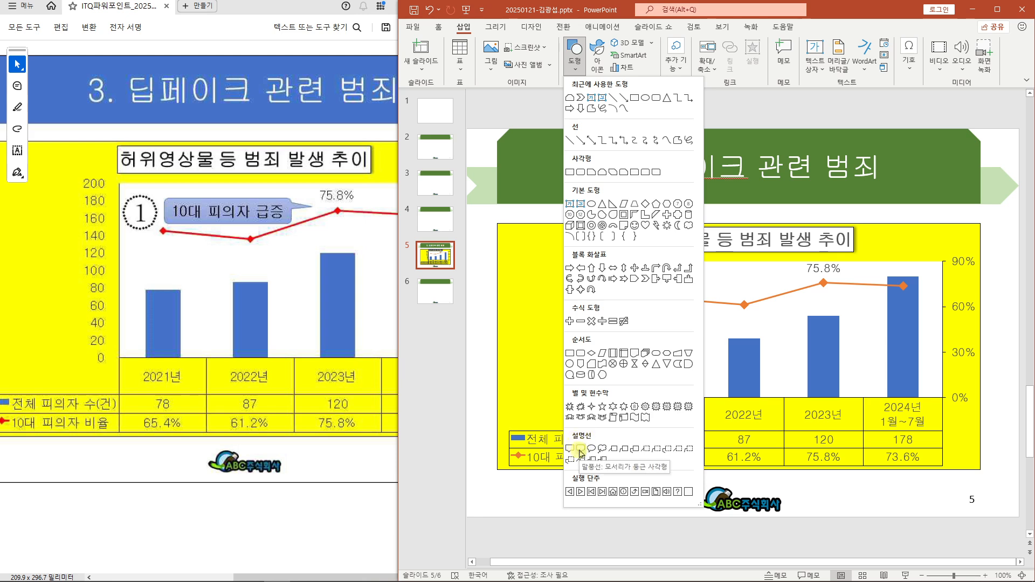
left_click(579, 450)
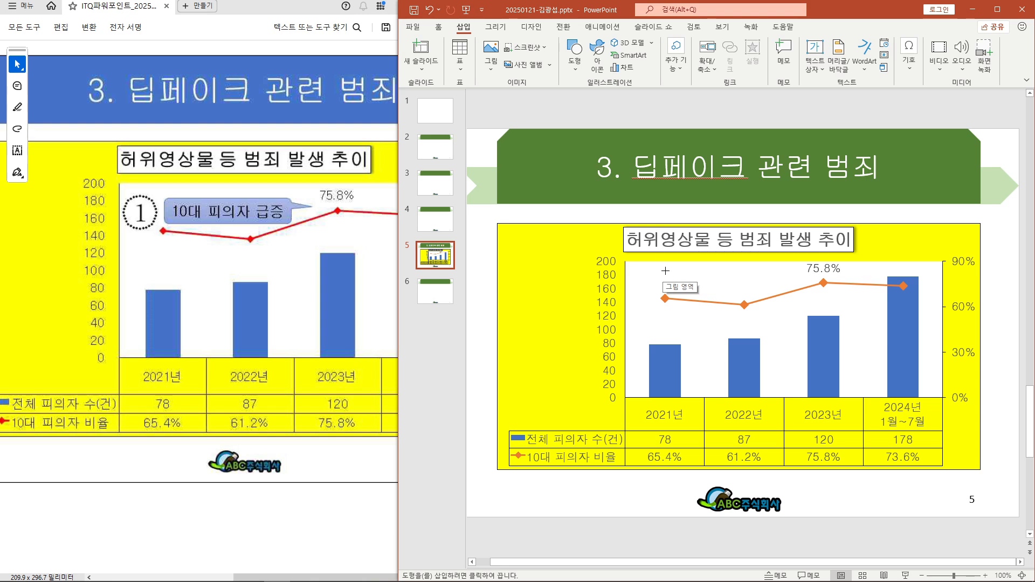
left_click_drag(666, 269, 785, 291)
Enter the text "10대 피의자 급증" in the speech bubble.
type("10")
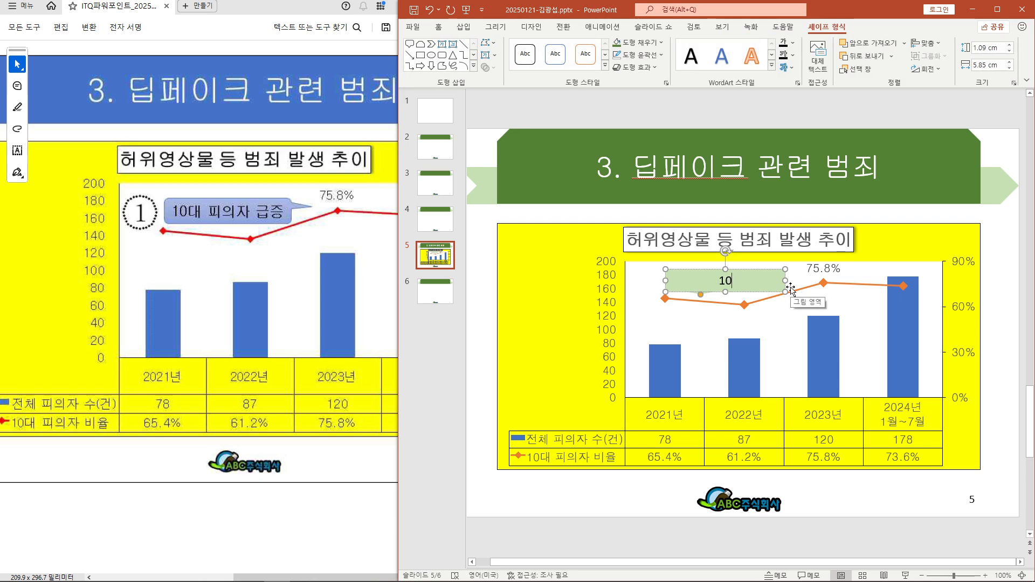
key("Hangul")
type("대 피의자")
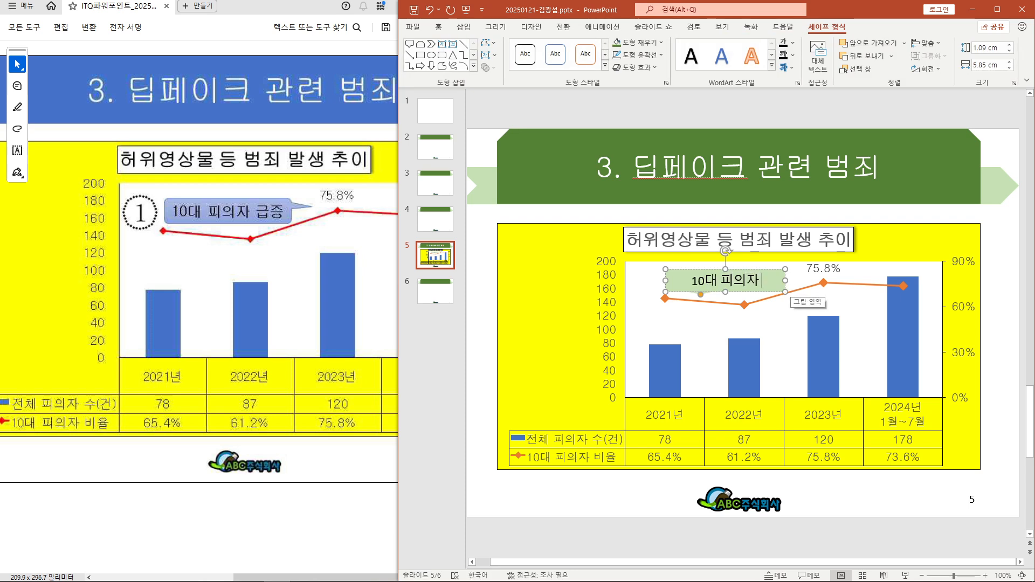
type(" 급증")
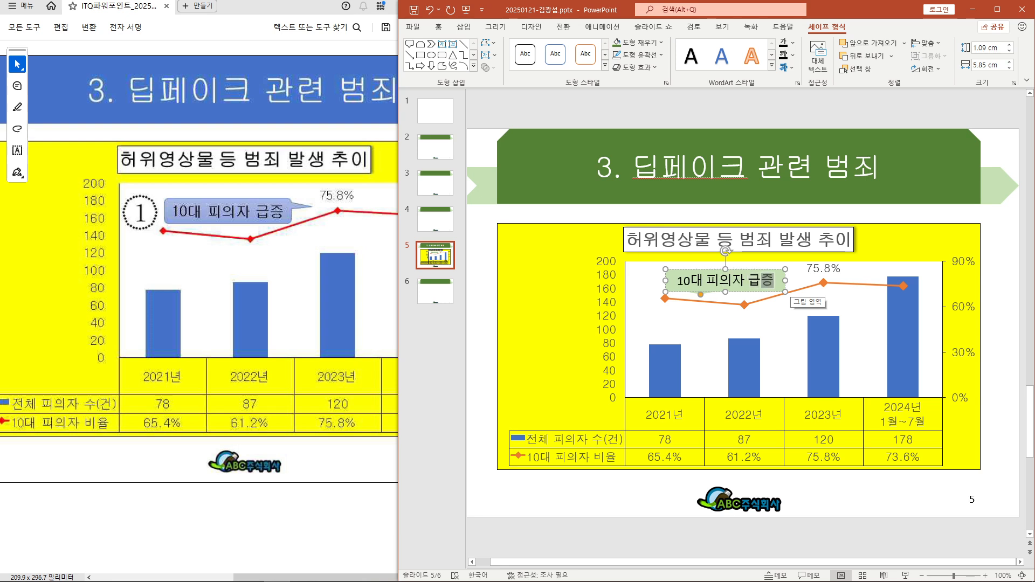
Check the shape requirements in the exam PDF and apply the Subtle Effect - Blue, Accent 1 style to the speech bubble.
left_click(761, 270)
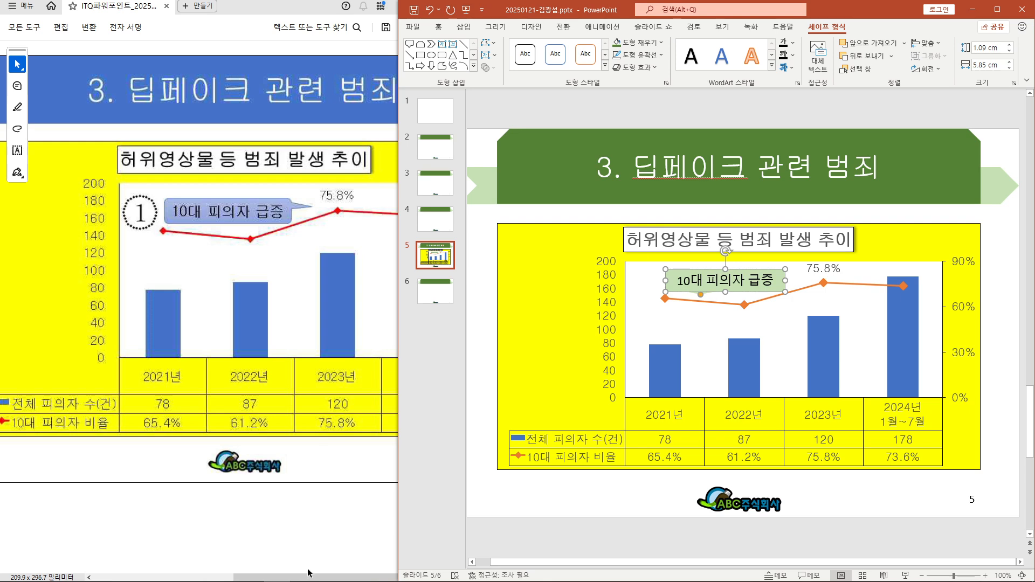
left_click_drag(308, 576, 208, 569)
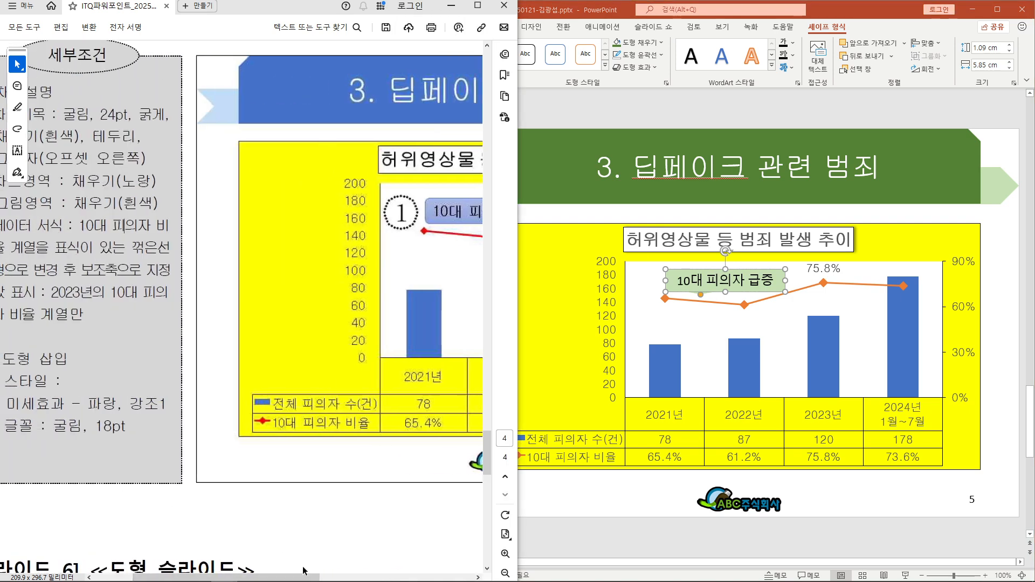
left_click_drag(304, 576, 269, 577)
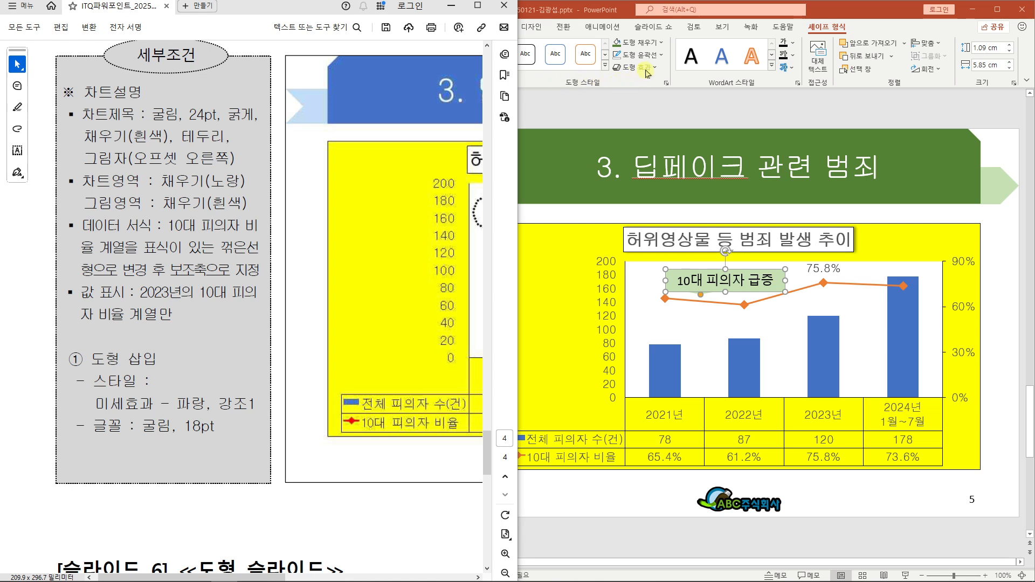
left_click(840, 8)
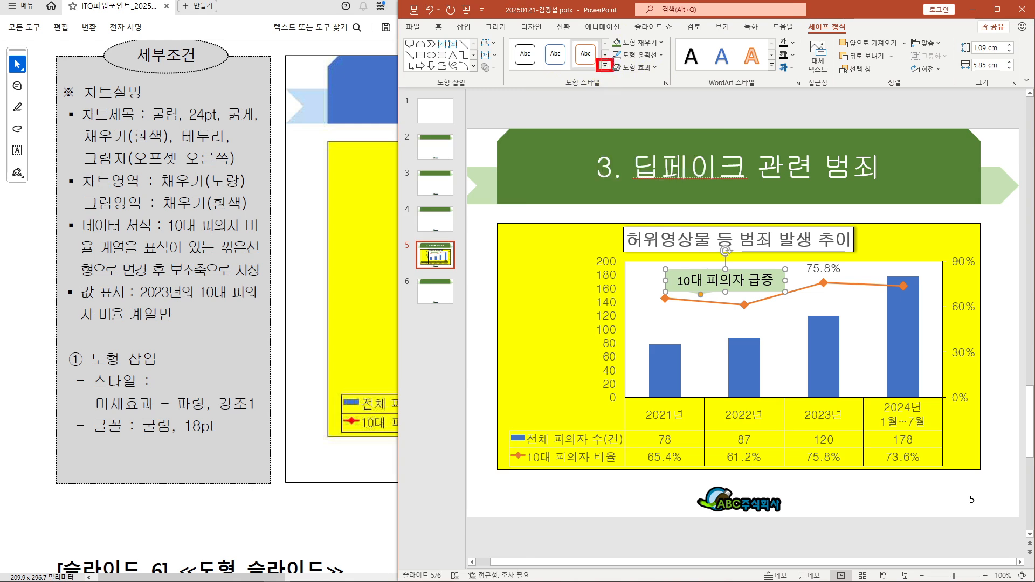
left_click(605, 65)
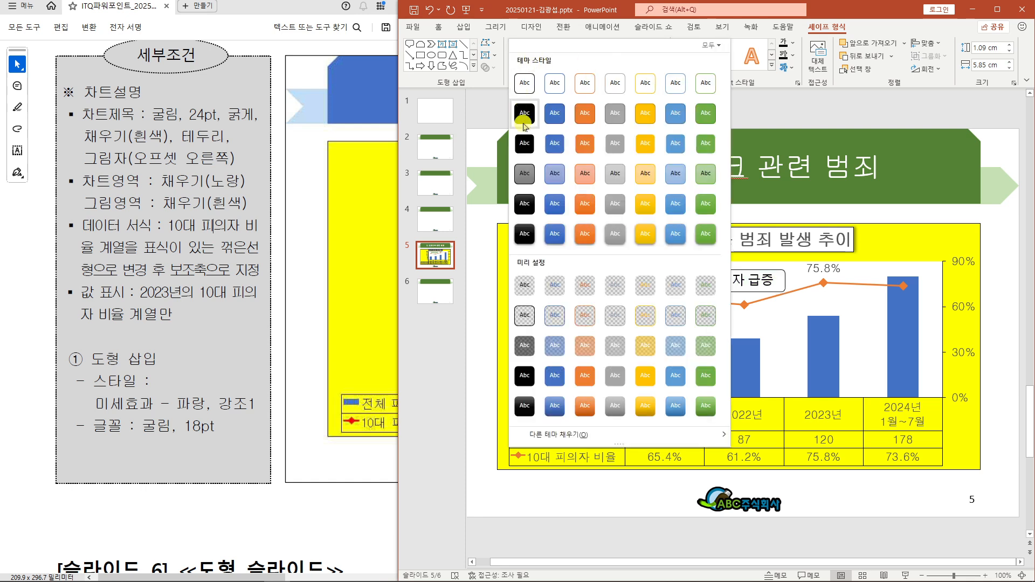
left_click(556, 175)
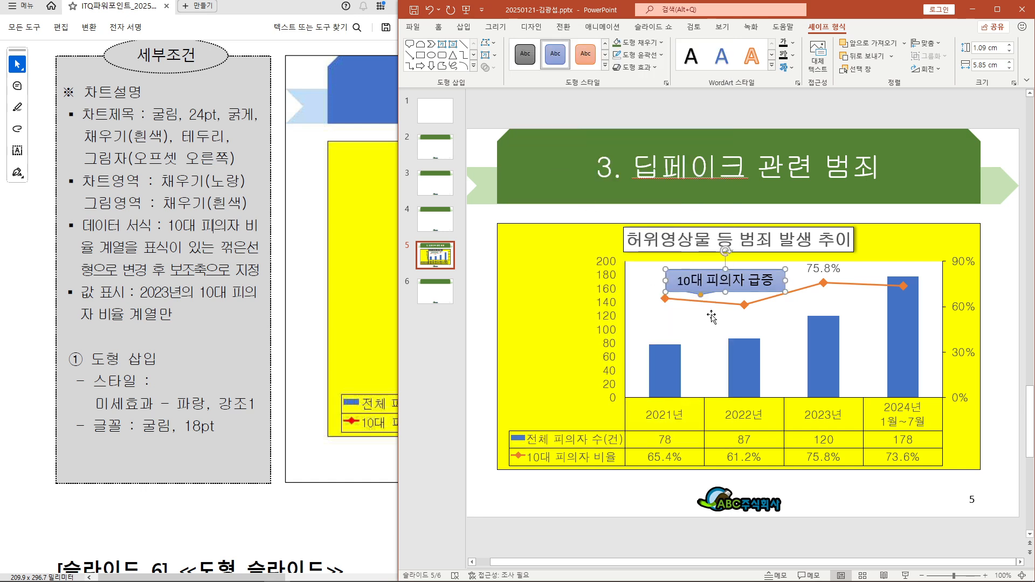
Set the speech bubble text's font to 돋움.
left_click(439, 27)
left_click(562, 49)
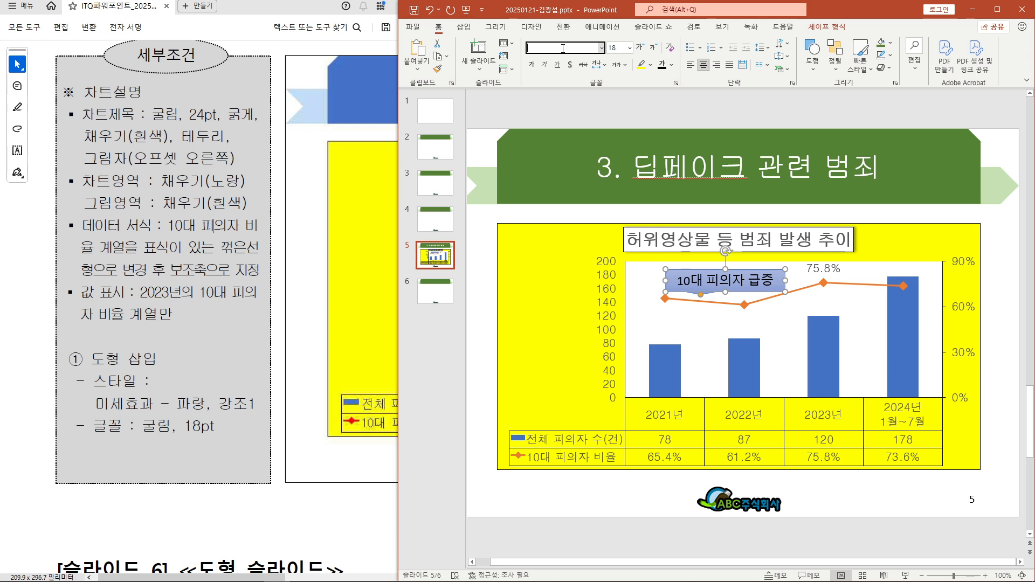
type("돋움")
key("Return")
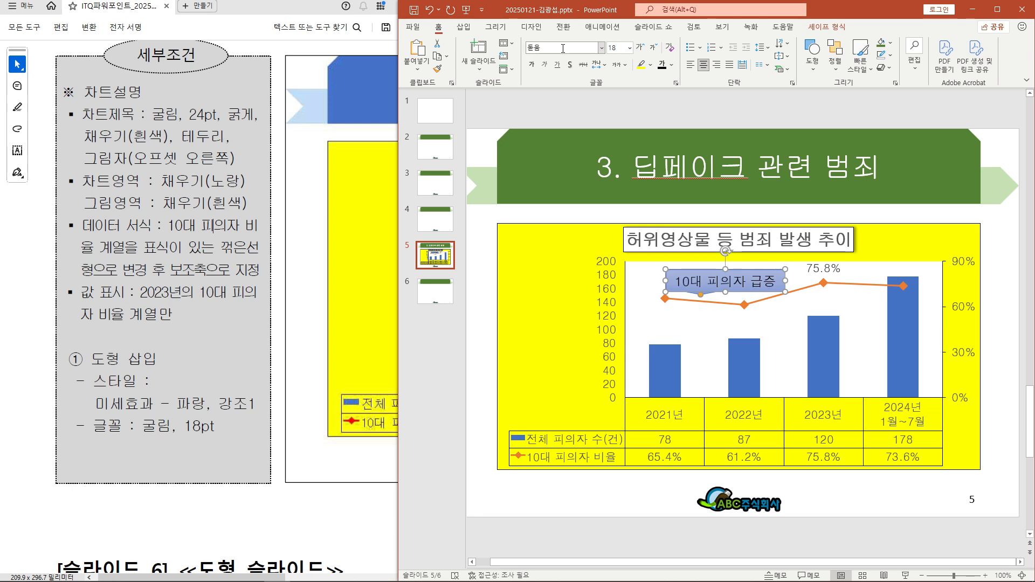
Change the speech bubble text's font to 굴림, then maximize the presentation window with nothing selected.
left_click(562, 49)
type("굴림")
key("Return")
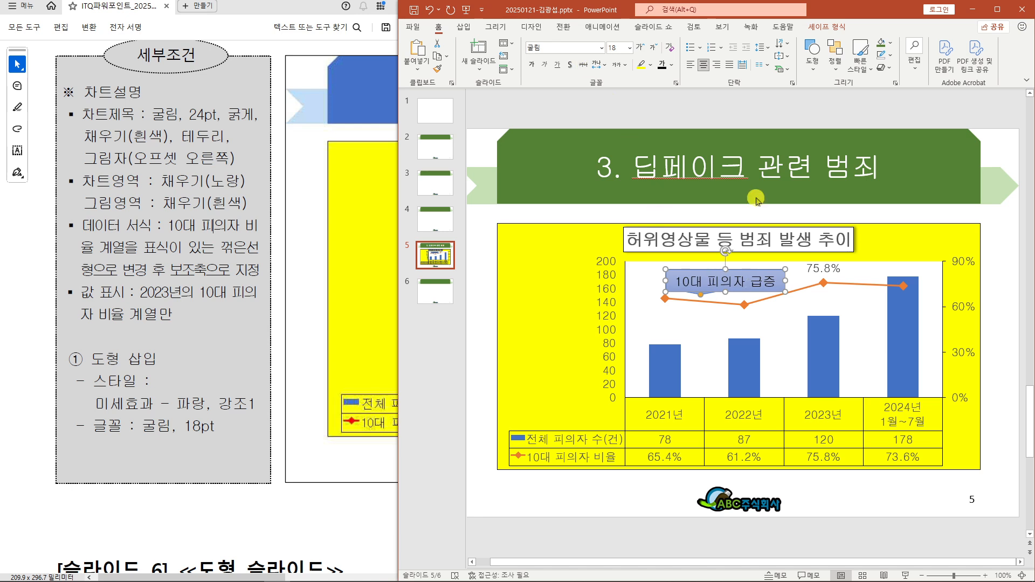
left_click(998, 20)
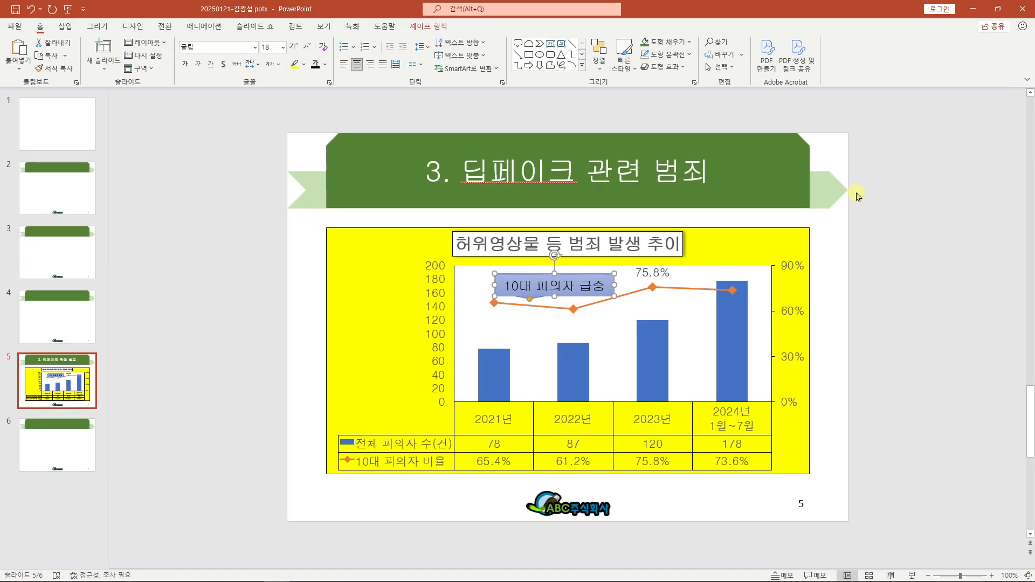
left_click(914, 192)
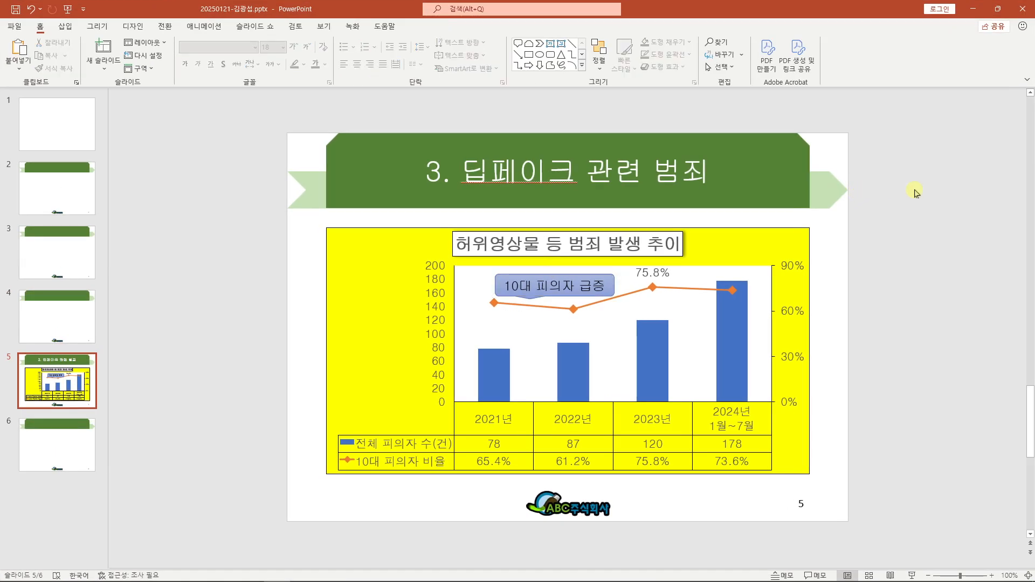
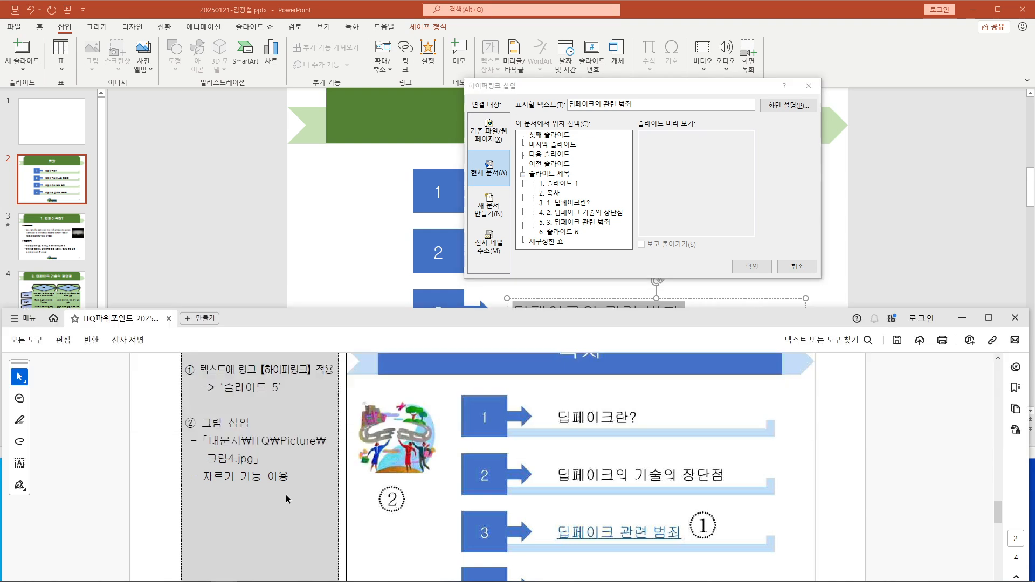
Link the selected "딥페이크의 관련 범죄" text on slide 2 to slide 5, "3. 딥페이크 관련 범죄", in this document.
left_click(779, 213)
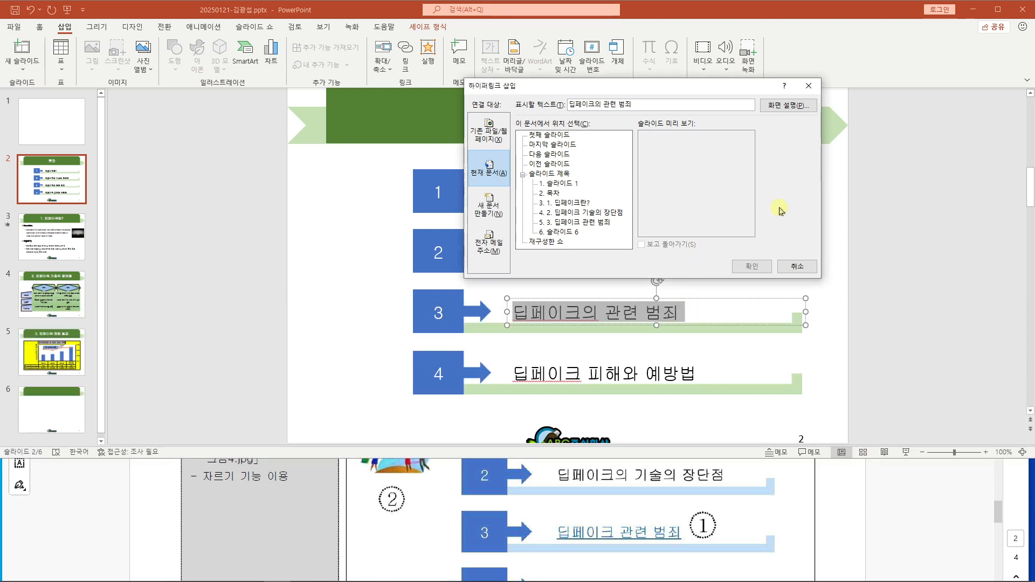
left_click(574, 222)
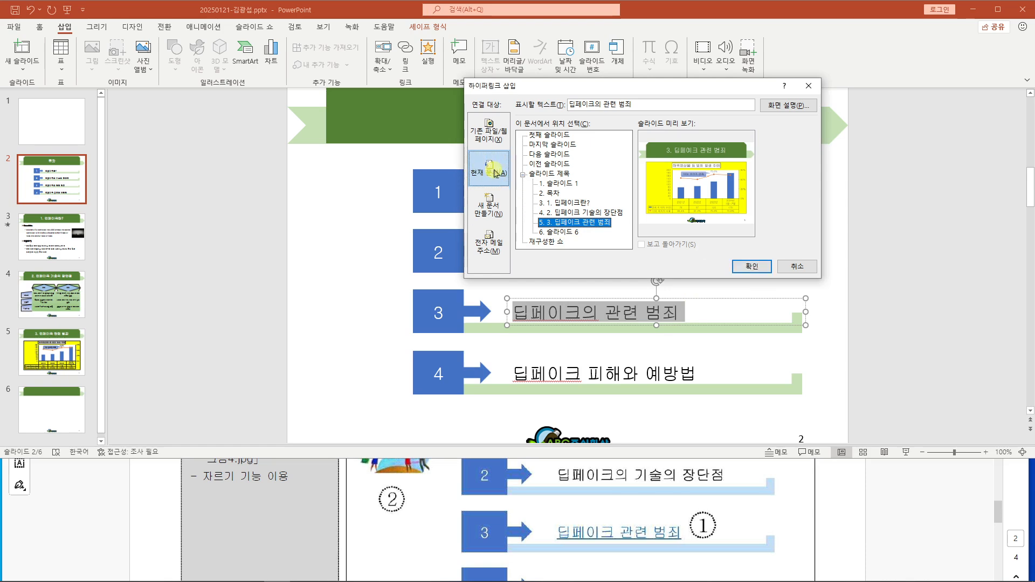
left_click(755, 269)
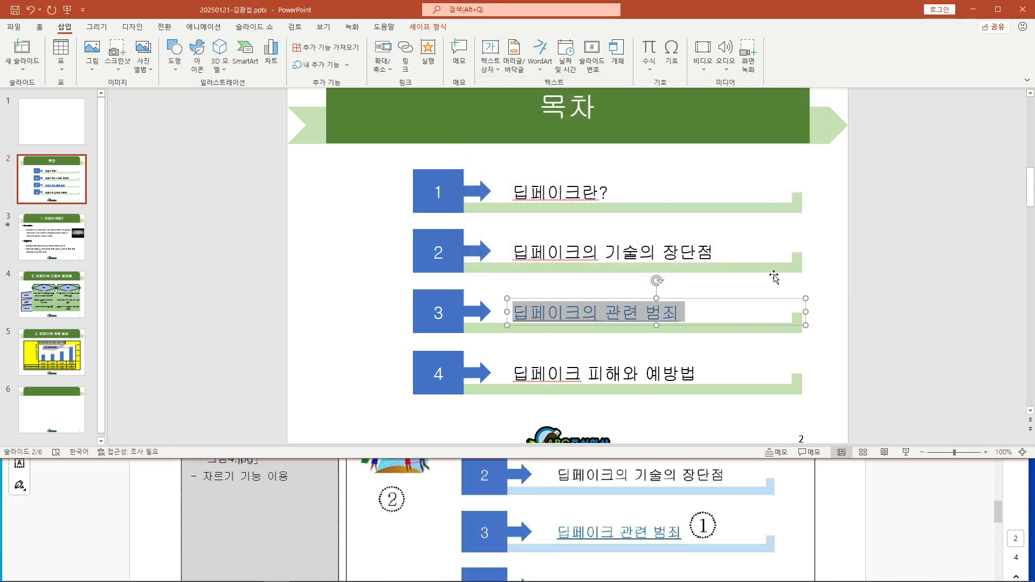
Check the picture requirement in the exam PDF and insert 그림4.JPG from the ITQ Picture folder on slide 2.
left_click(262, 502)
scroll(263, 499, "up", 2)
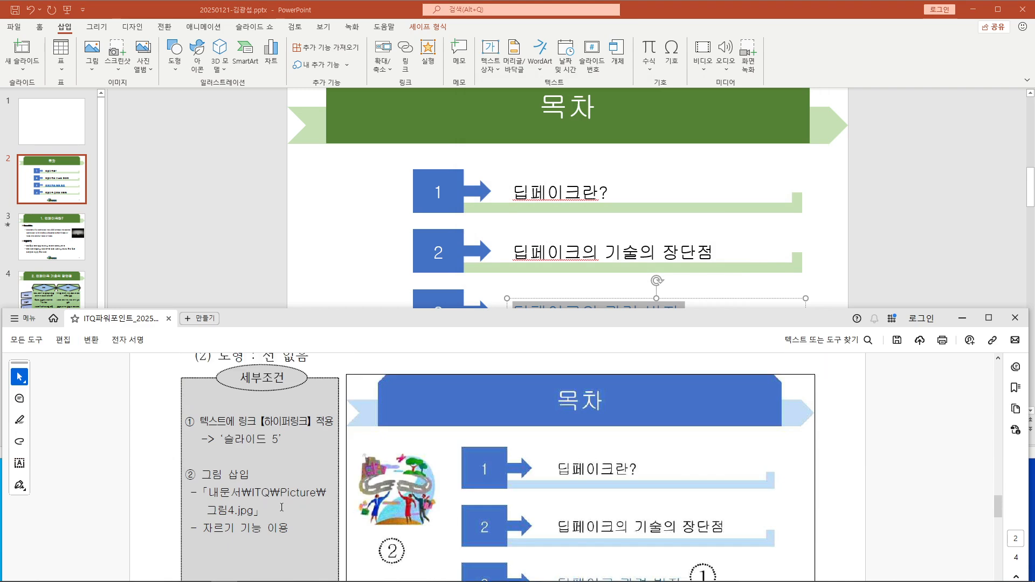
left_click(236, 219)
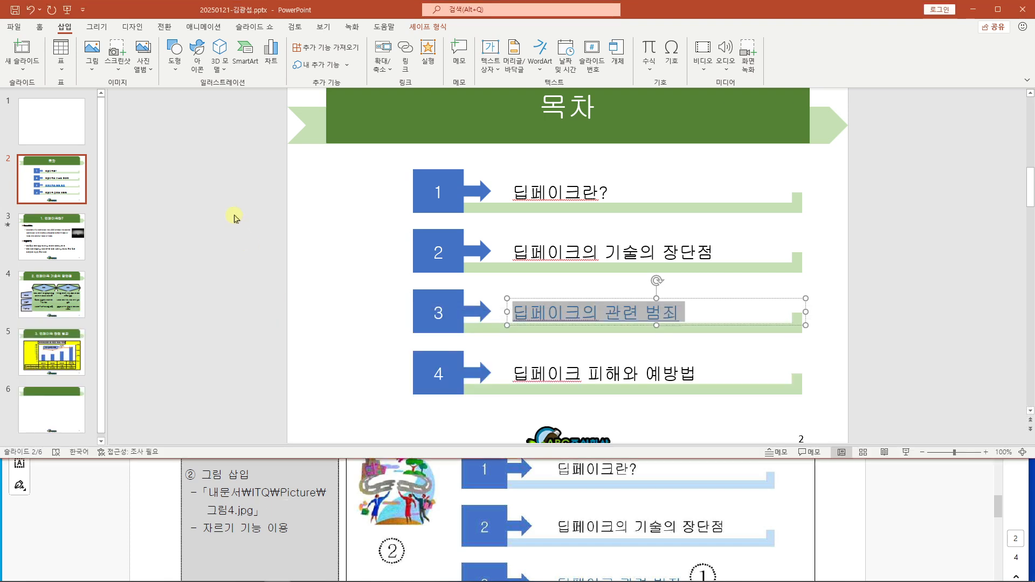
left_click(93, 64)
left_click(121, 102)
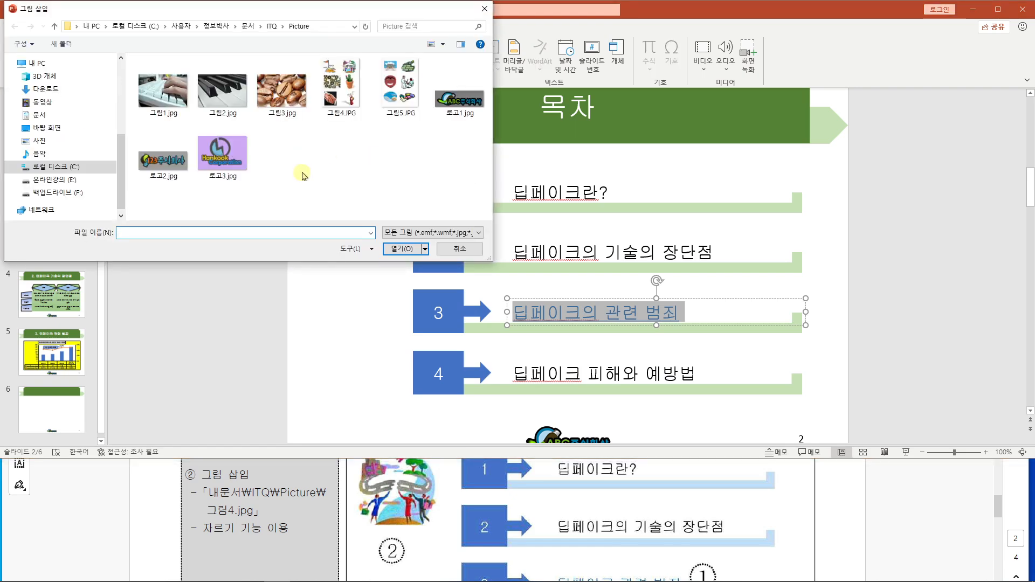
left_click(341, 86)
left_click(403, 248)
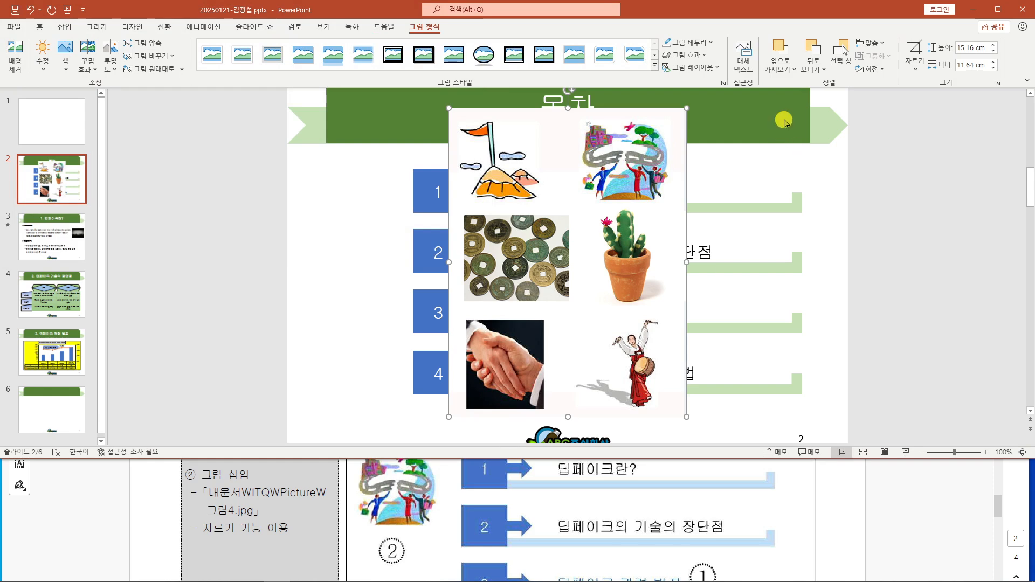
Crop the inserted picture to its upper-right illustration of people and chains, about 4.24 cm high and 4.6 cm wide.
left_click(914, 49)
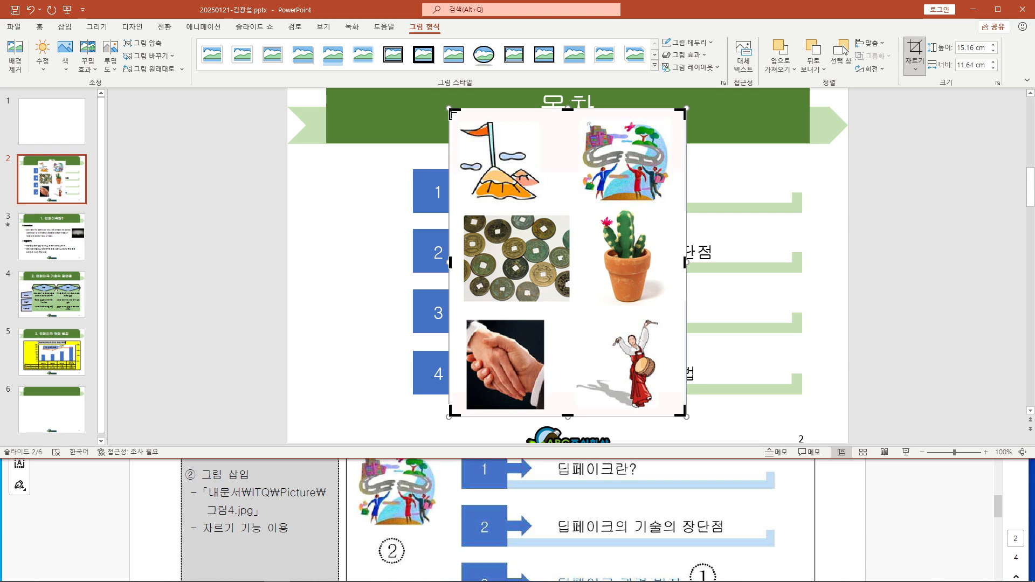
left_click_drag(452, 111, 578, 120)
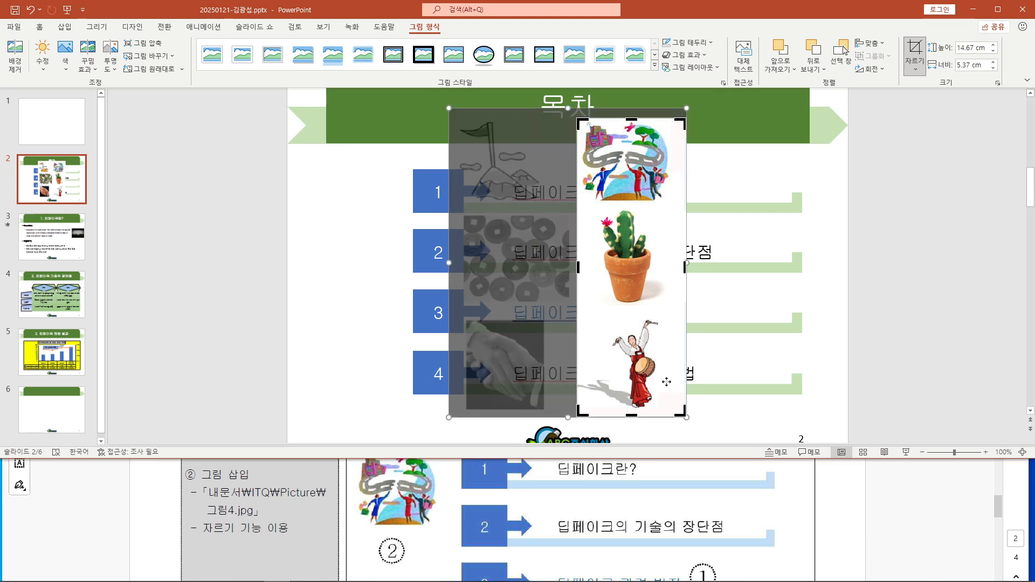
left_click_drag(680, 413, 670, 204)
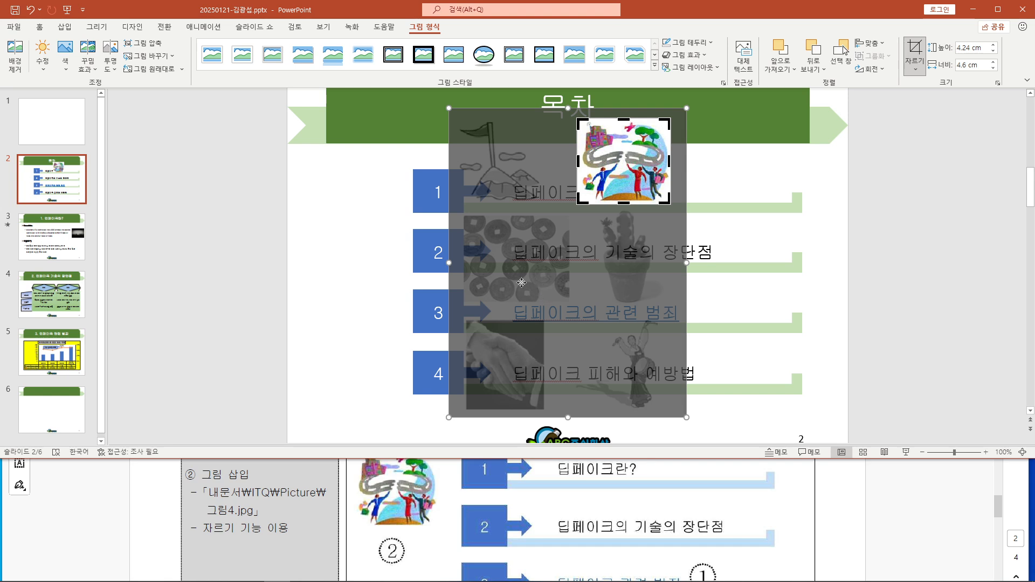
left_click(305, 234)
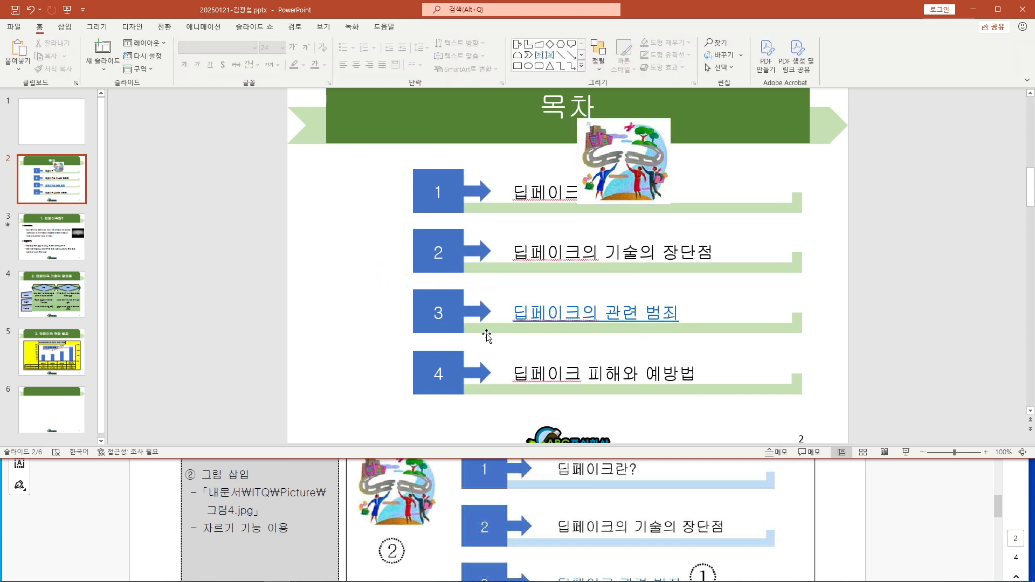
Move the cropped illustration to the blank area left of contents items 1 and 2, as in the reference, and deselect it.
scroll(232, 544, "up", 1)
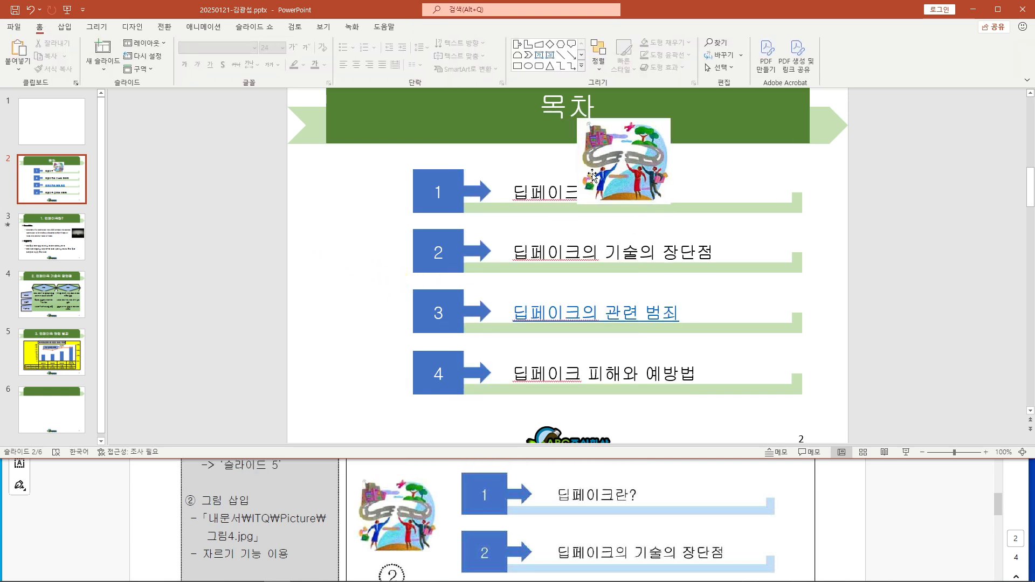
left_click_drag(592, 175, 341, 223)
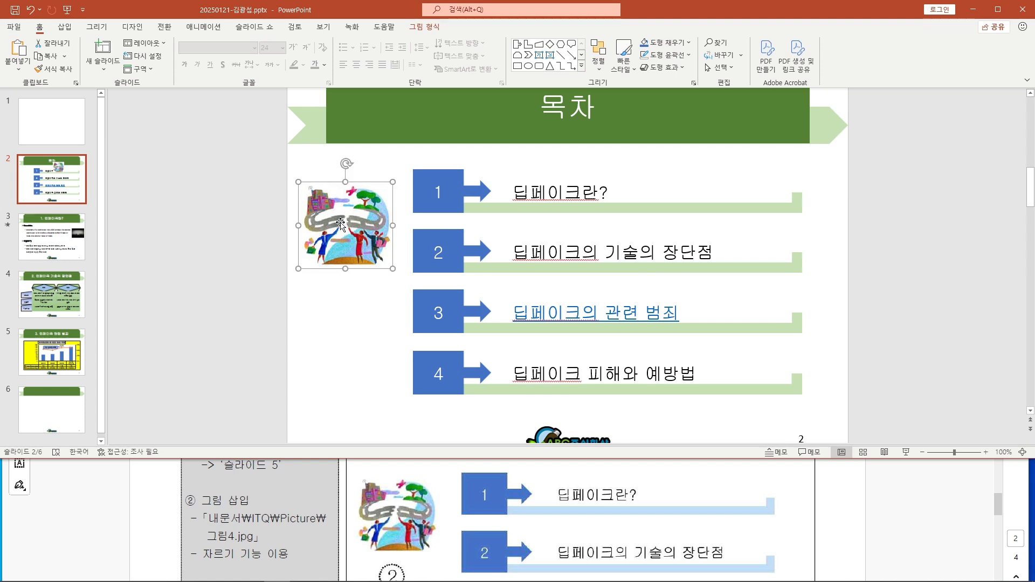
left_click(819, 246)
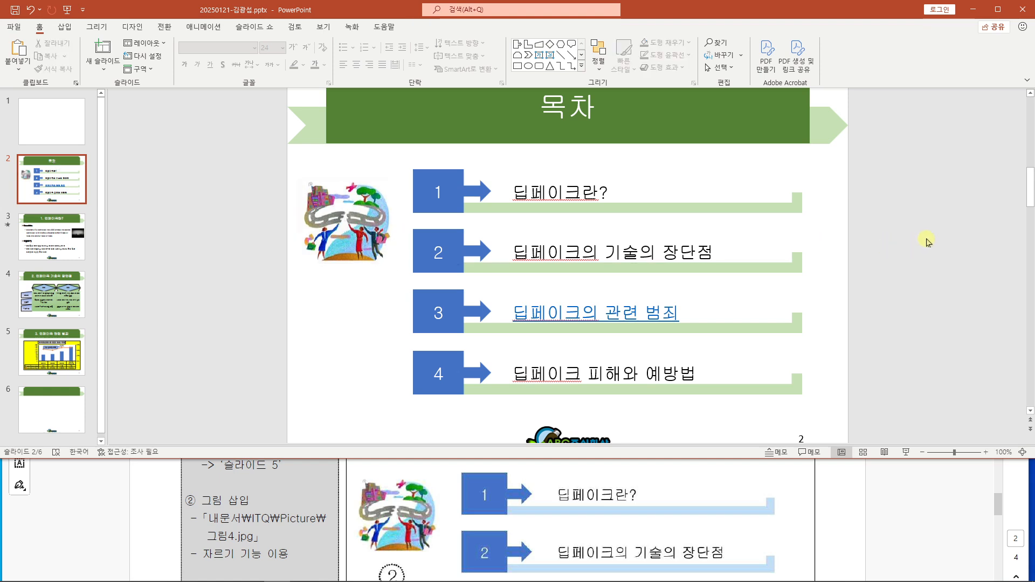
scroll(911, 265, "down", 1)
scroll(895, 273, "up", 1)
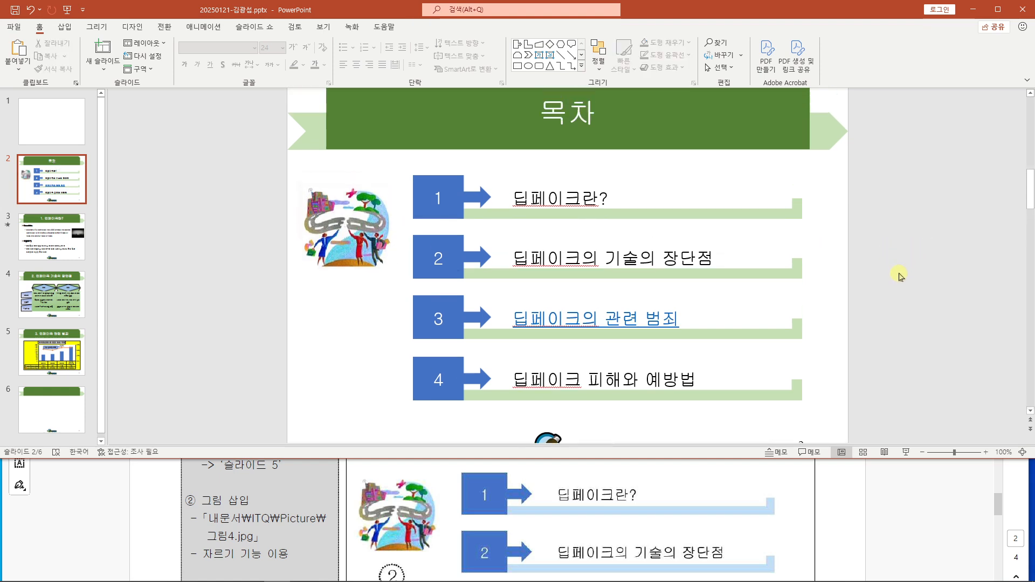
scroll(895, 280, "down", 1)
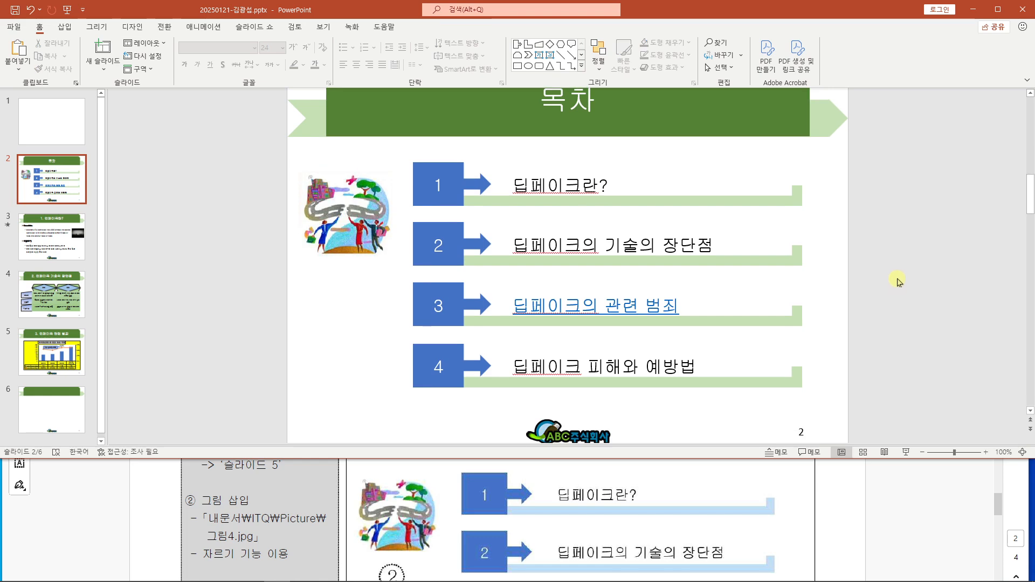
Delete the title and subtitle placeholders from slide 1.
left_click(76, 138)
left_click_drag(275, 101, 884, 401)
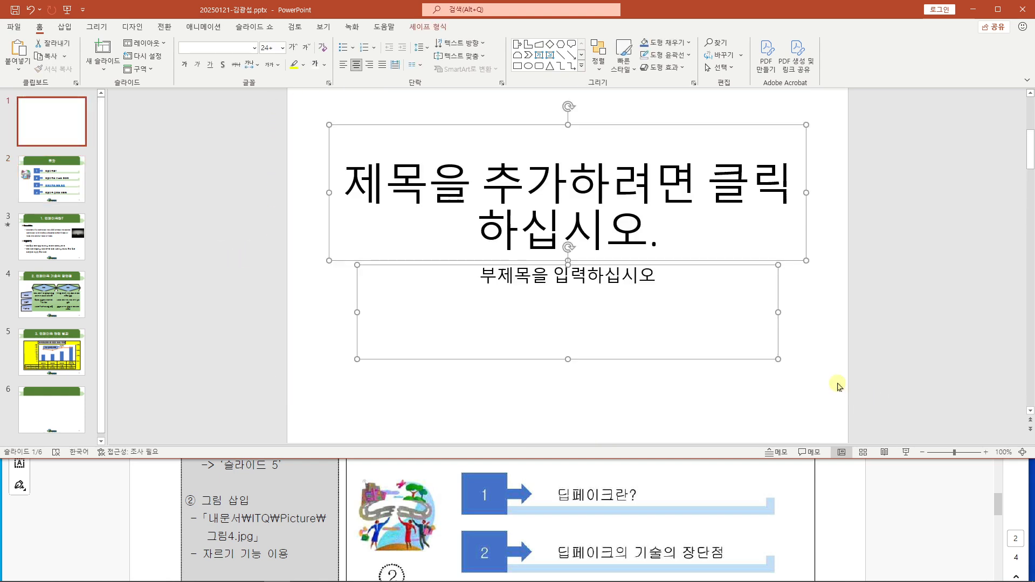
key("Delete")
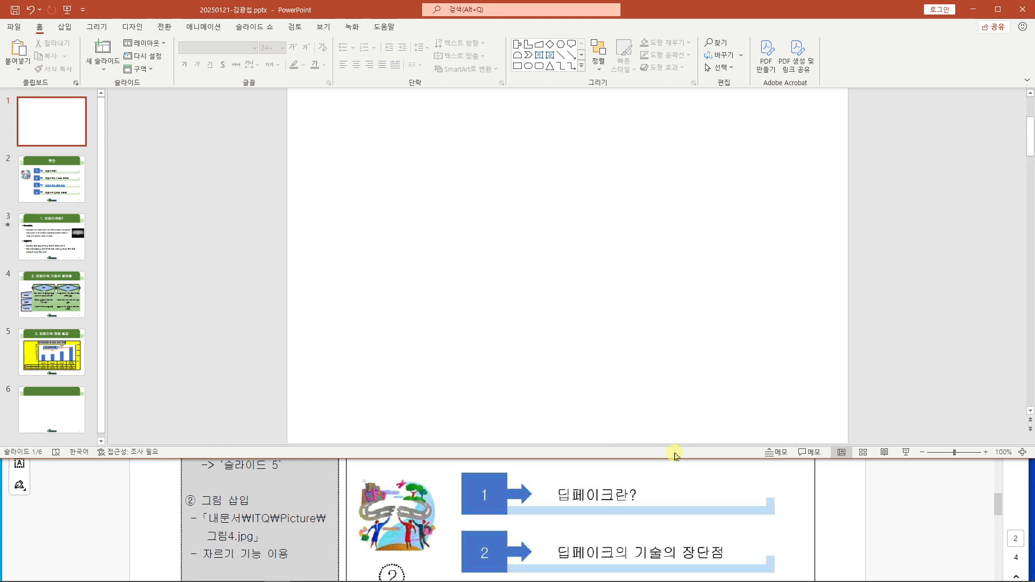
Switch to the maximized exam PDF and examine the slide 1 cover requirements and the size of its picture-filled shape.
left_click(928, 488)
left_click(989, 317)
scroll(629, 368, "up", 6)
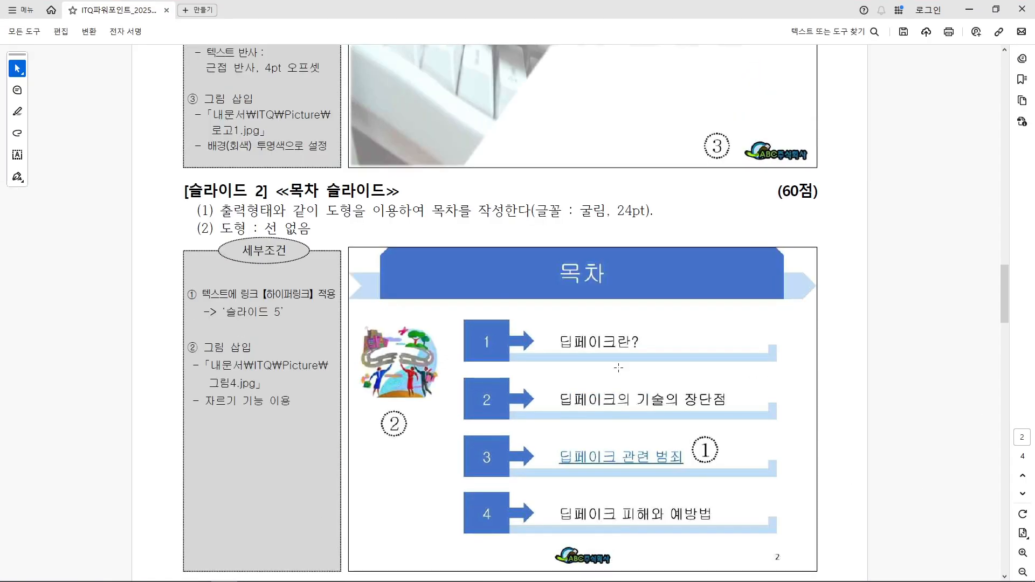
scroll(629, 368, "up", 1)
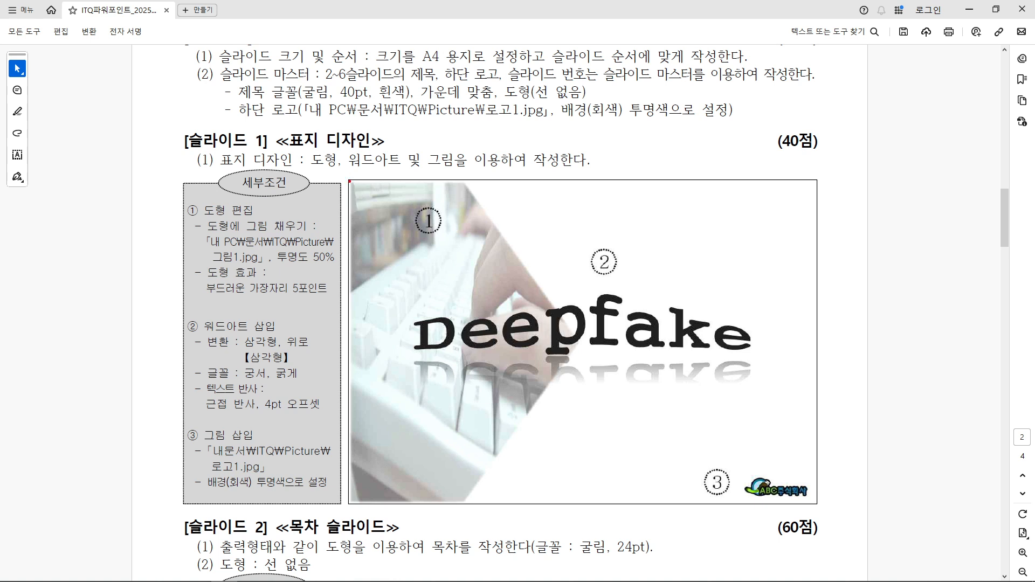
left_click_drag(349, 181, 582, 506)
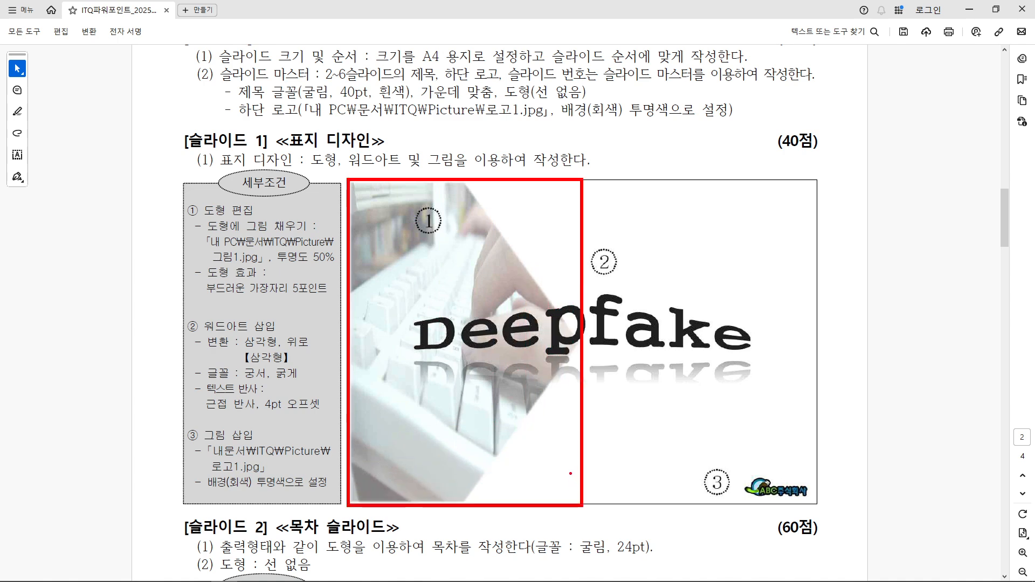
mouse_move(357, 184)
left_mouse_down()
mouse_move(474, 156)
mouse_move(582, 177)
left_mouse_up()
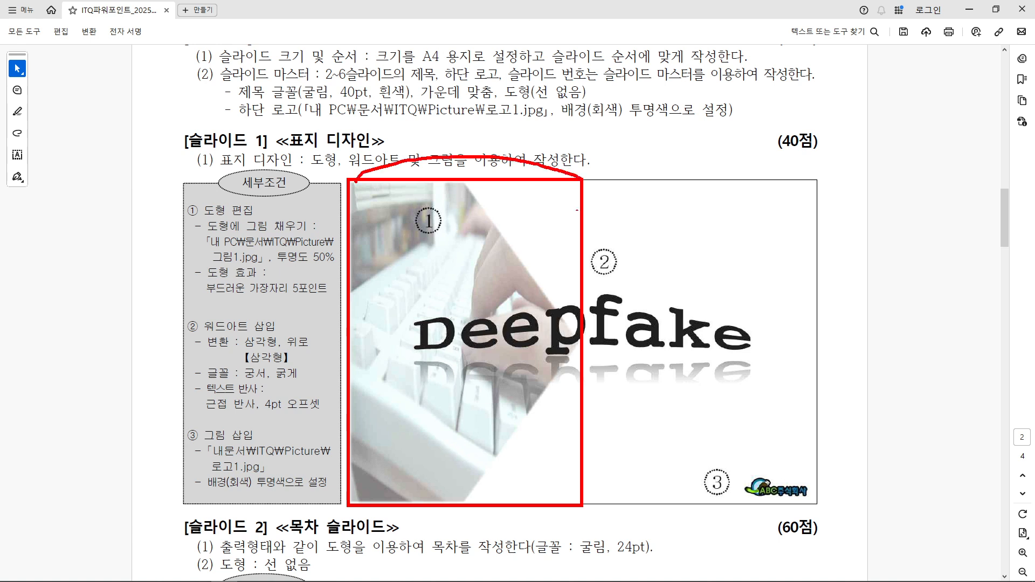
key("Escape")
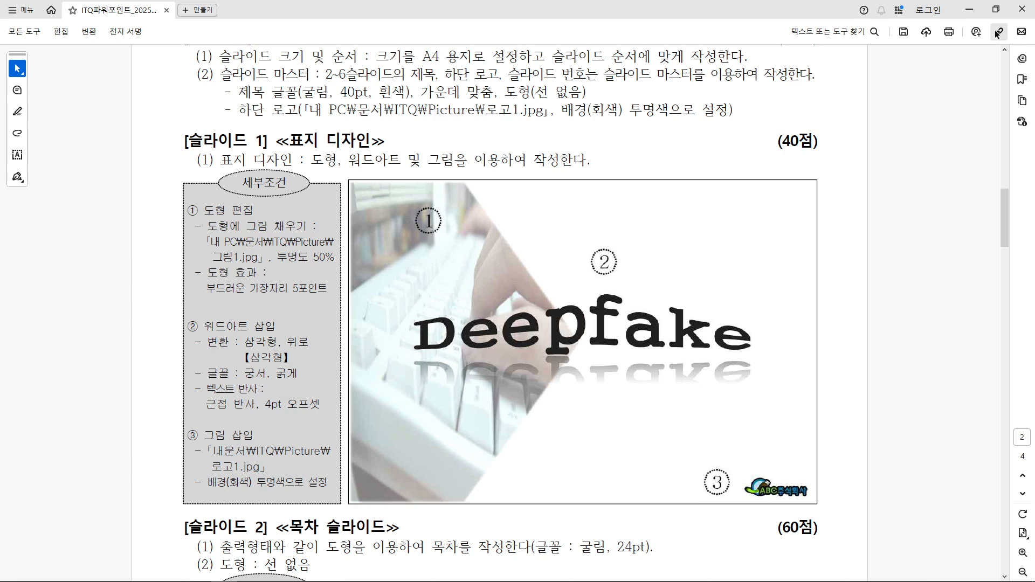
Switch back to PowerPoint and draw a pentagon block arrow over slide 1's left half, about 19.05 cm high and 13.76 cm wide.
left_click(970, 11)
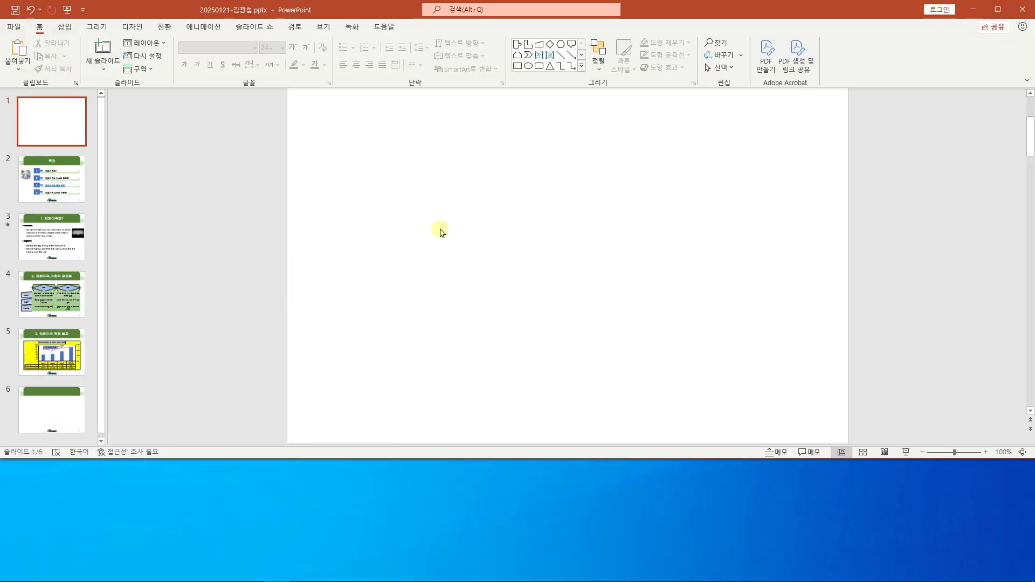
left_click(64, 27)
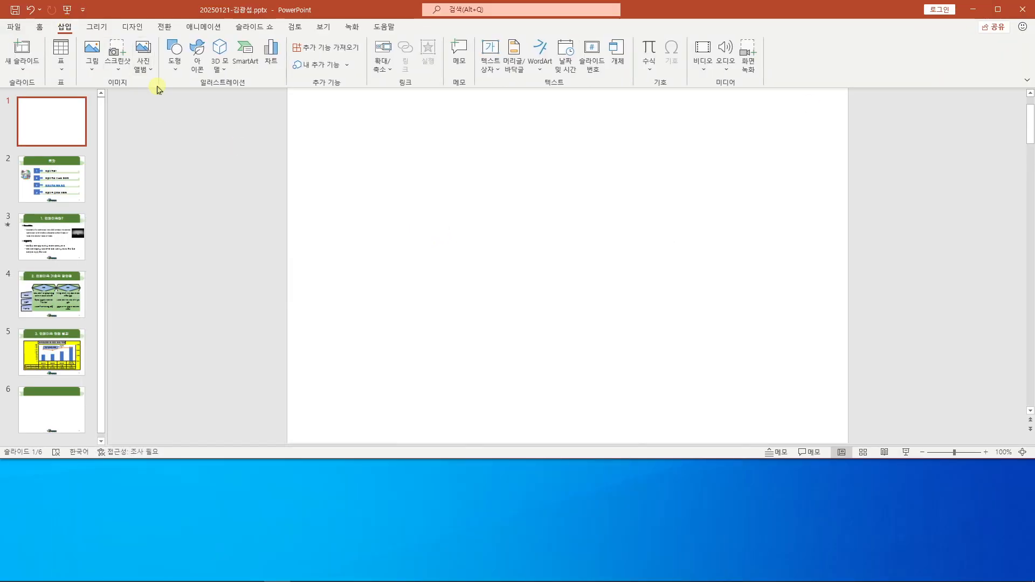
left_click(177, 67)
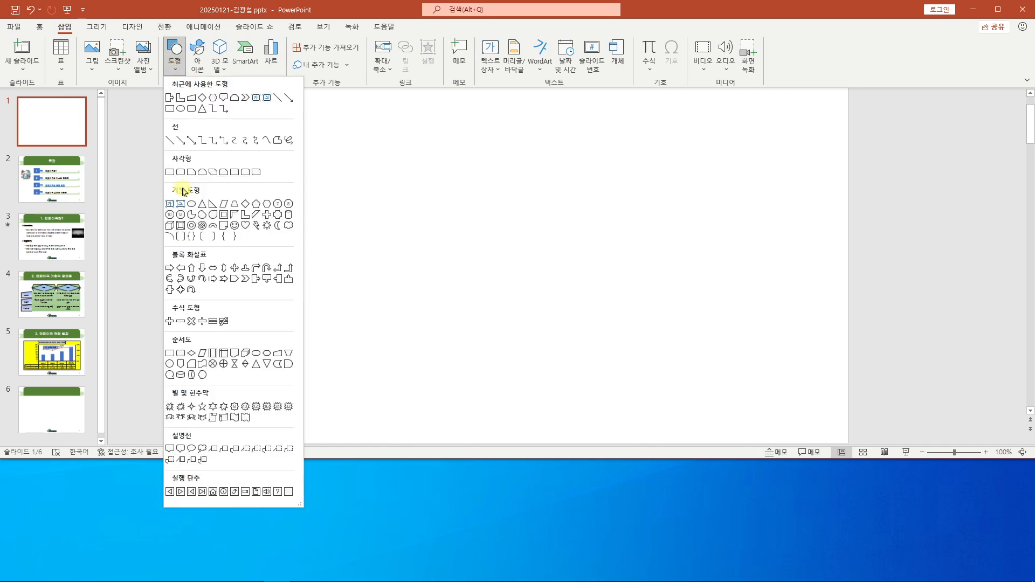
left_click(233, 280)
scroll(332, 243, "up", 2)
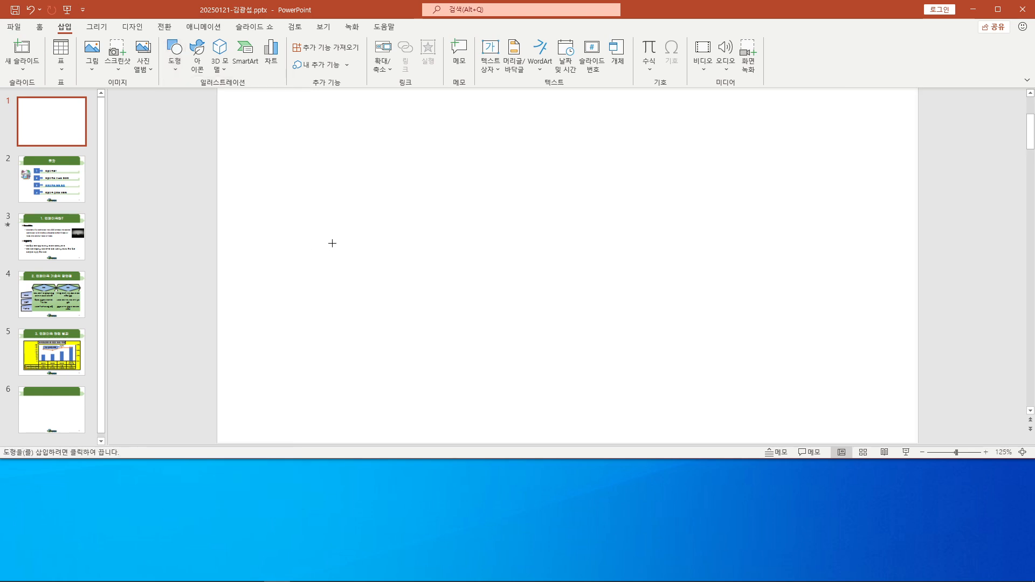
scroll(332, 243, "down", 3)
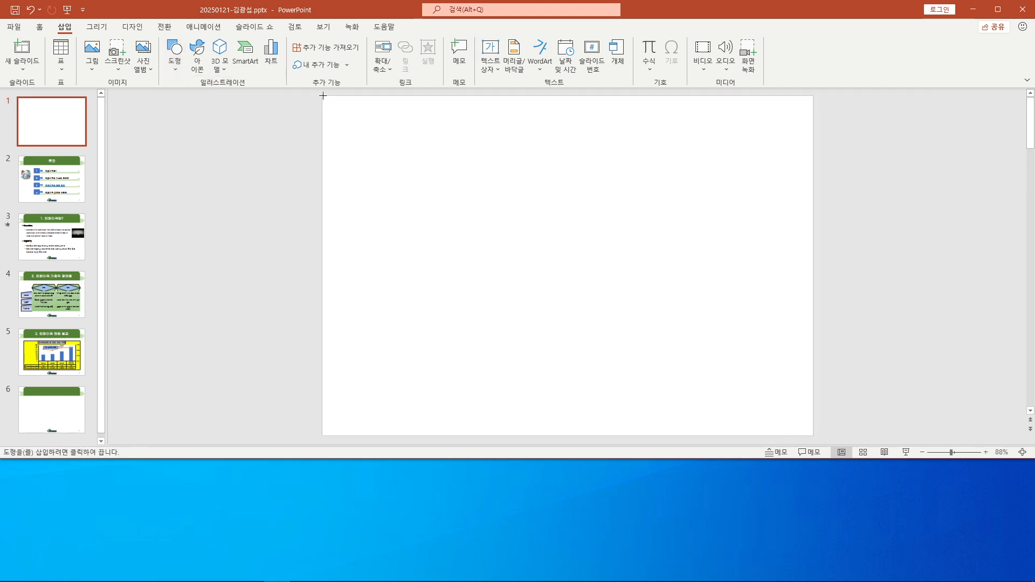
left_click_drag(322, 95, 568, 434)
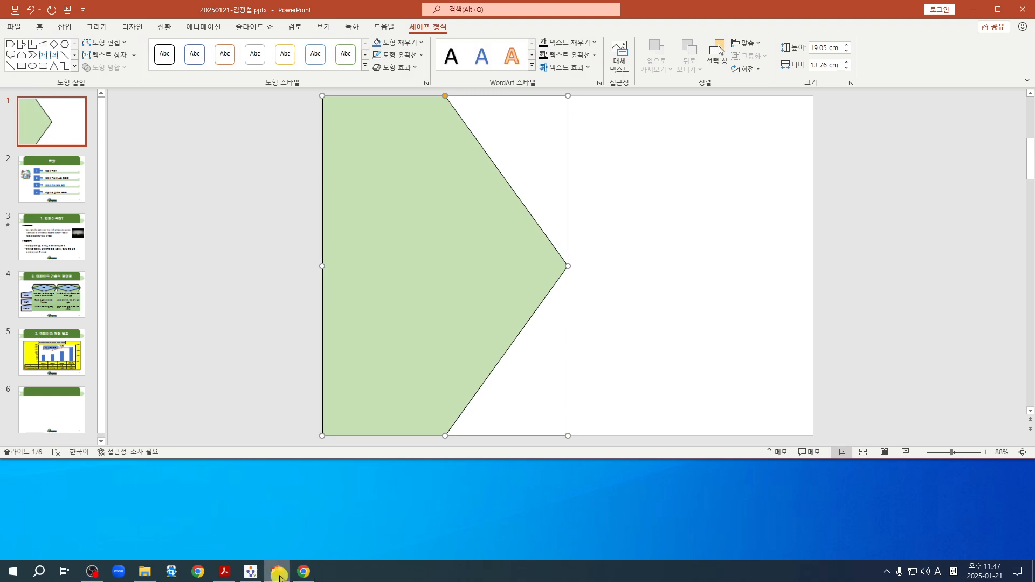
Switch to the exam PDF, restore it to a smaller window below the slide area, and return to PowerPoint.
left_click(229, 569)
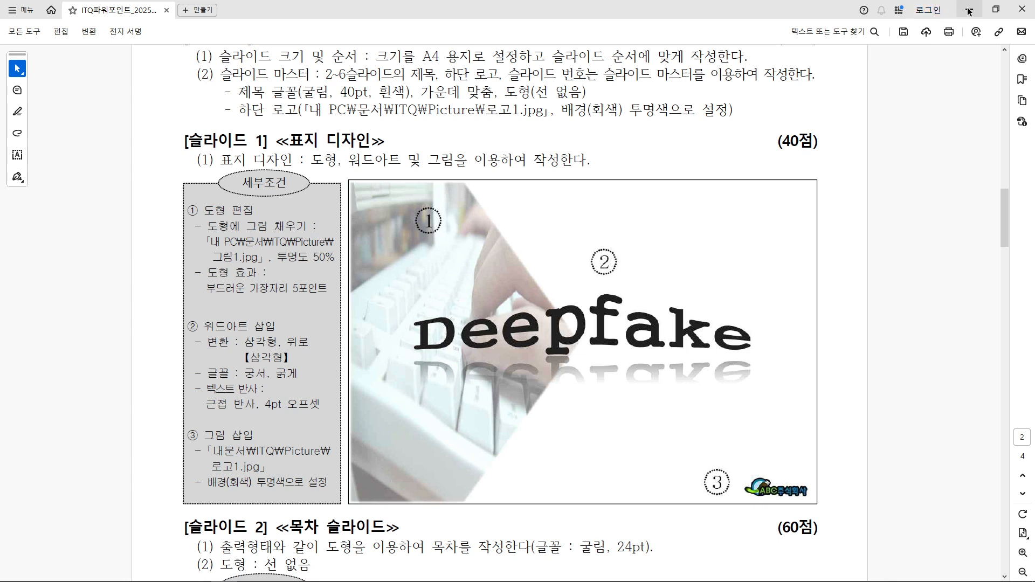
left_click(995, 9)
left_click(723, 270)
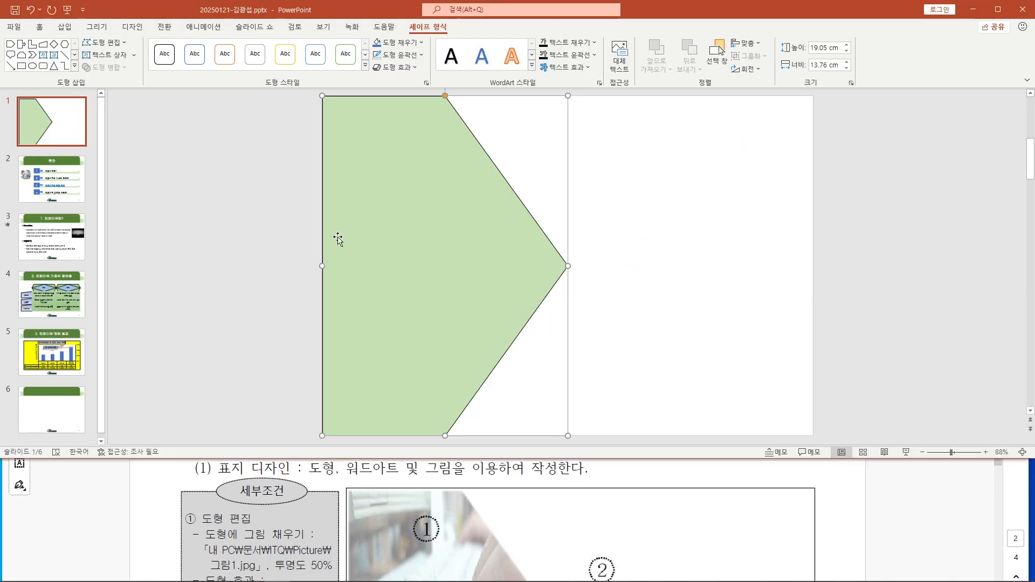
Fill the pentagon arrow with the picture file 그림1.jpg from the ITQ Picture folder.
left_click(65, 26)
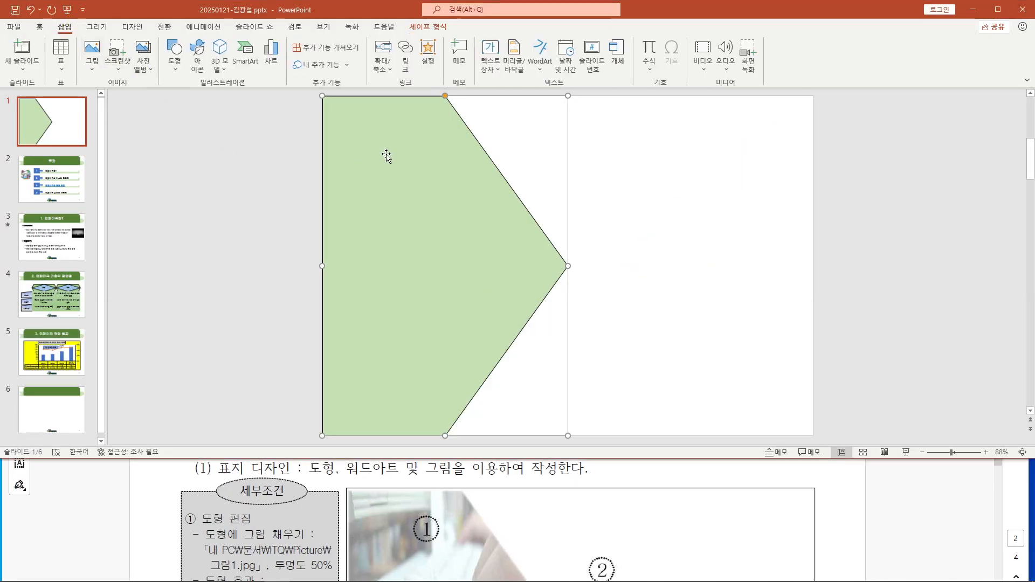
left_click(434, 27)
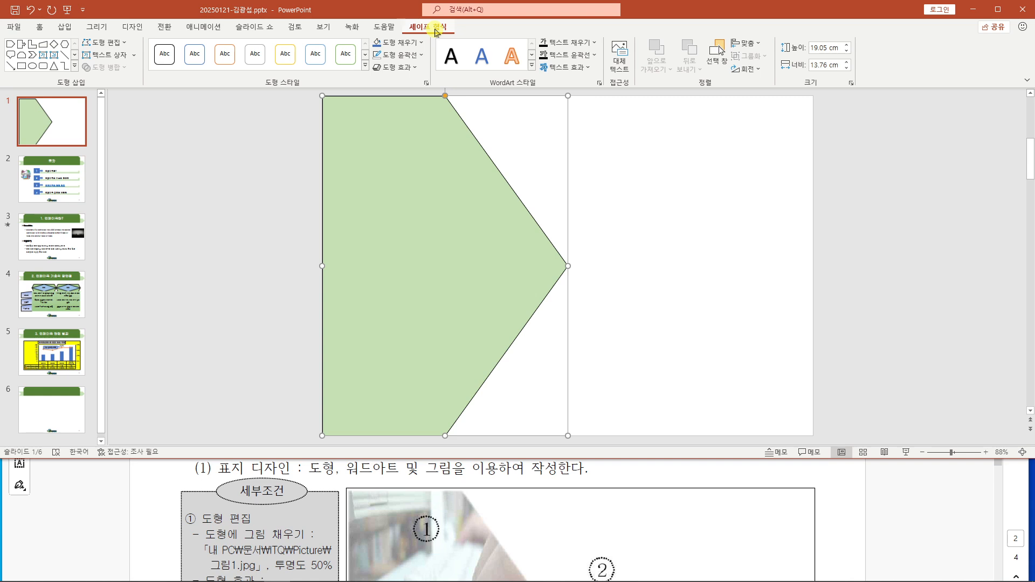
left_click(408, 46)
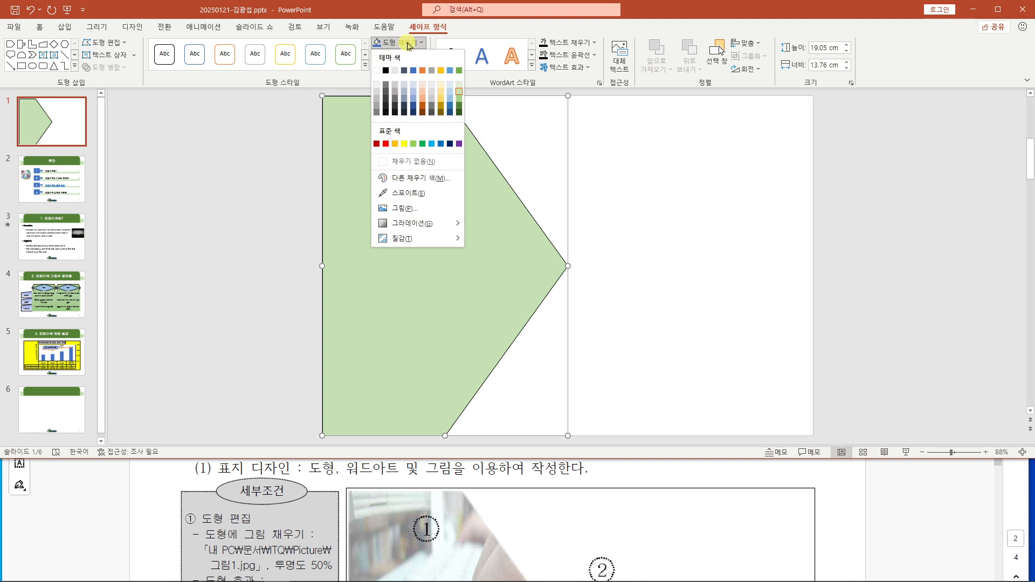
left_click(405, 209)
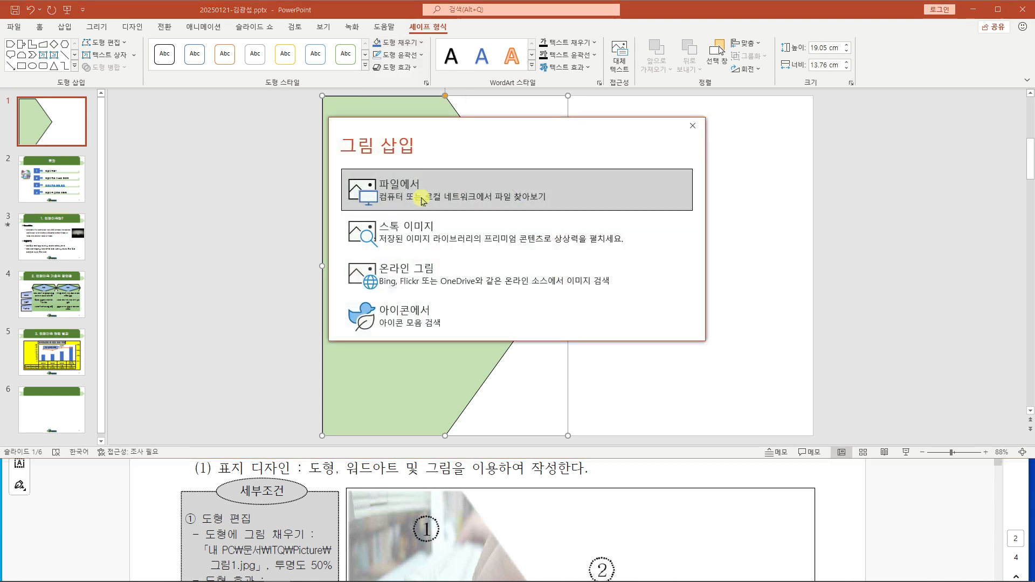
left_click(422, 199)
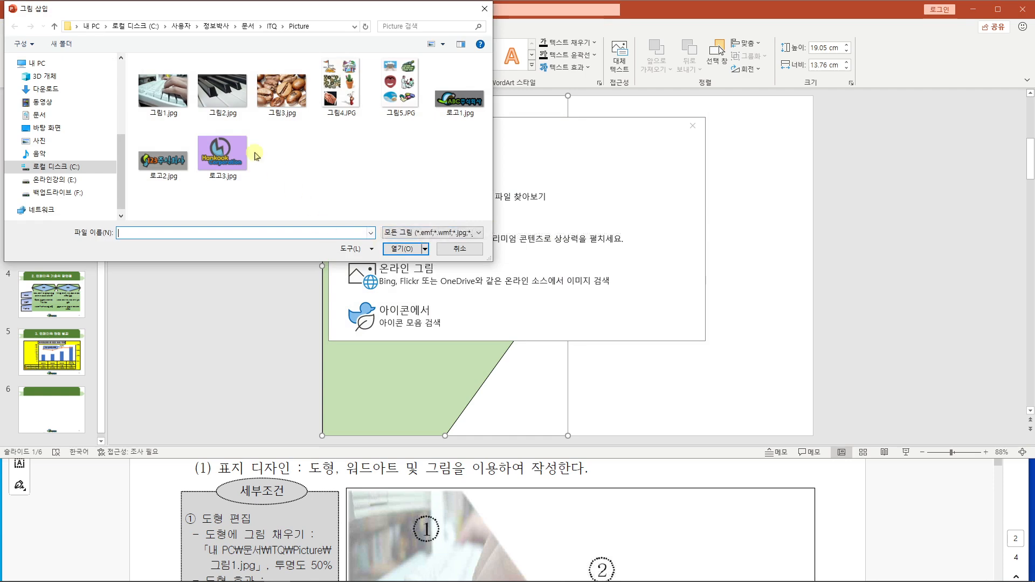
left_click(187, 107)
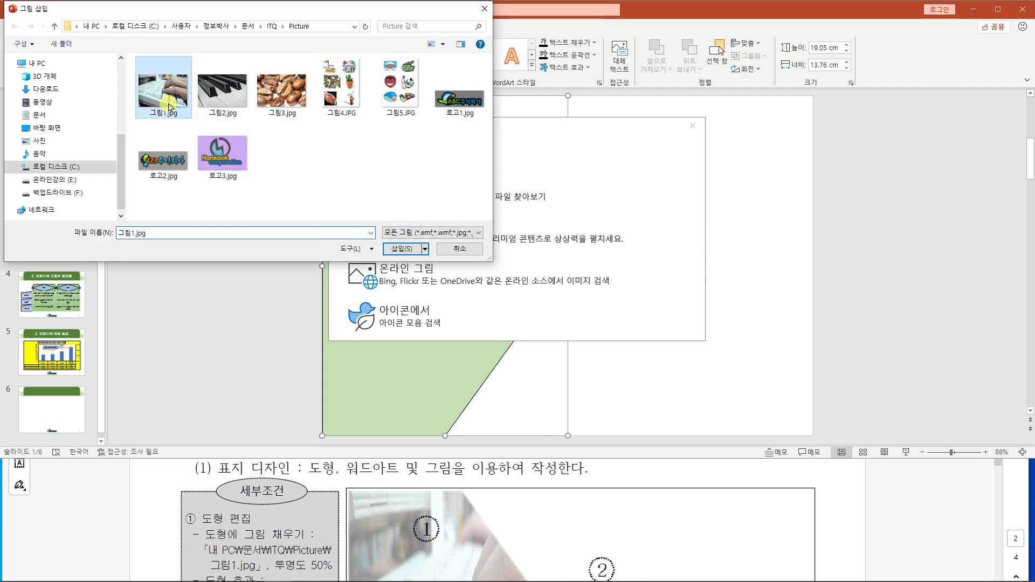
left_click(402, 249)
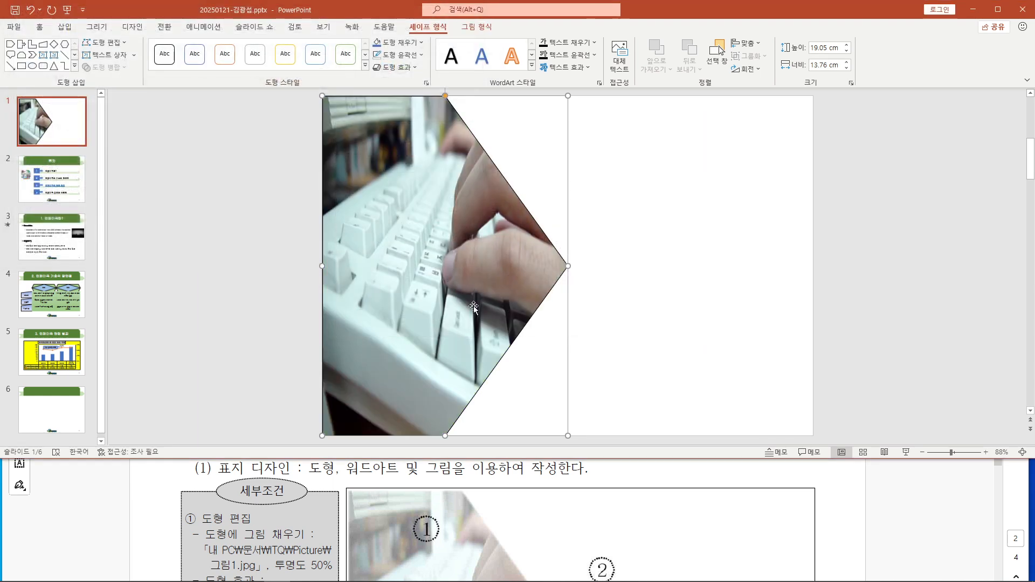
Check the shape requirements in the exam PDF and set the picture fill's transparency to 50%.
scroll(409, 553, "down", 3)
scroll(409, 553, "up", 2)
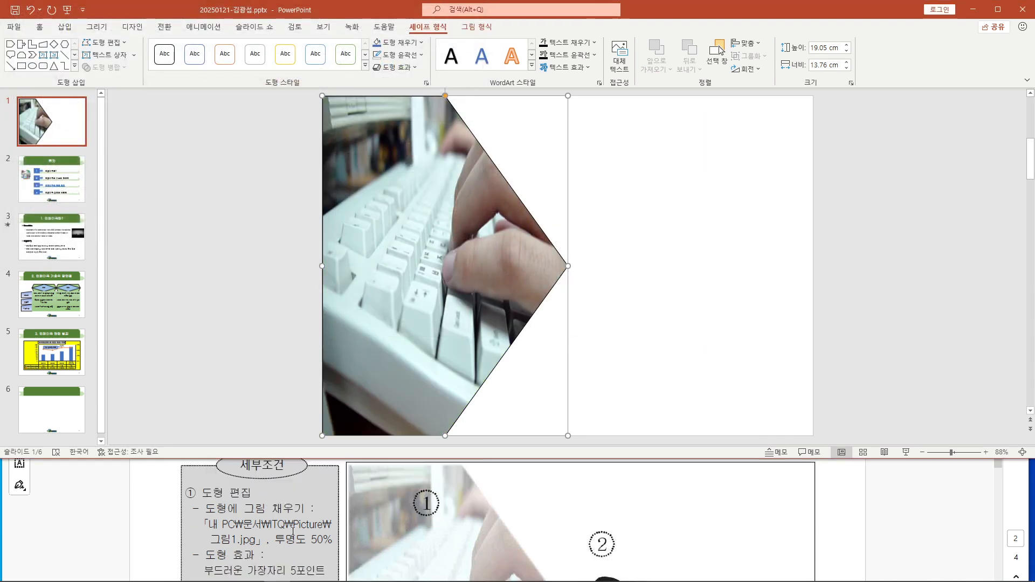
scroll(249, 547, "down", 1)
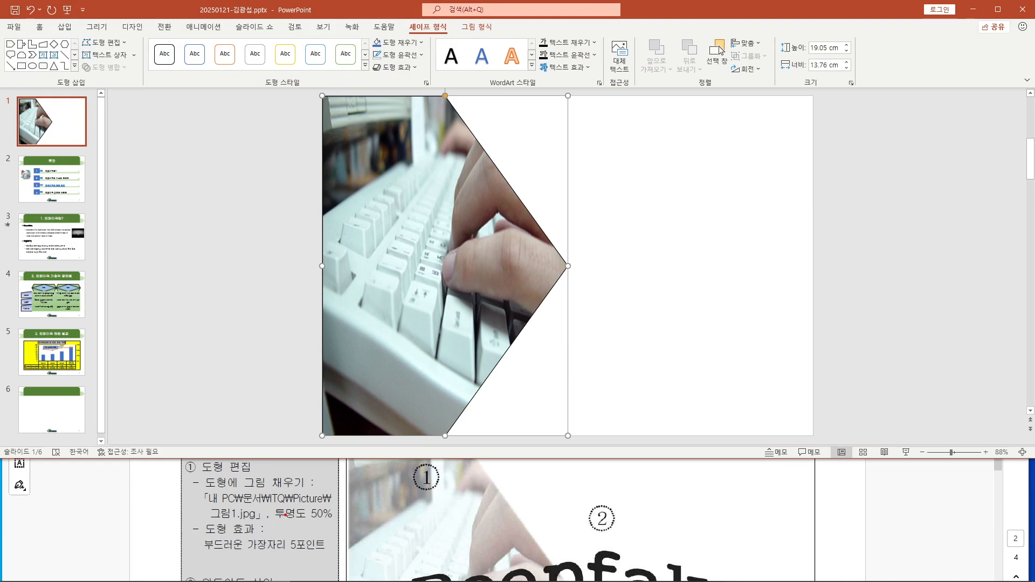
left_click_drag(271, 507, 343, 523)
left_click_drag(191, 532, 360, 549)
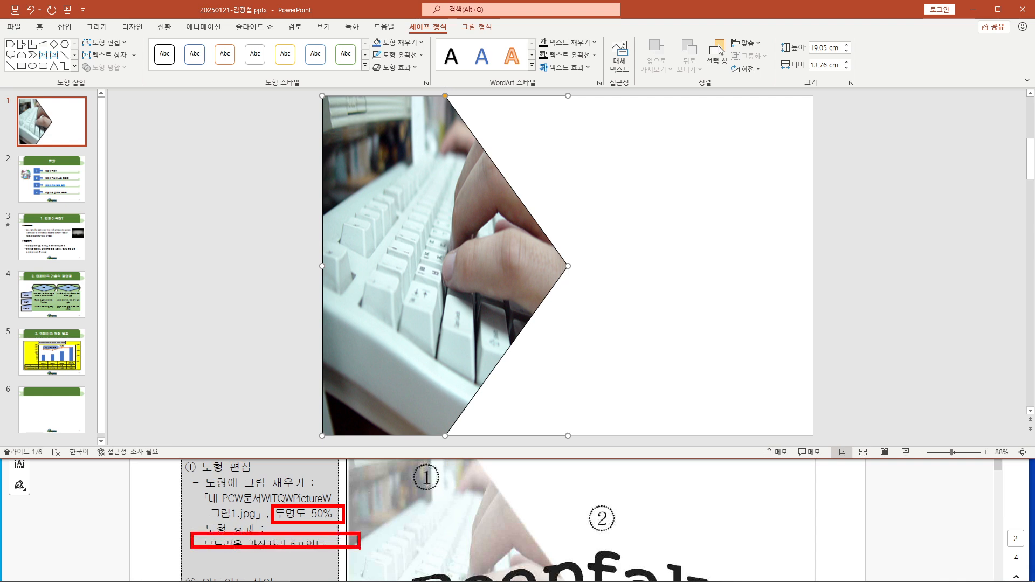
key("Escape")
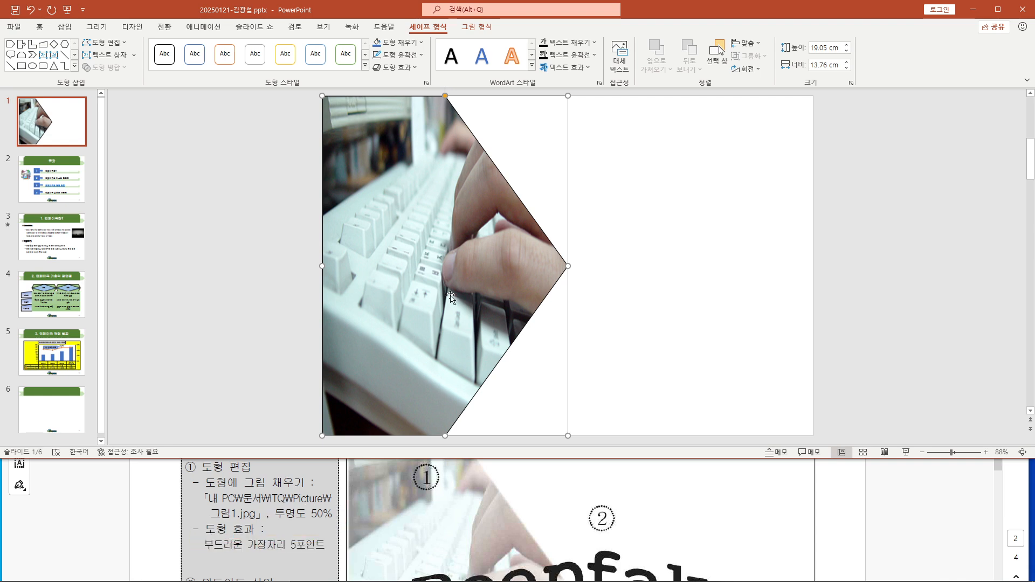
right_click(419, 211)
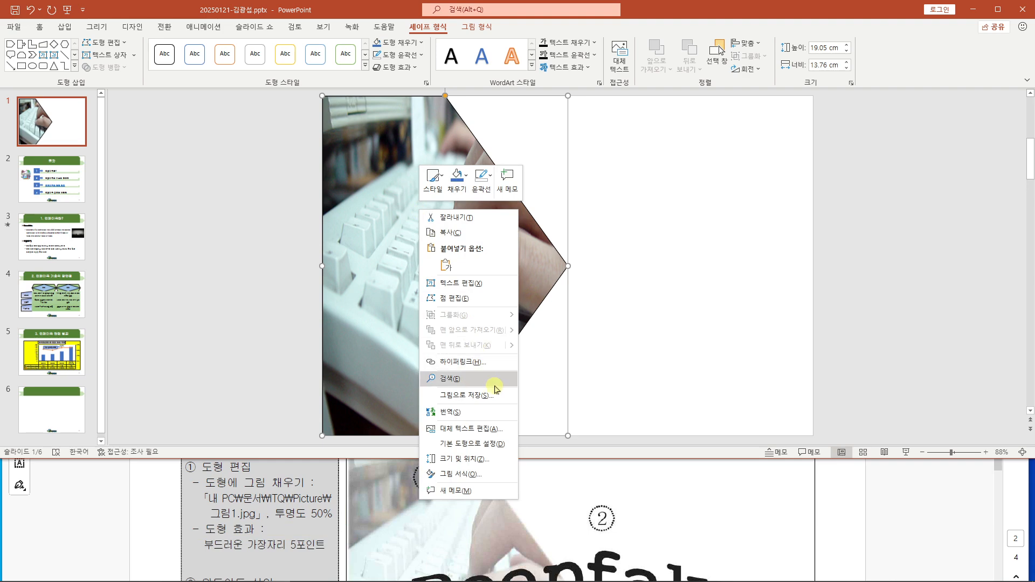
left_click(483, 479)
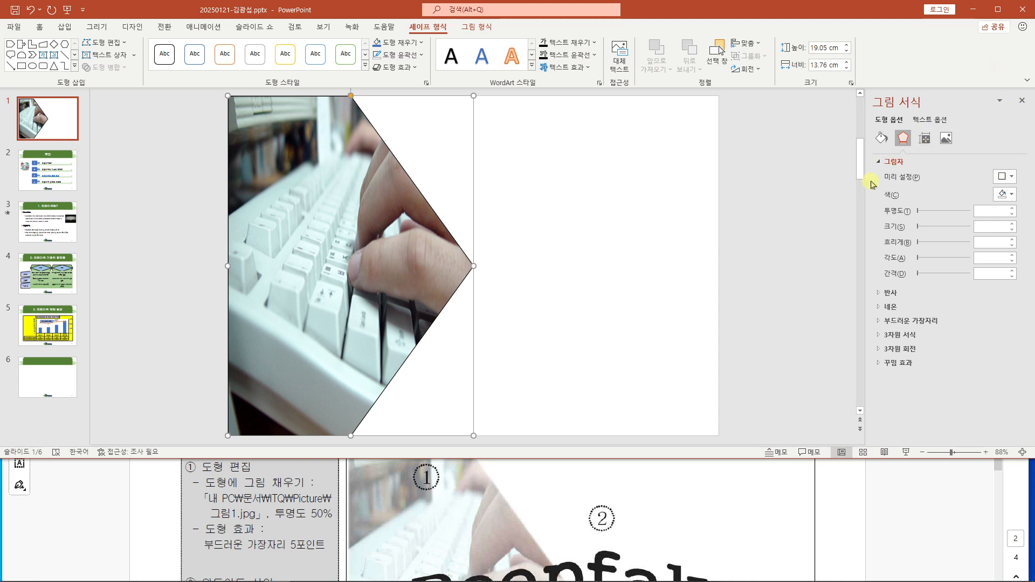
left_click_drag(867, 186, 855, 187)
left_click(869, 139)
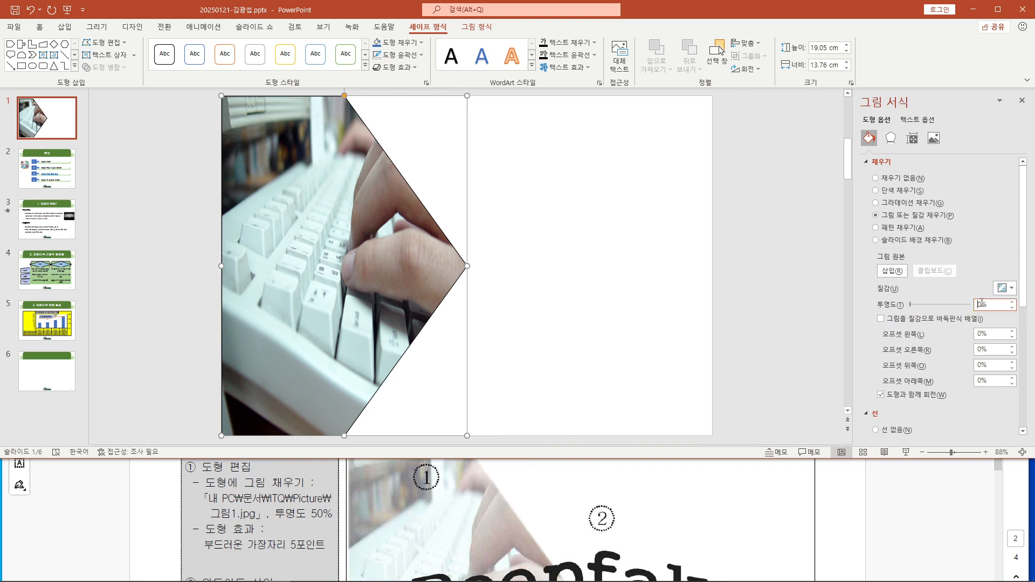
type("5")
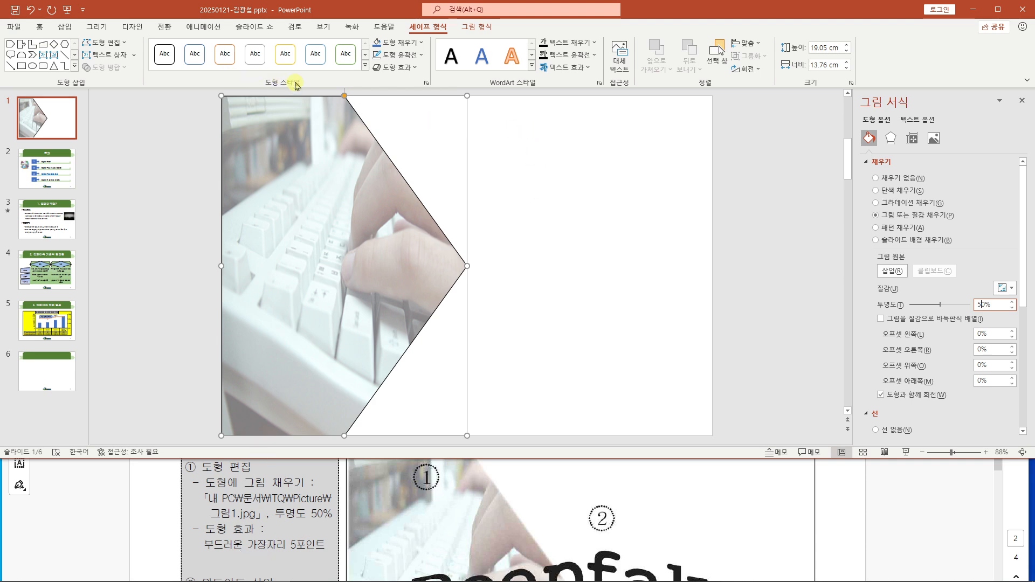
Apply the 5-point soft edges effect to the picture-filled pentagon arrow and deselect it.
left_click(413, 67)
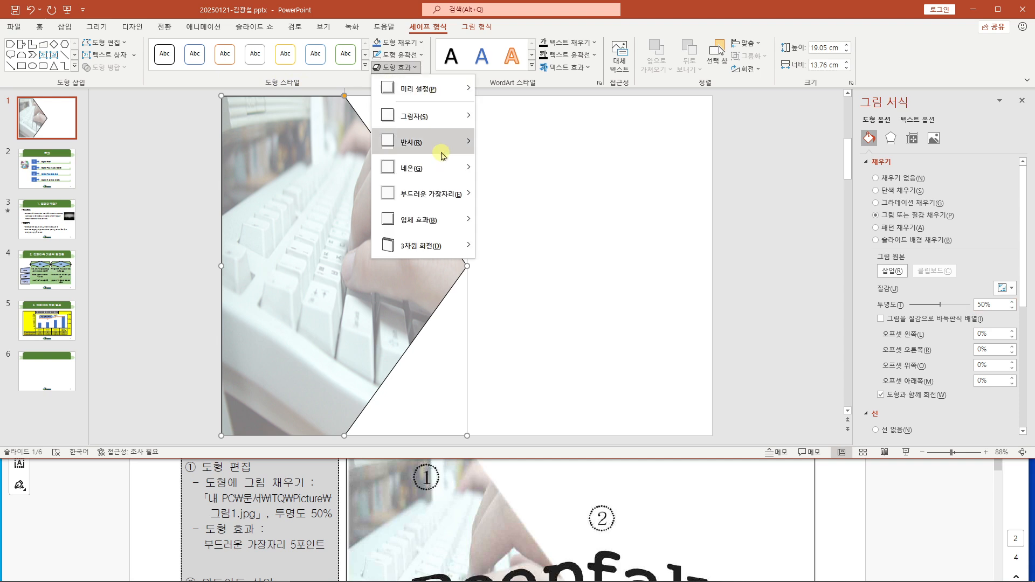
mouse_move(447, 192)
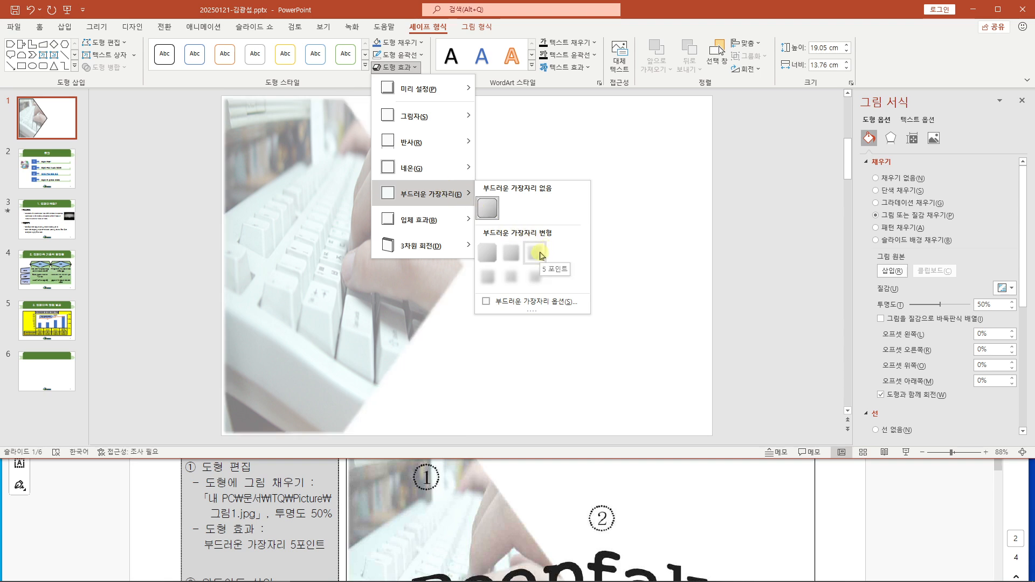
left_click(540, 255)
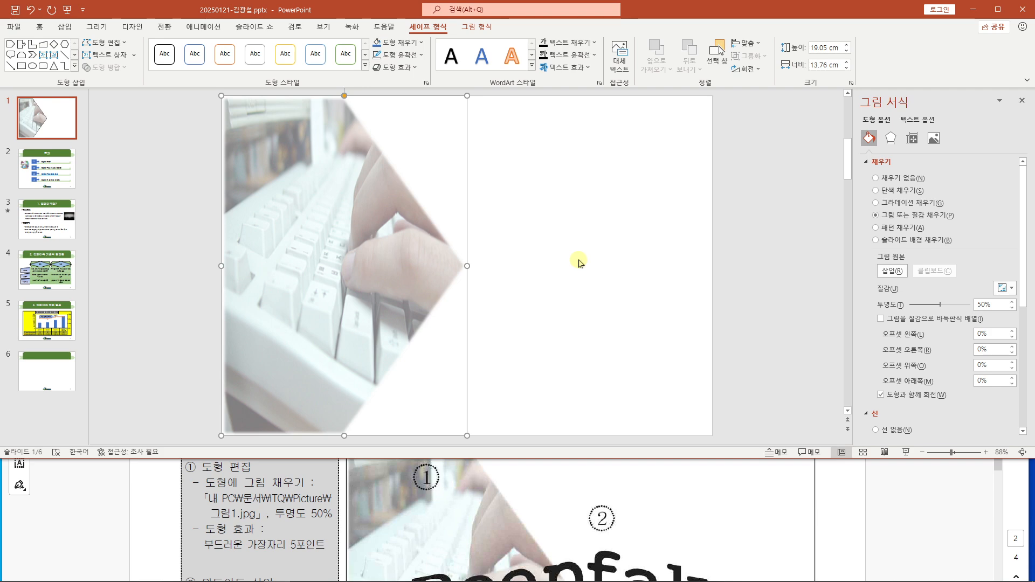
left_click(578, 262)
Check the WordArt requirements in the exam PDF and add a horizontal text box reading "Deepfake" beside the pentagon arrow's tip.
left_click(121, 488)
scroll(153, 483, "down", 2)
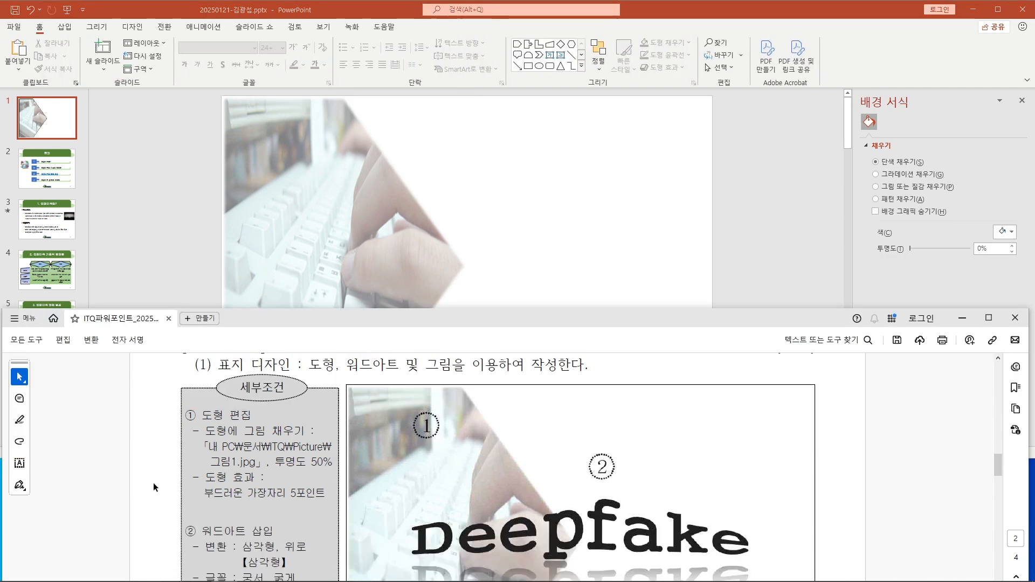
scroll(153, 483, "down", 3)
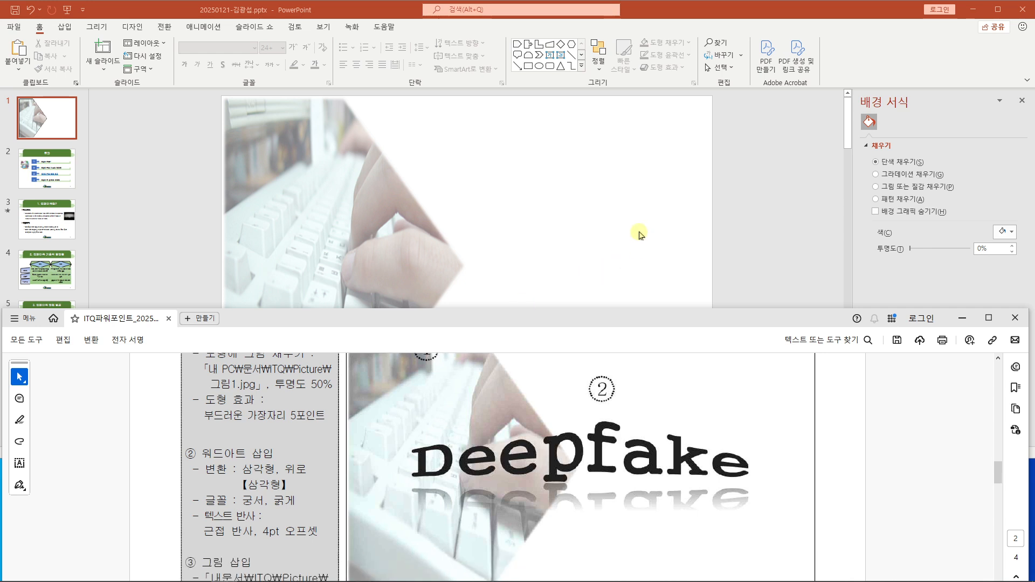
left_click(638, 232)
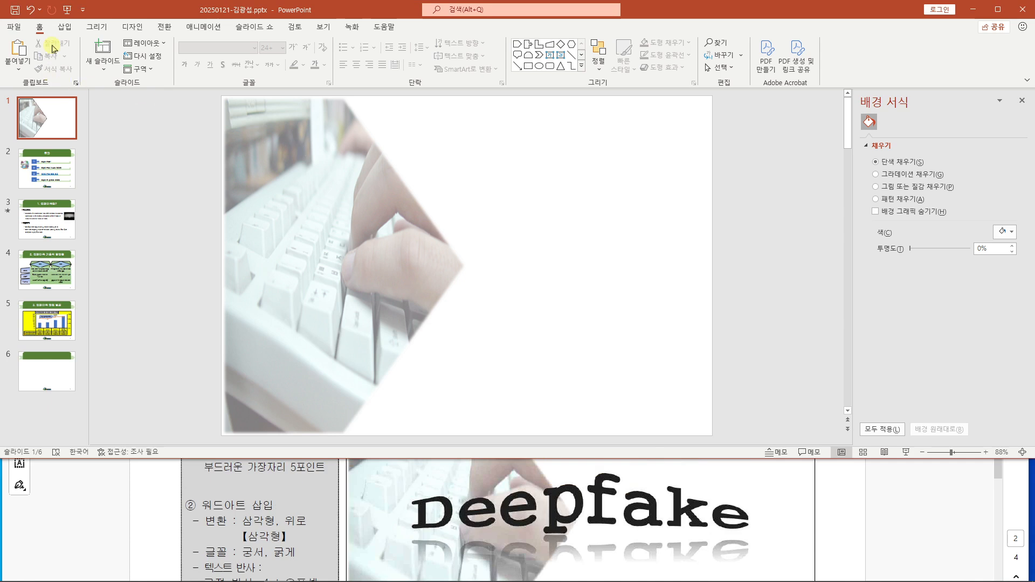
left_click(65, 27)
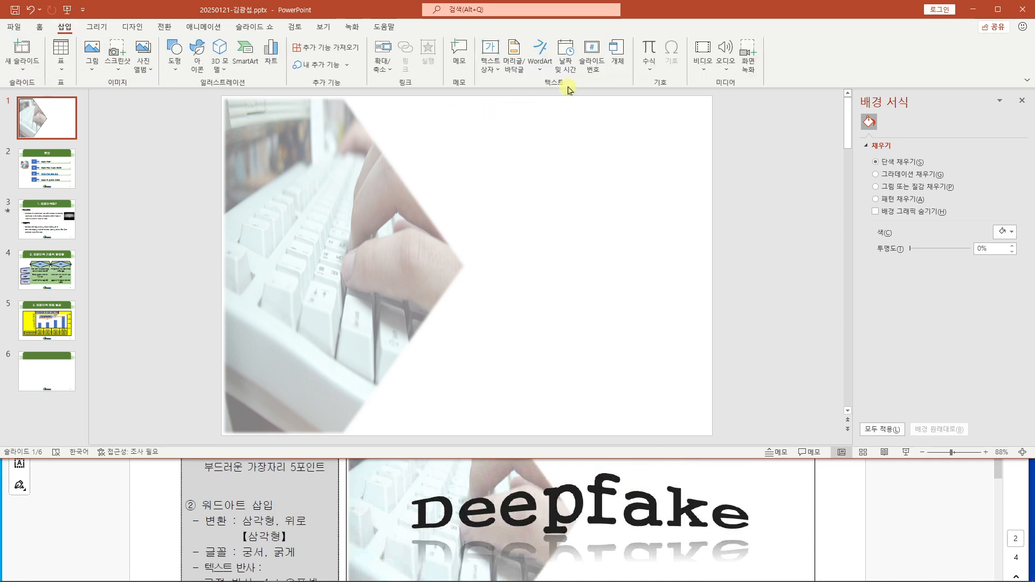
left_click(489, 69)
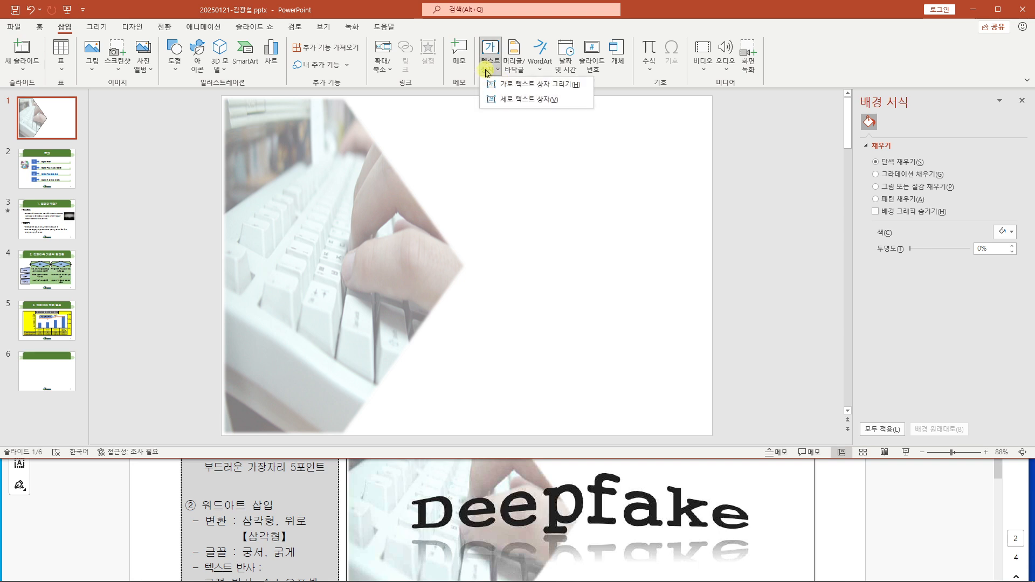
left_click(513, 86)
left_click(474, 252)
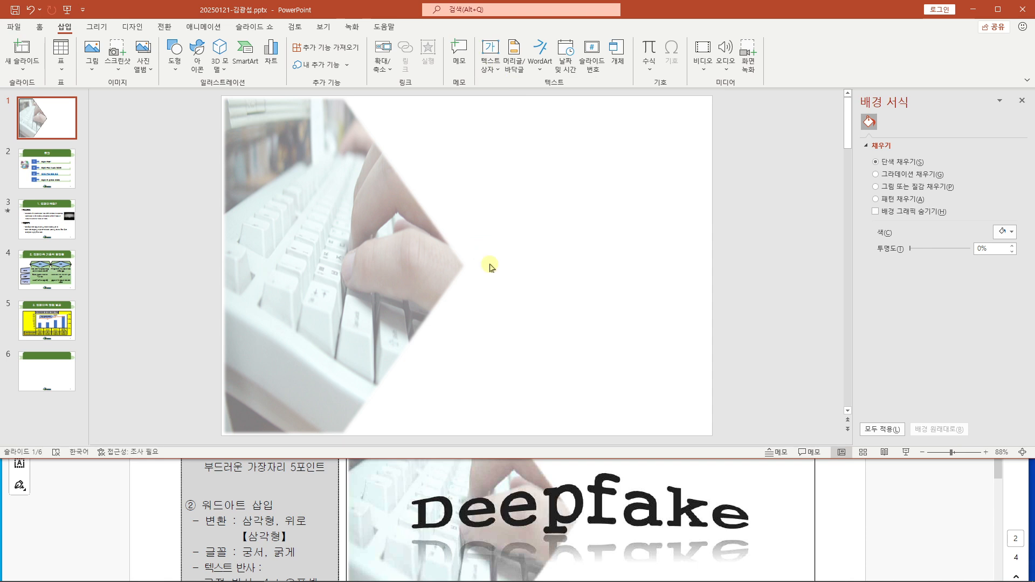
left_click_drag(483, 258, 619, 260)
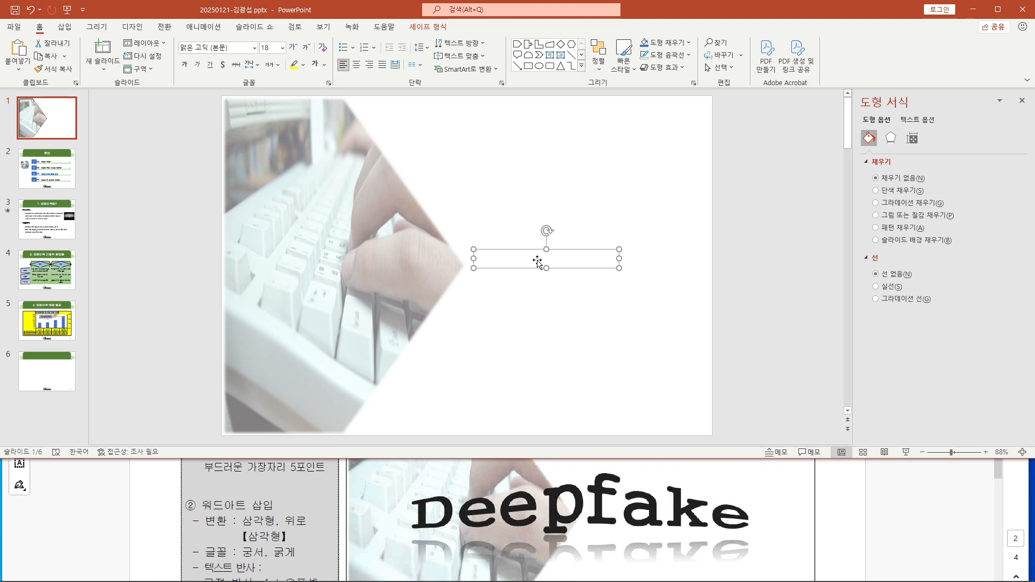
type("Deepfake")
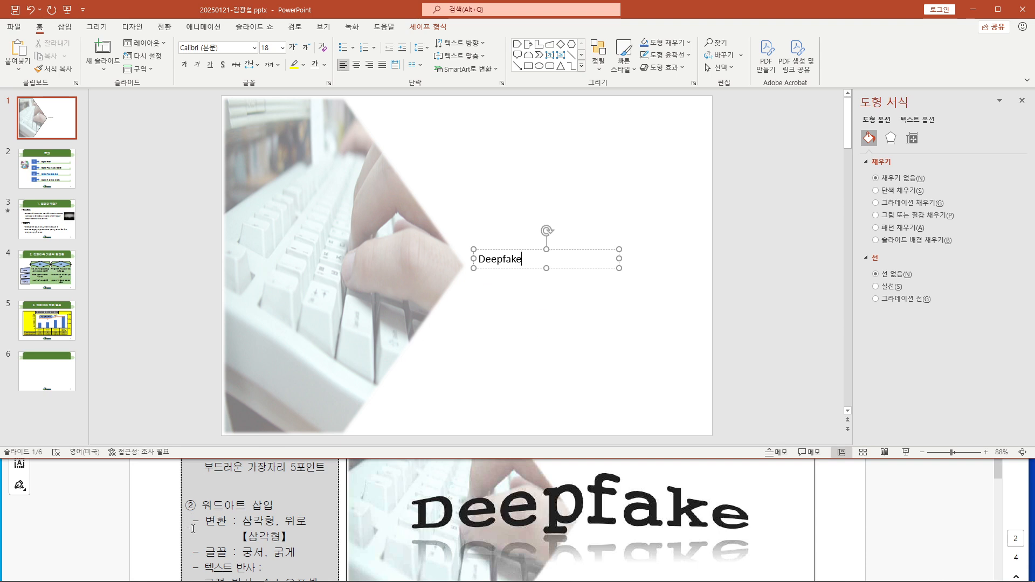
scroll(221, 560, "down", 1)
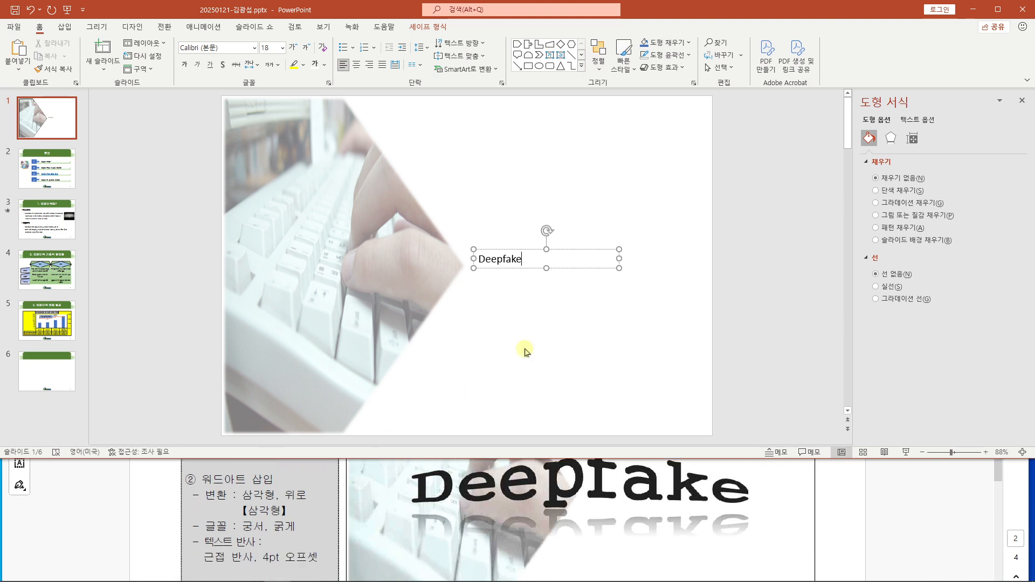
Set the "Deepfake" text's font to 궁서 and make it bold.
left_click(529, 266)
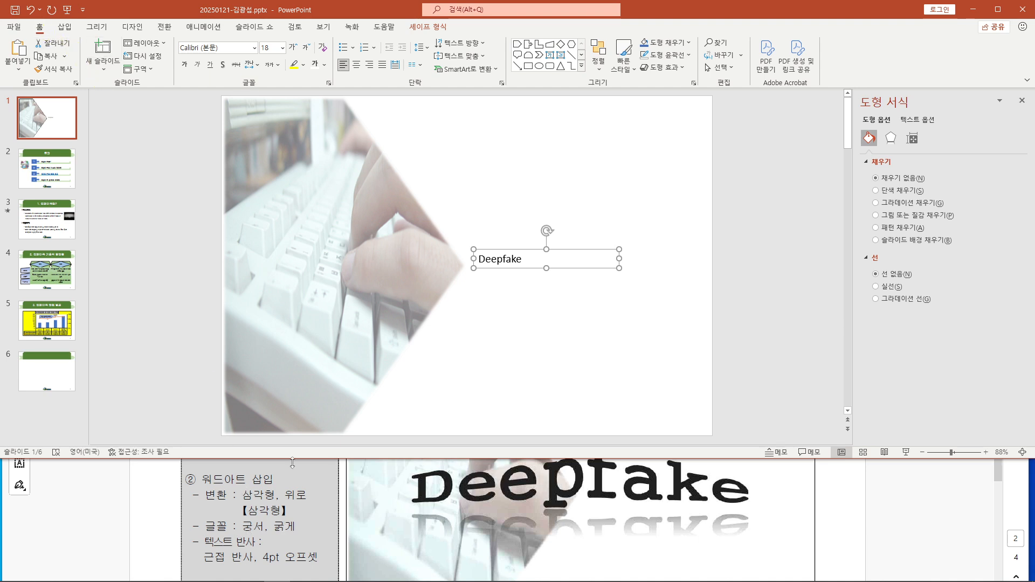
left_click(245, 50)
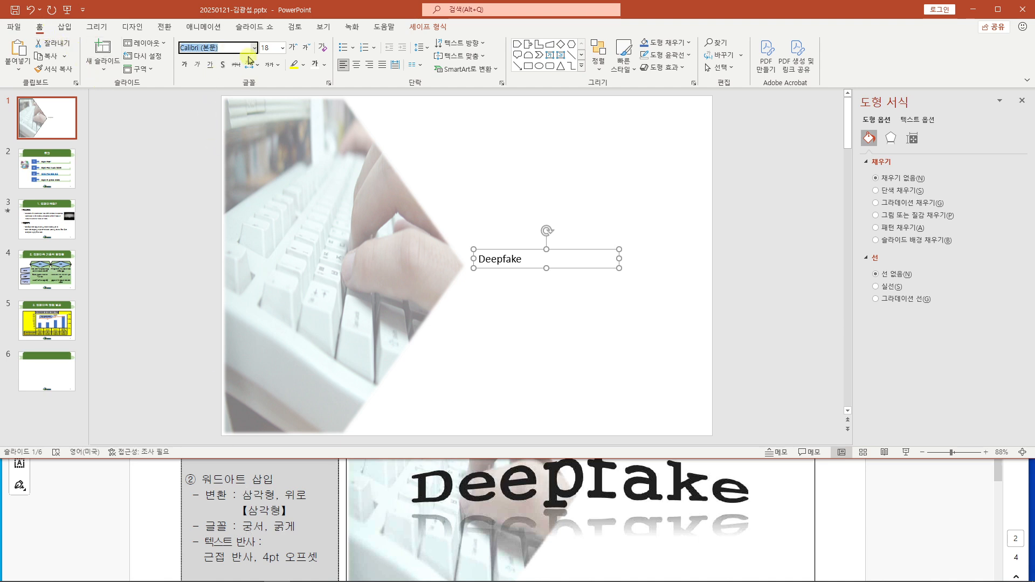
type("궁서")
key("Return")
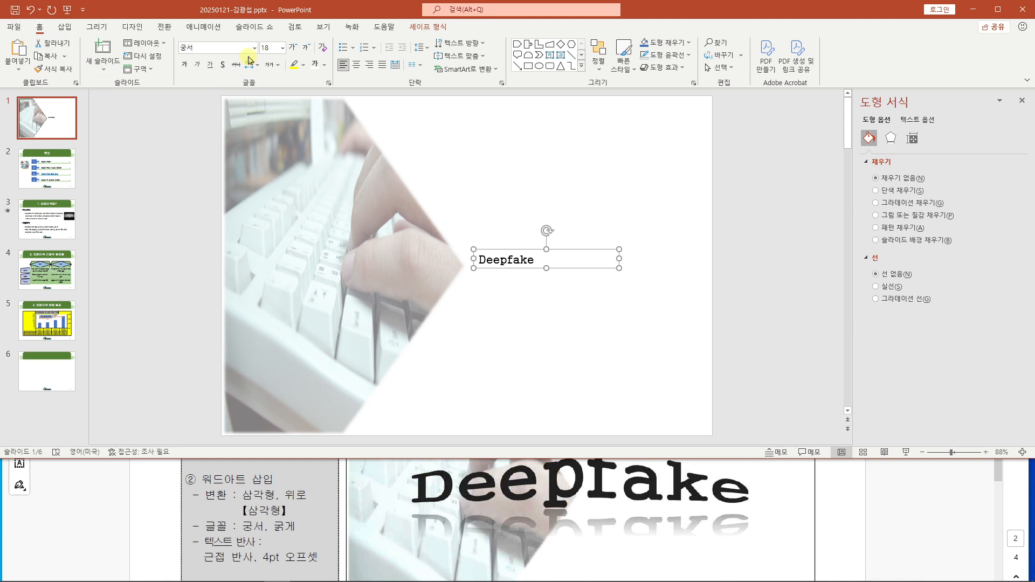
left_click(184, 64)
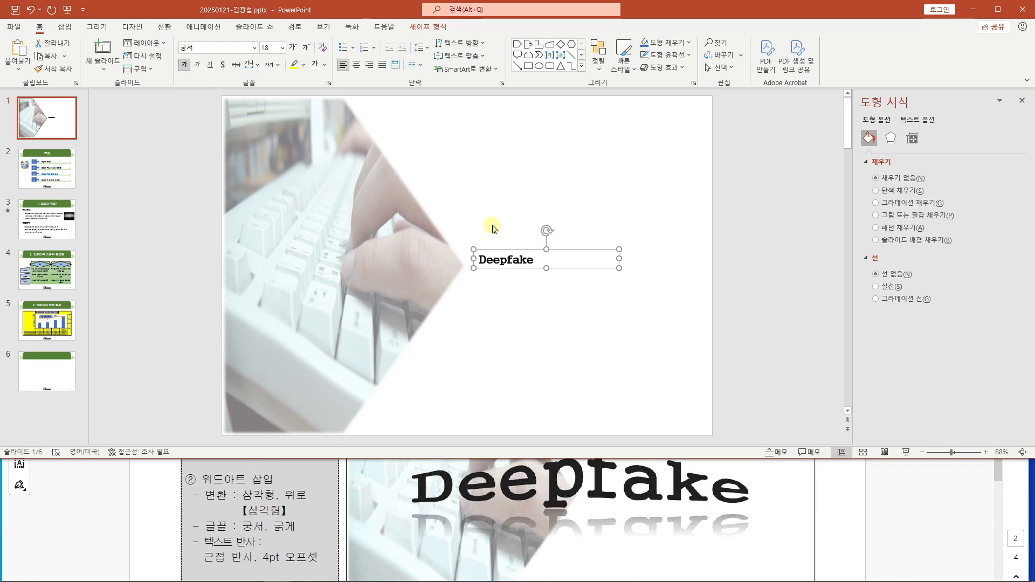
Check the WordArt transform requirement in the exam PDF and apply the upward triangle (삼각형: 위로) transform to "Deepfake".
left_click(242, 495)
mouse_move(242, 494)
left_mouse_down()
mouse_move(307, 496)
mouse_move(286, 510)
mouse_move(238, 510)
left_mouse_up()
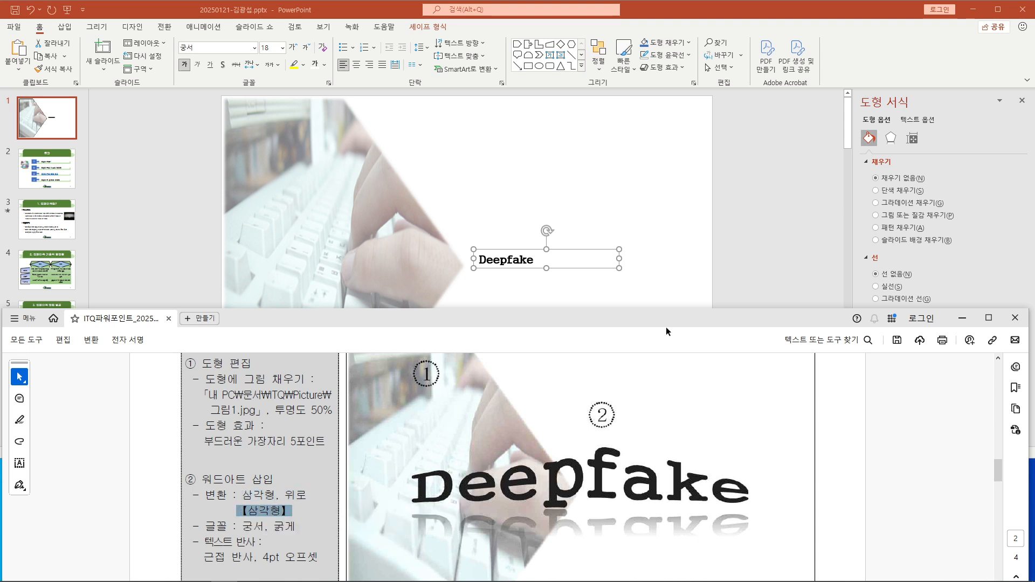
left_click(801, 9)
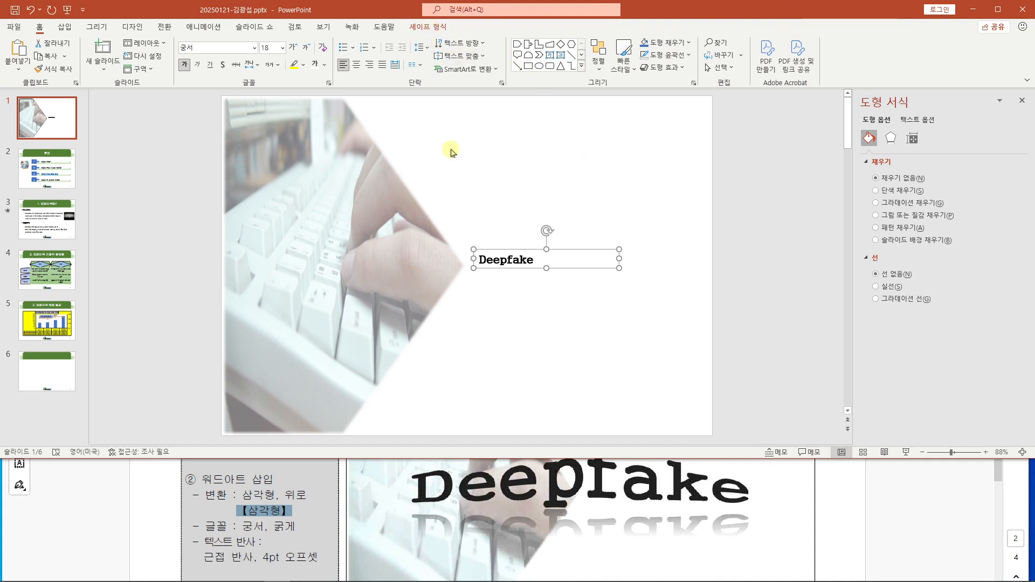
left_click(429, 27)
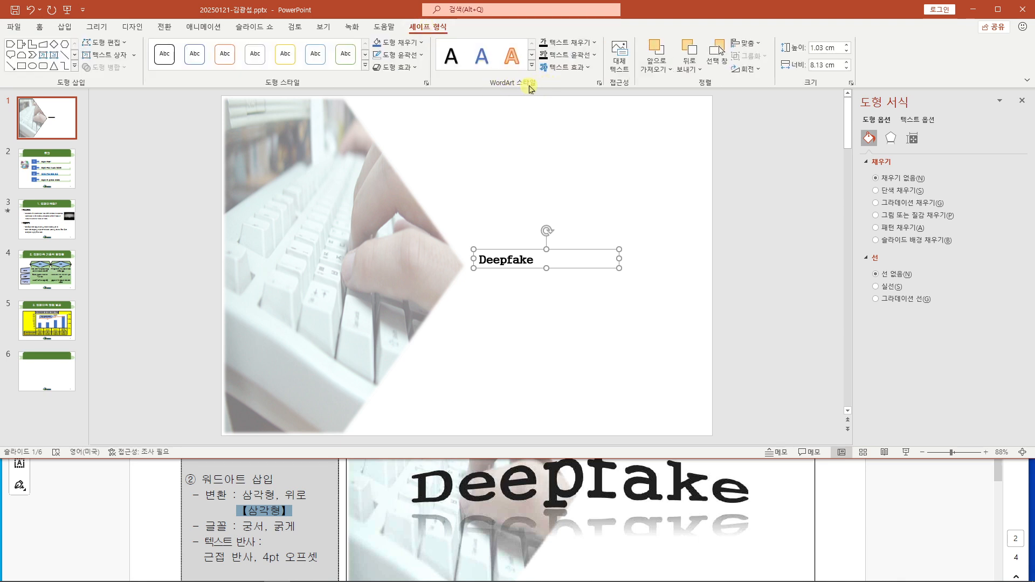
left_click(590, 68)
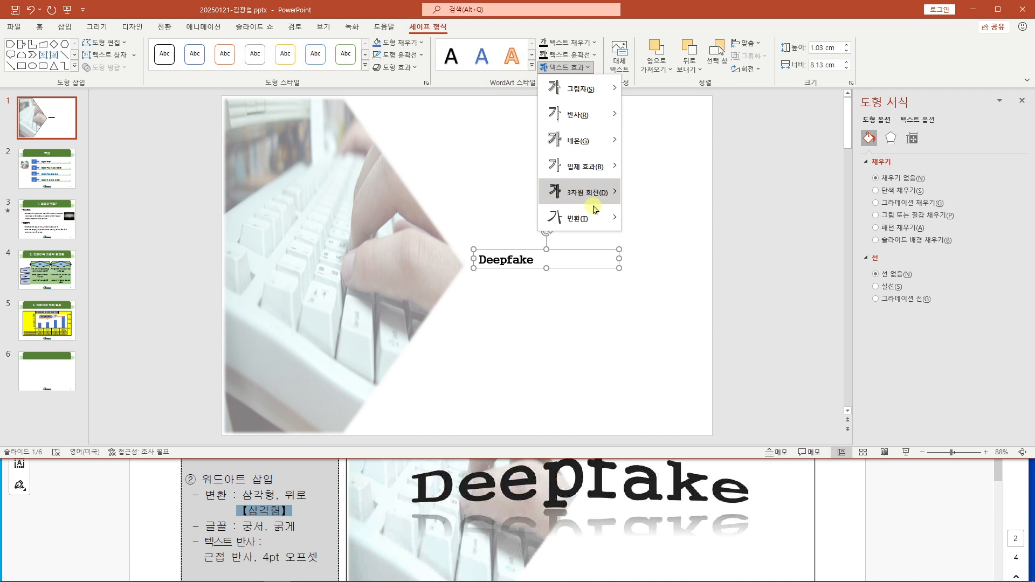
mouse_move(594, 215)
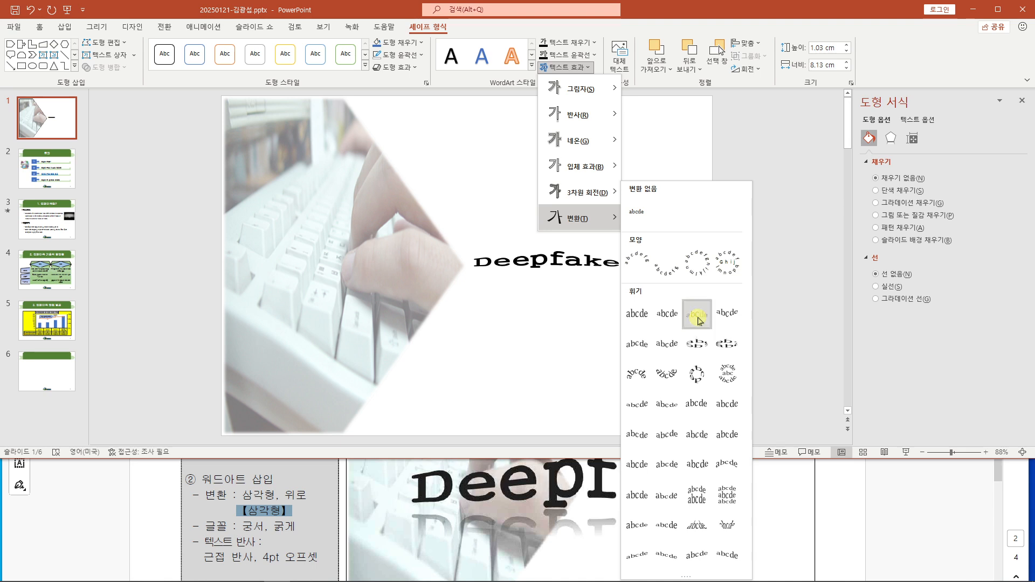
left_click(699, 320)
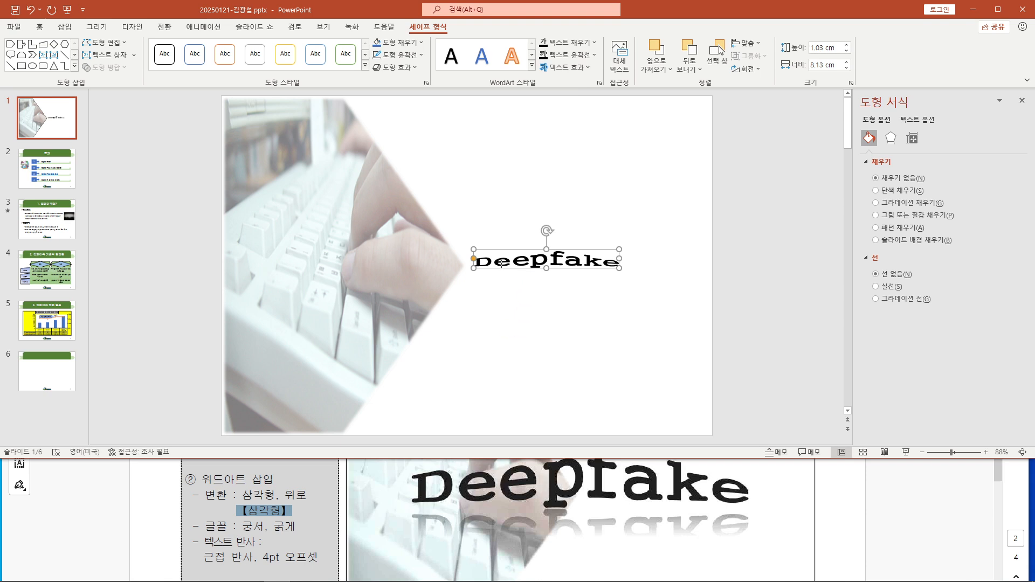
Enlarge the Deepfake WordArt to about 2.84 cm high and 20.23 cm wide and place it across the pentagon arrow's tip.
left_click_drag(505, 266, 381, 214)
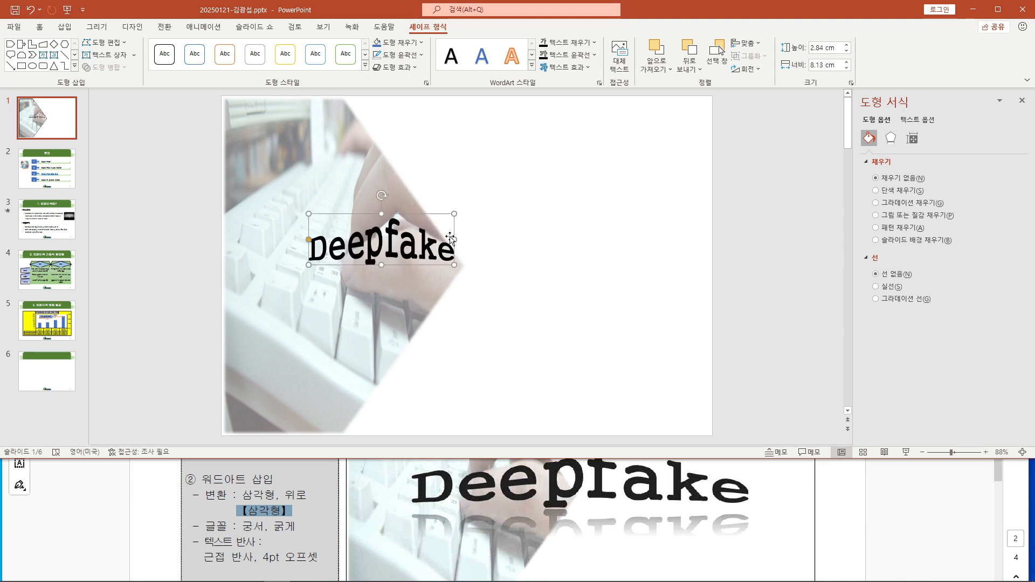
left_click_drag(454, 239, 690, 240)
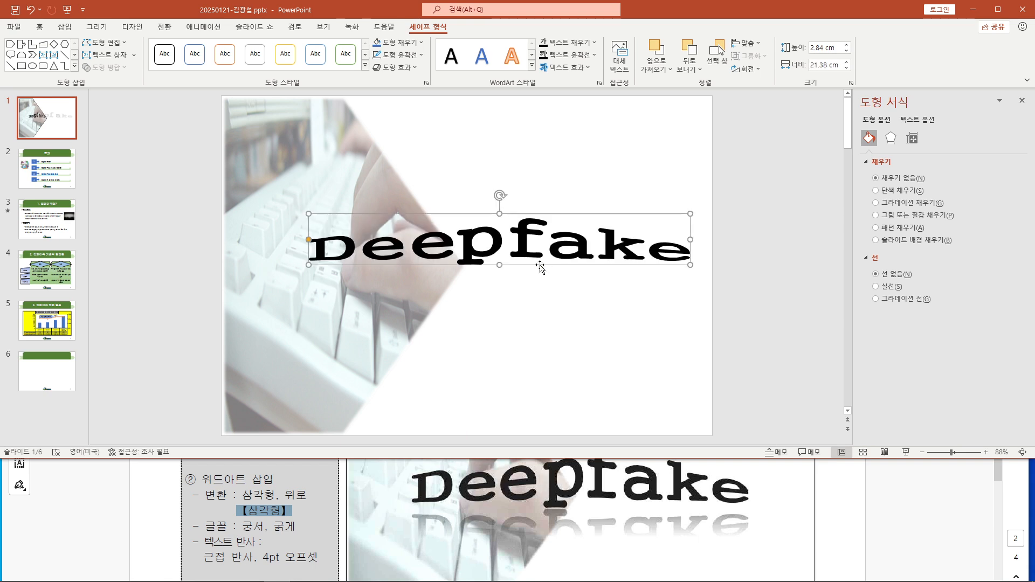
left_click_drag(530, 268, 503, 277)
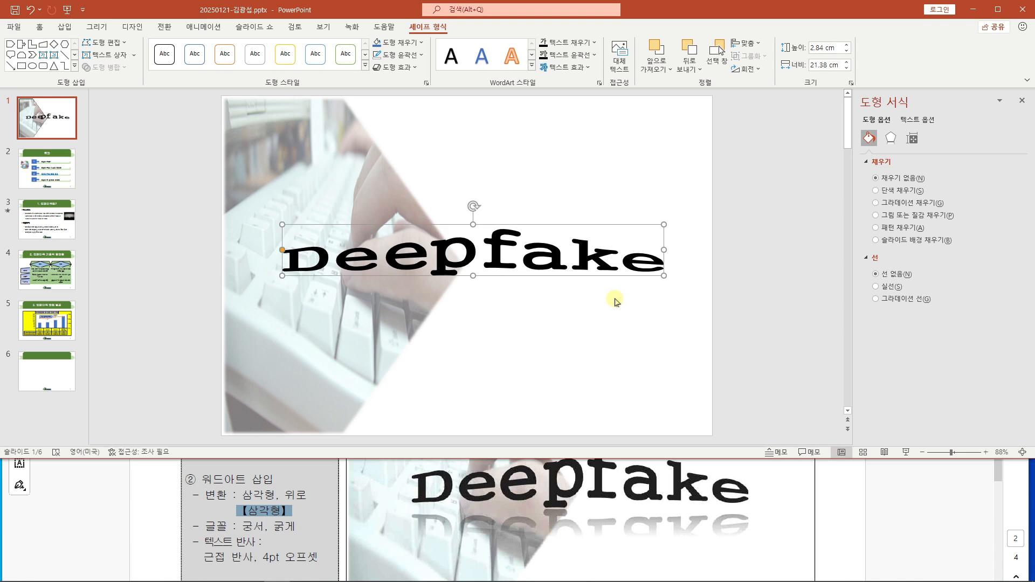
key("Right")
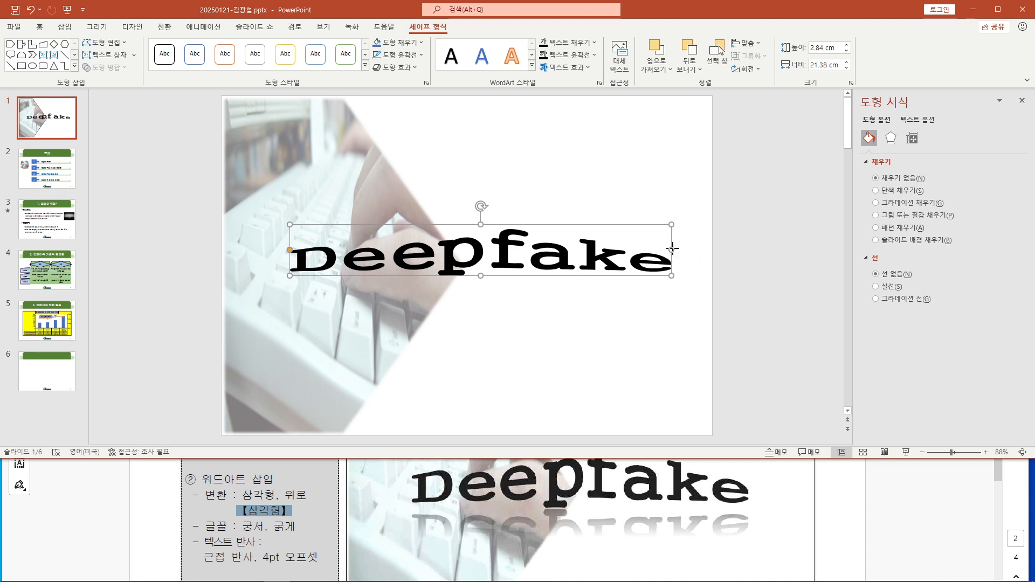
left_click_drag(671, 250, 651, 249)
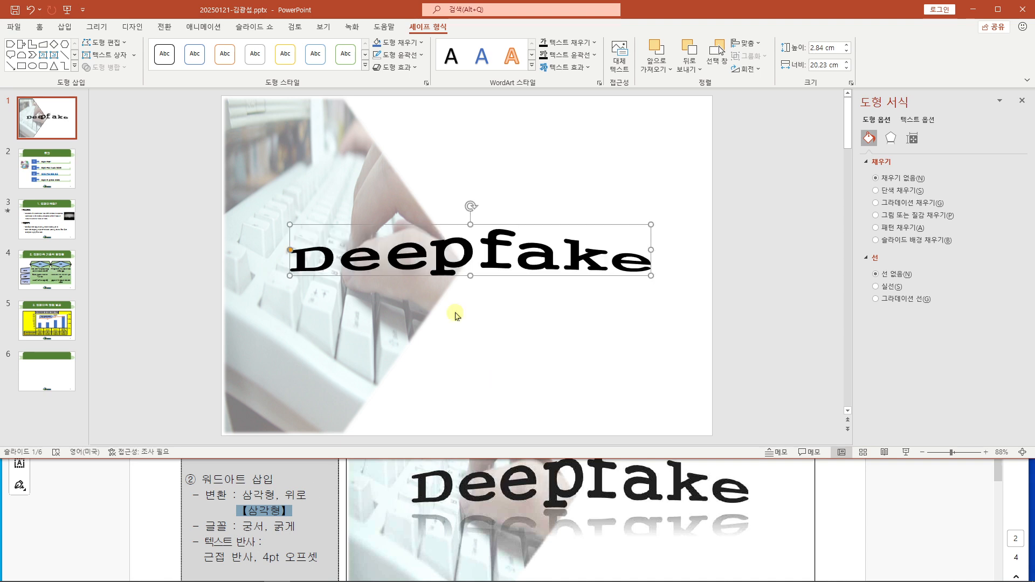
Apply the tight reflection with 4 pt offset (근접 반사: 4pt 오프셋) to the Deepfake WordArt.
left_click(566, 67)
mouse_move(579, 115)
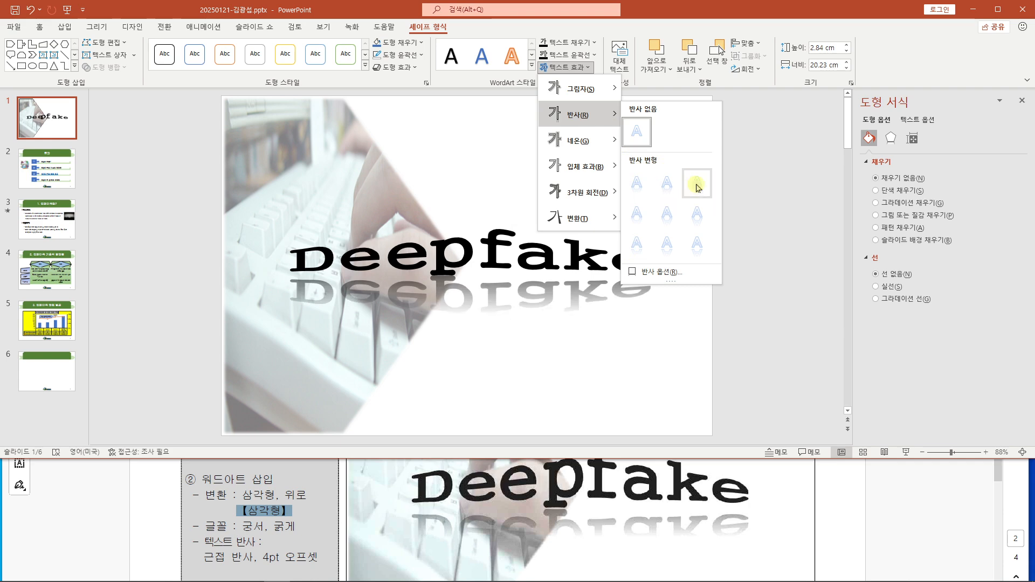
left_click(640, 217)
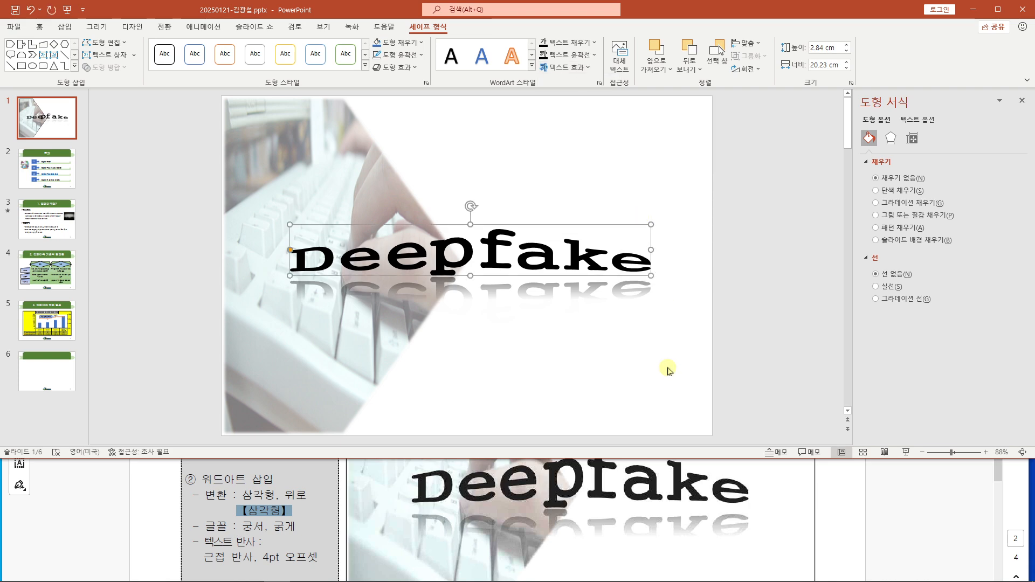
Examine the exam PDF's logo picture requirements for slide 1 and compare them with the slide master's bottom logo instructions.
left_click(152, 505)
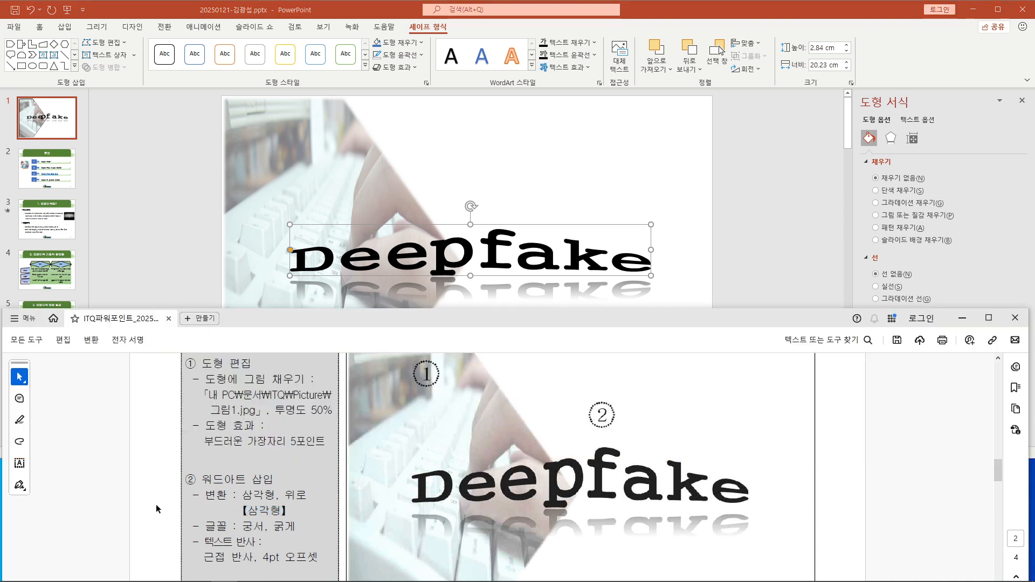
scroll(156, 503, "down", 2)
scroll(160, 500, "down", 1)
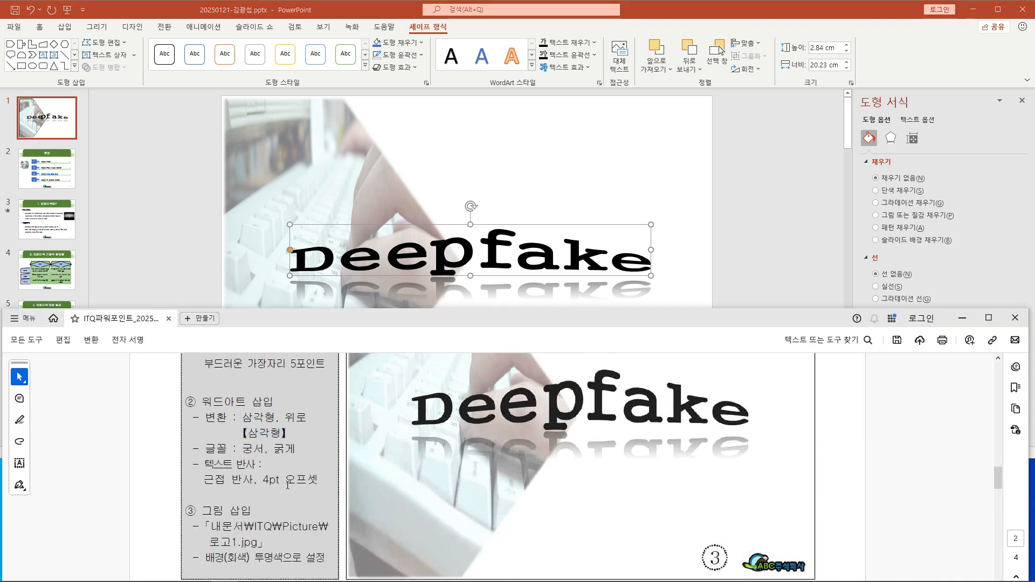
scroll(205, 512, "down", 1)
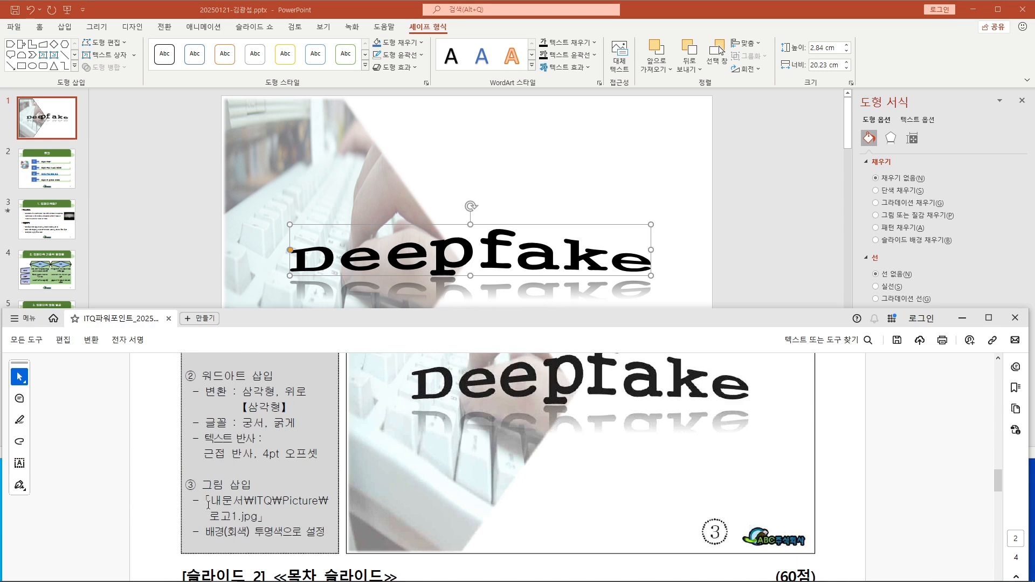
left_click_drag(208, 505, 319, 533)
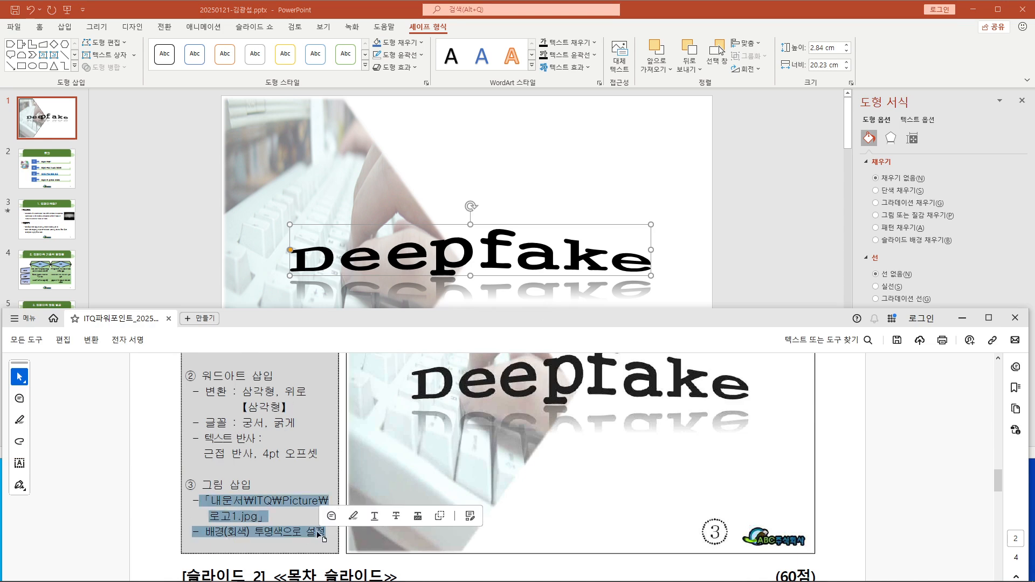
left_click(166, 470)
scroll(190, 465, "up", 8)
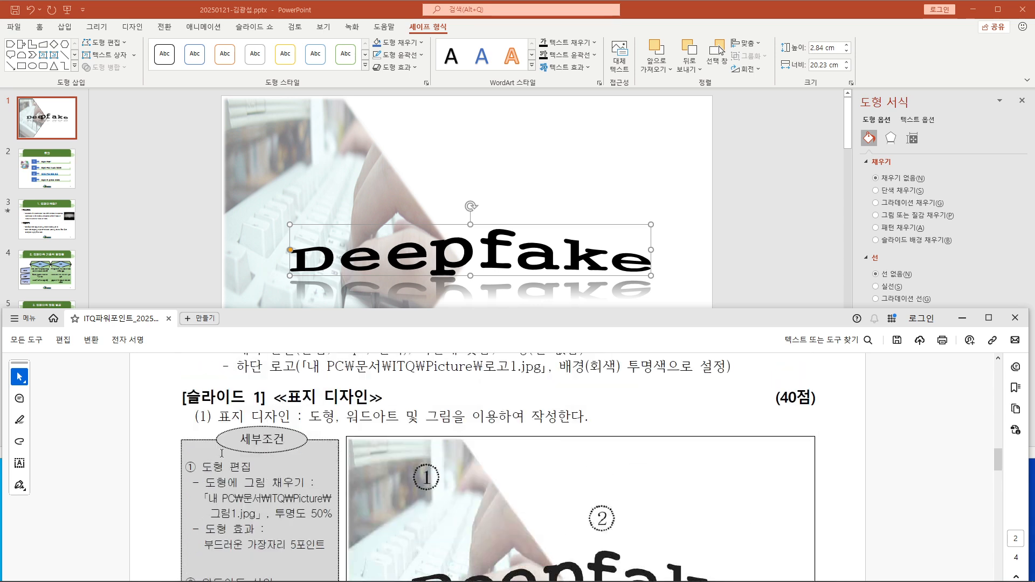
scroll(222, 452, "up", 2)
left_click_drag(237, 418, 725, 419)
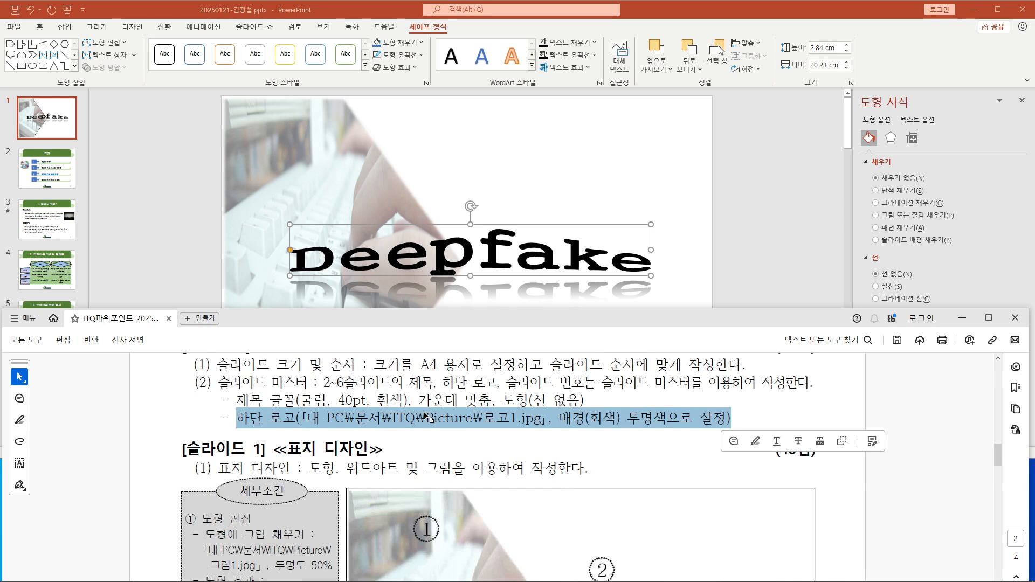
scroll(426, 417, "down", 8)
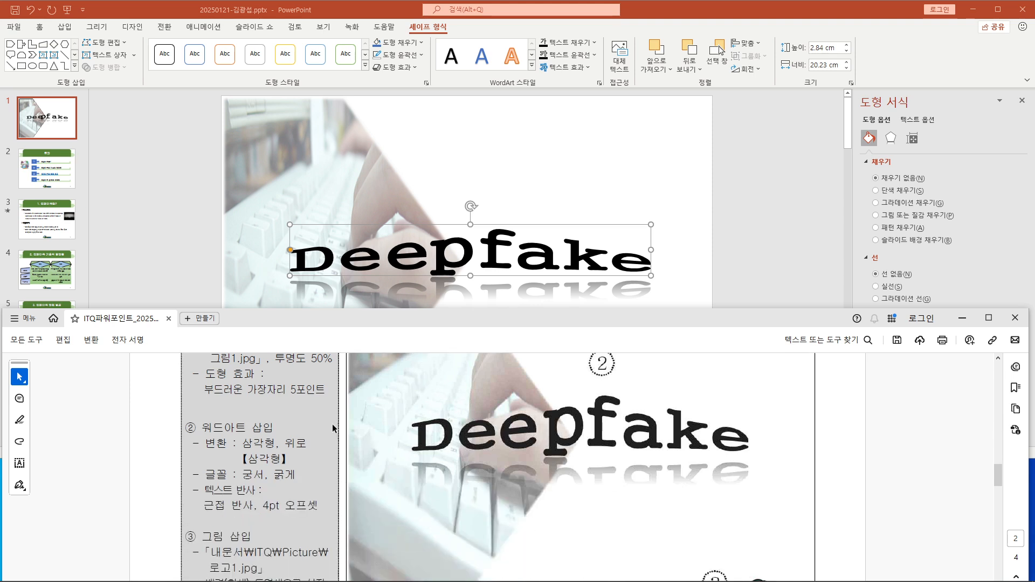
scroll(332, 428, "down", 2)
Open the slide master and copy the ABC주식회사 logo from the layout with the green title shape.
left_click(183, 198)
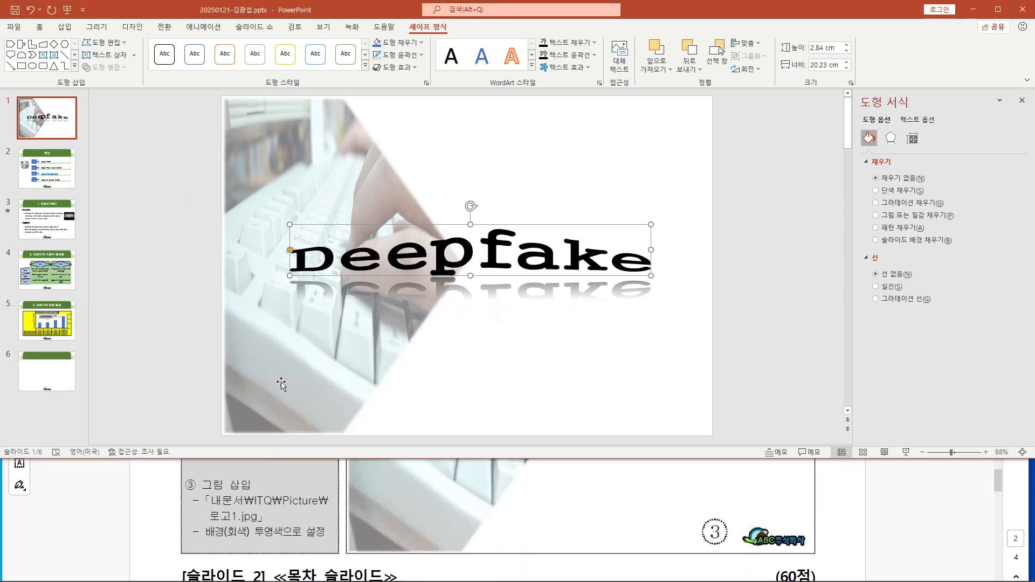
left_click(321, 27)
left_click(152, 54)
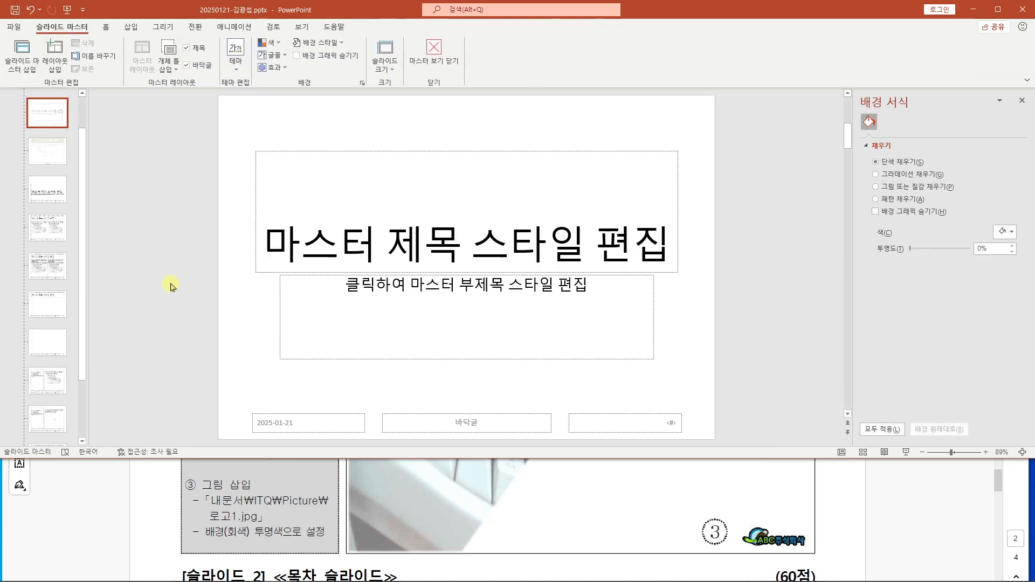
left_click(48, 152)
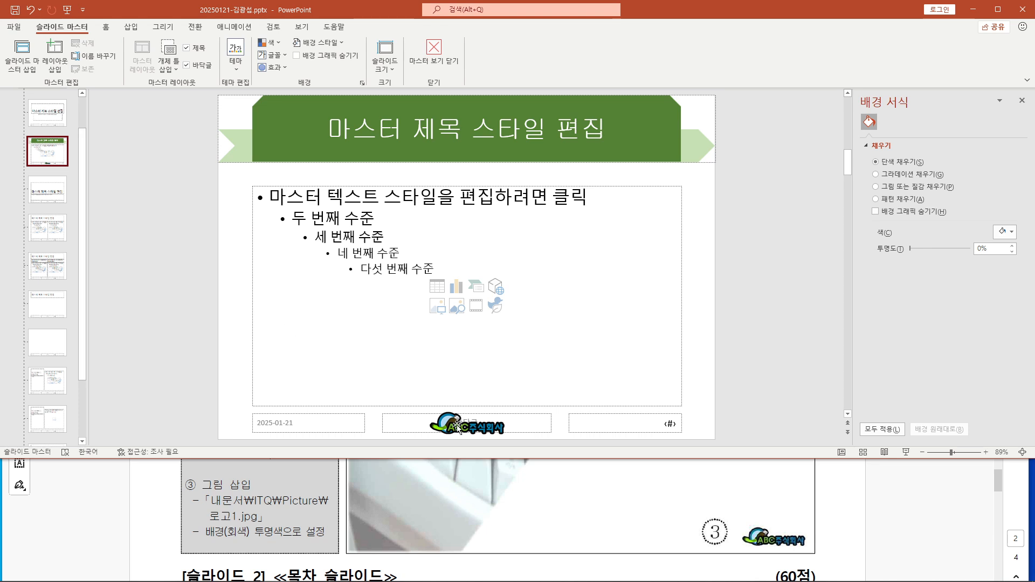
left_click(457, 426)
right_click(457, 427)
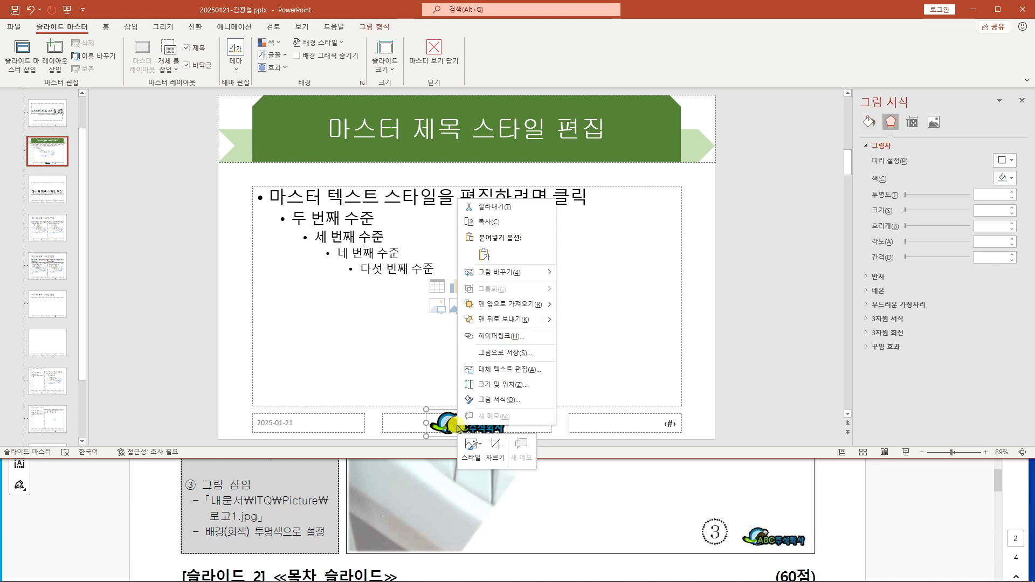
left_click(509, 215)
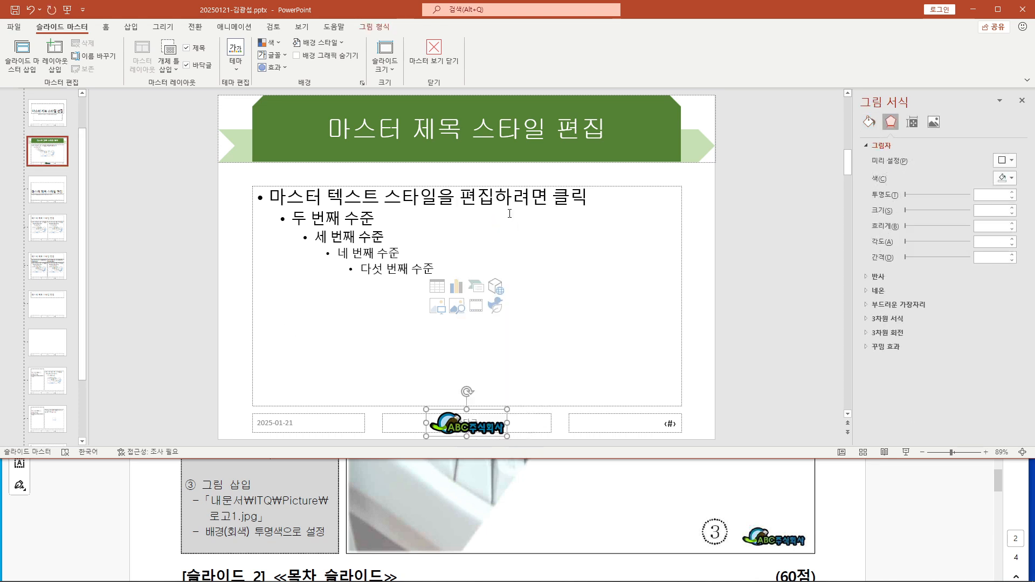
Close the master view, paste the logo as a picture on slide 1 and place it in the slide's lower-right corner.
left_click(433, 52)
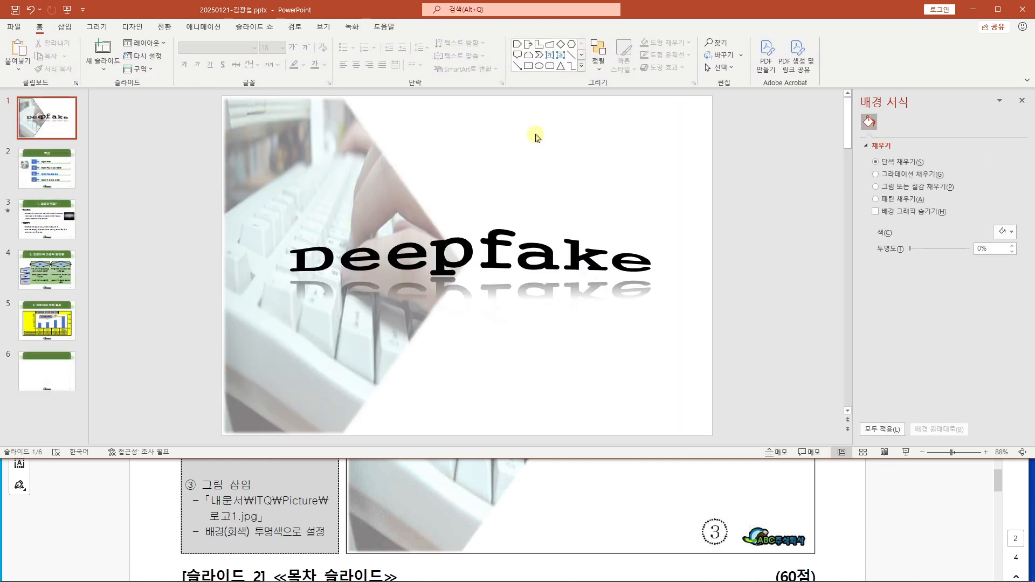
right_click(535, 136)
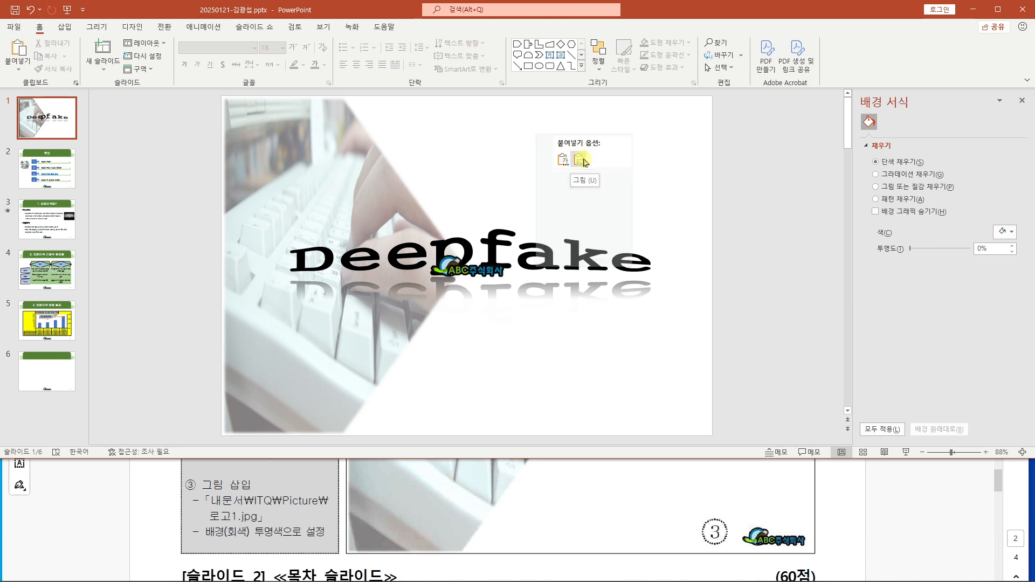
left_click(580, 159)
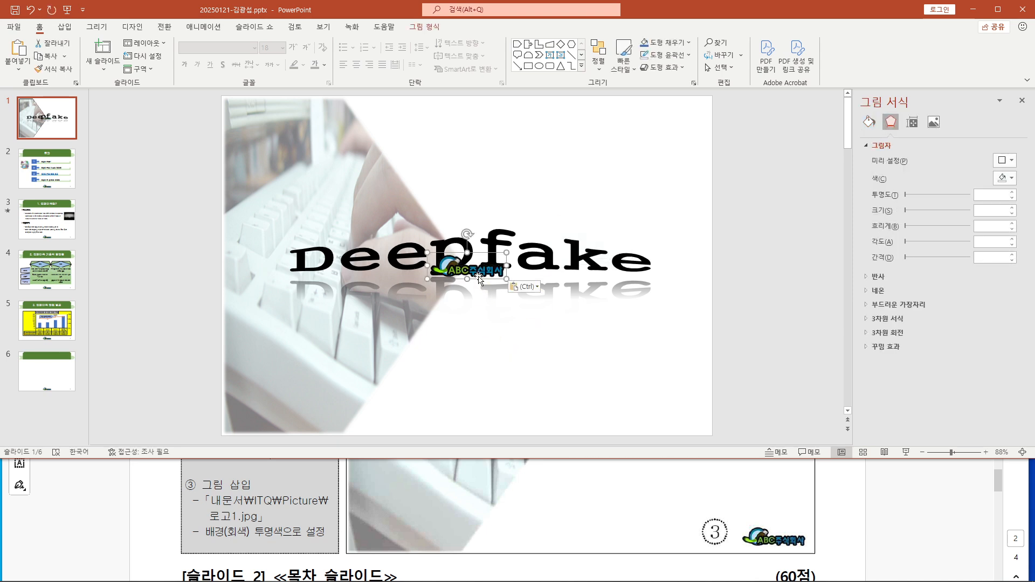
left_click_drag(478, 268, 673, 412)
left_click(762, 363)
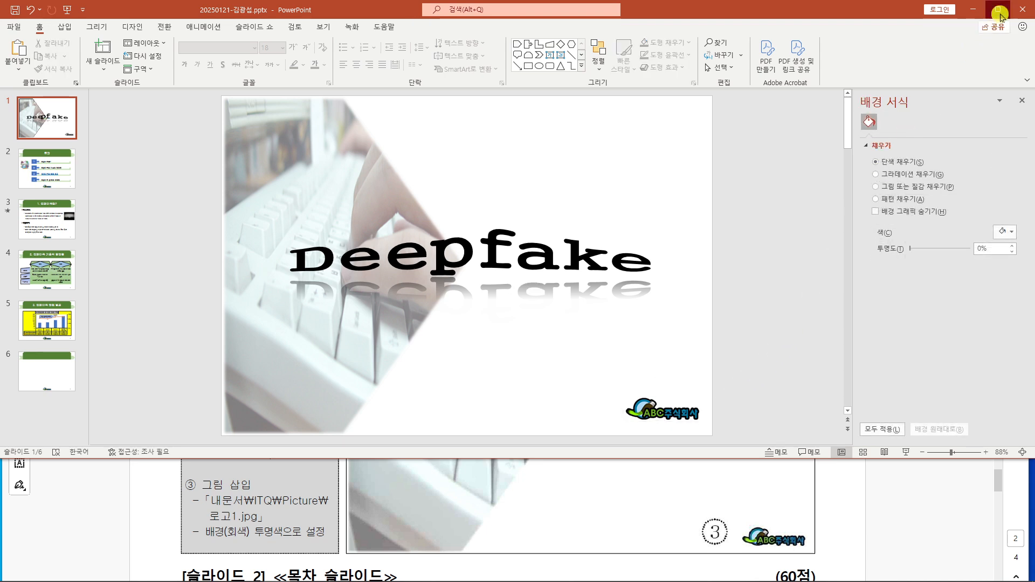
Maximize the presentation window and close the background formatting pane.
left_click(998, 12)
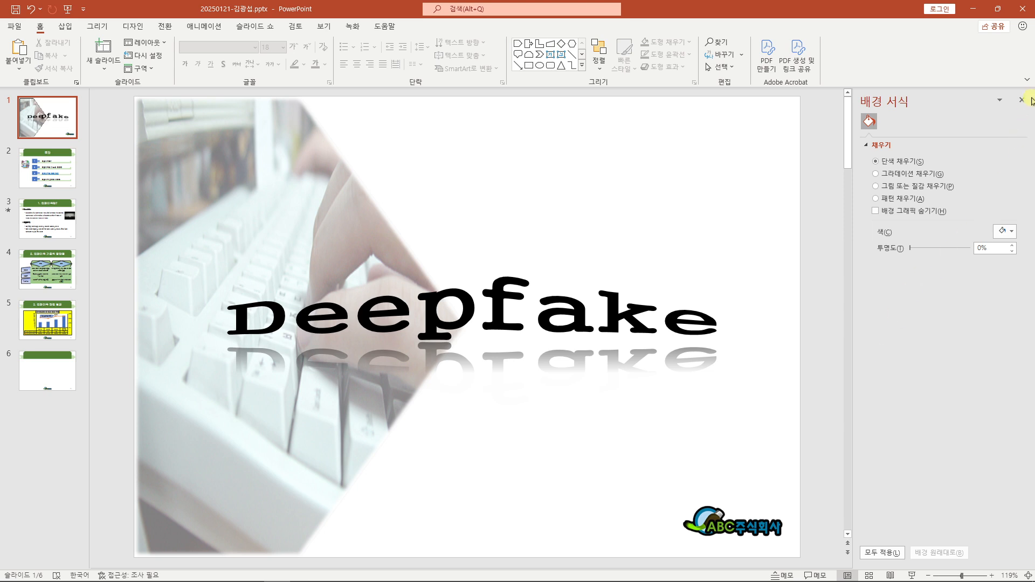
left_click(1022, 100)
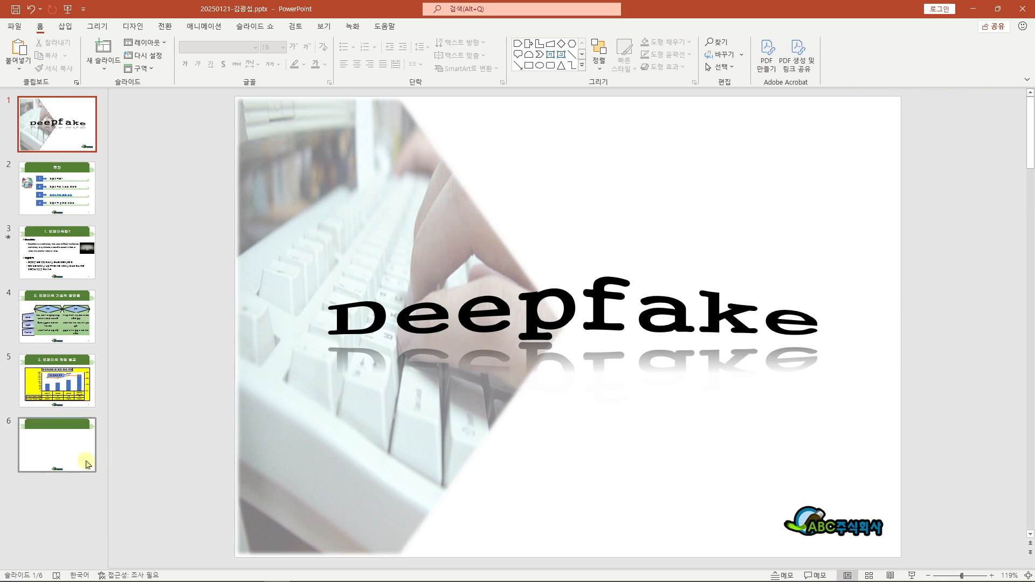
Select slide 6 and examine the exam PDF's slide 6 requirements for shapes, SmartArt, font and animation order.
left_click(65, 447)
mouse_move(467, 575)
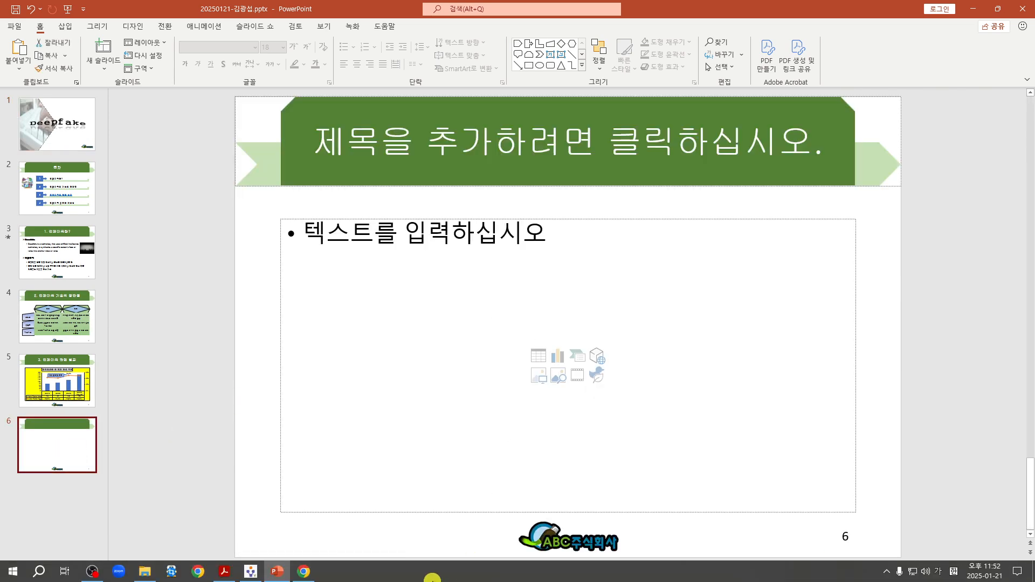
left_click(224, 572)
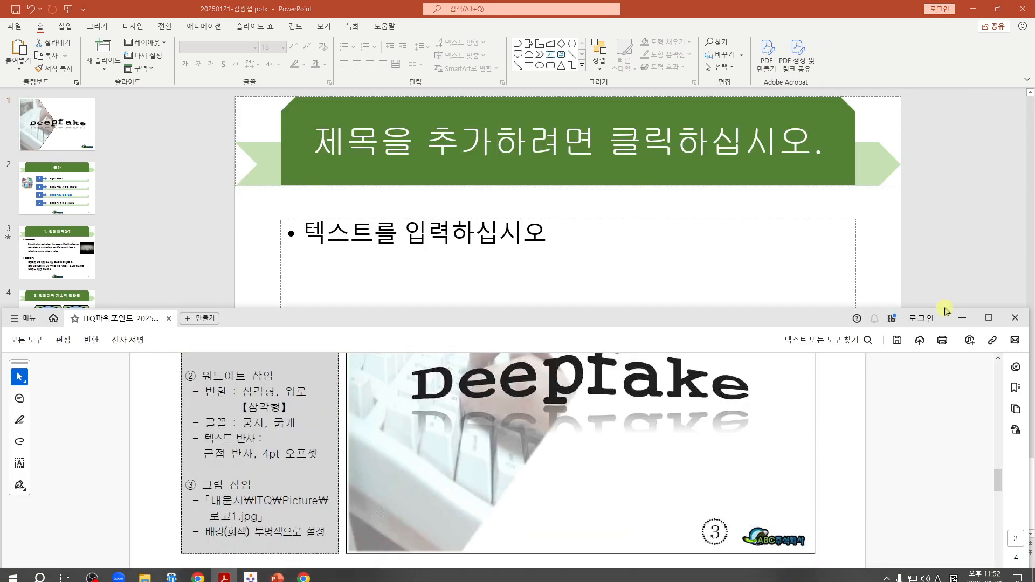
left_click(988, 317)
scroll(750, 299, "down", 3)
scroll(750, 299, "down", 20)
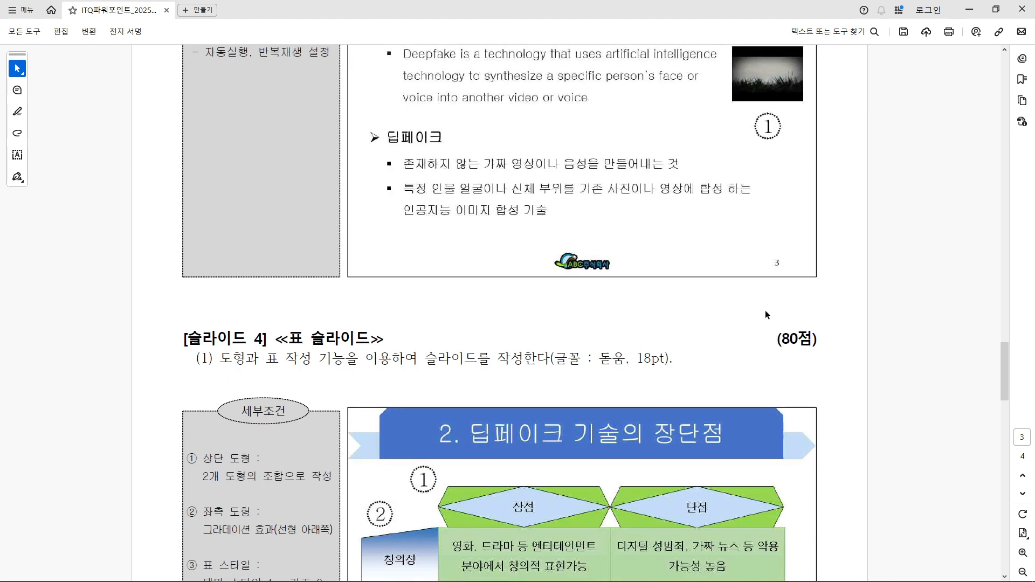
scroll(769, 314, "down", 1)
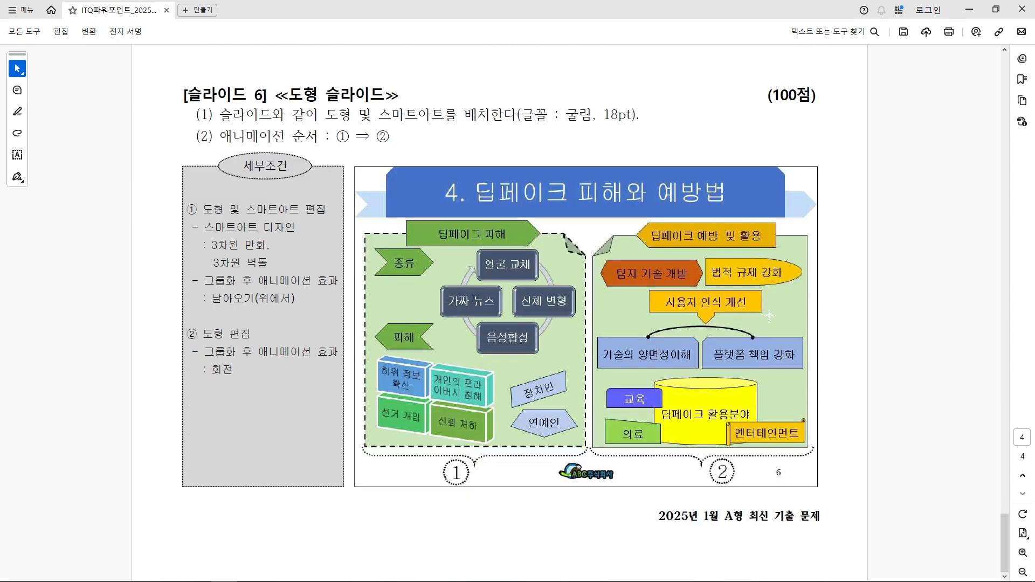
double_click(519, 109)
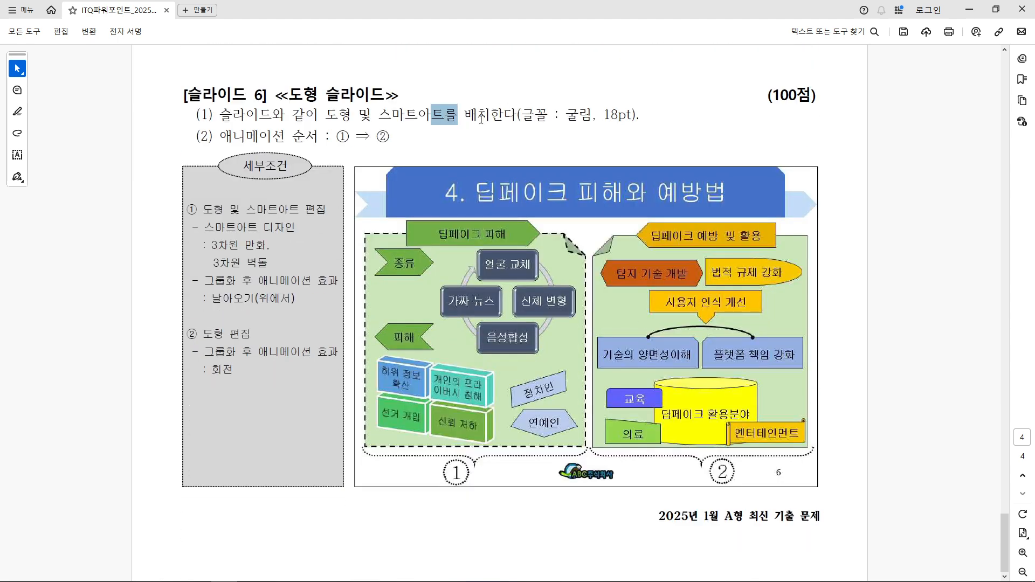
left_click(561, 118)
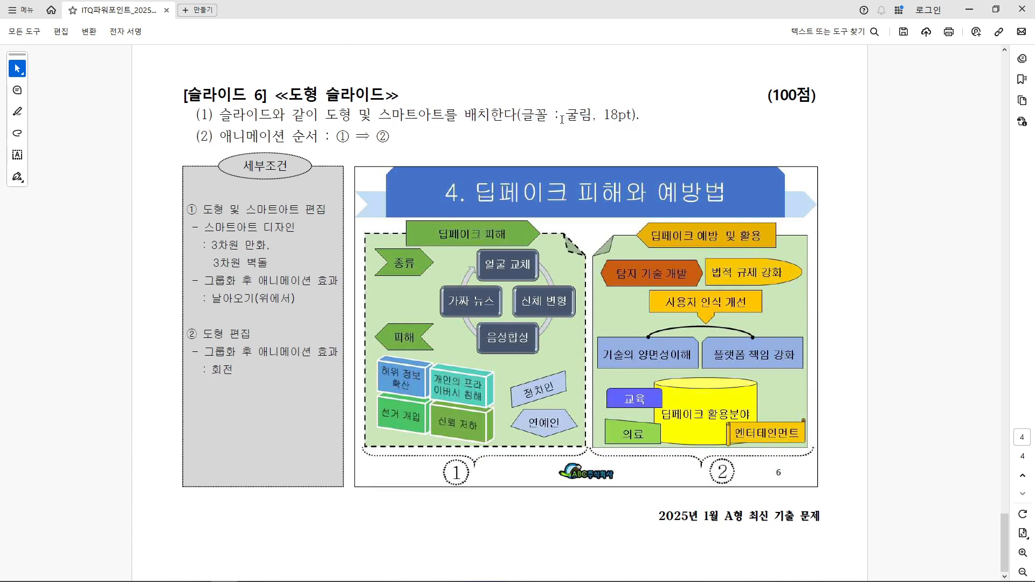
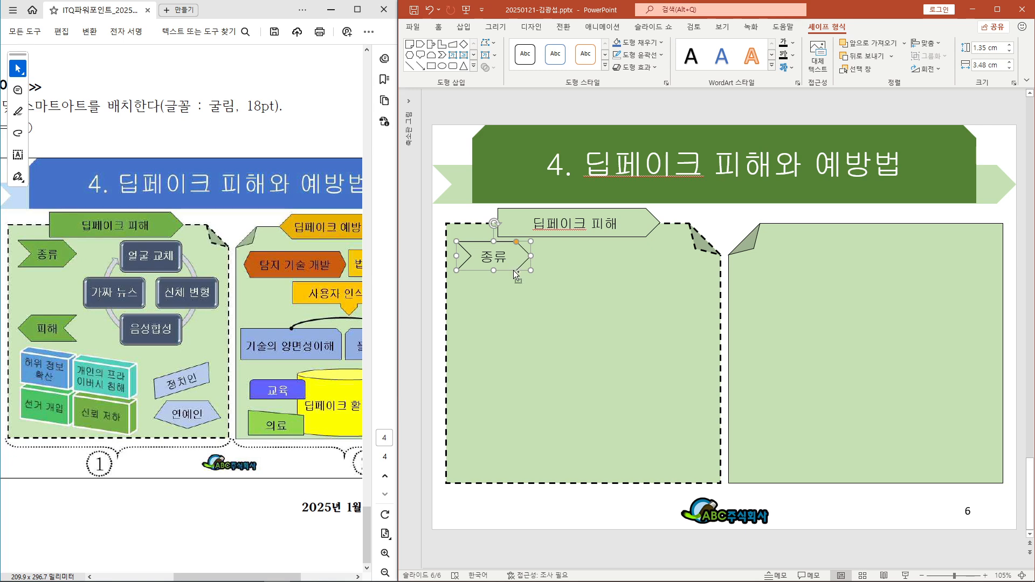
Duplicate the 종류 arrow shape directly below, flip the copy horizontally and change its text to 피해.
left_click_drag(513, 270, 518, 350)
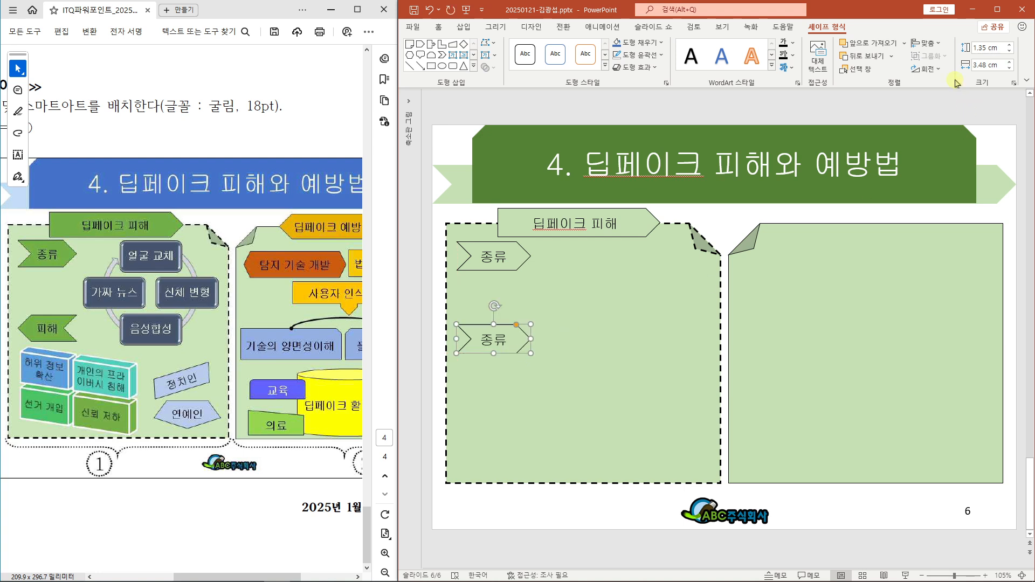
left_click(926, 69)
left_click(919, 128)
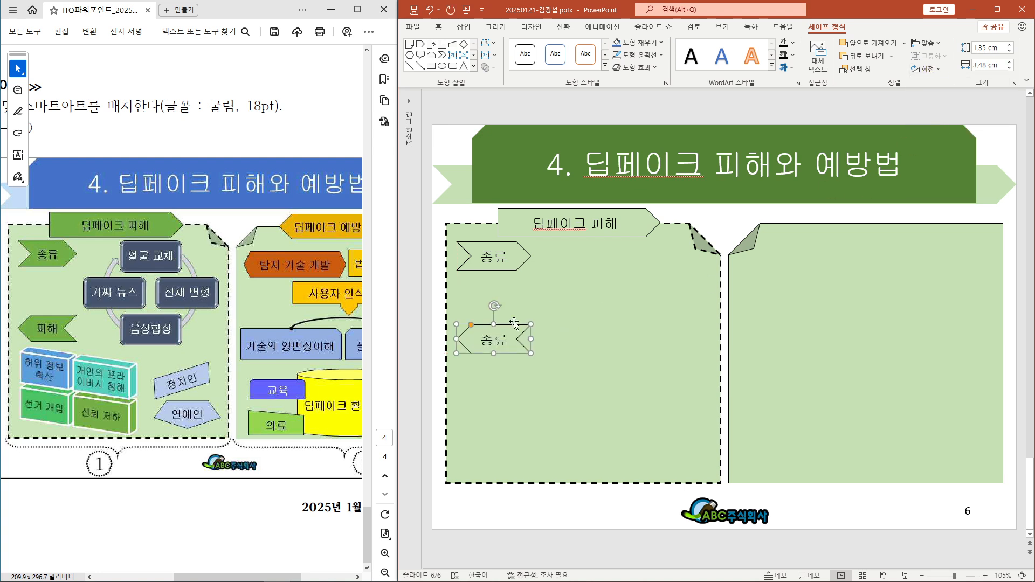
double_click(515, 339)
type("피해")
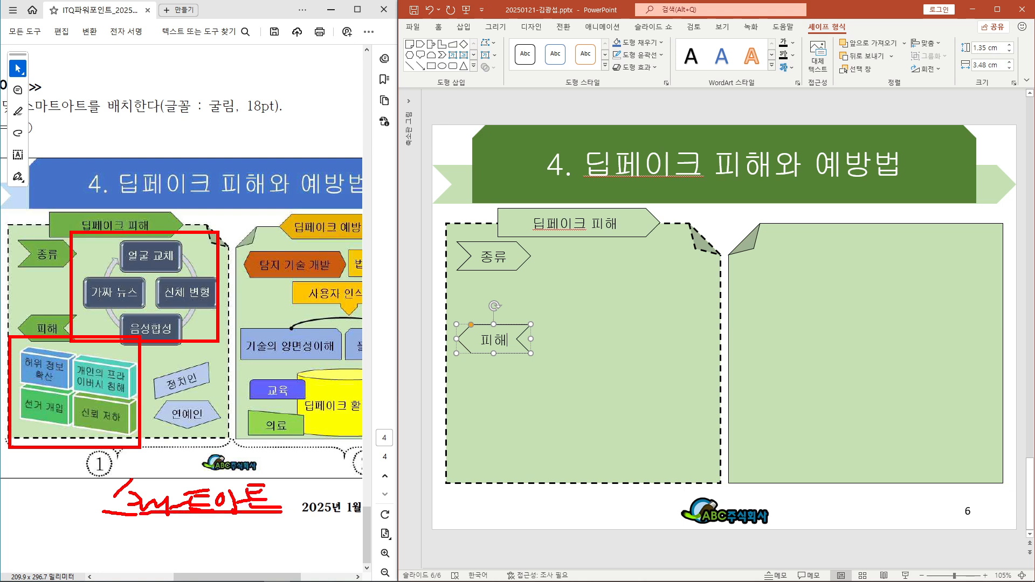
Insert a 연속 주기형 (continuous cycle) SmartArt graphic on slide 6.
left_click(463, 26)
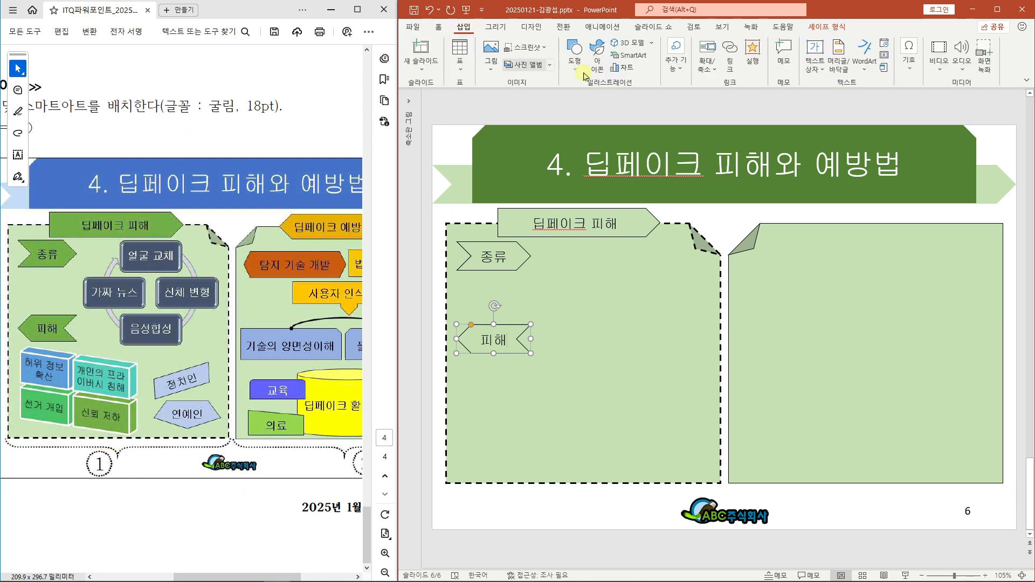
left_click(641, 56)
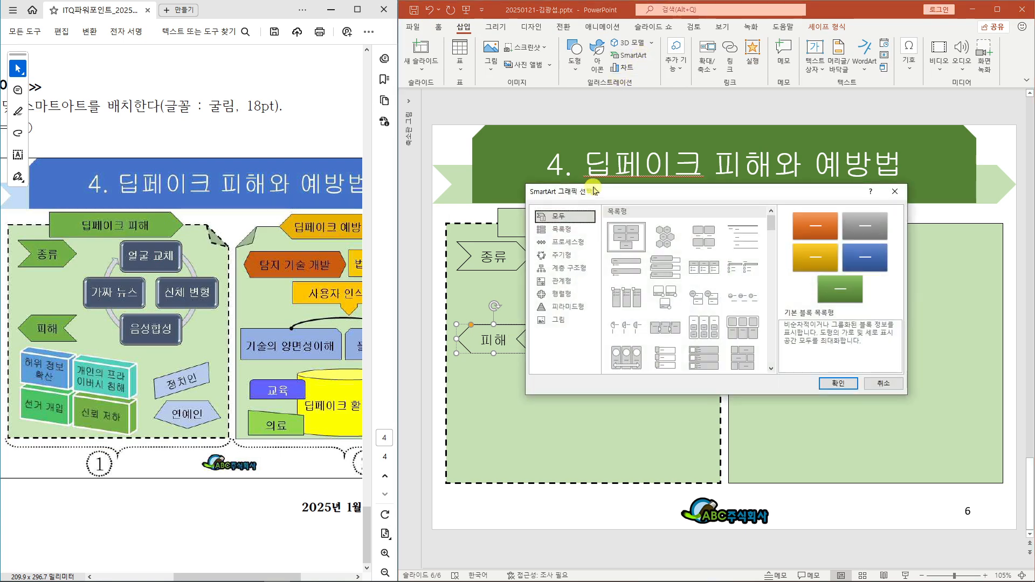
left_click(631, 239)
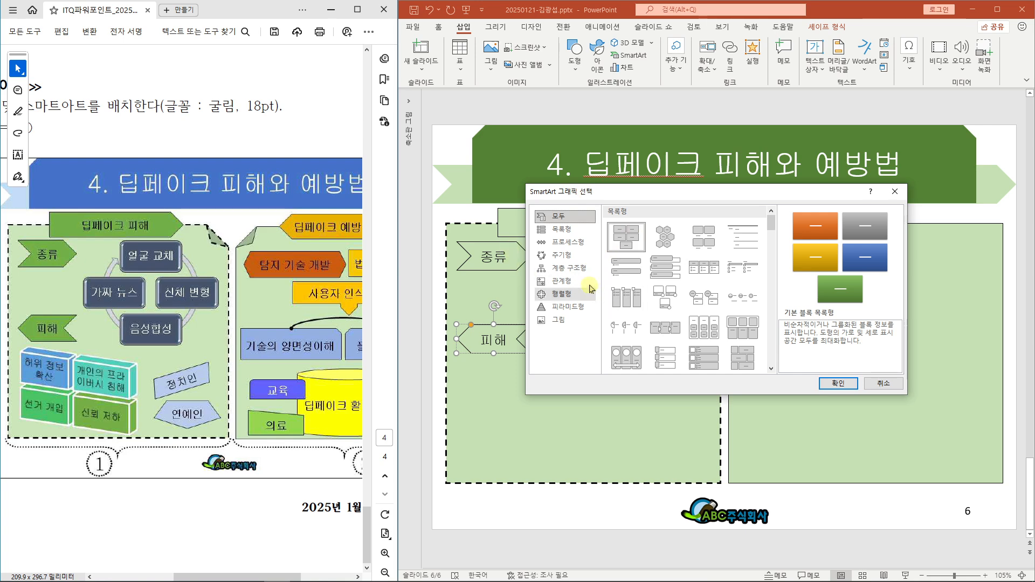
left_click(566, 259)
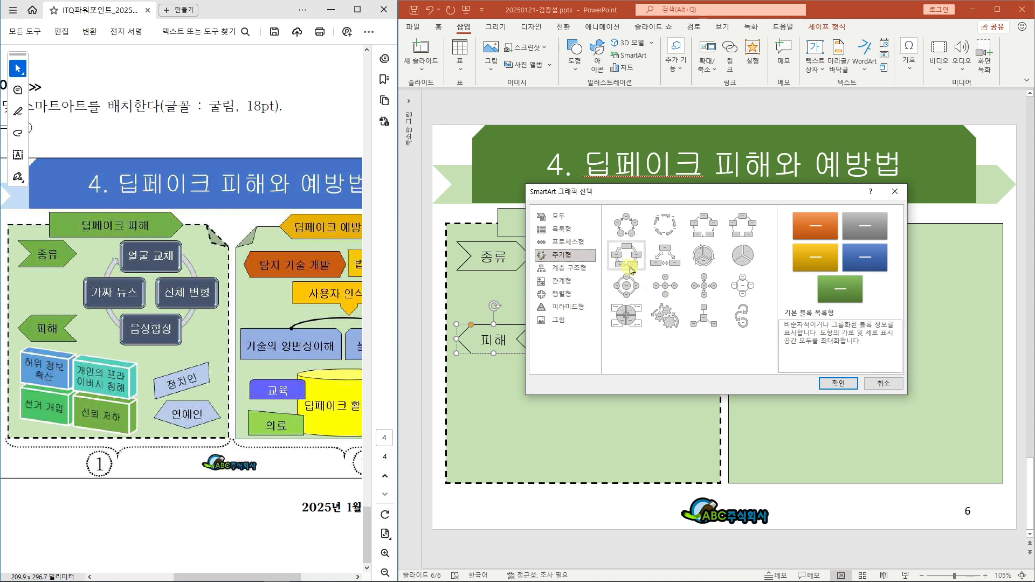
left_click(630, 268)
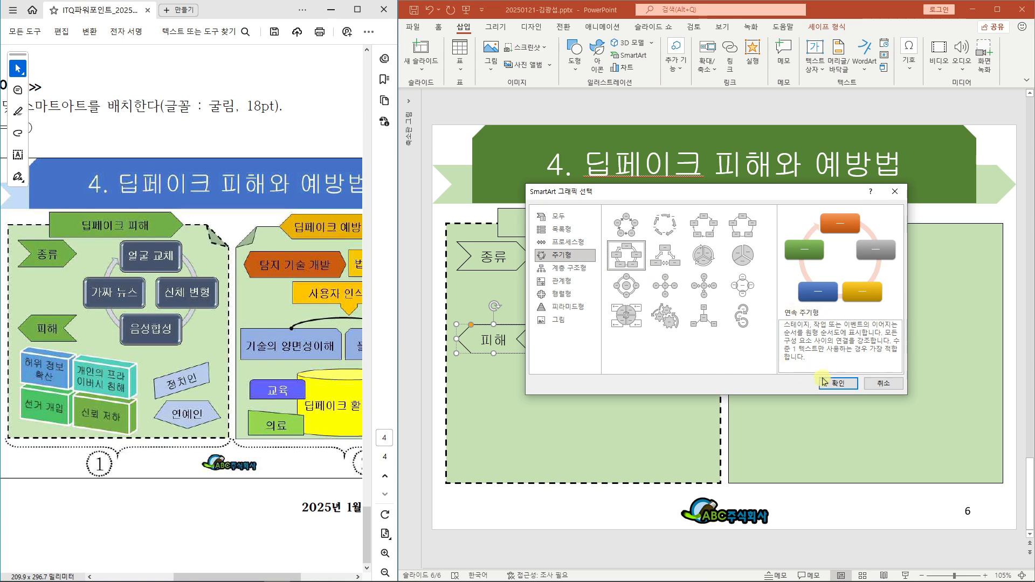
left_click(834, 383)
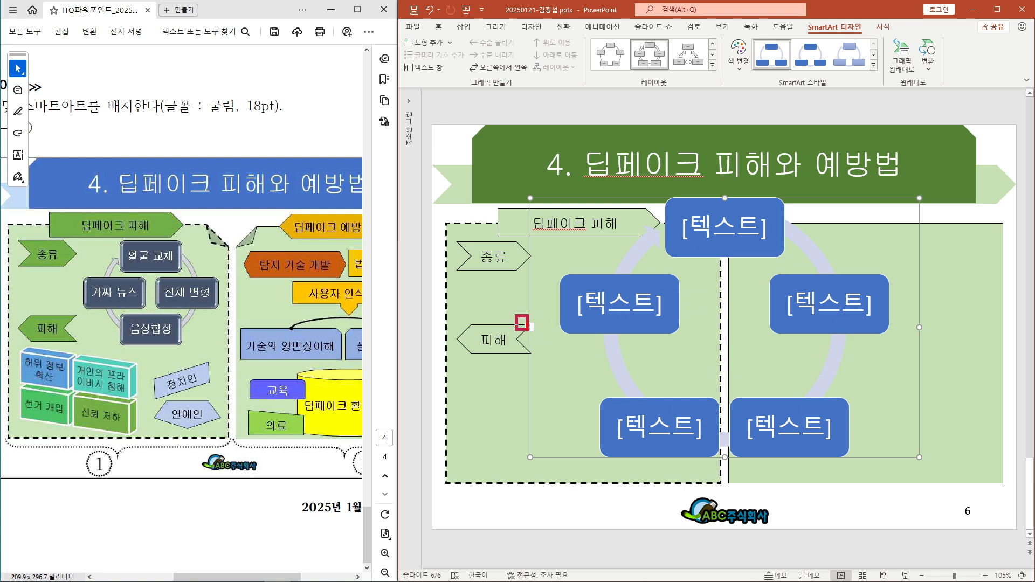
Fill the first four cycle items with 얼굴 교체, 신체 변형, 음성합성 and 가짜 뉴스.
left_click(529, 328)
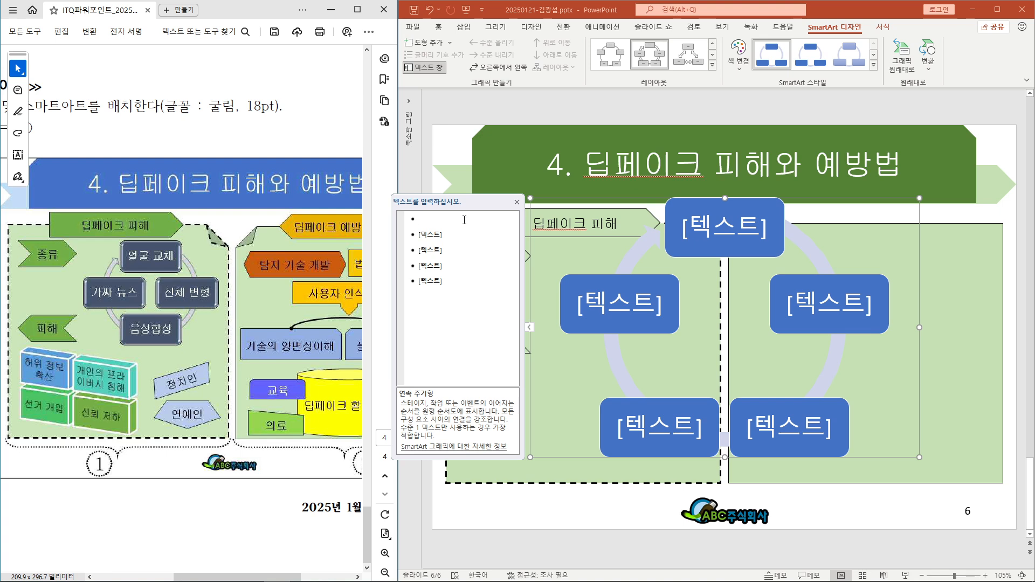
type("얼굴")
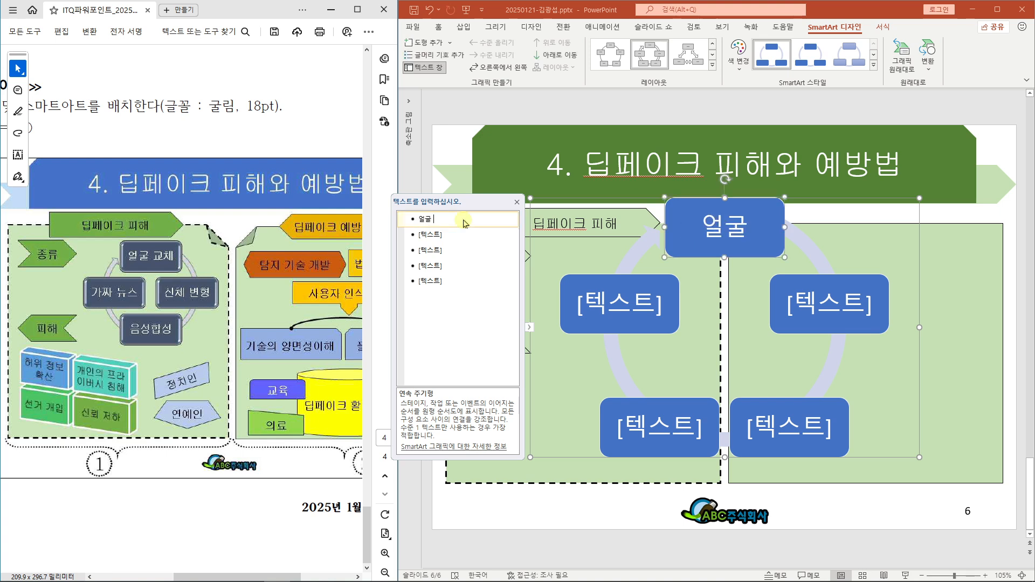
type(" 교체")
key("Return")
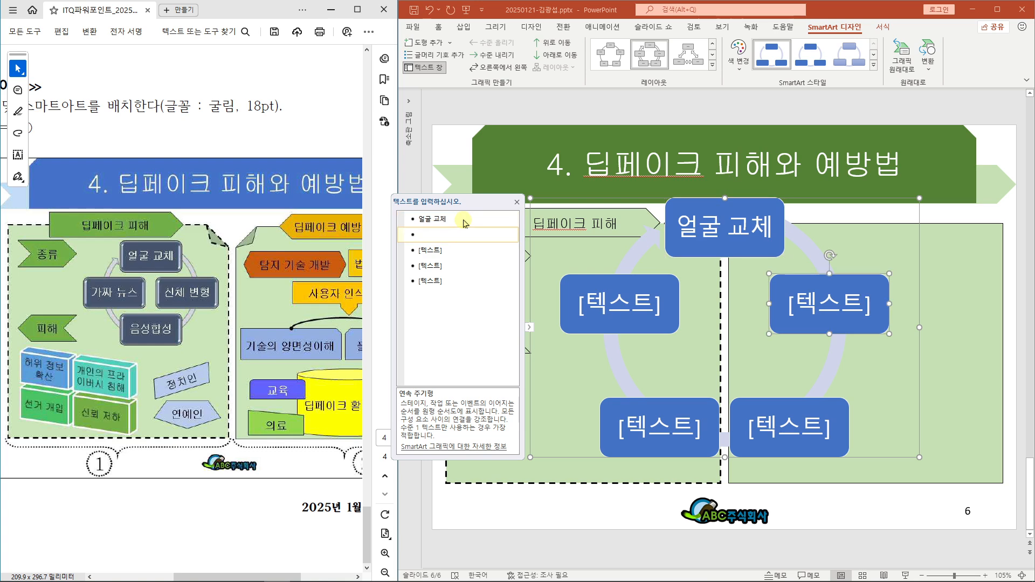
type("신체 변형")
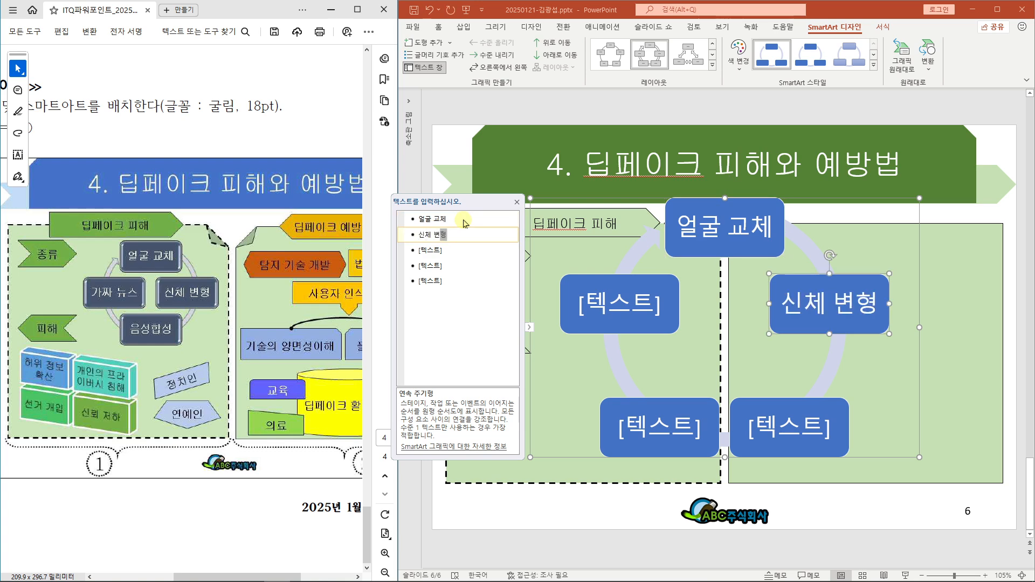
key("Down")
type("음성합서")
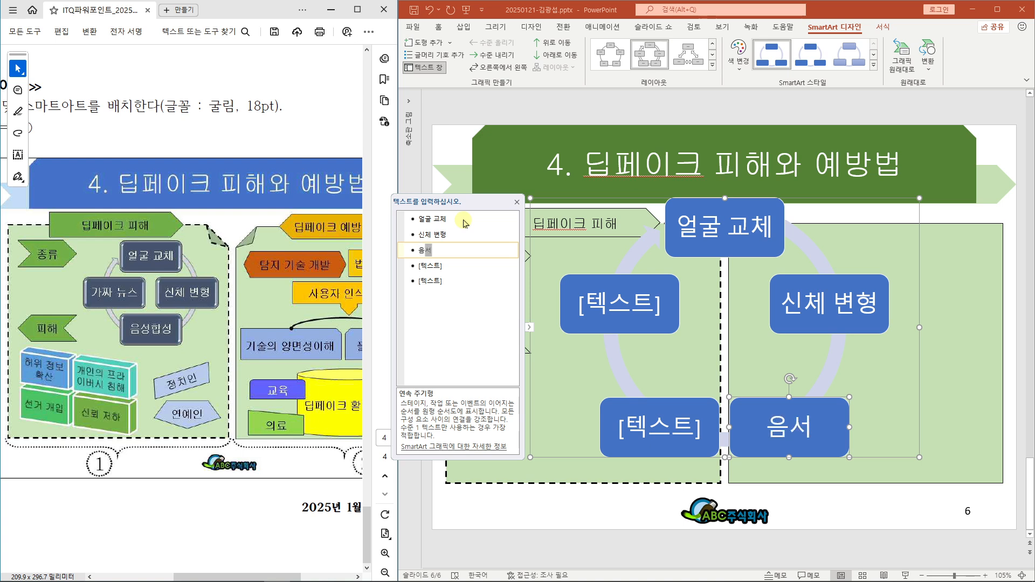
key("Down")
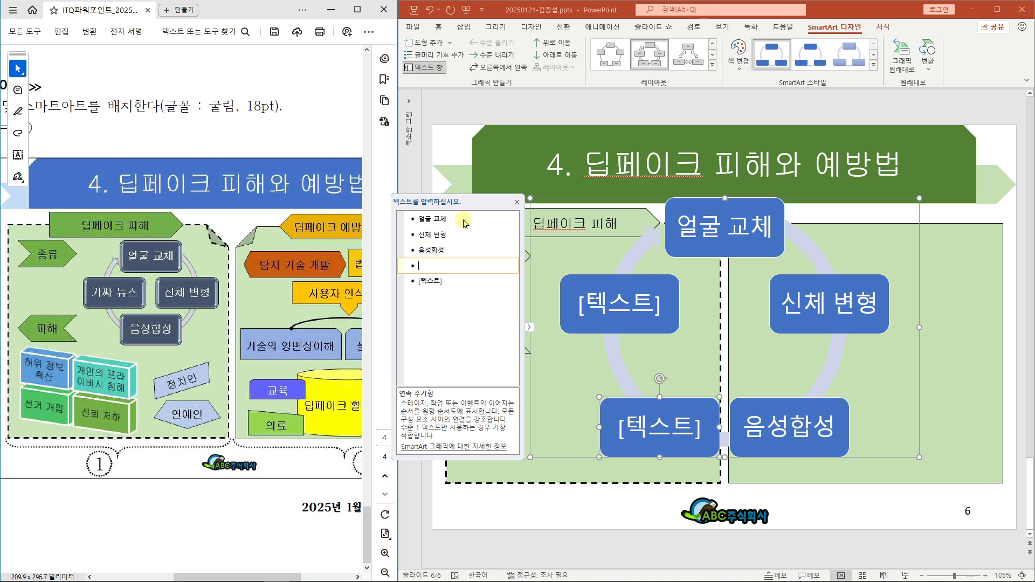
type("가짜 뉴스")
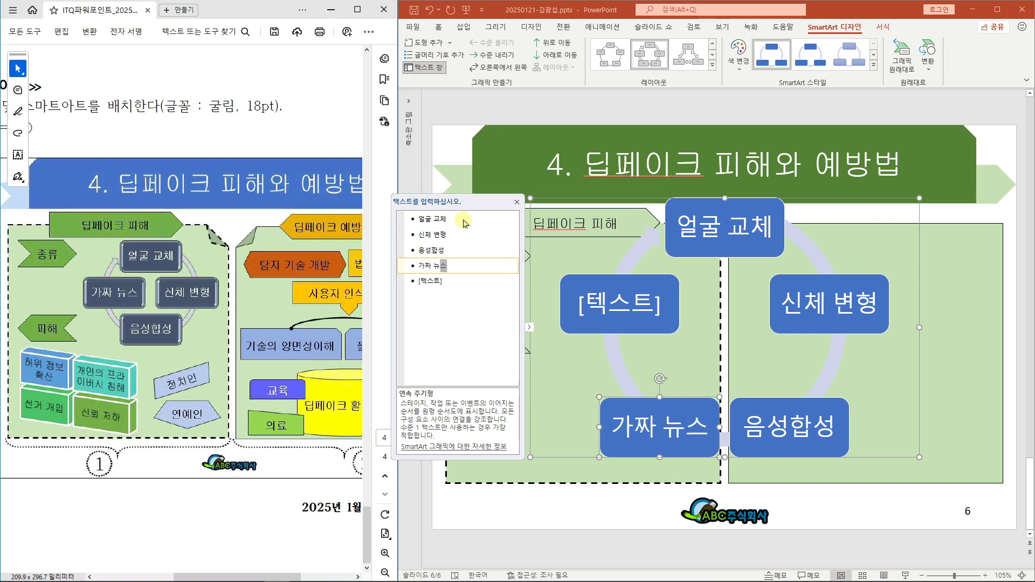
Remove the empty fifth item from the cycle diagram and close its text entry pane.
left_click(445, 280)
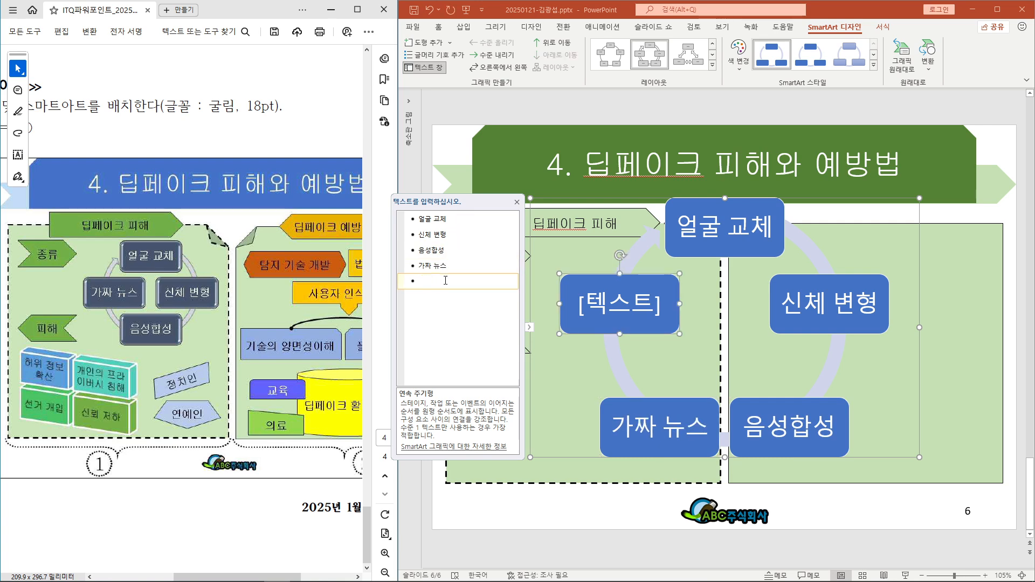
key("BackSpace")
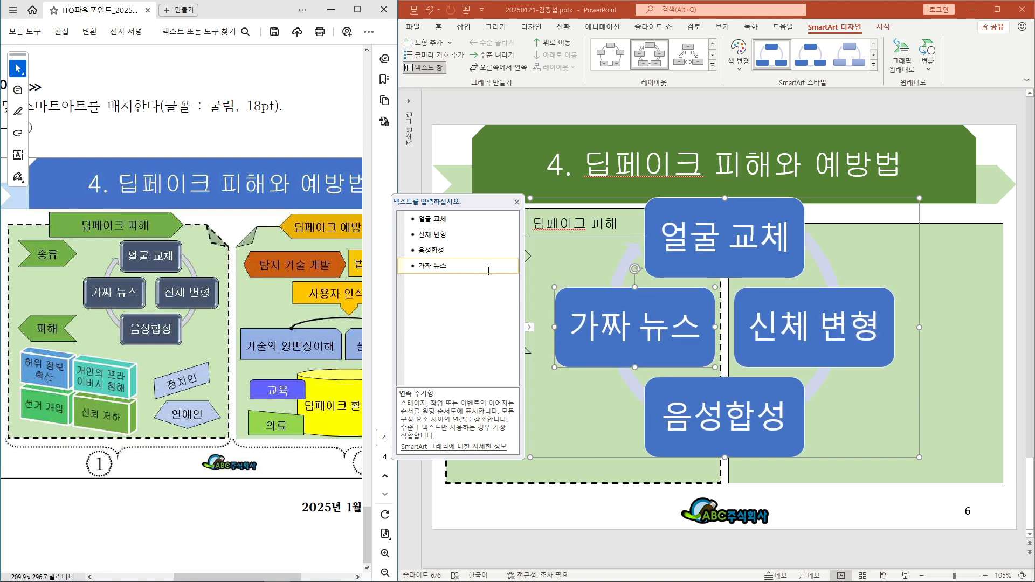
left_click(516, 202)
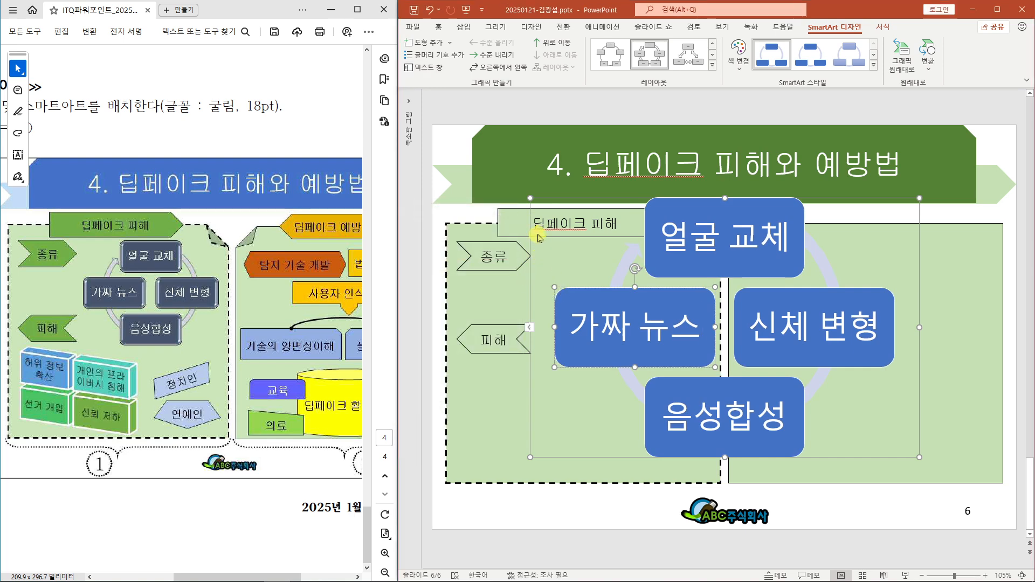
Select the whole cycle diagram and set its text to the 굴림 font at 18 pt.
left_click(530, 206)
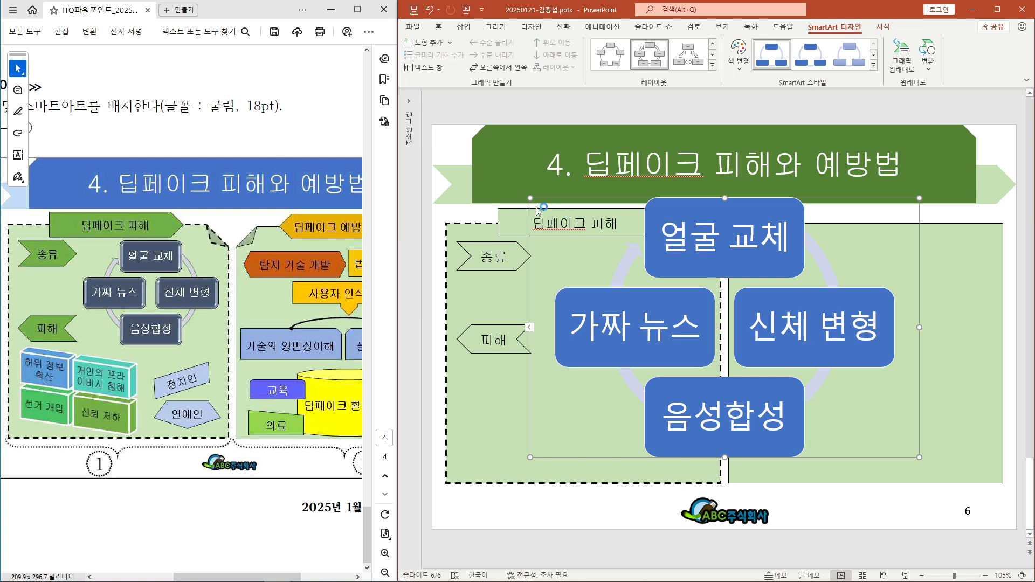
left_click(438, 27)
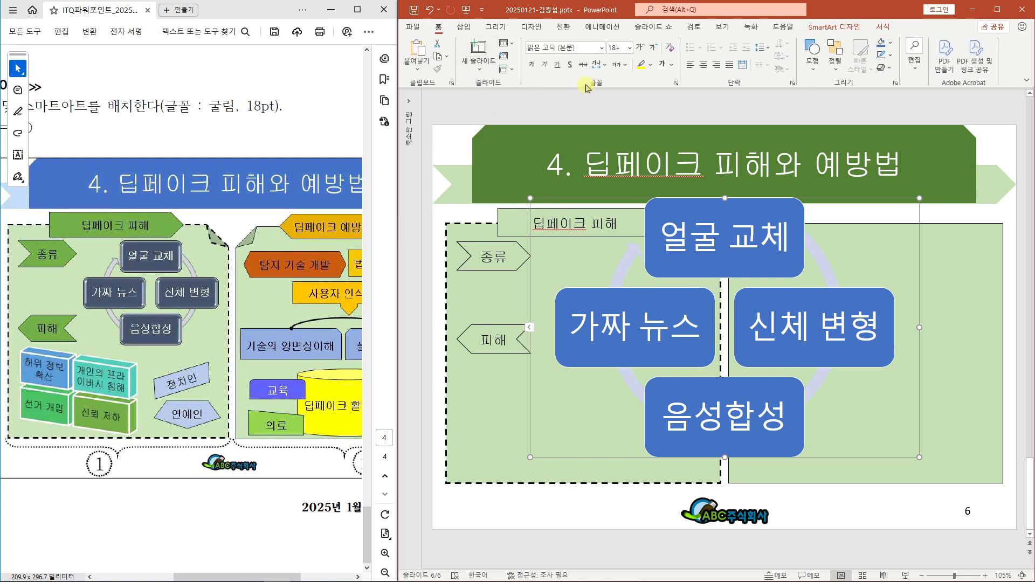
left_click(570, 50)
type("ㄱ")
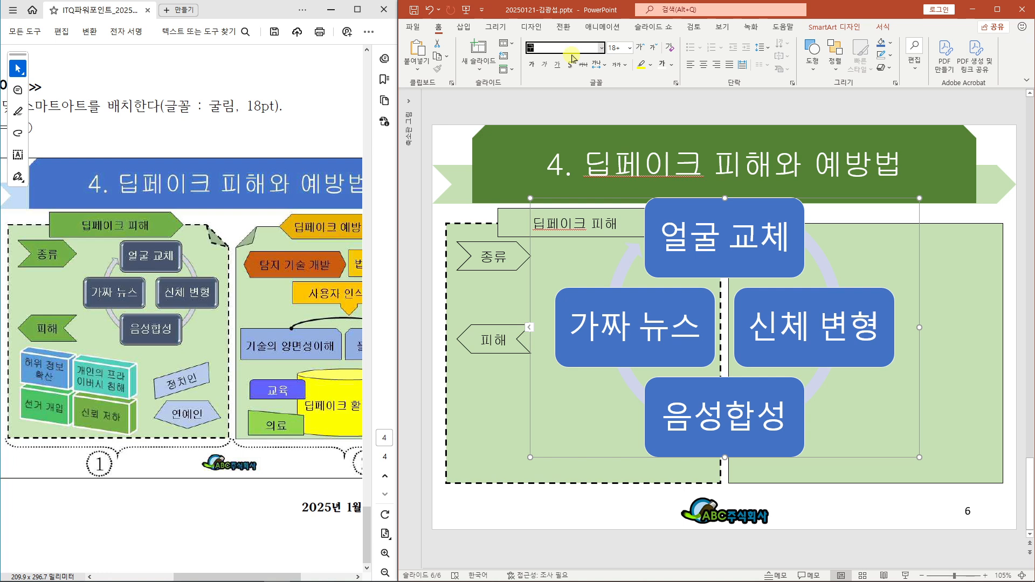
type("림")
key("Tab")
type("1")
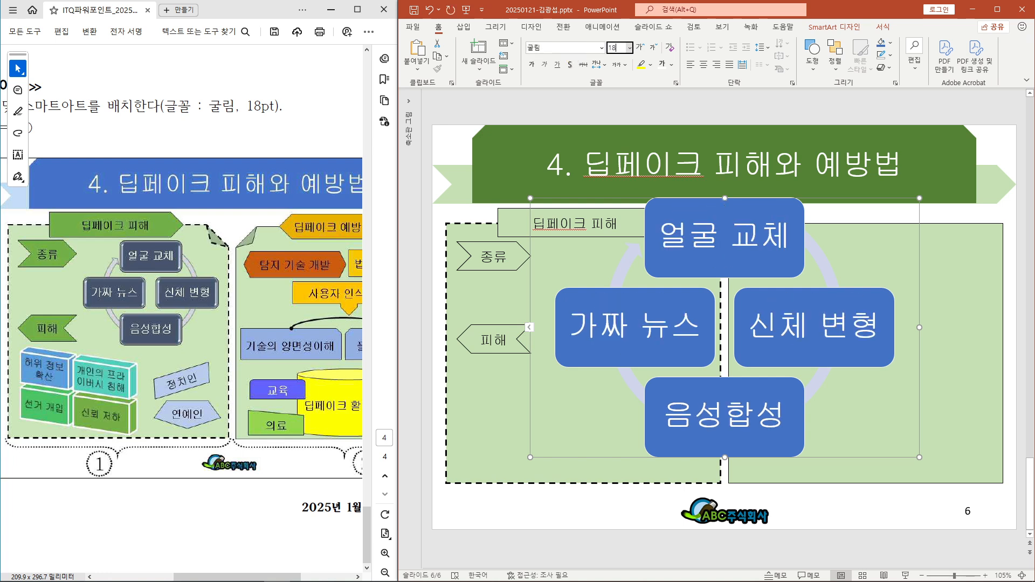
type("8")
key("Return")
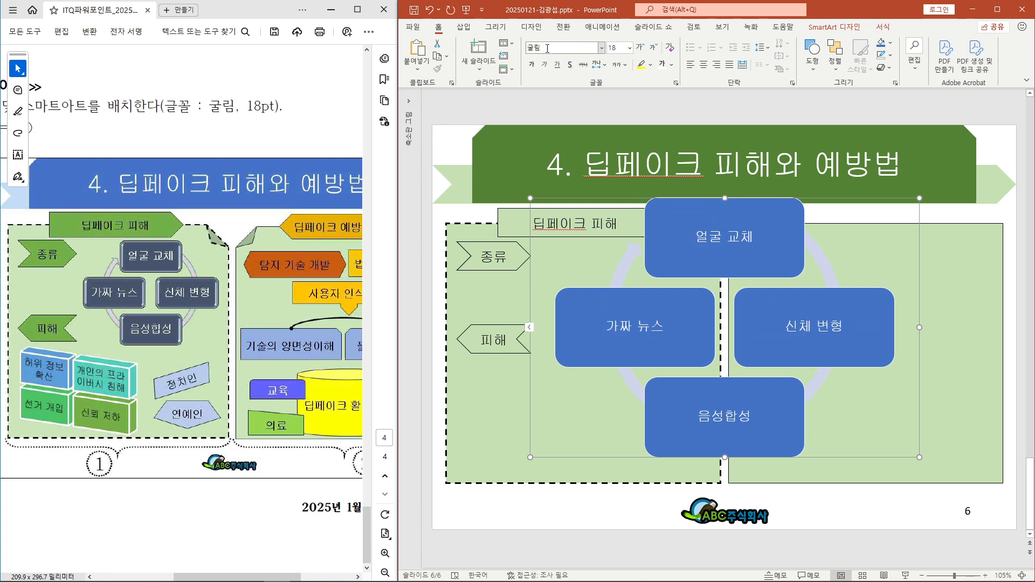
Apply the 3차원 만화 SmartArt style to the cycle diagram, following the conditions in the reference PDF.
left_click(195, 527)
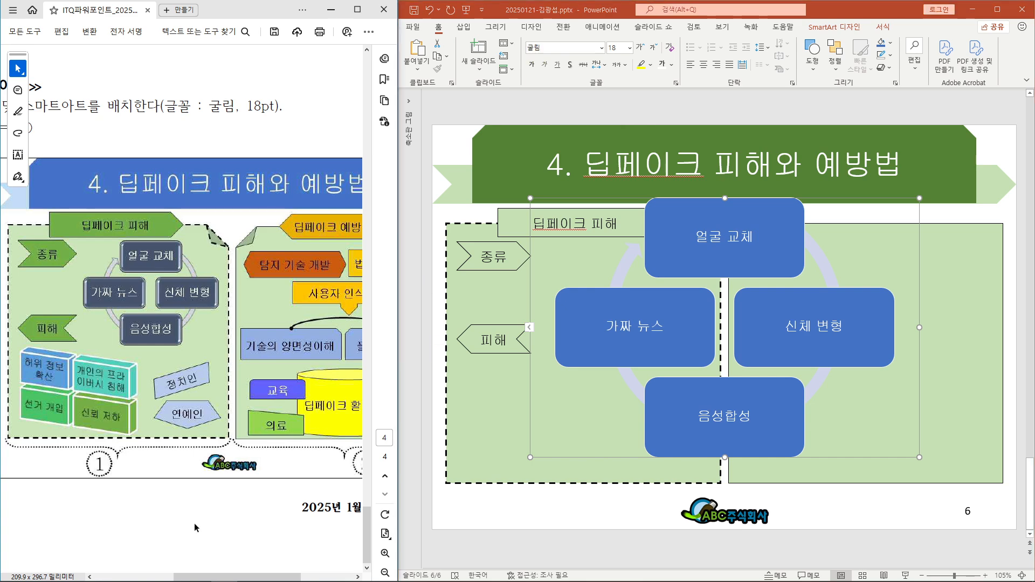
left_click_drag(242, 576, 174, 577)
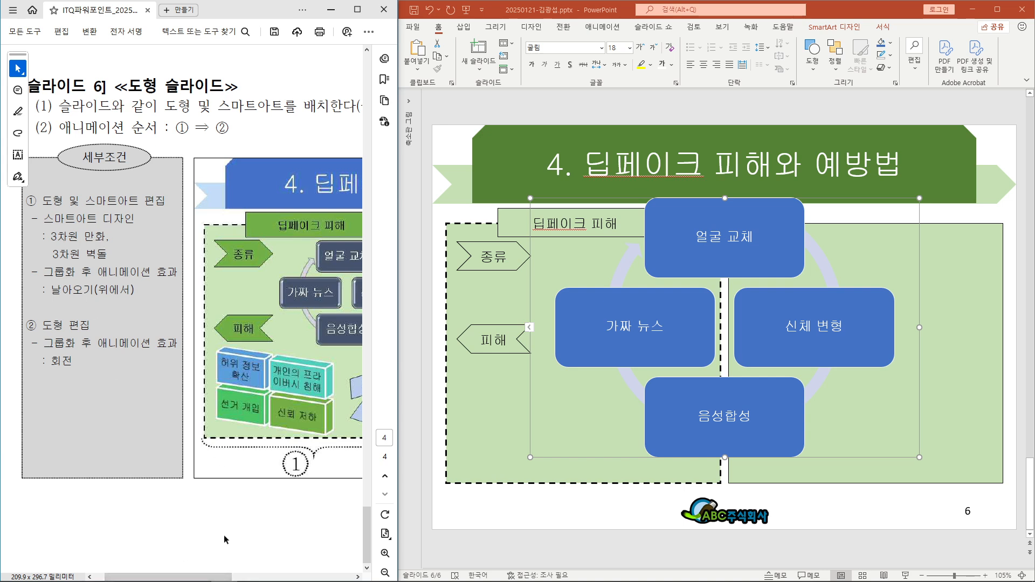
left_click(920, 217)
double_click(919, 215)
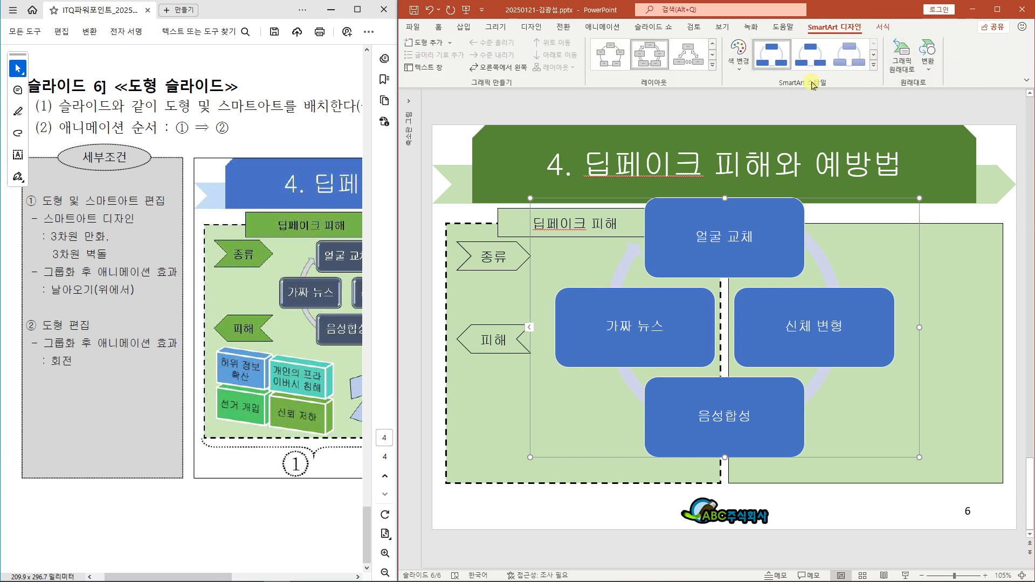
left_click(875, 65)
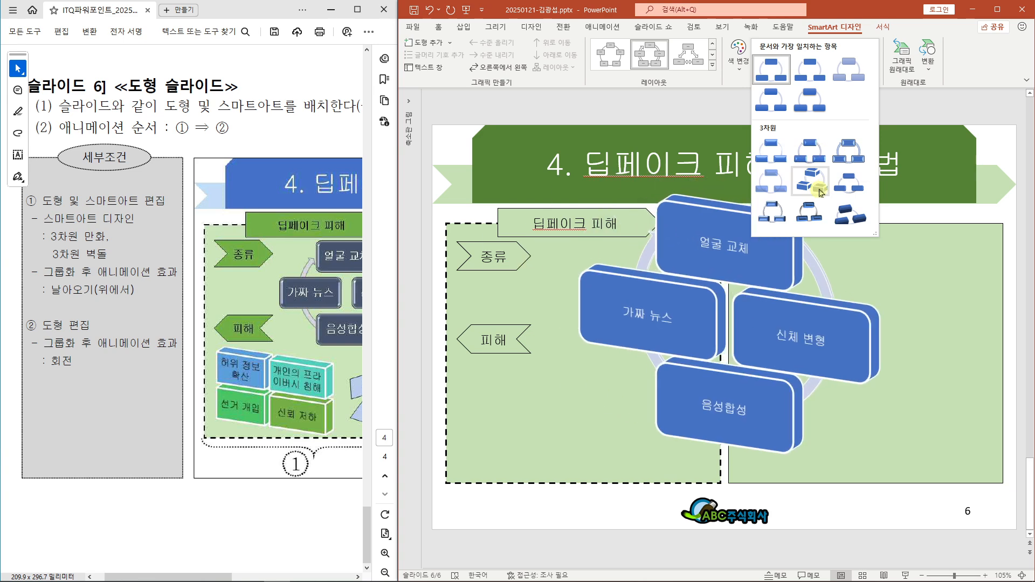
left_click(853, 157)
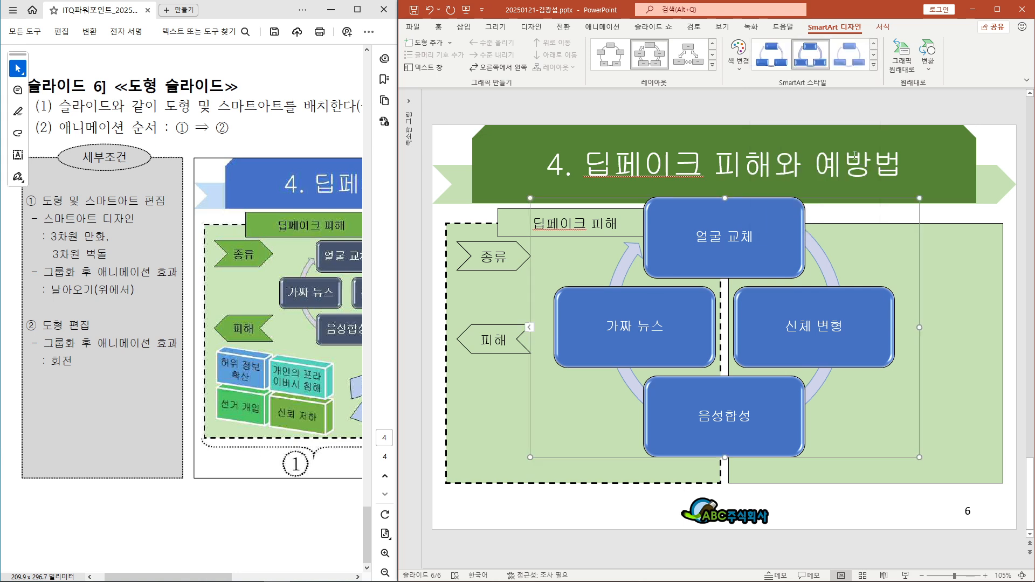
Shrink the cycle diagram to fit inside the dashed panel beside the 종류 arrow, and shift the 피해 arrow slightly down.
left_click(248, 508)
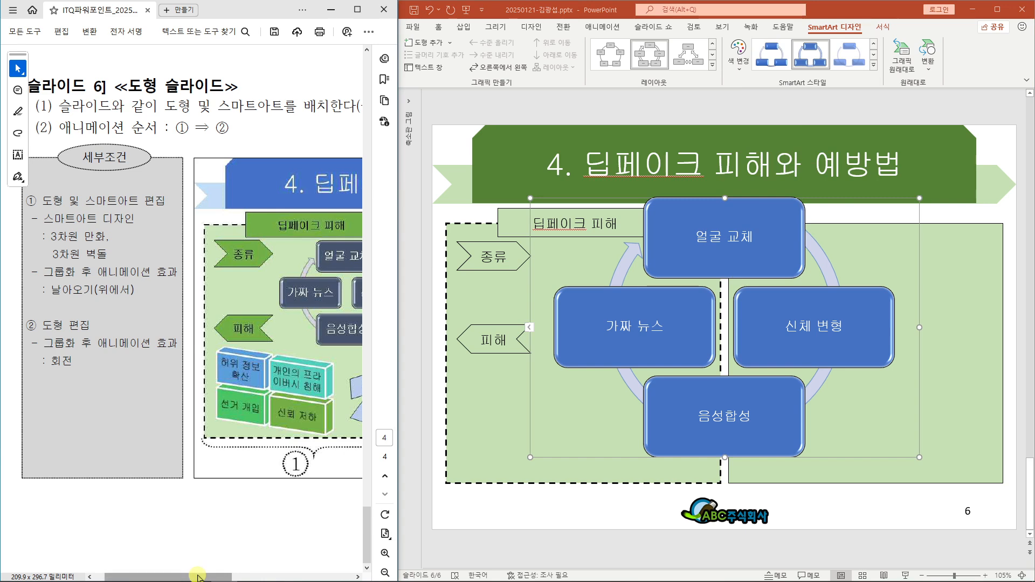
left_click_drag(195, 576, 238, 575)
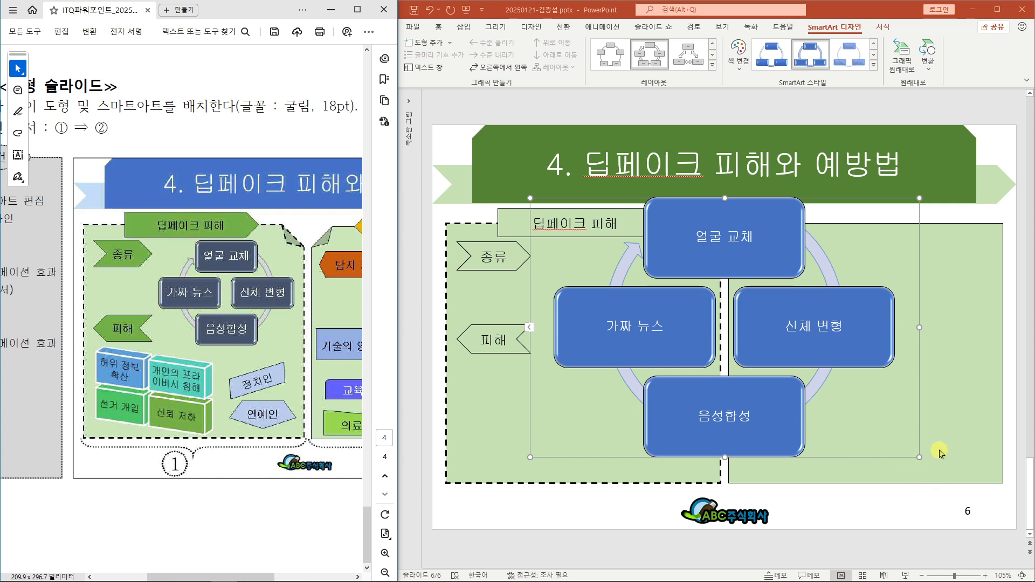
left_click_drag(929, 469, 936, 463)
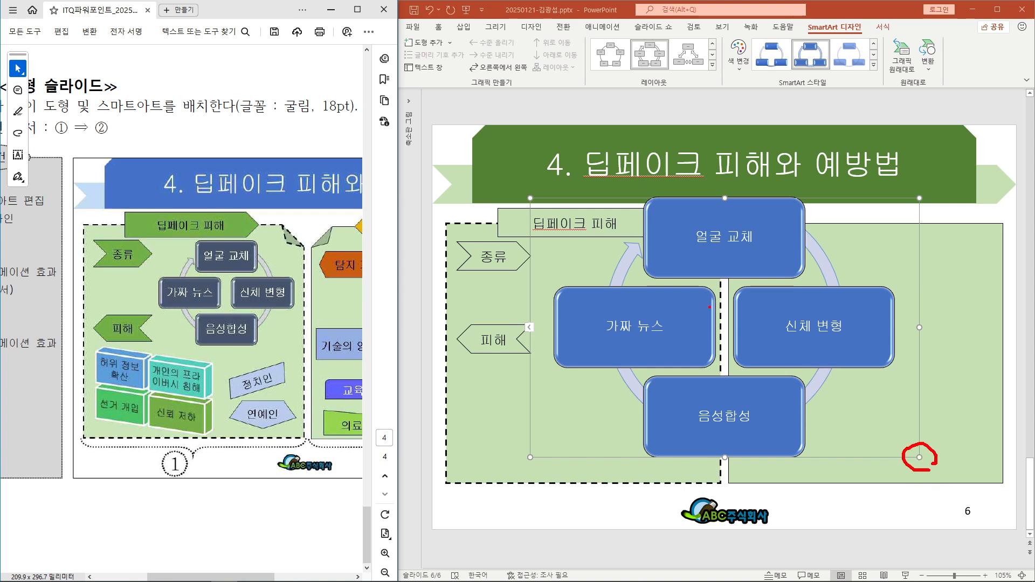
mouse_move(704, 278)
left_mouse_down()
mouse_move(919, 456)
mouse_move(700, 318)
mouse_move(691, 322)
mouse_move(687, 369)
left_mouse_up()
key("Escape")
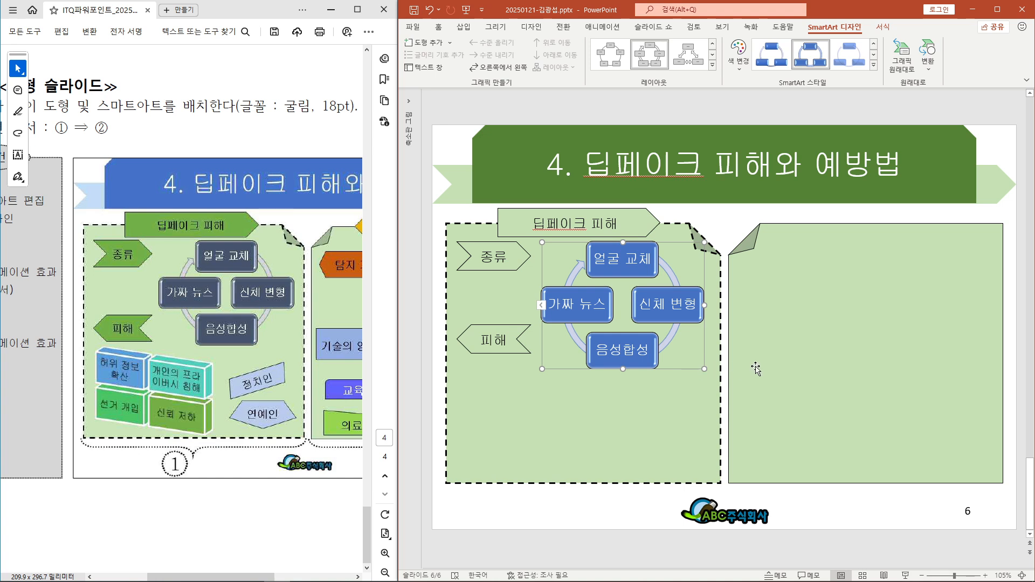
left_click_drag(704, 369, 712, 364)
left_click(507, 351)
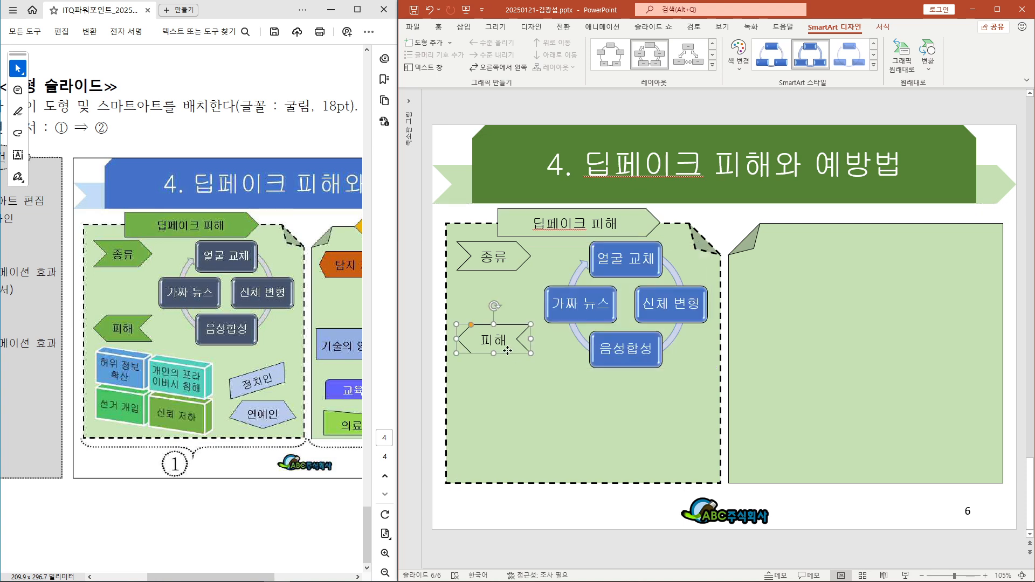
left_click_drag(507, 351, 504, 365)
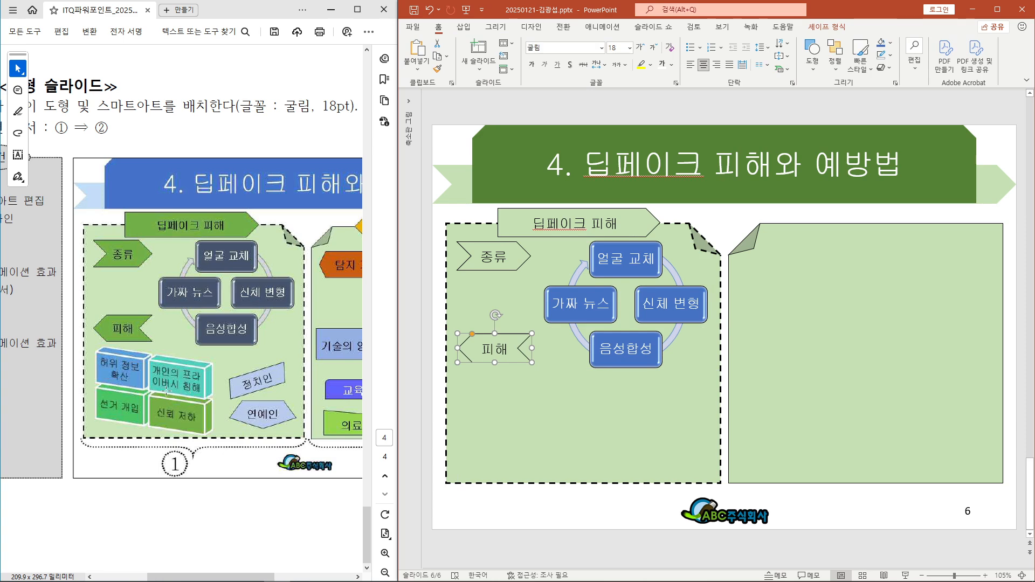
Insert a 기본 블록 목록형 (basic block list) SmartArt graphic on slide 6.
left_click(463, 26)
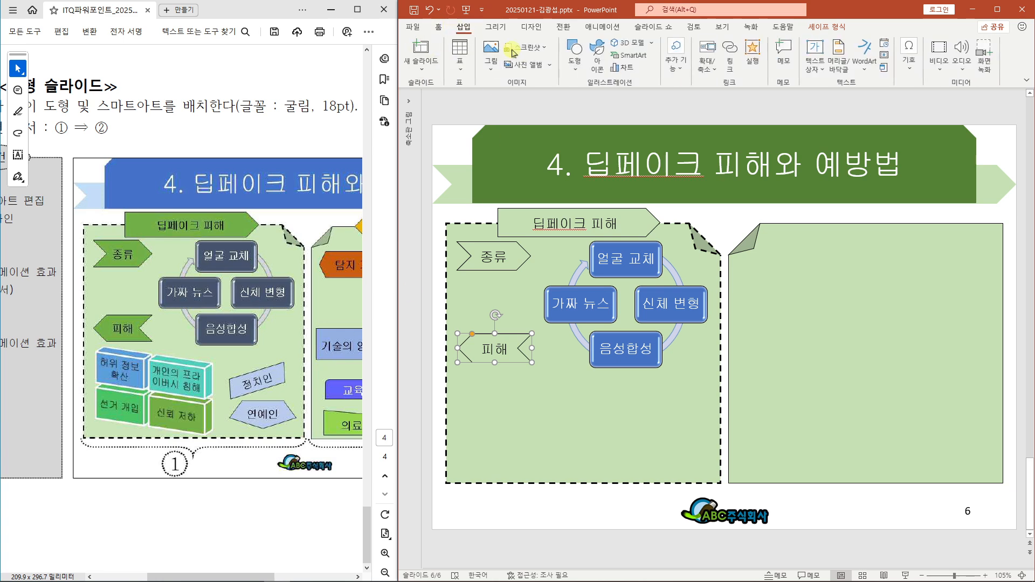
left_click(628, 56)
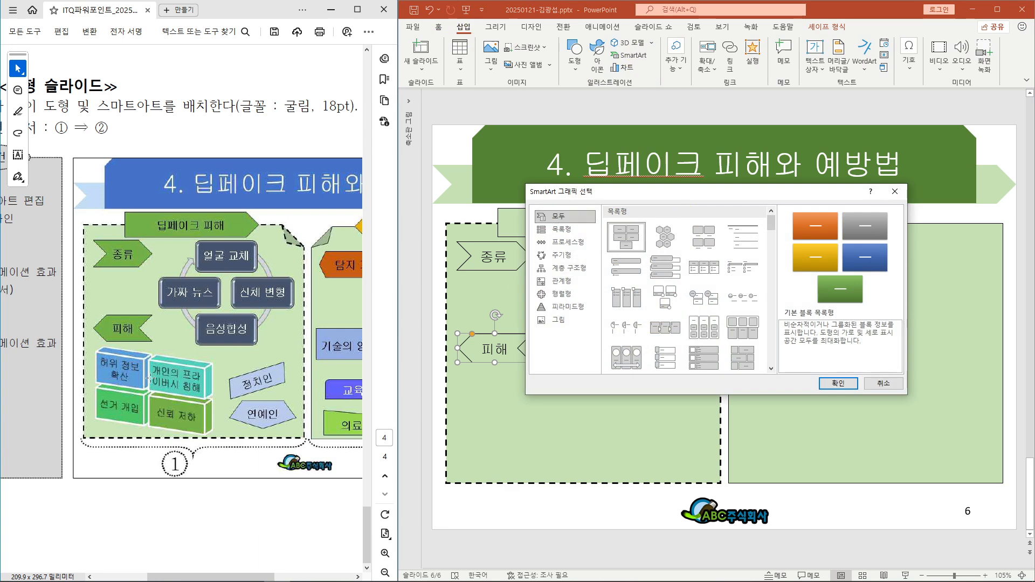
left_click(570, 229)
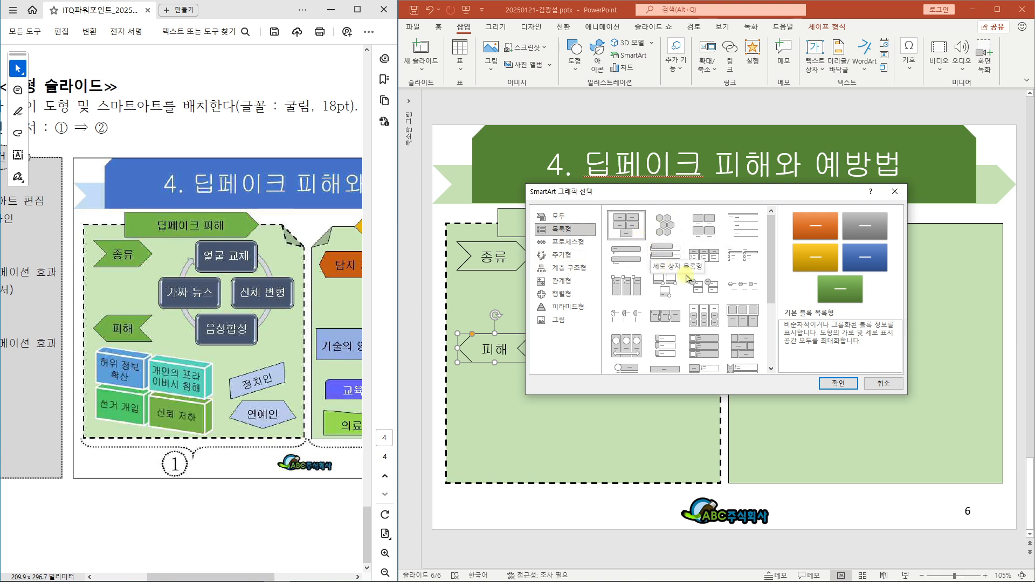
left_click_drag(770, 287, 765, 263)
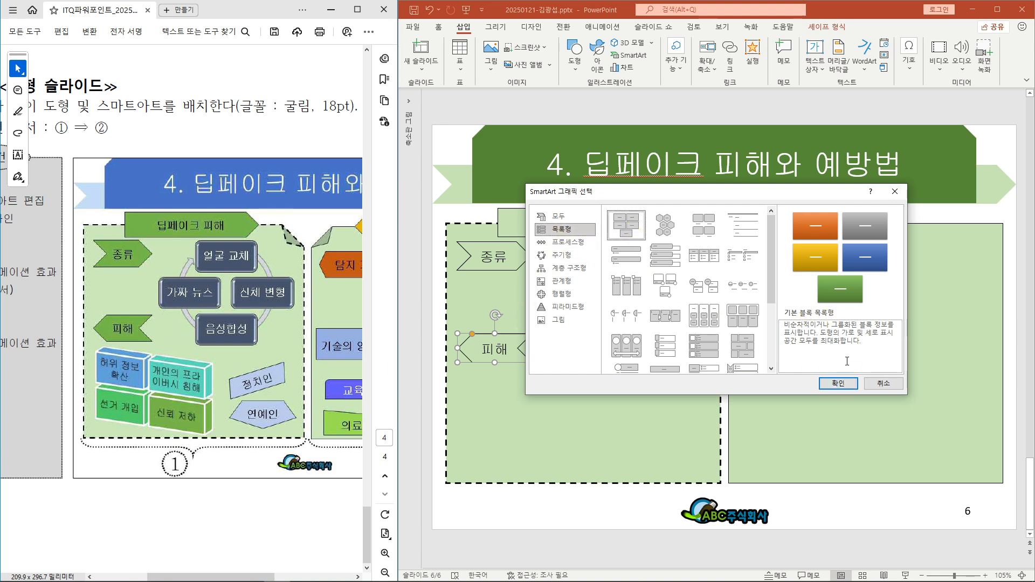
left_click(844, 384)
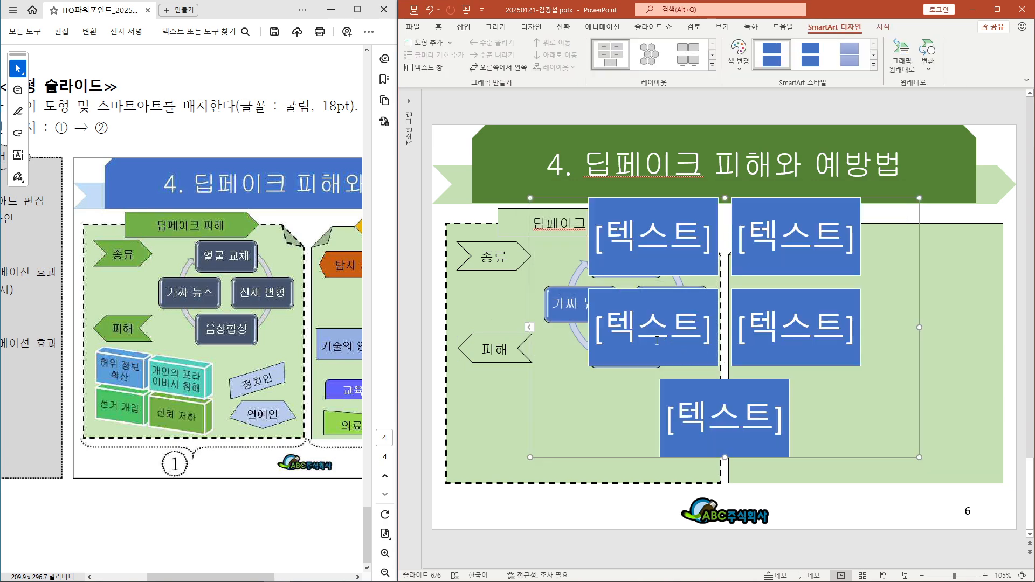
Fill the first two block list items with 허위 정보확산 and 개인의 프라이버시 침해.
left_click(530, 329)
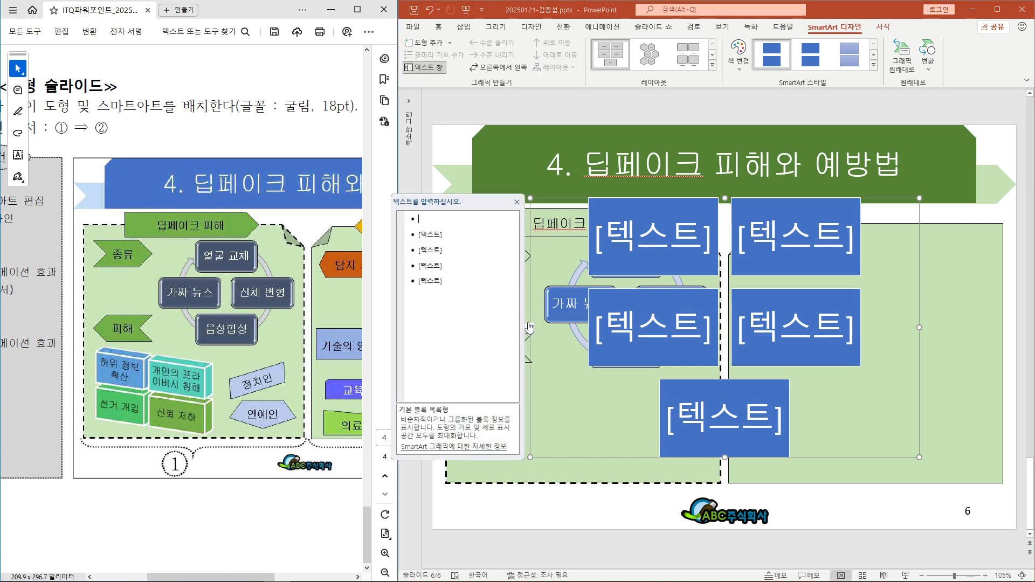
left_click(447, 217)
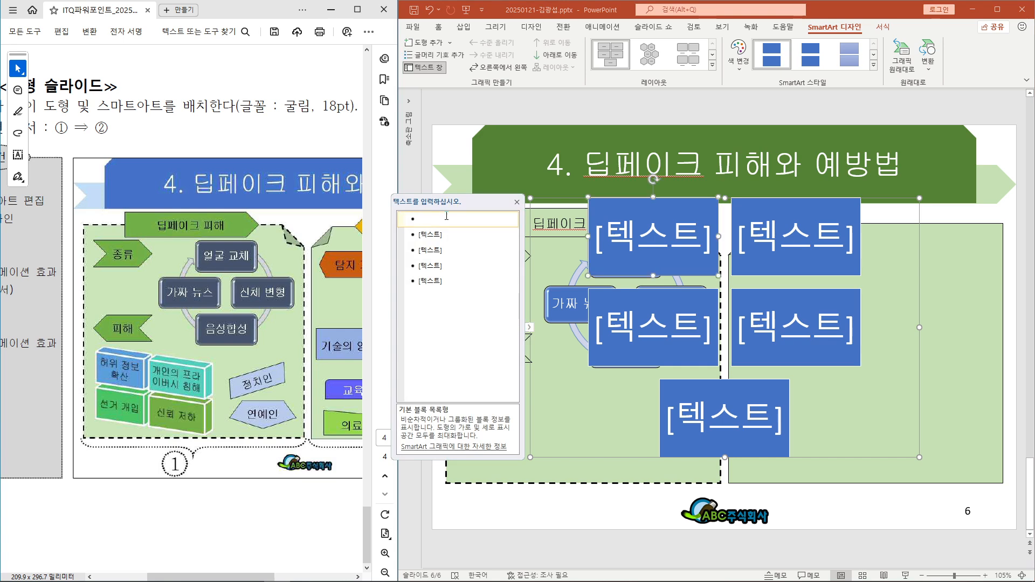
type("허위")
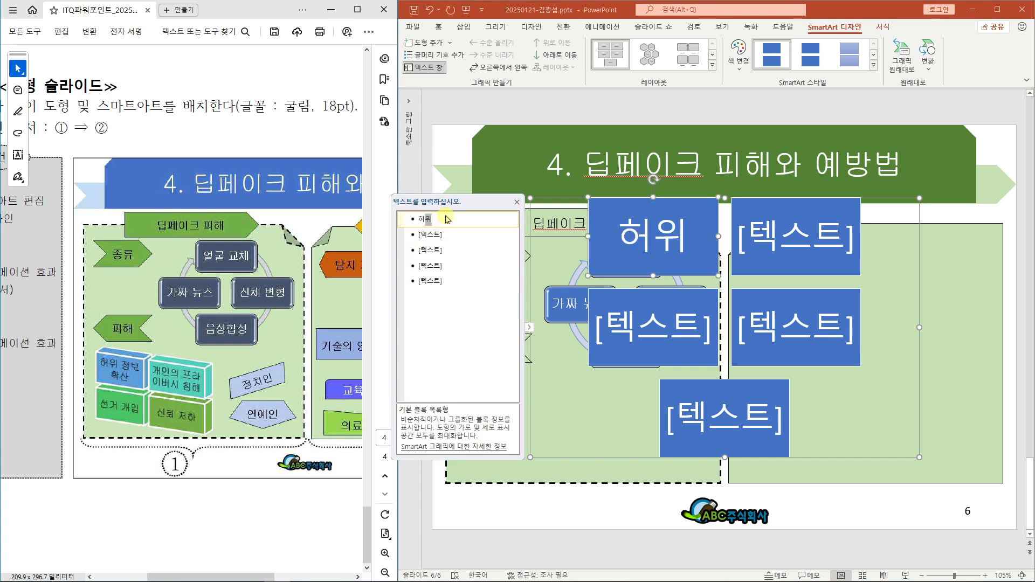
type(" 정보")
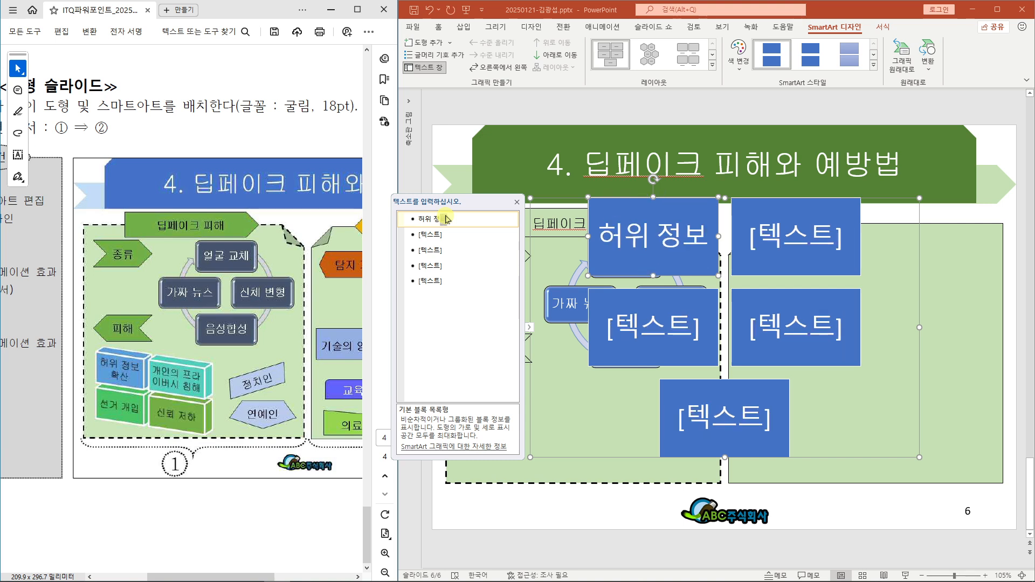
type("확산")
key("Down")
type("개")
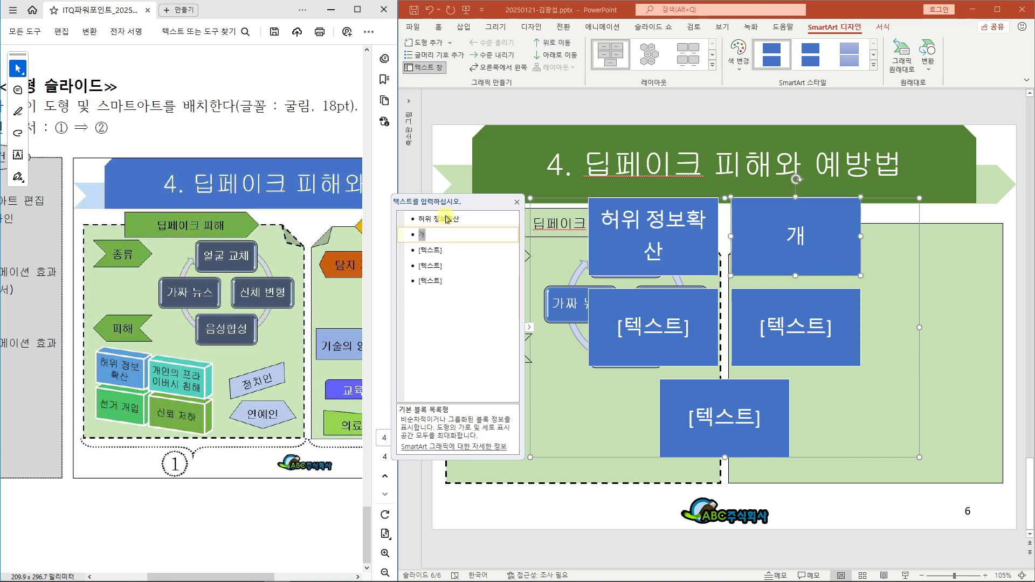
type("인의 프라입")
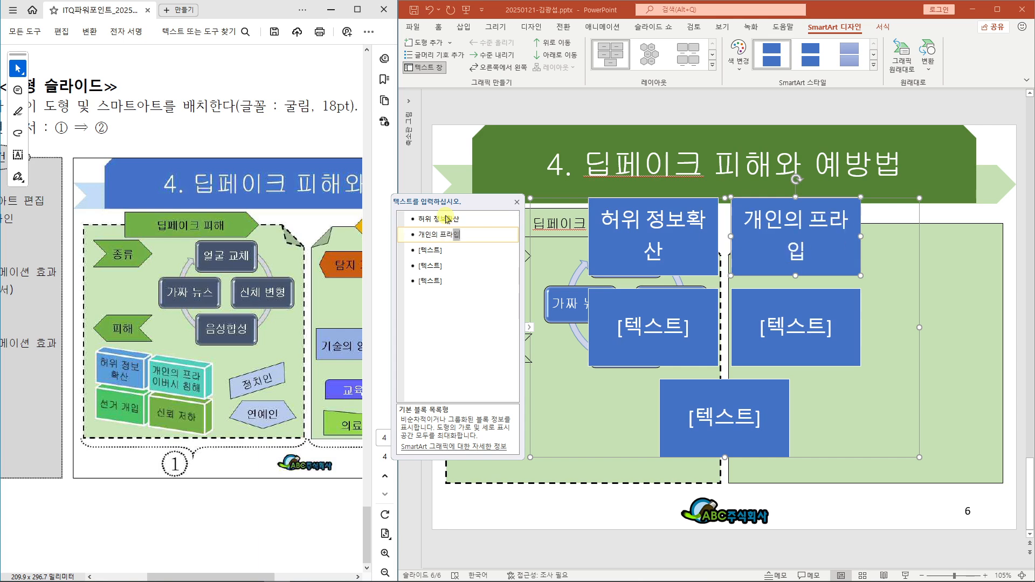
type("버시 ㅍ치")
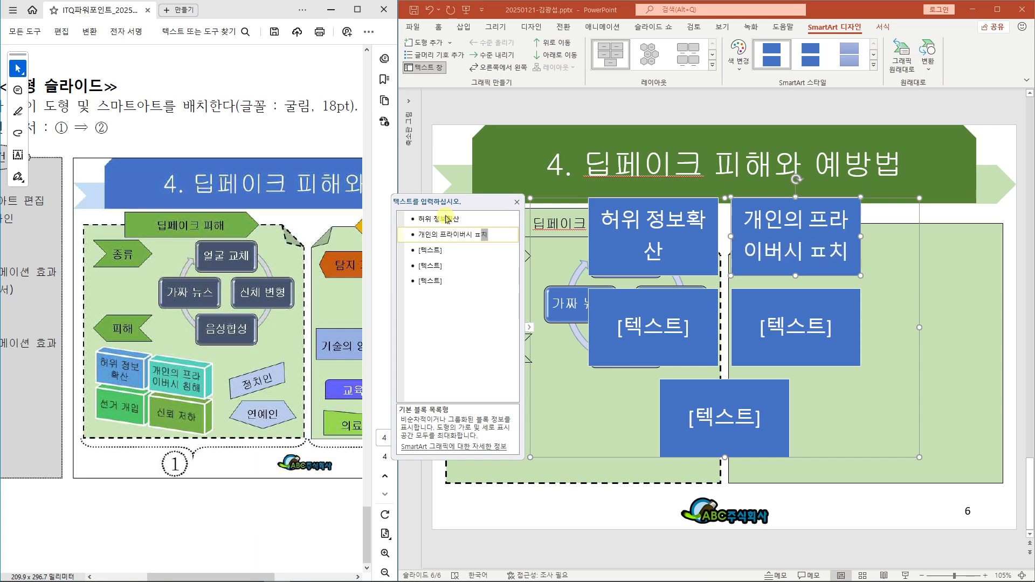
key("BackSpace")
key("BackSpace")
key("BackSpace")
type("침해")
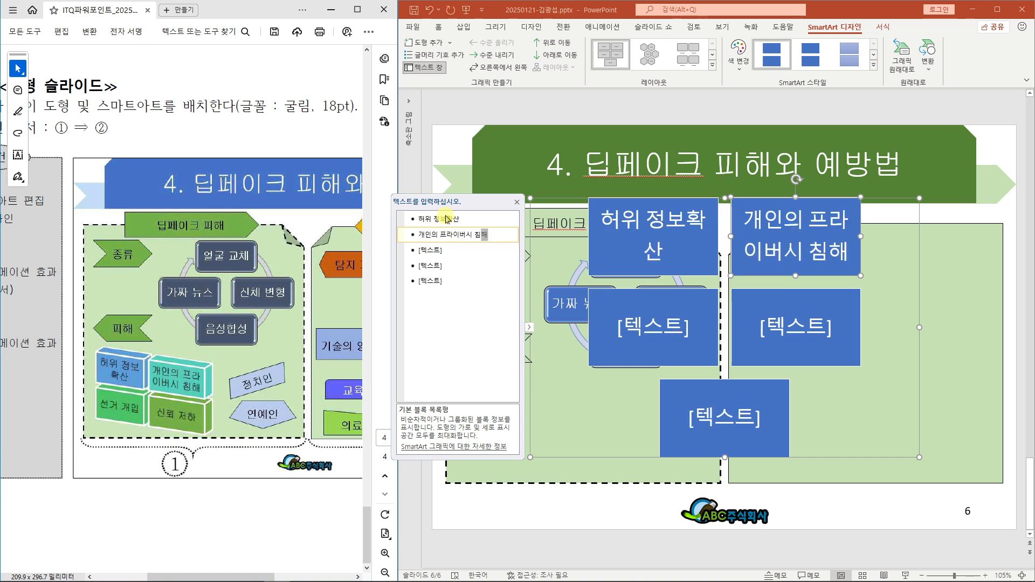
Fill the third and fourth block list items with 선거 개입 and 신뢰 저하.
key("Down")
type("선거 ")
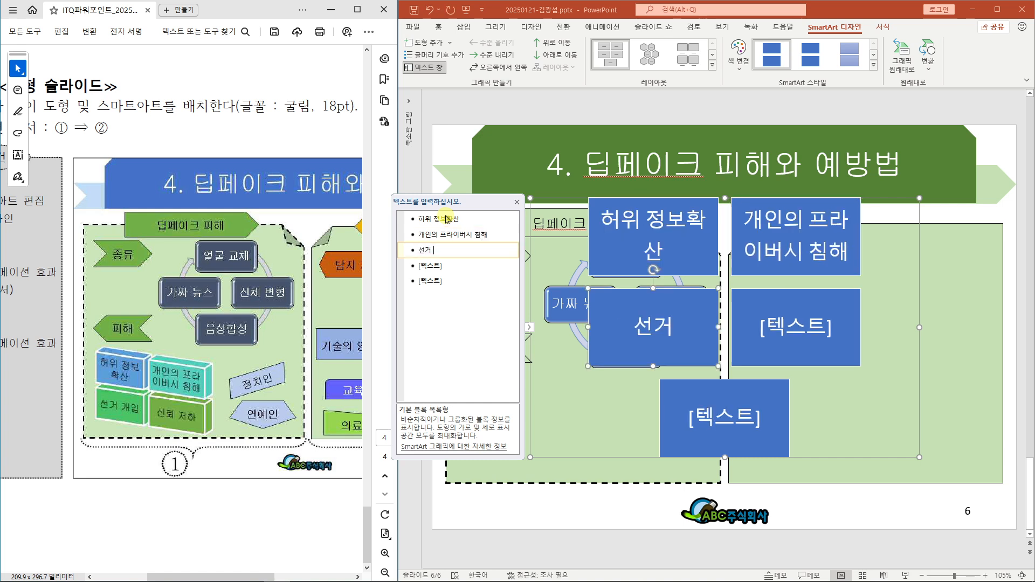
type("개이ㅂ")
key("Down")
type("신뢰")
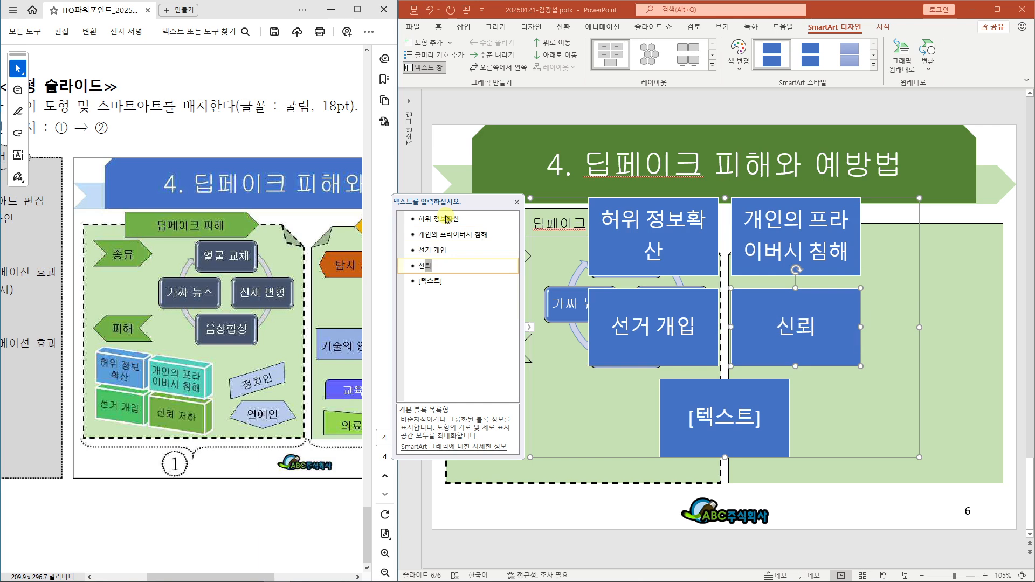
type(" 저하")
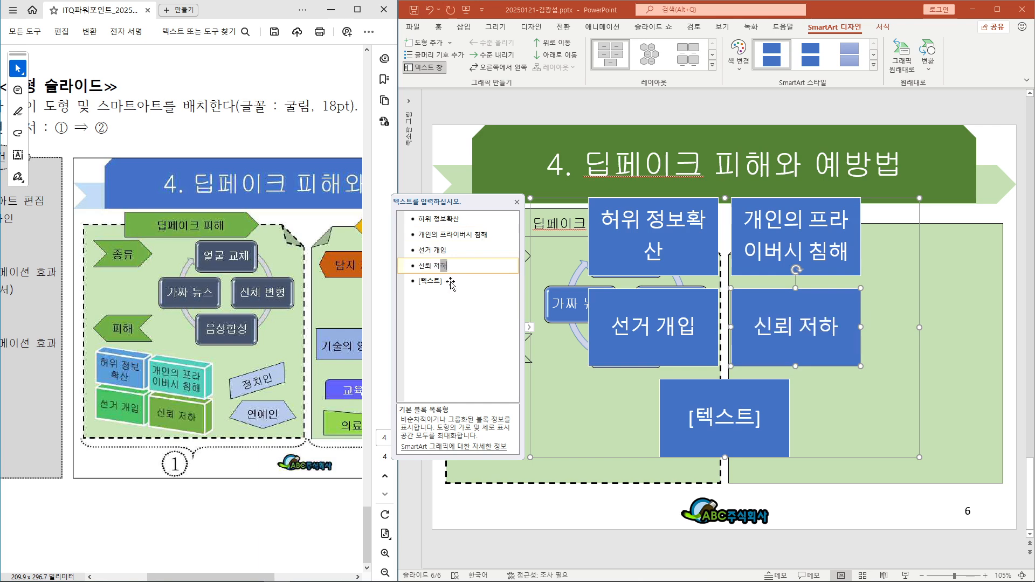
Remove the empty fifth item from the block list and close its text entry pane.
key("Down")
key("BackSpace")
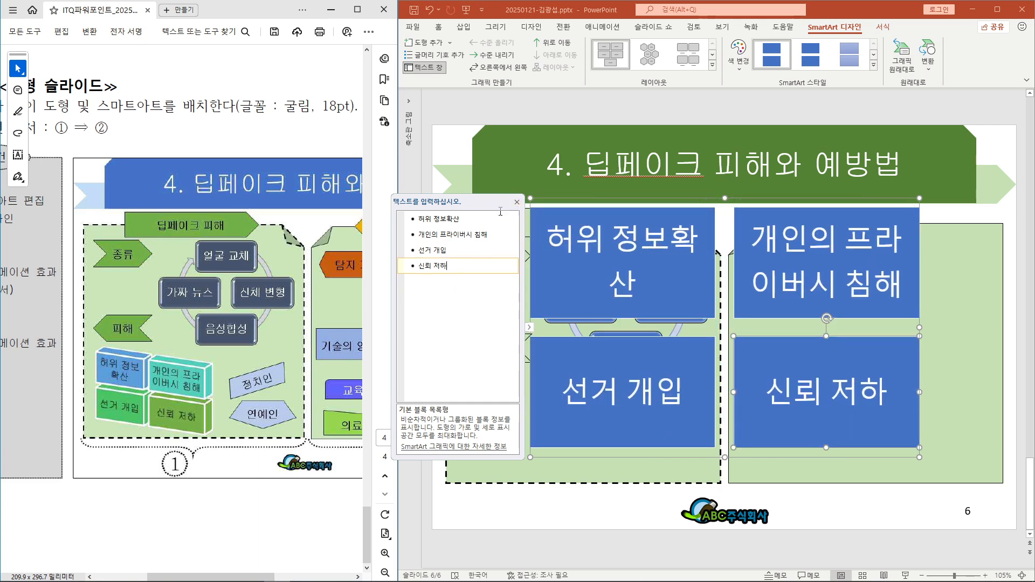
left_click(518, 202)
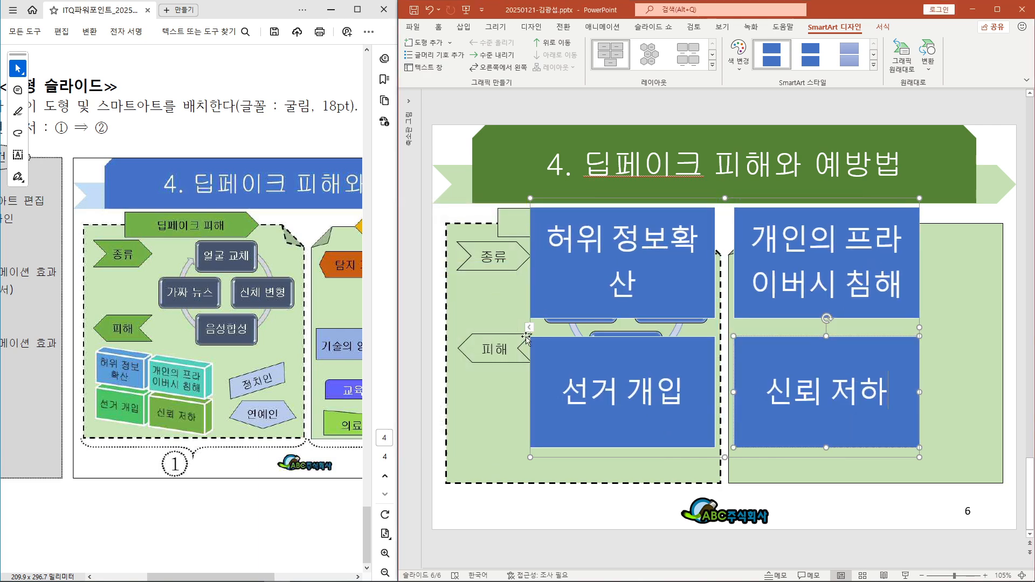
Select the whole block list diagram and set its text to the 굴림 font at 18 pt.
left_click(532, 221)
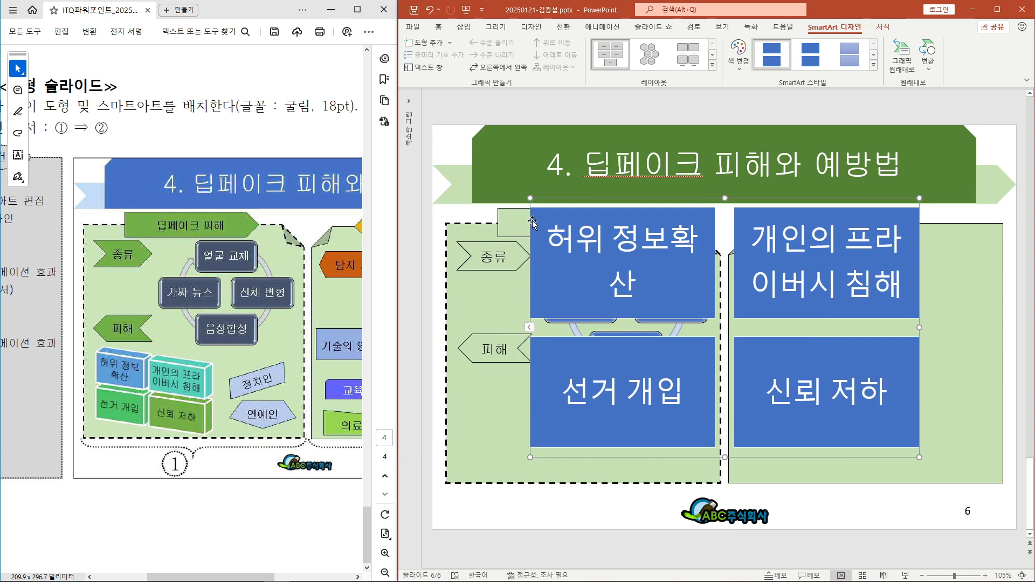
left_click(438, 27)
left_click(575, 47)
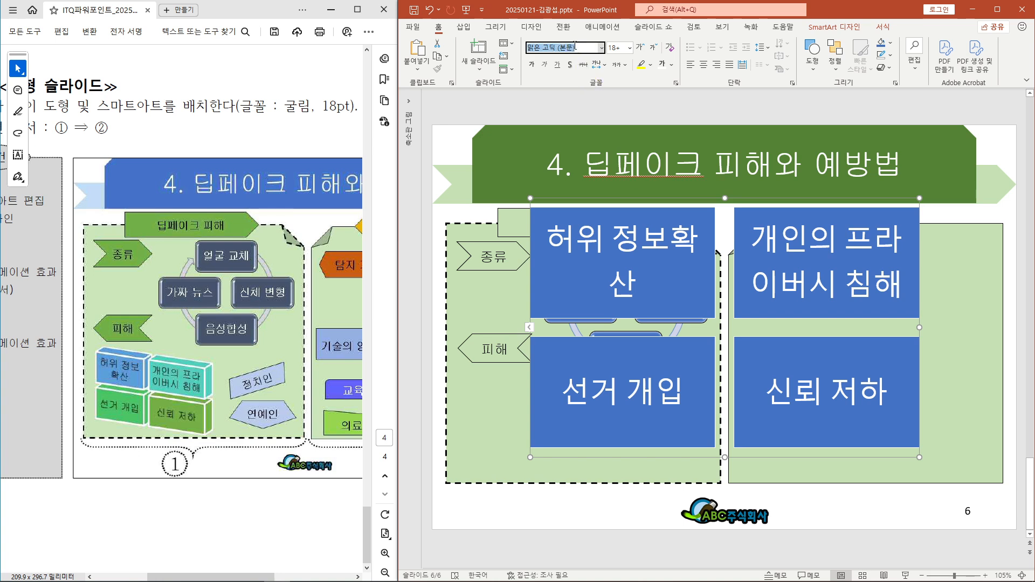
type("굴림")
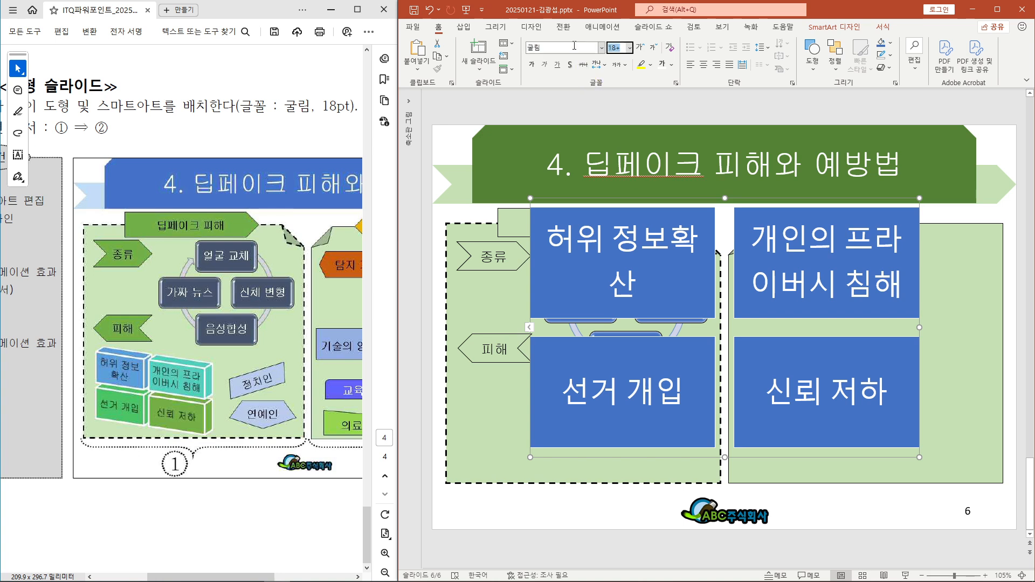
key("Tab")
type("18")
key("Return")
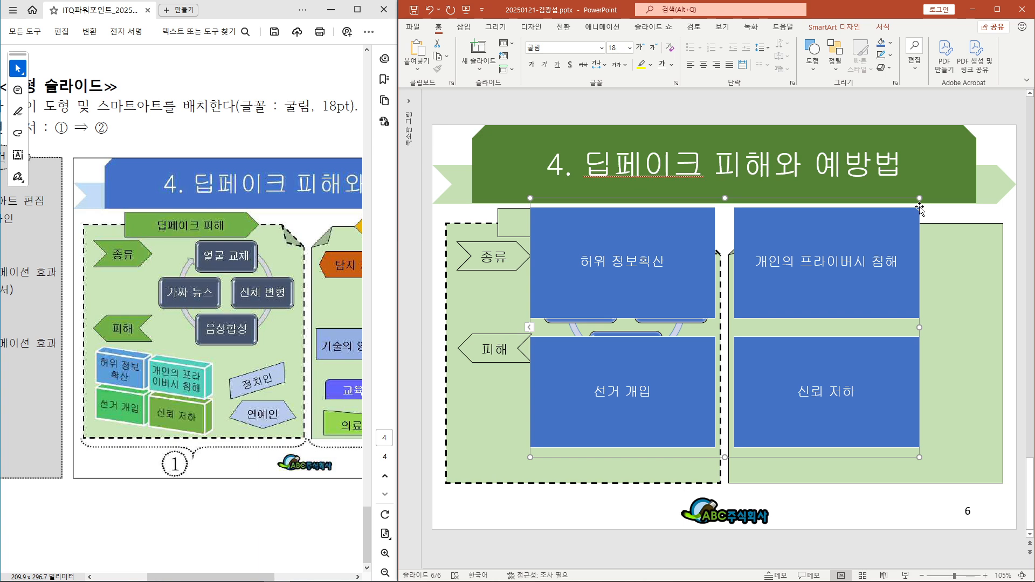
Apply the angled 3차원 SmartArt style with raised, brick-like blocks to the block list diagram, matching the reference PDF.
left_click(810, 27)
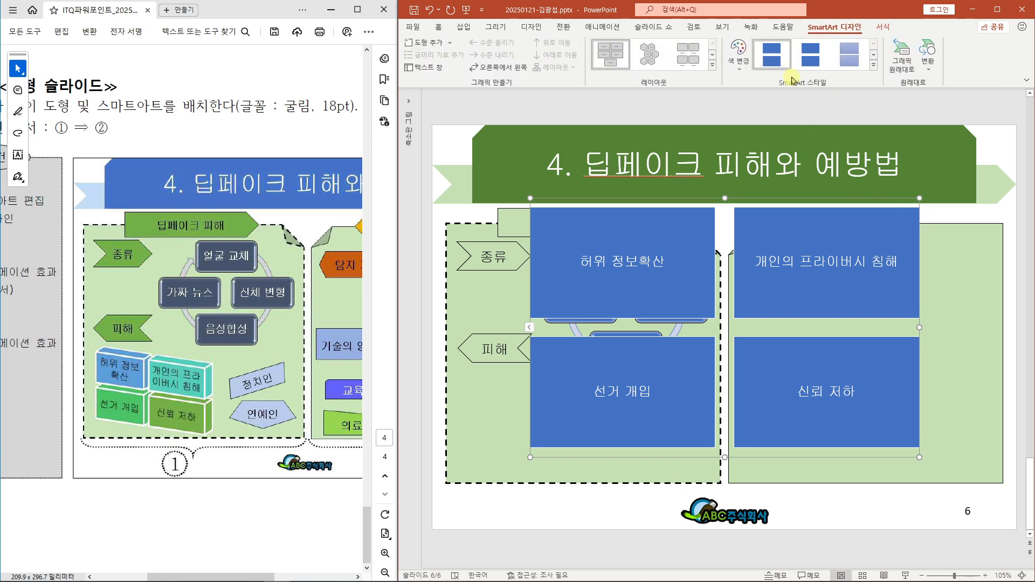
left_click_drag(199, 572, 243, 575)
left_click(873, 65)
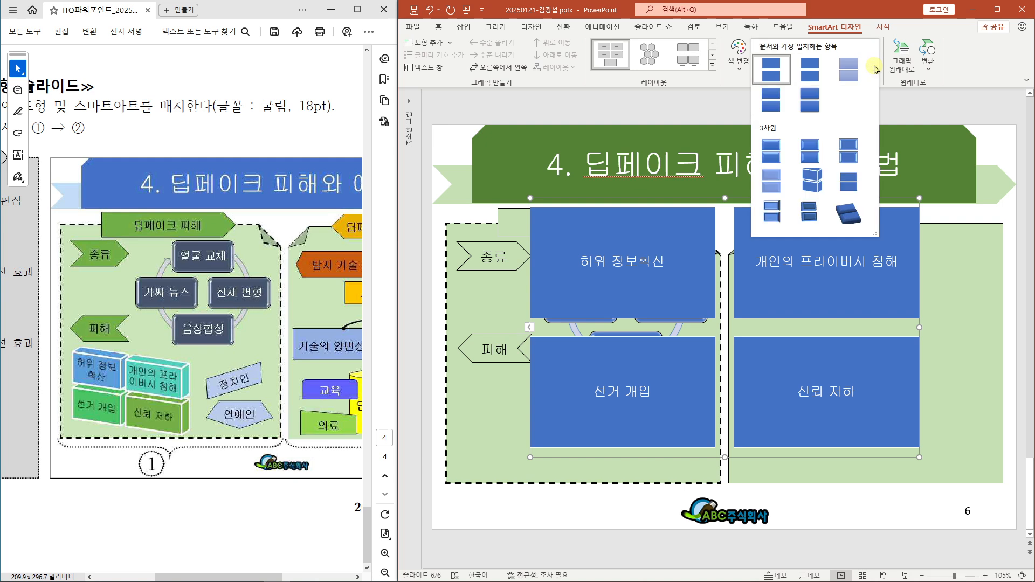
left_click(808, 192)
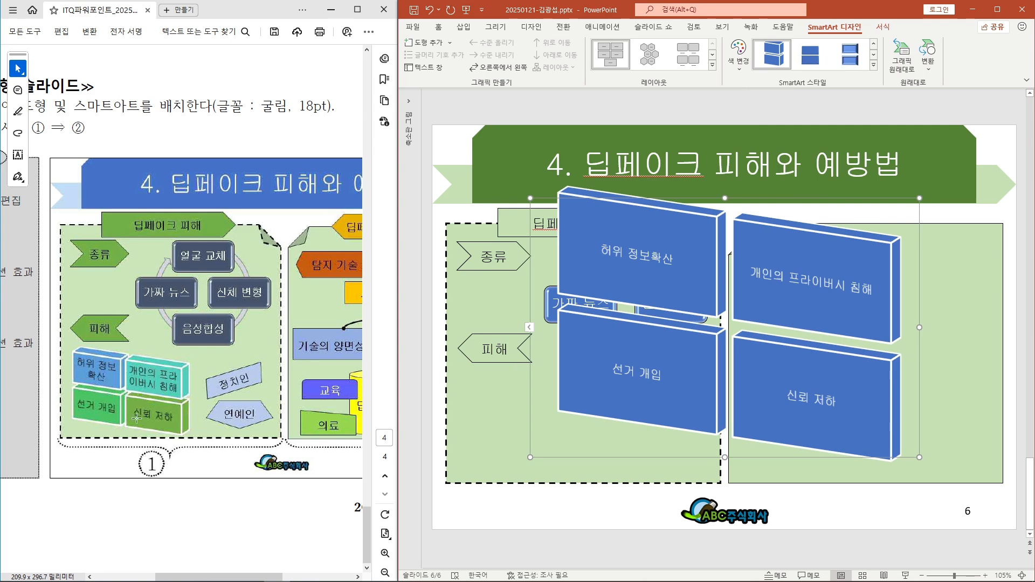
Recolor the block list diagram with the 색상형 - 강조색 color set.
left_click(743, 73)
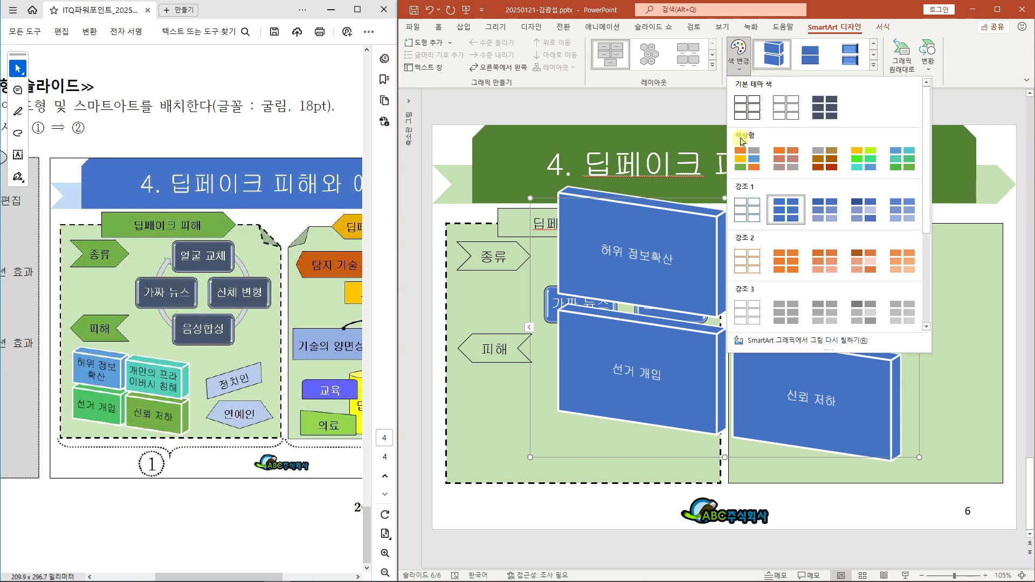
left_click(741, 69)
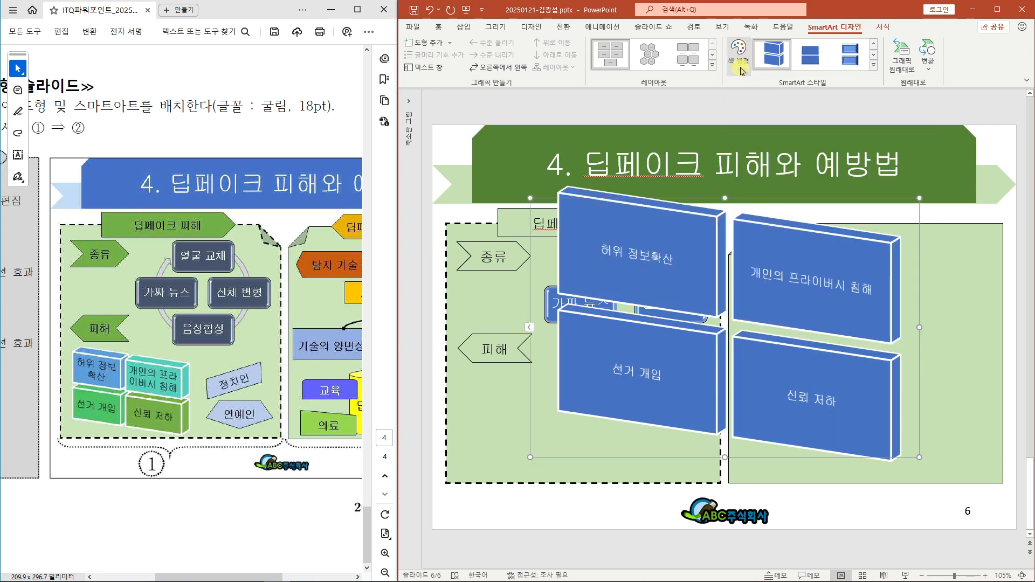
left_click(741, 69)
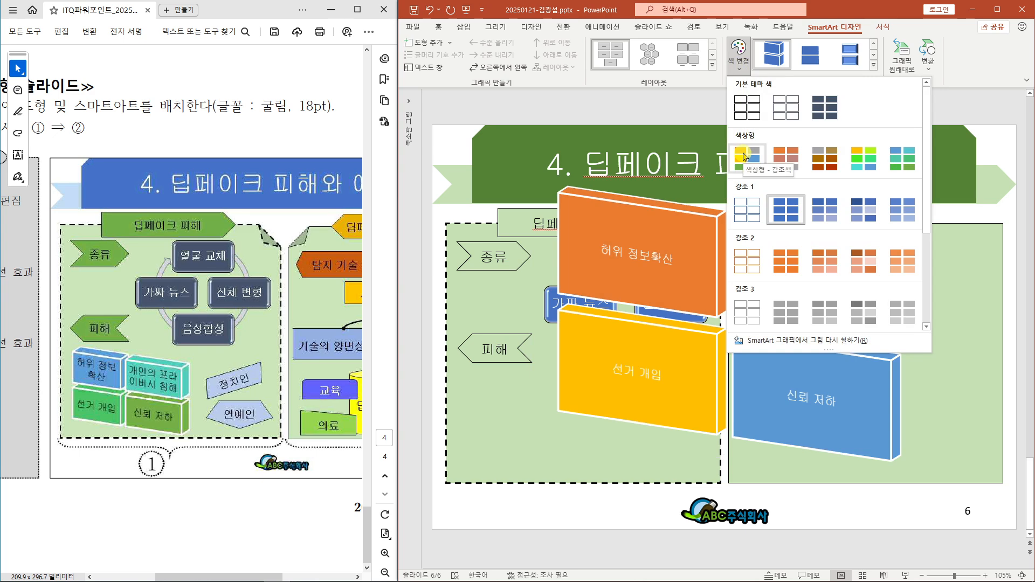
left_click(744, 156)
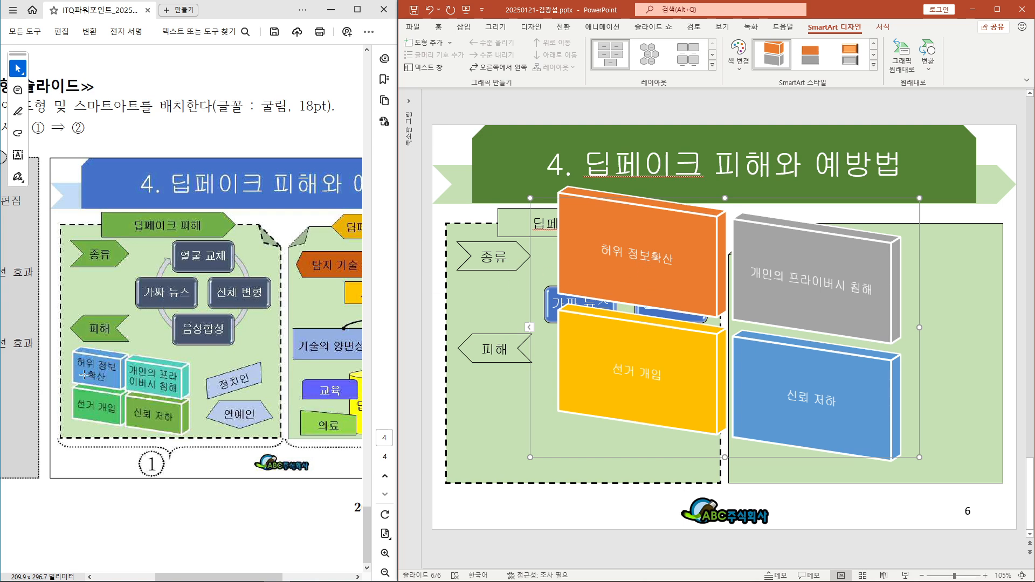
Set the block list diagram's text to black and shrink the whole diagram to less than half its width and height.
left_click(441, 27)
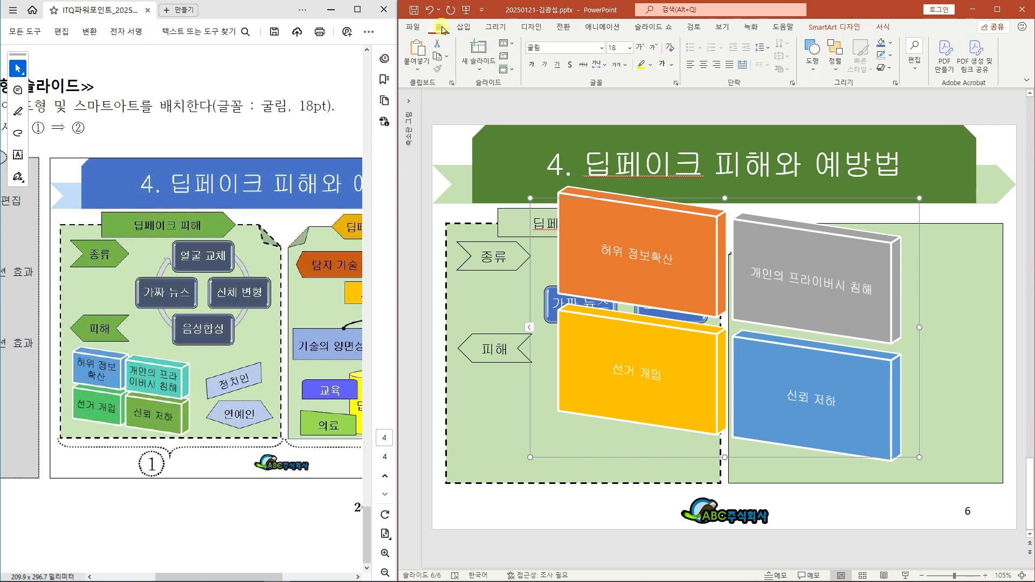
left_click(672, 65)
left_click(670, 93)
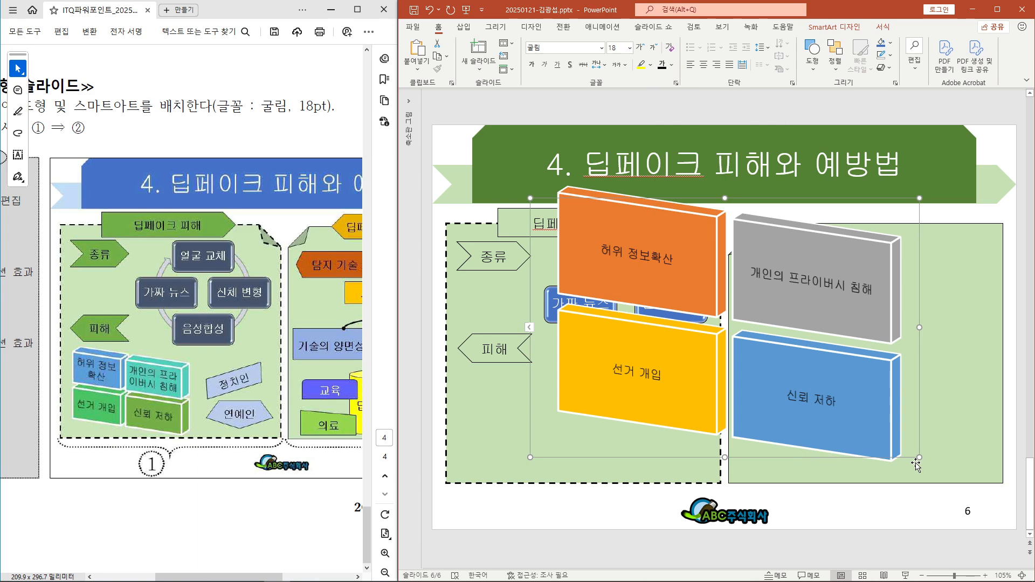
left_click_drag(920, 459, 696, 291)
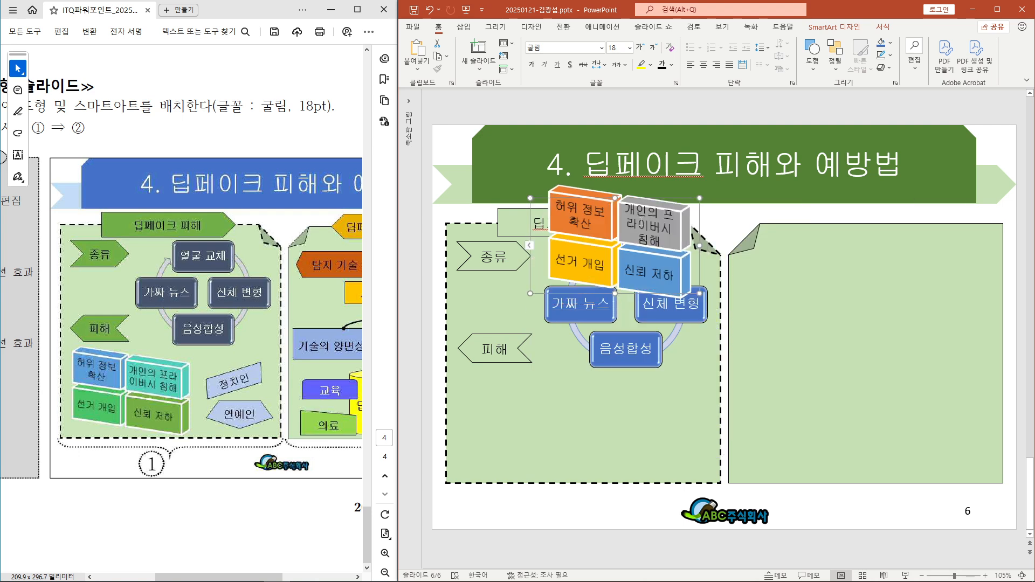